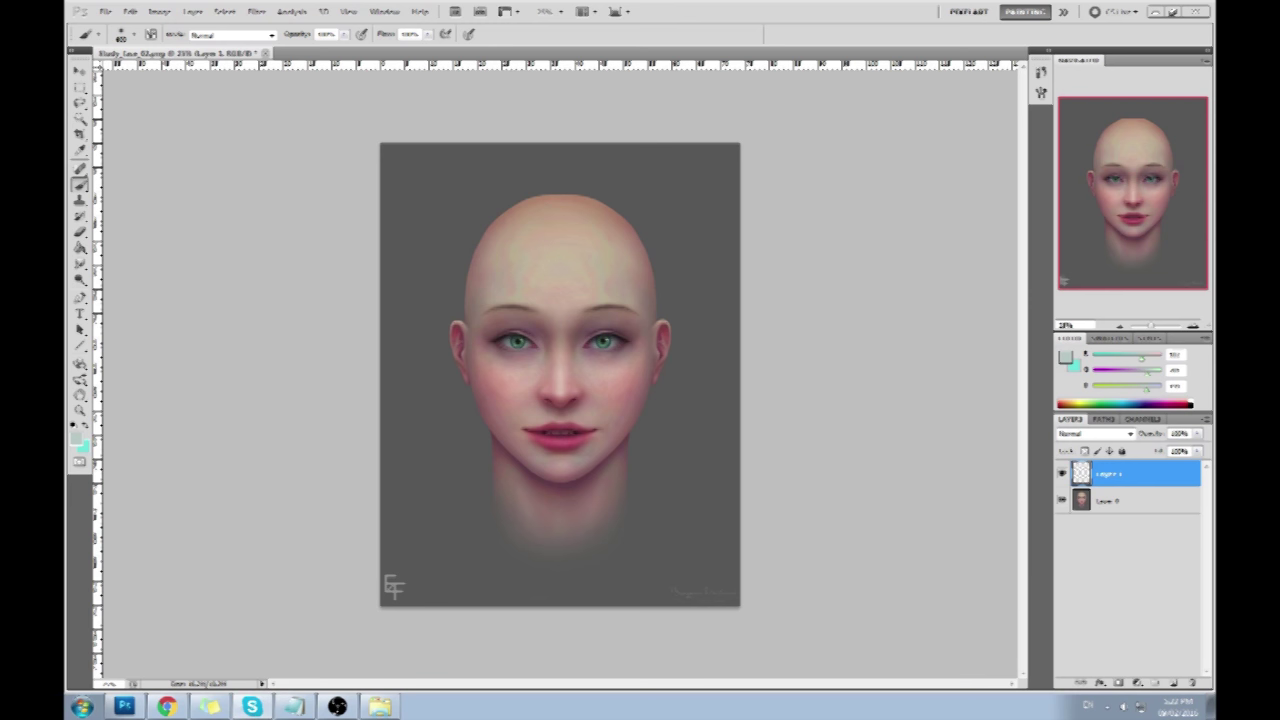
# Hide Layer 1, zoom in on the face painting, and select Layer 0 for editing.
pyautogui.click(817, 443)
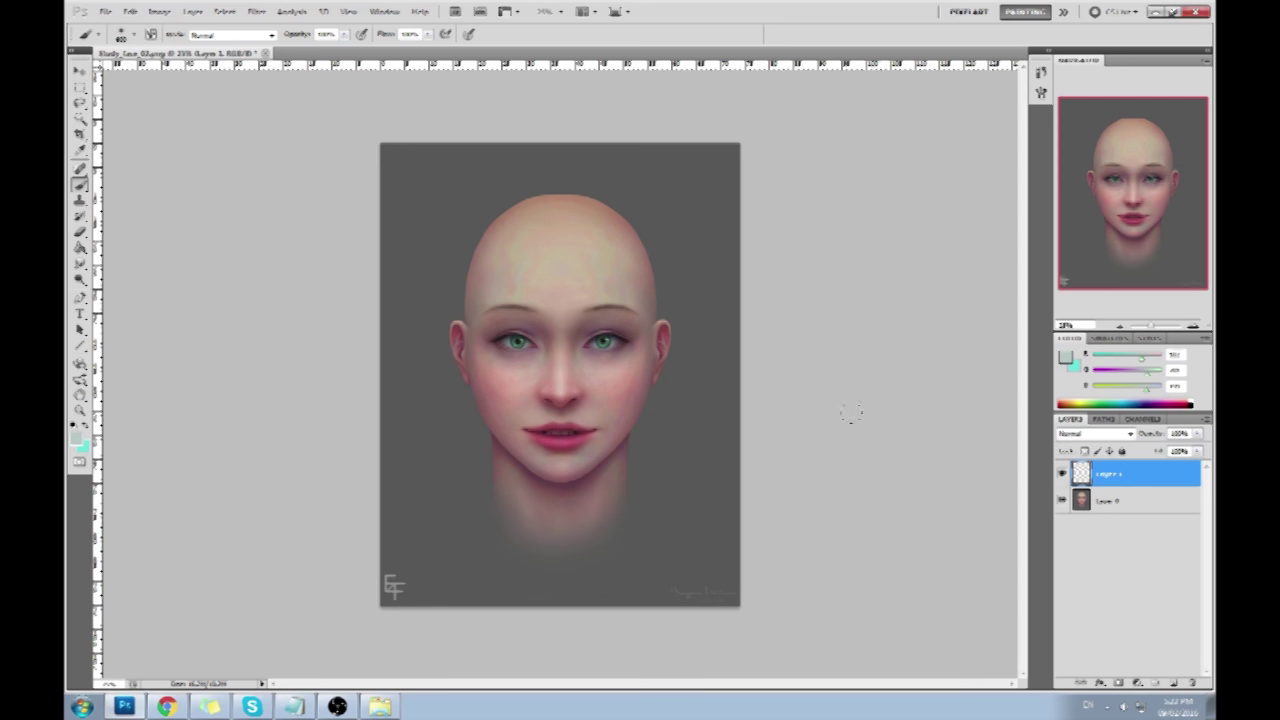
pyautogui.click(1062, 474)
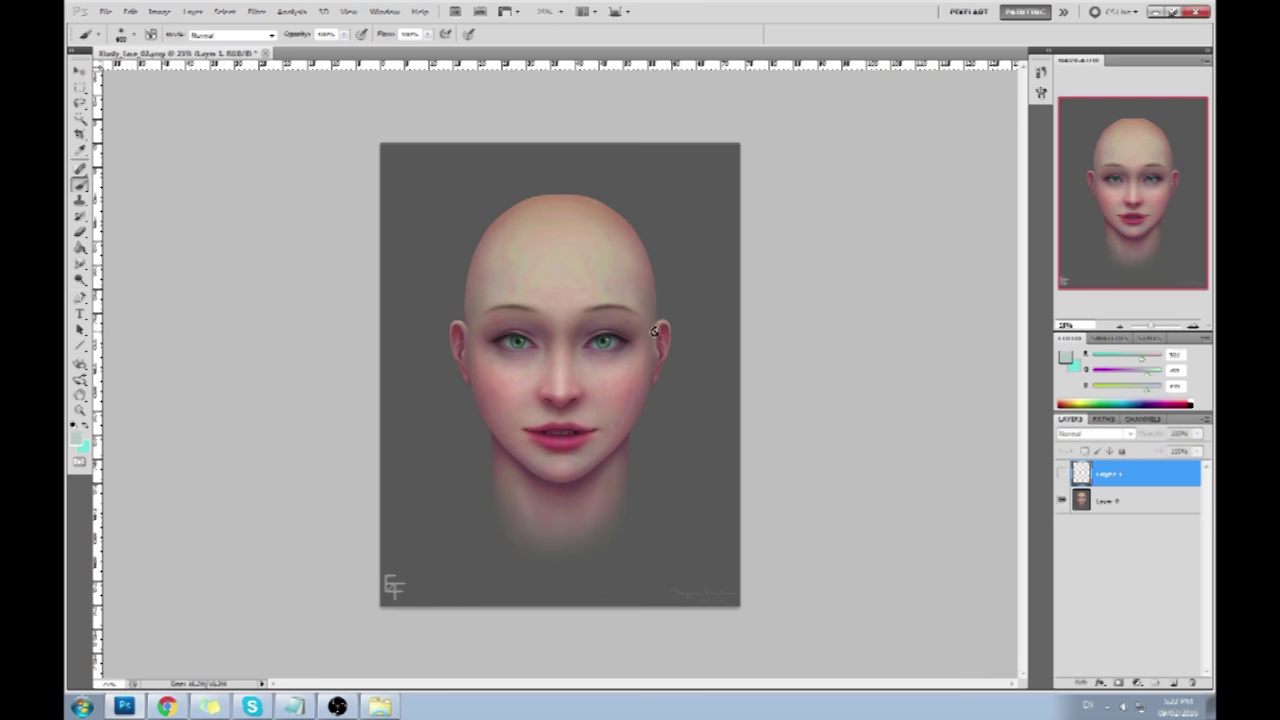
pyautogui.hotkey('ctrl', '+')
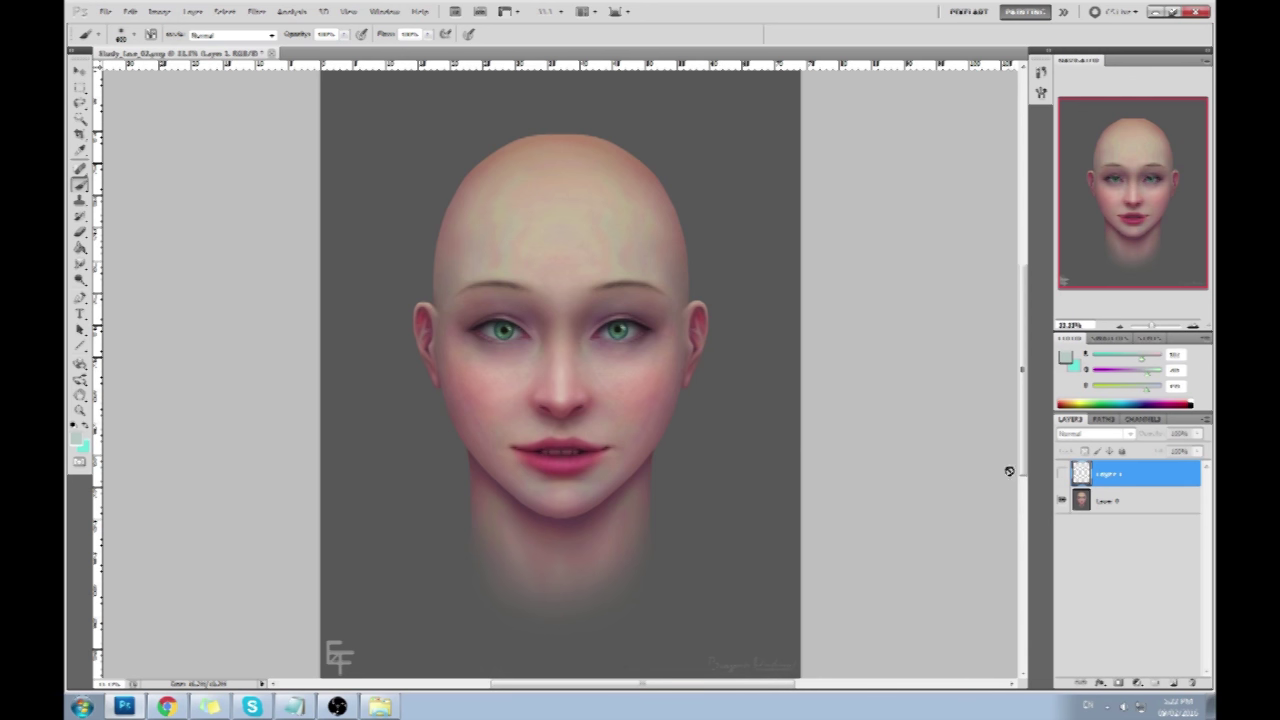
pyautogui.click(1138, 502)
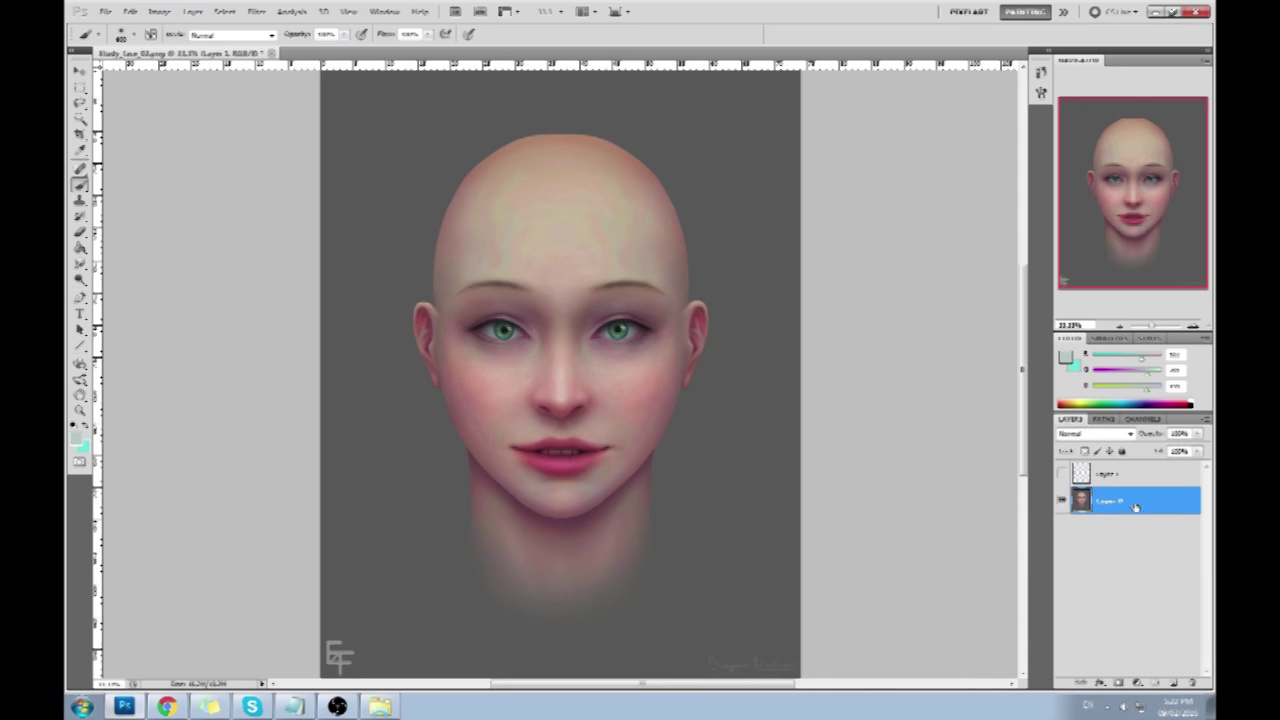
pyautogui.click(257, 11)
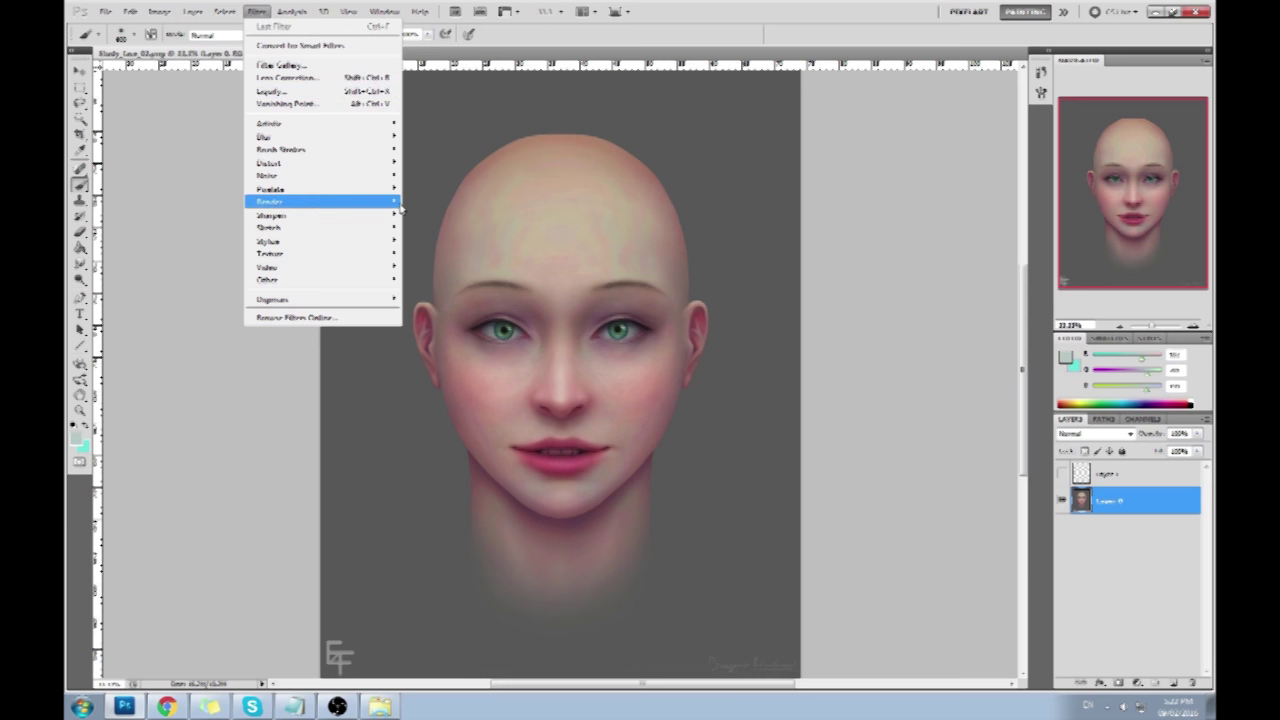
pyautogui.click(296, 93)
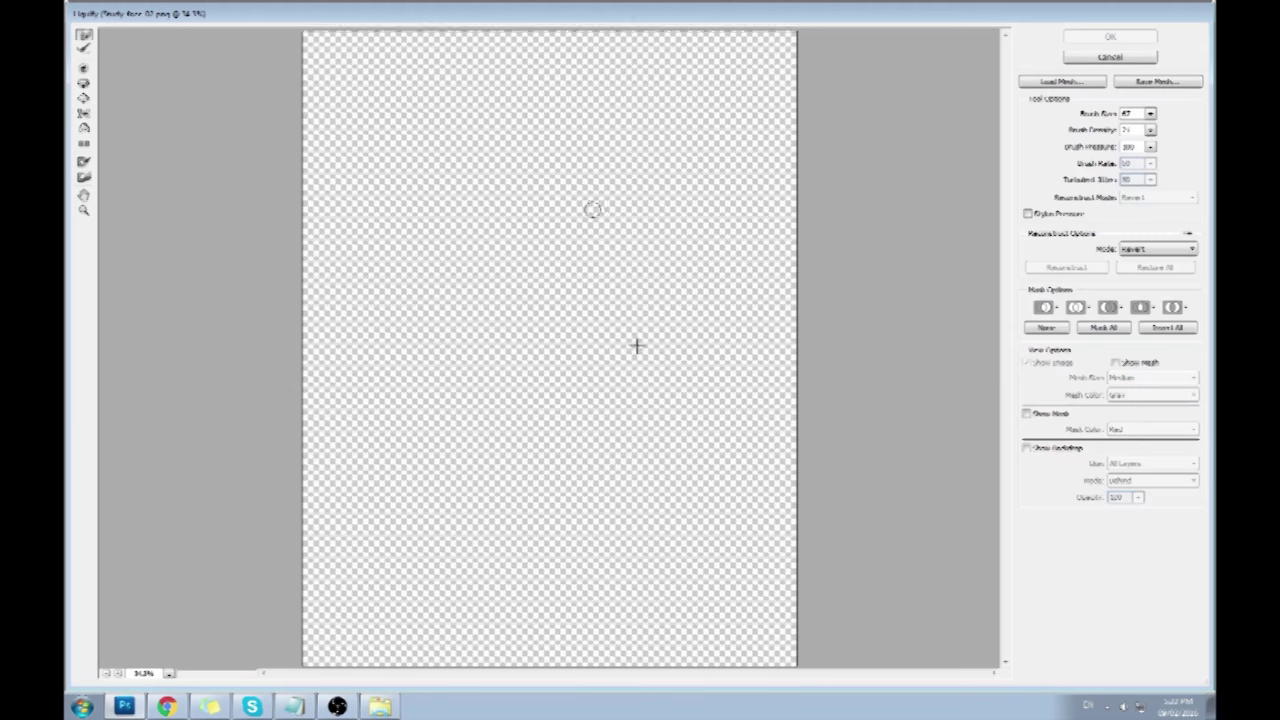
pyautogui.click(1150, 113)
pyautogui.moveTo(1086, 131); pyautogui.dragTo(1110, 131)
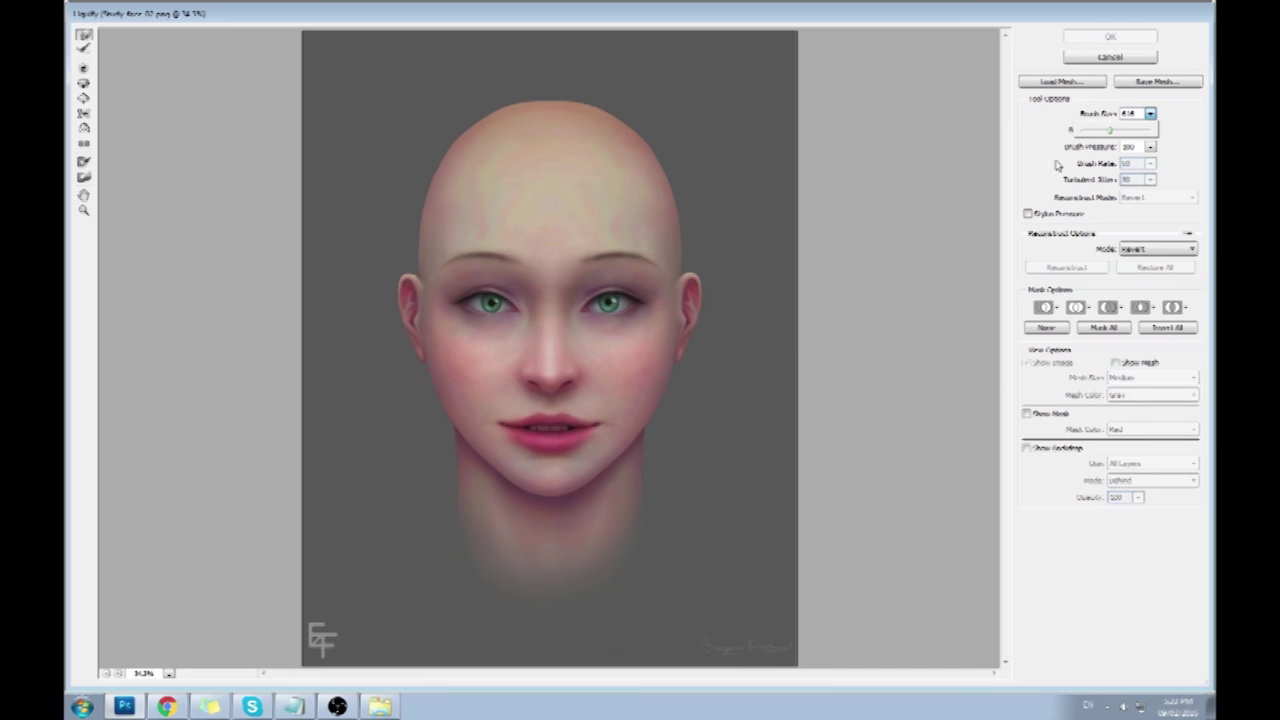
pyautogui.click(430, 432)
pyautogui.keyDown('alt'); pyautogui.click(1114, 57); pyautogui.keyUp('alt')
pyautogui.click(1114, 57)
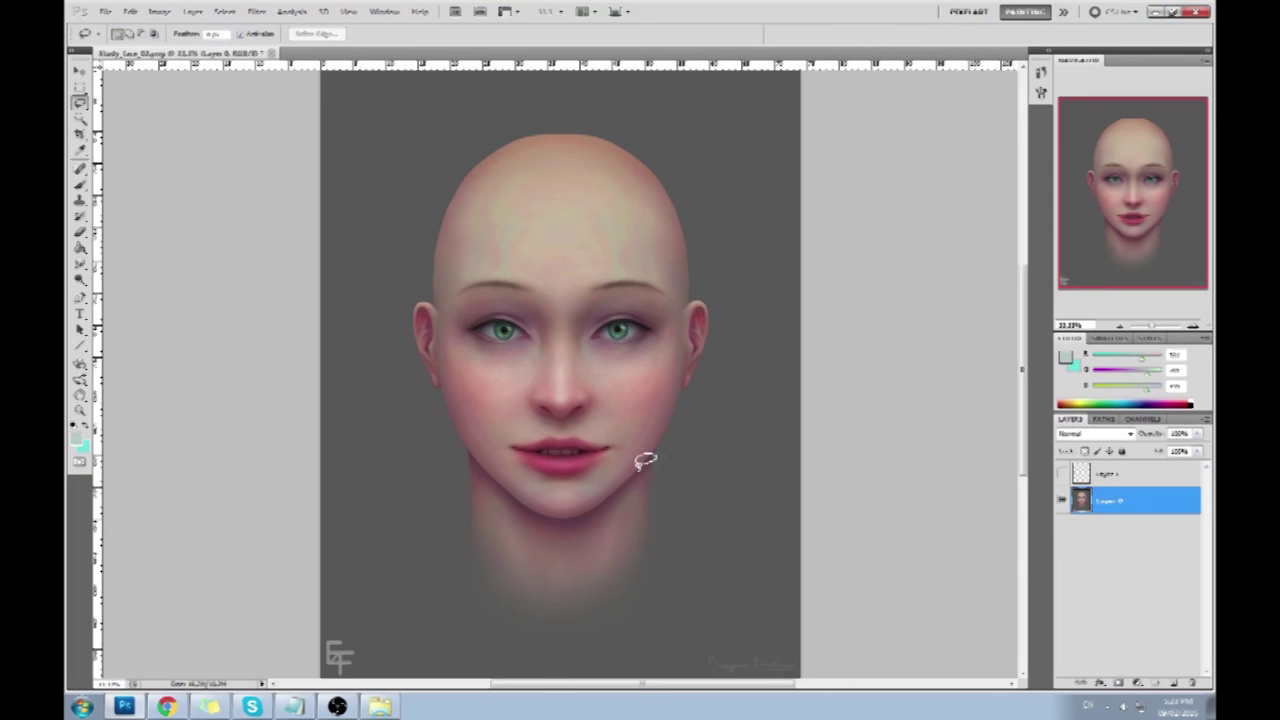
# Lasso the areas on both sides of the neck and paint them with the background grey.
pyautogui.moveTo(640, 463); pyautogui.dragTo(631, 517)
pyautogui.moveTo(690, 448); pyautogui.dragTo(668, 440)
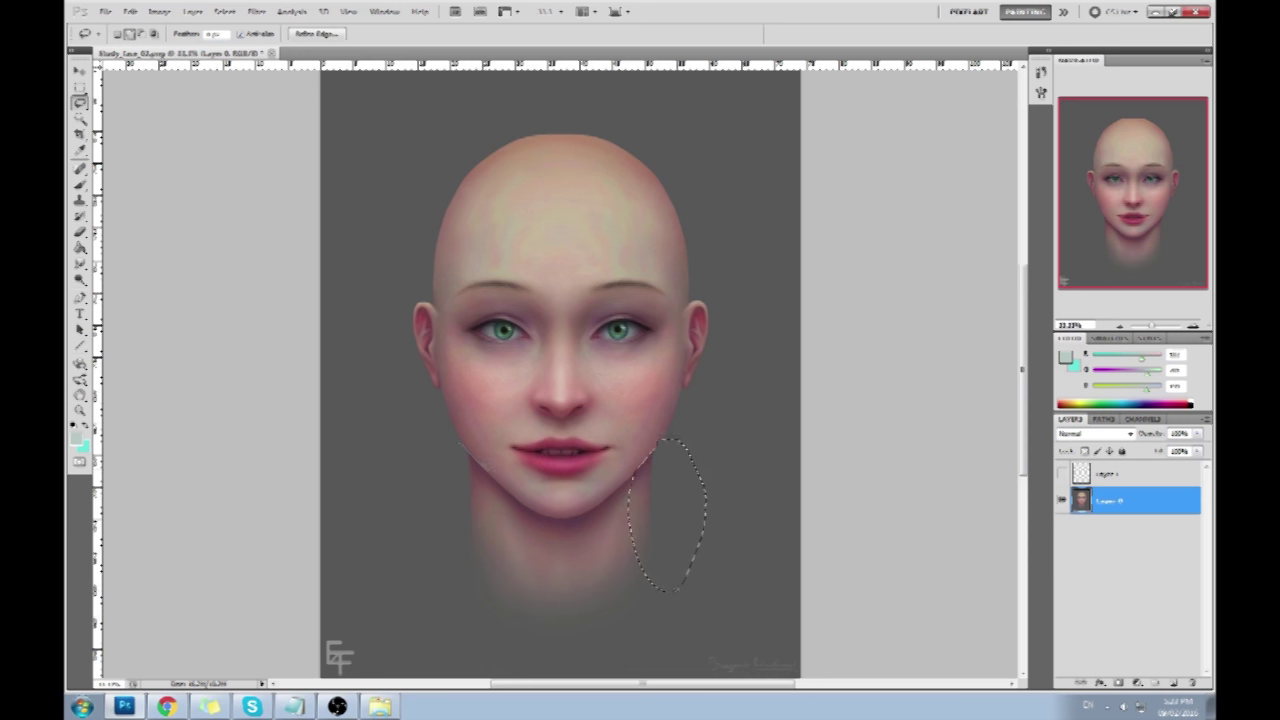
pyautogui.moveTo(465, 633); pyautogui.dragTo(437, 420)
pyautogui.press('shift')
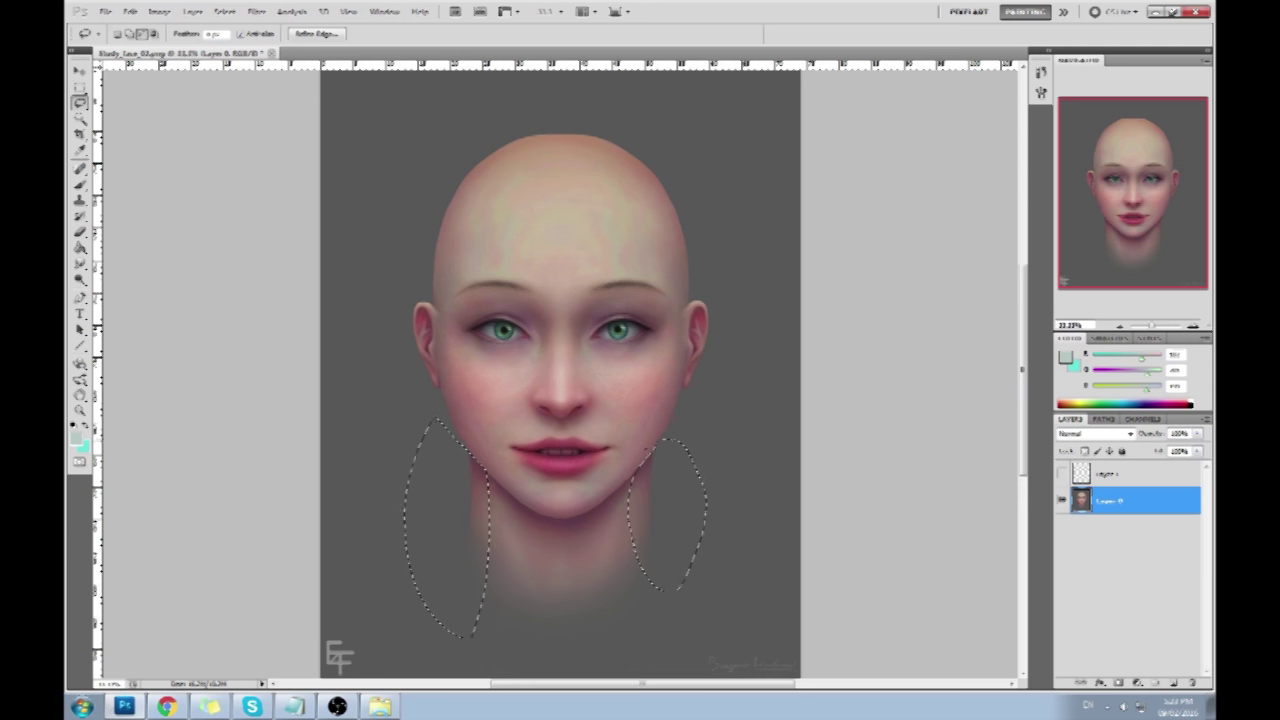
pyautogui.press('b')
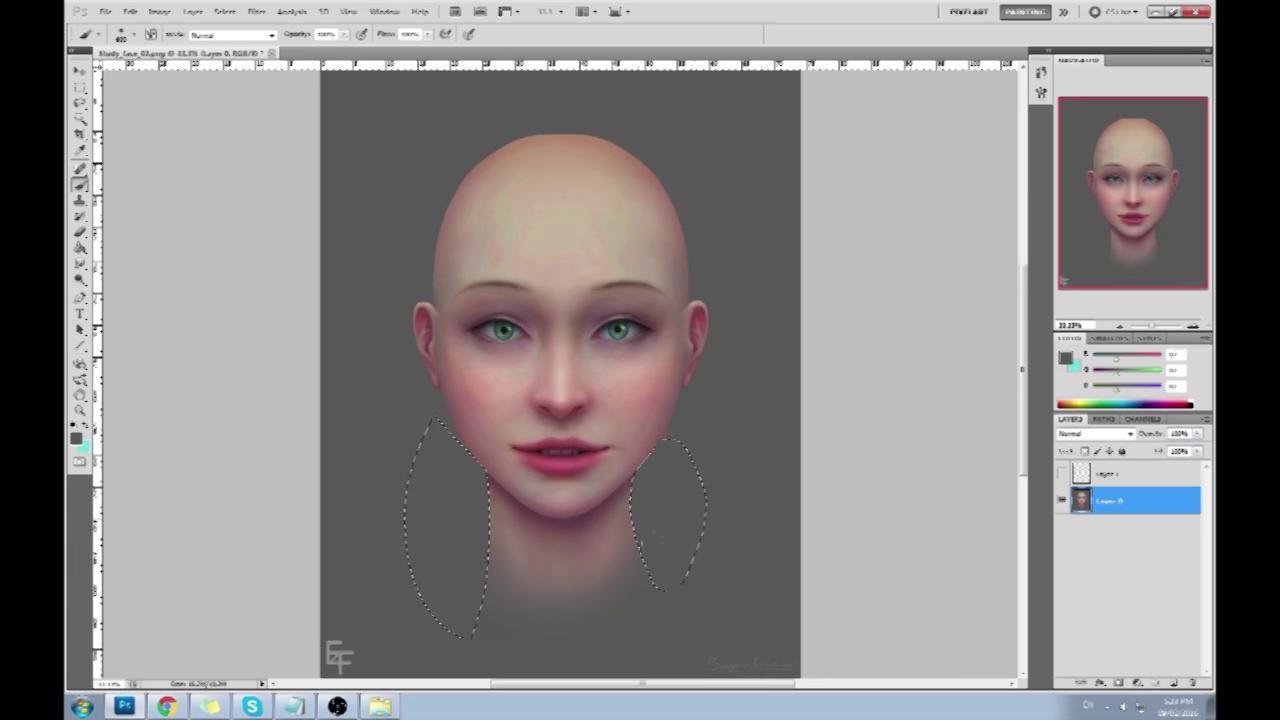
pyautogui.press('l')
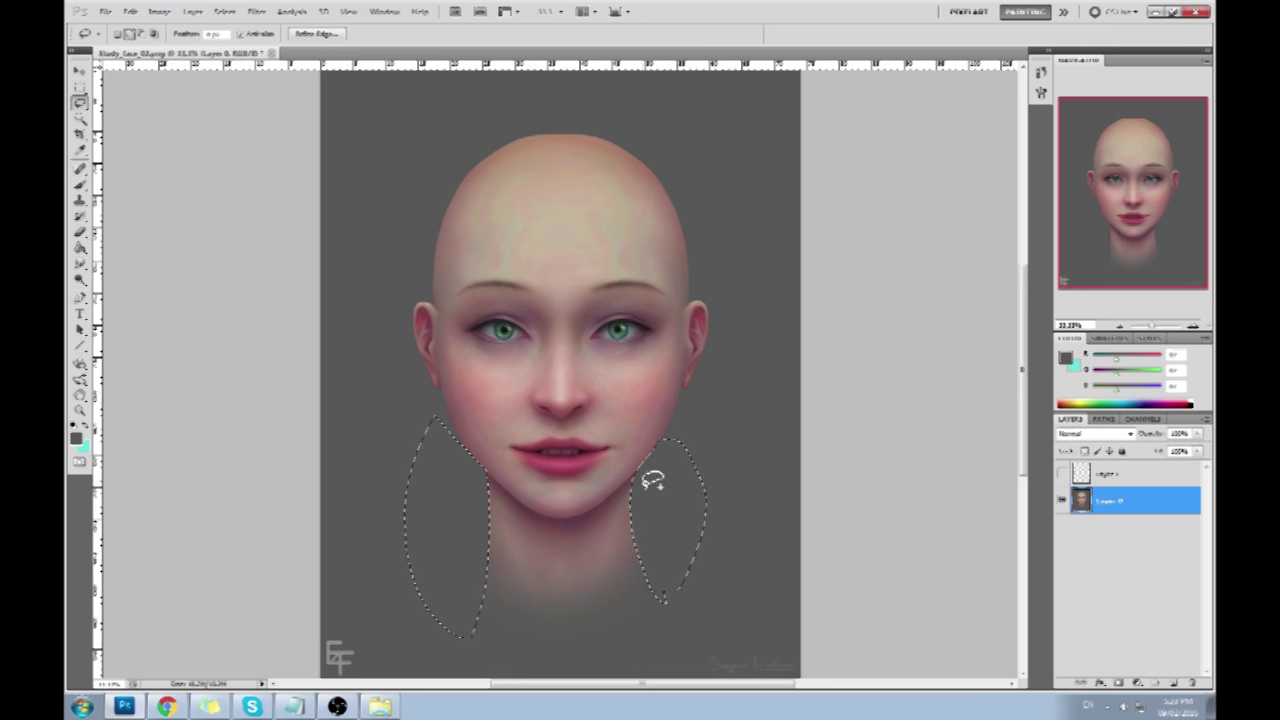
pyautogui.moveTo(675, 606); pyautogui.dragTo(679, 617)
pyautogui.press('b')
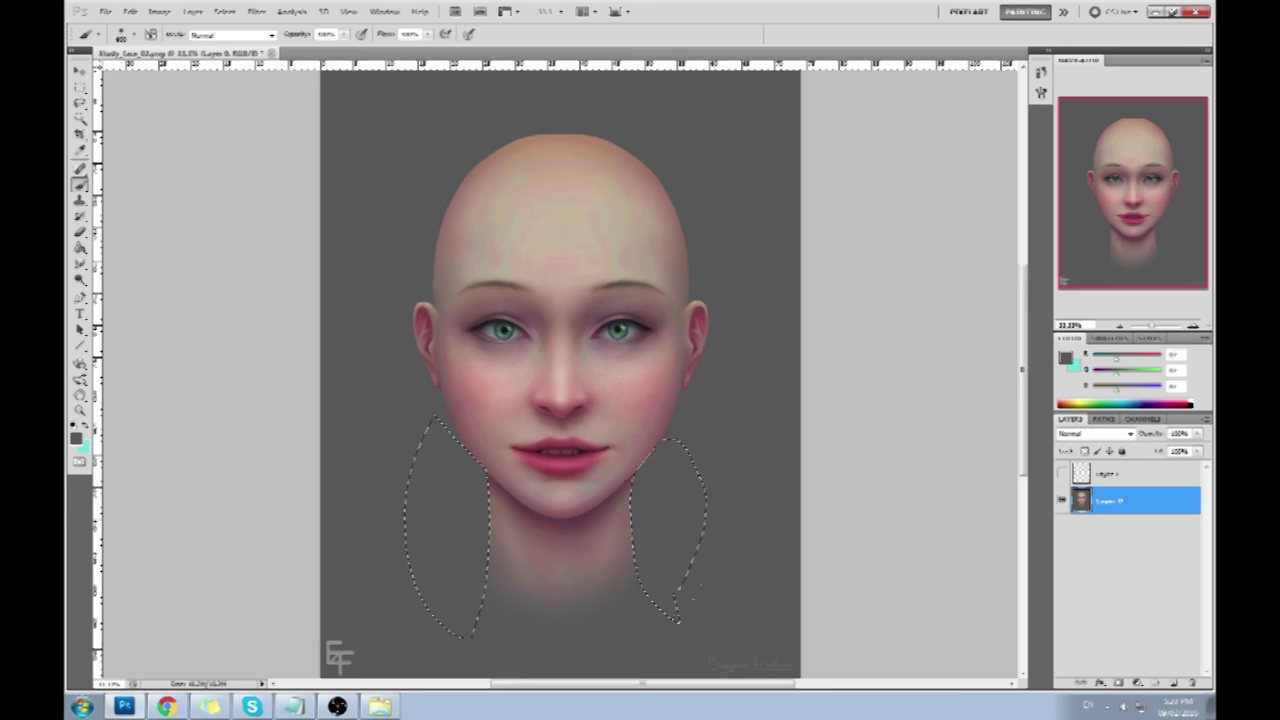
# Deselect the neck areas and bring up the History panel to review edits.
pyautogui.press('m')
pyautogui.rightClick(661, 193)
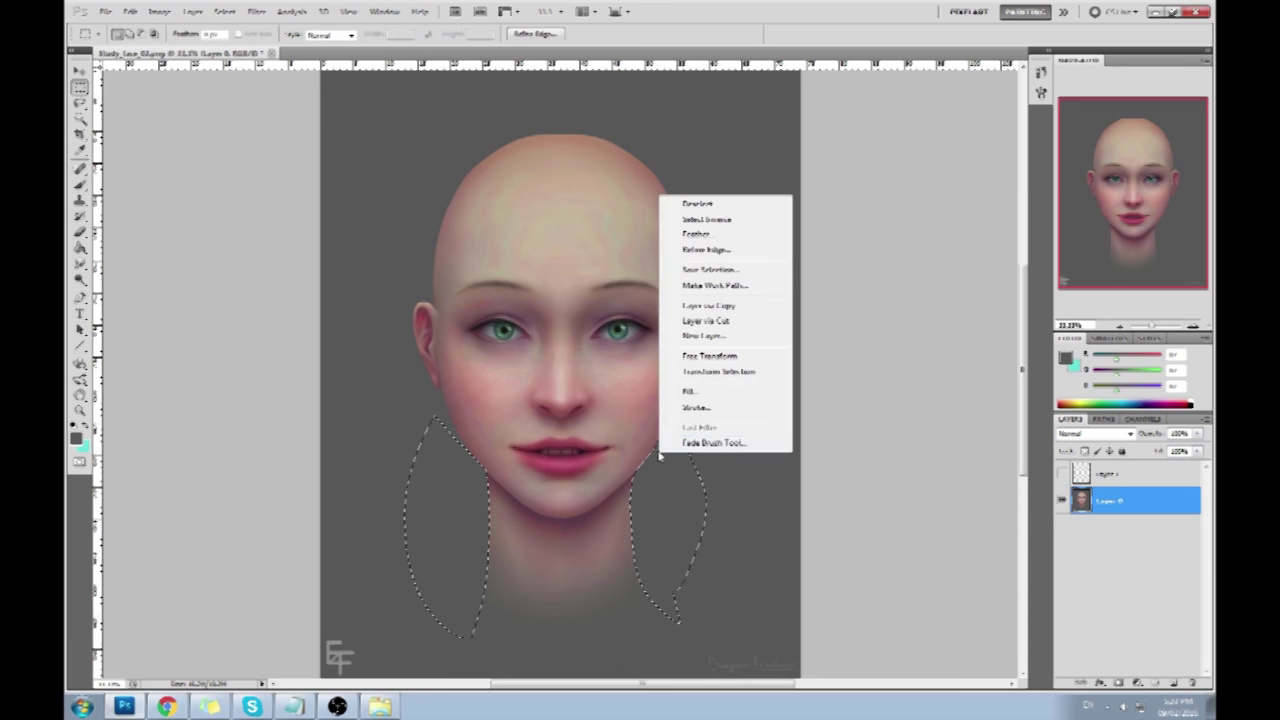
pyautogui.click(690, 200)
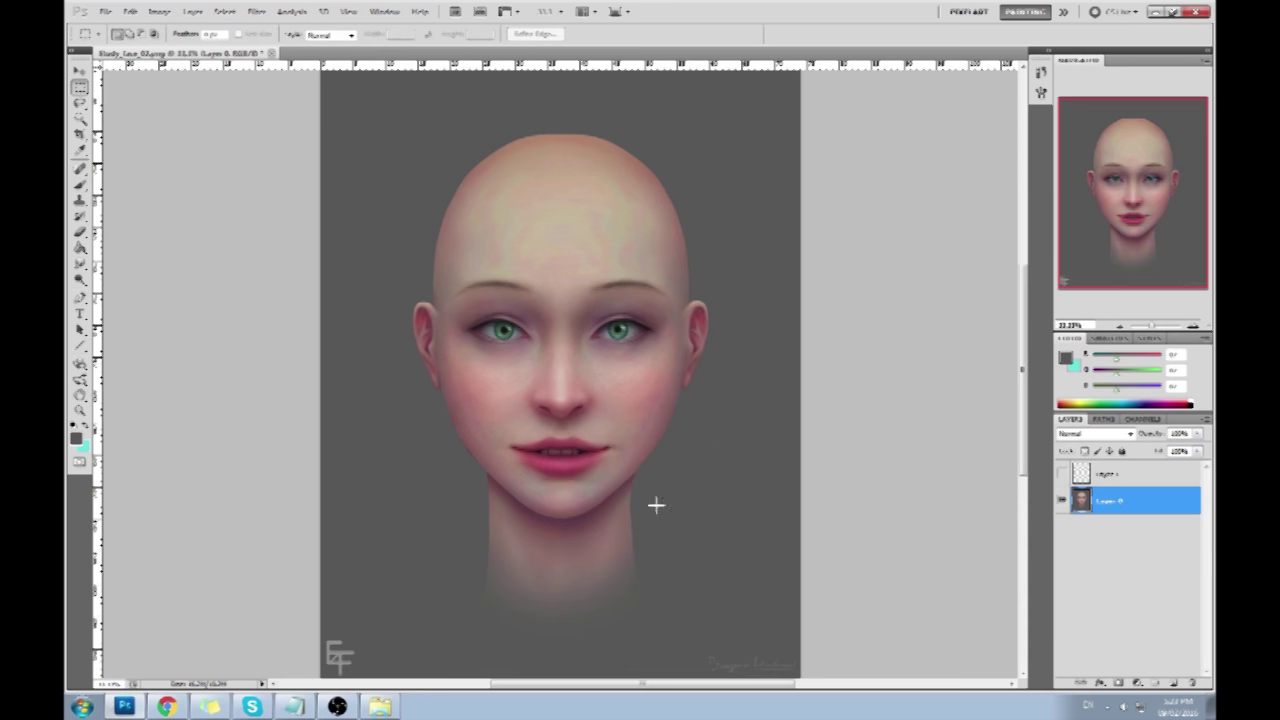
pyautogui.click(1041, 73)
pyautogui.moveTo(1022, 438); pyautogui.dragTo(1024, 137)
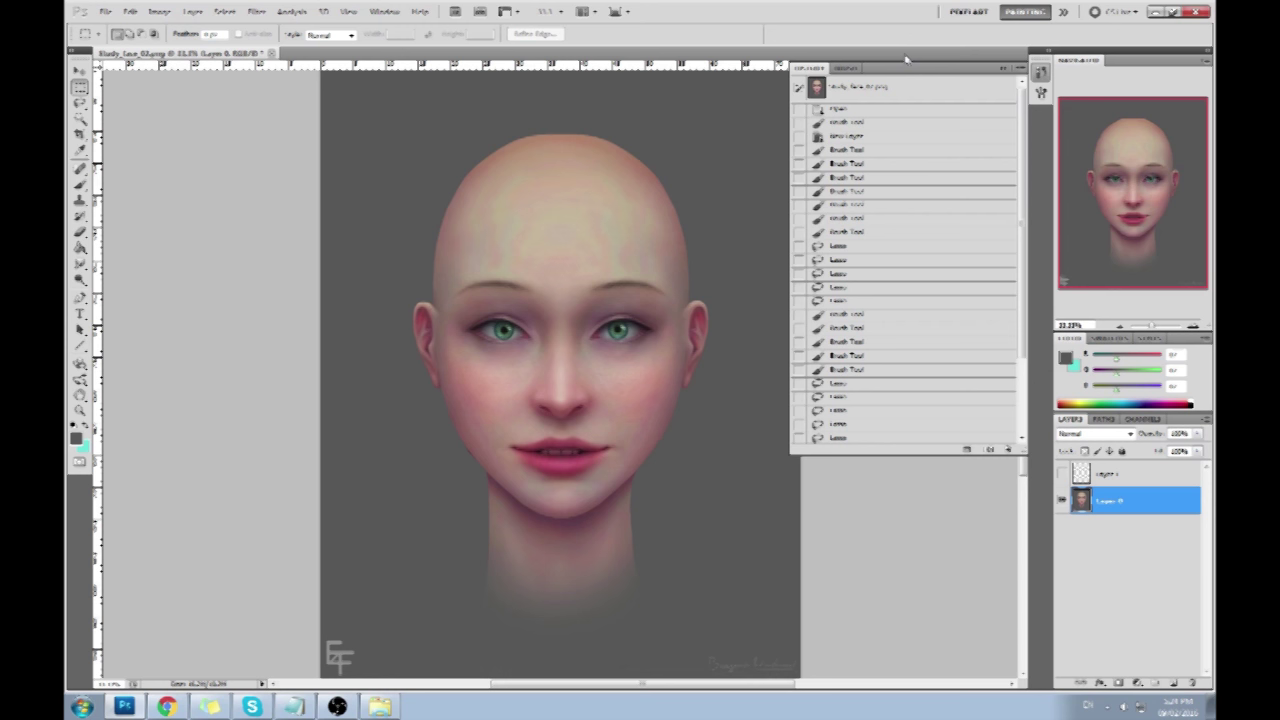
# Paint a small touch-up stroke on the left cheek and collapse the History panel.
pyautogui.press('b')
pyautogui.moveTo(468, 420)
pyautogui.mouseDown()
pyautogui.moveTo(462, 400)
pyautogui.moveTo(466, 410)
pyautogui.mouseUp()
pyautogui.click(1004, 68)
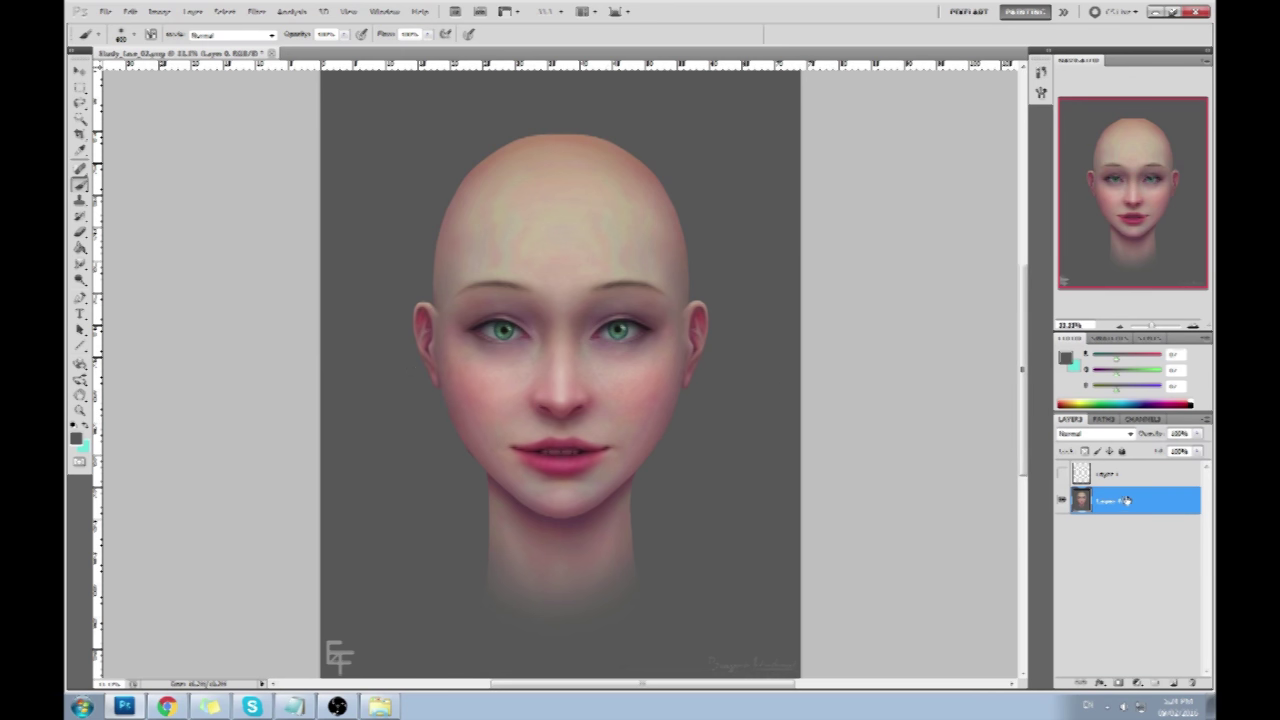
pyautogui.click(262, 18)
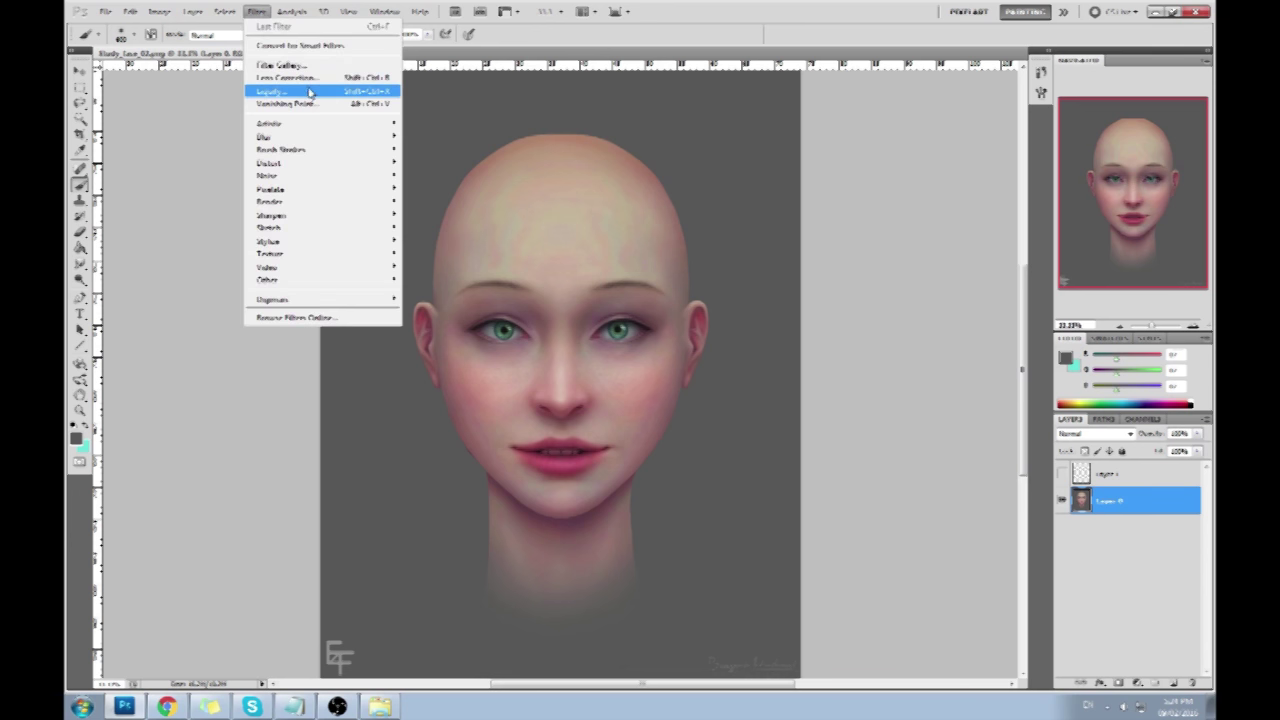
# In Liquify, set brush size to about 236 and push the left cheek beside the chin.
pyautogui.click(309, 94)
pyautogui.click(1150, 114)
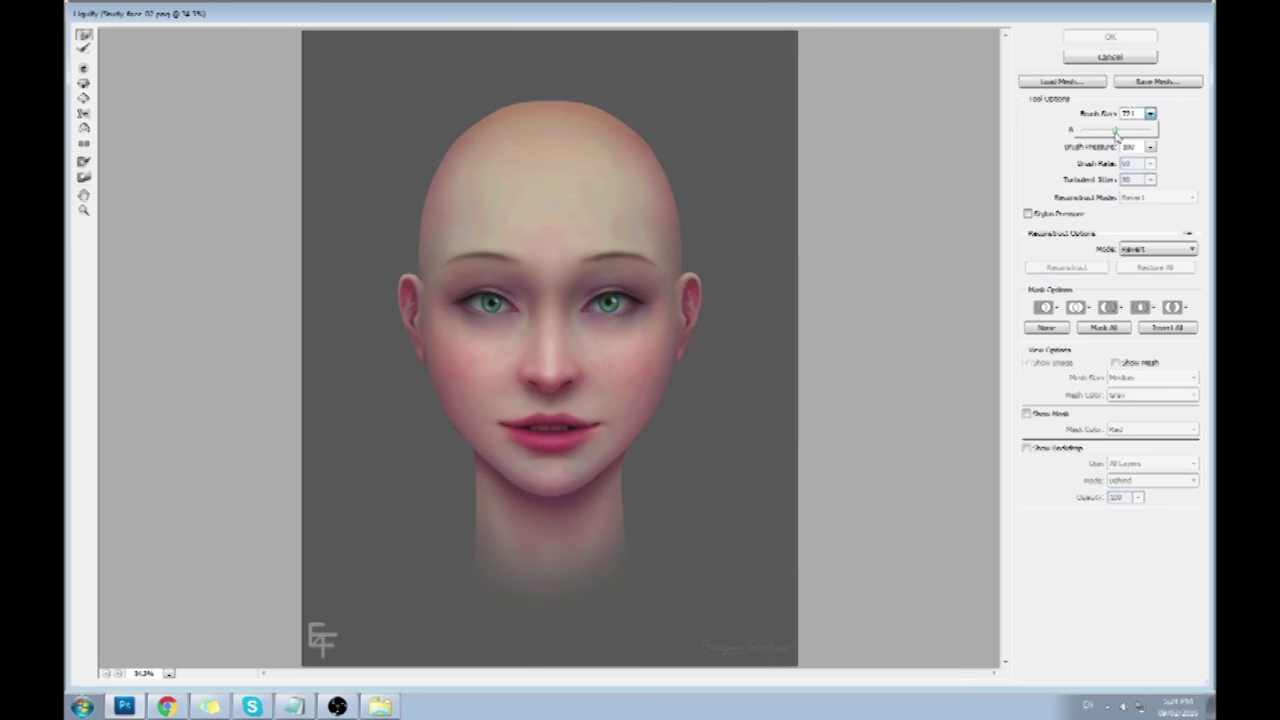
pyautogui.click(446, 437)
pyautogui.moveTo(449, 449); pyautogui.dragTo(420, 432)
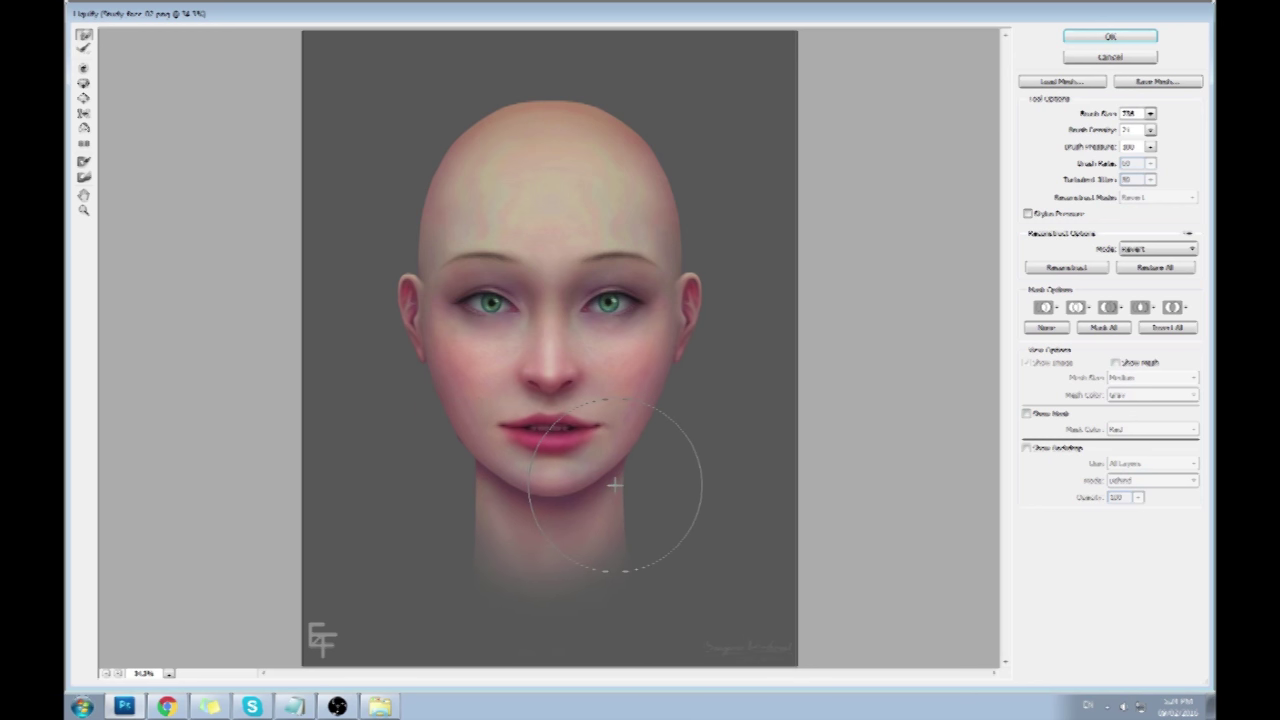
# Raise the Liquify brush size to 301 for reshaping around the mouth.
pyautogui.press('alt')
pyautogui.click(1150, 113)
pyautogui.click(512, 436)
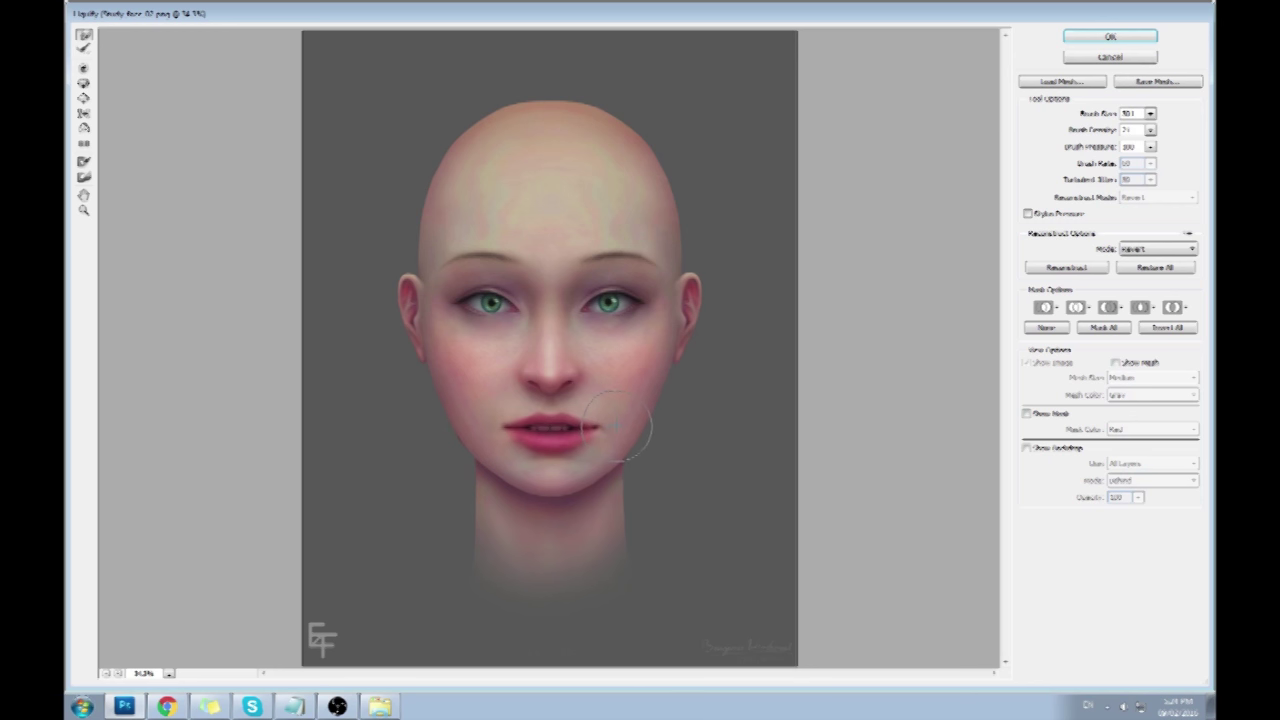
pyautogui.click(83, 85)
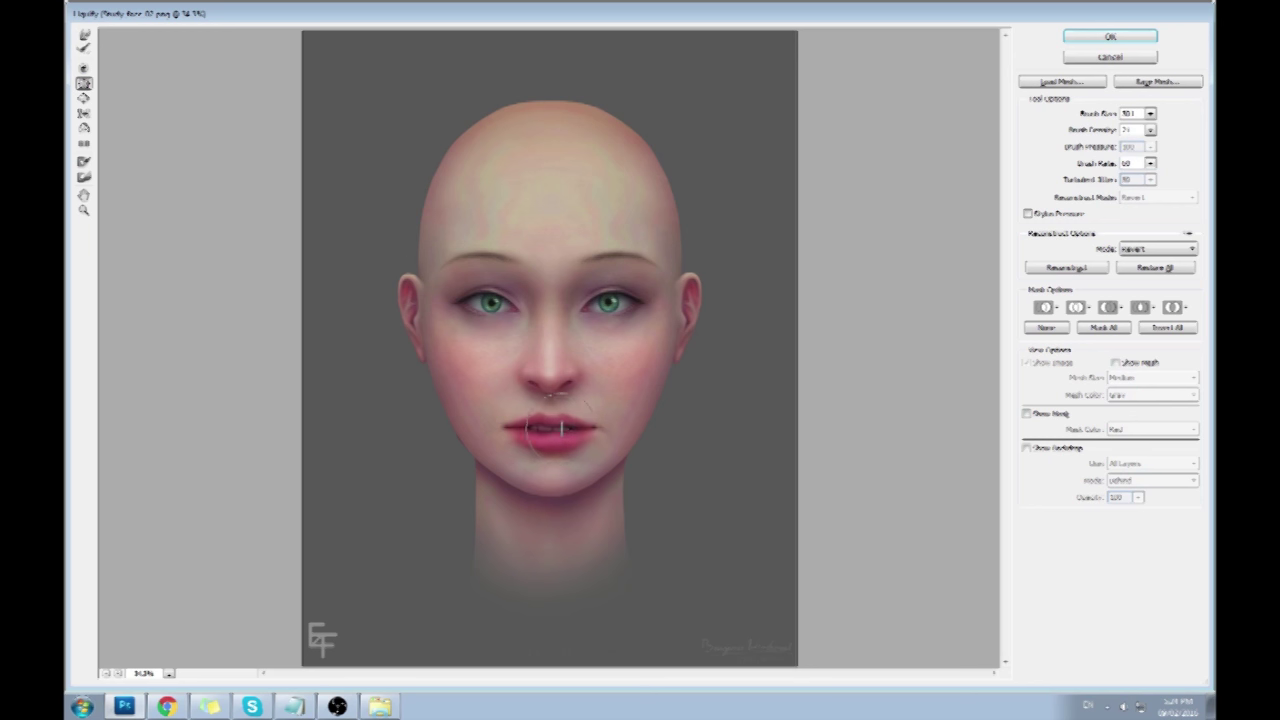
# Lower the Liquify brush density to 36 and warp the mouth corner.
pyautogui.moveTo(1151, 131); pyautogui.dragTo(1106, 150)
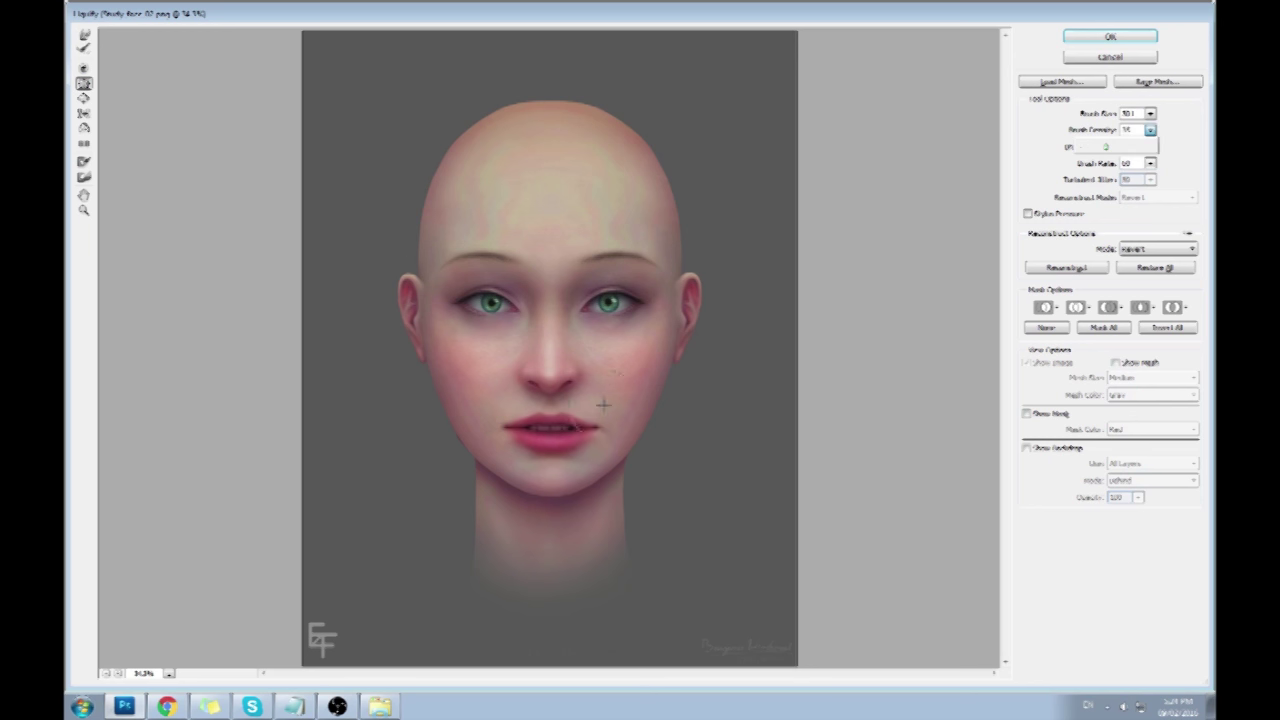
pyautogui.click(560, 428)
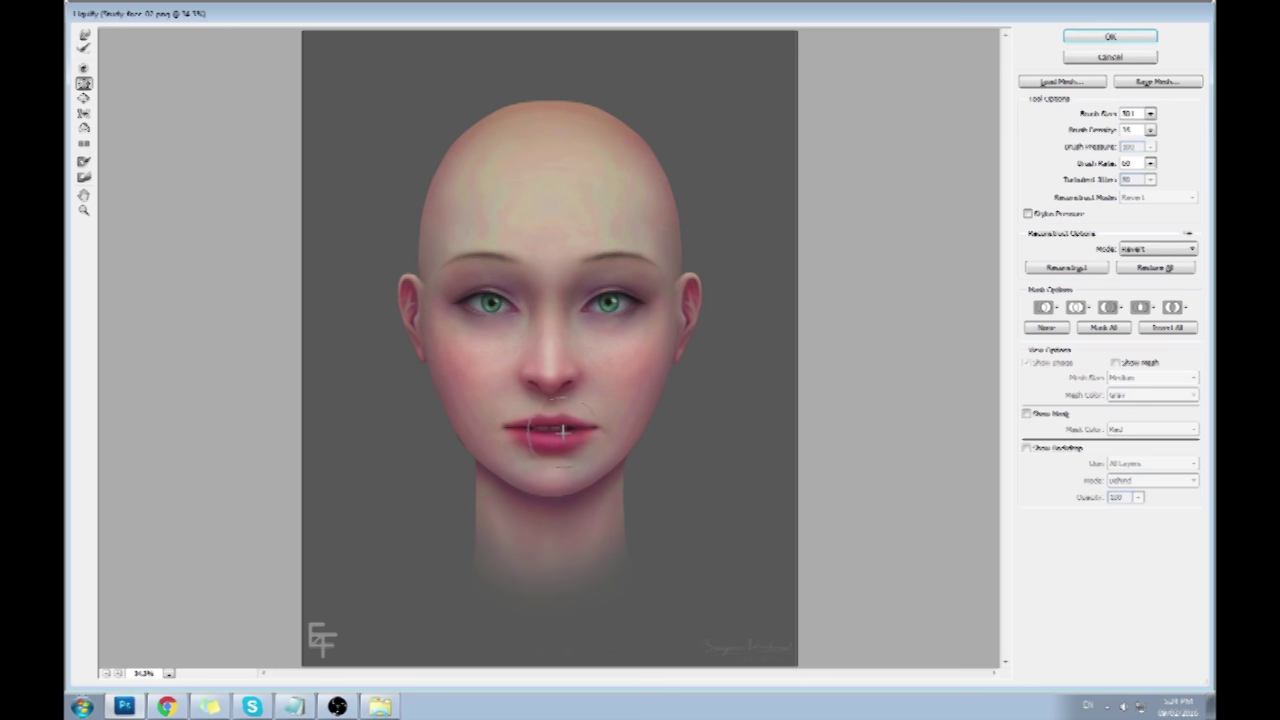
pyautogui.click(84, 37)
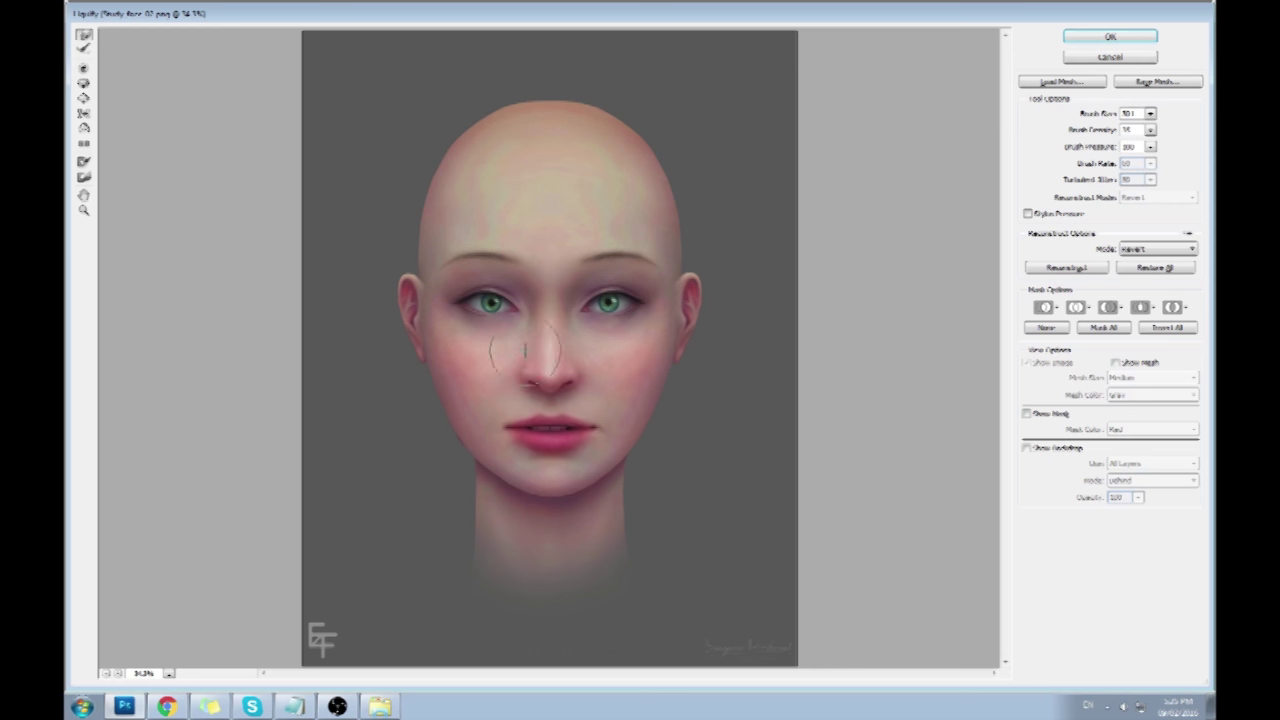
# With Forward Warp, shrink the brush slightly to warp near the nose, then enlarge it.
pyautogui.click(1151, 114)
pyautogui.moveTo(1108, 133); pyautogui.dragTo(1102, 133)
pyautogui.click(592, 256)
pyautogui.click(1151, 114)
pyautogui.moveTo(1099, 130); pyautogui.dragTo(1103, 130)
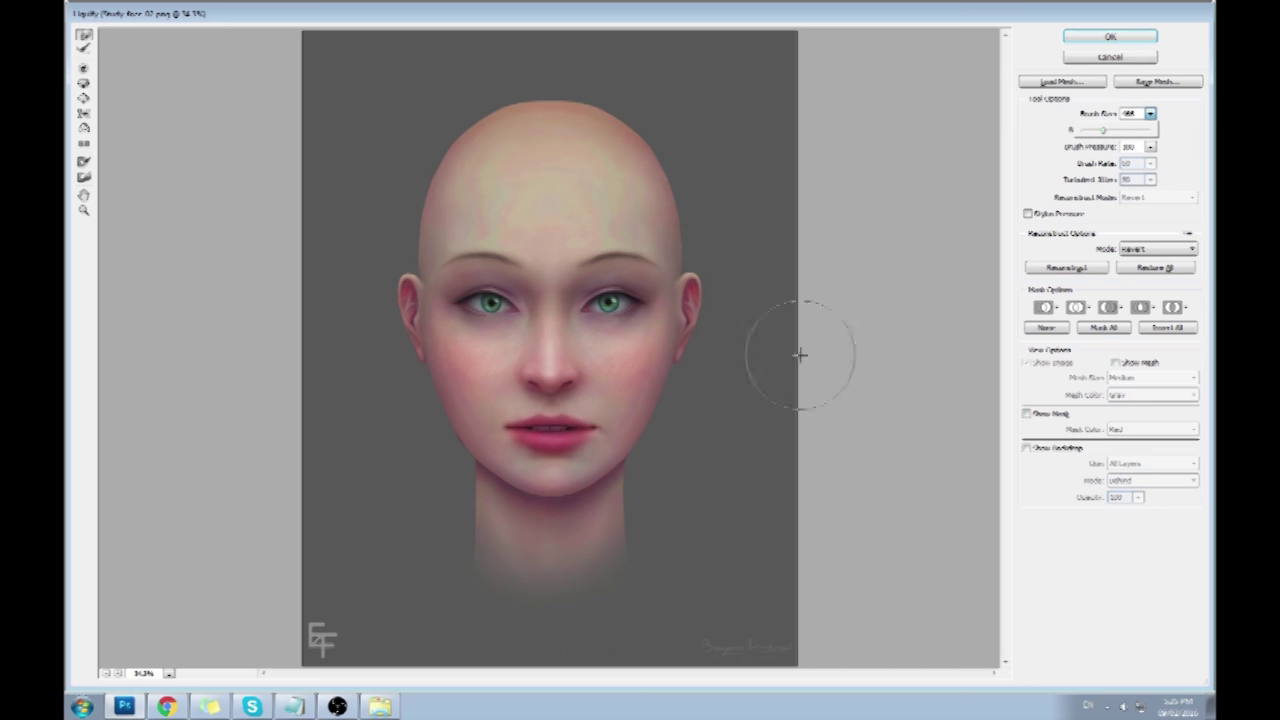
# Push the right jaw and neck contour with the large brush, then resize it for the cheeks.
pyautogui.click(627, 469)
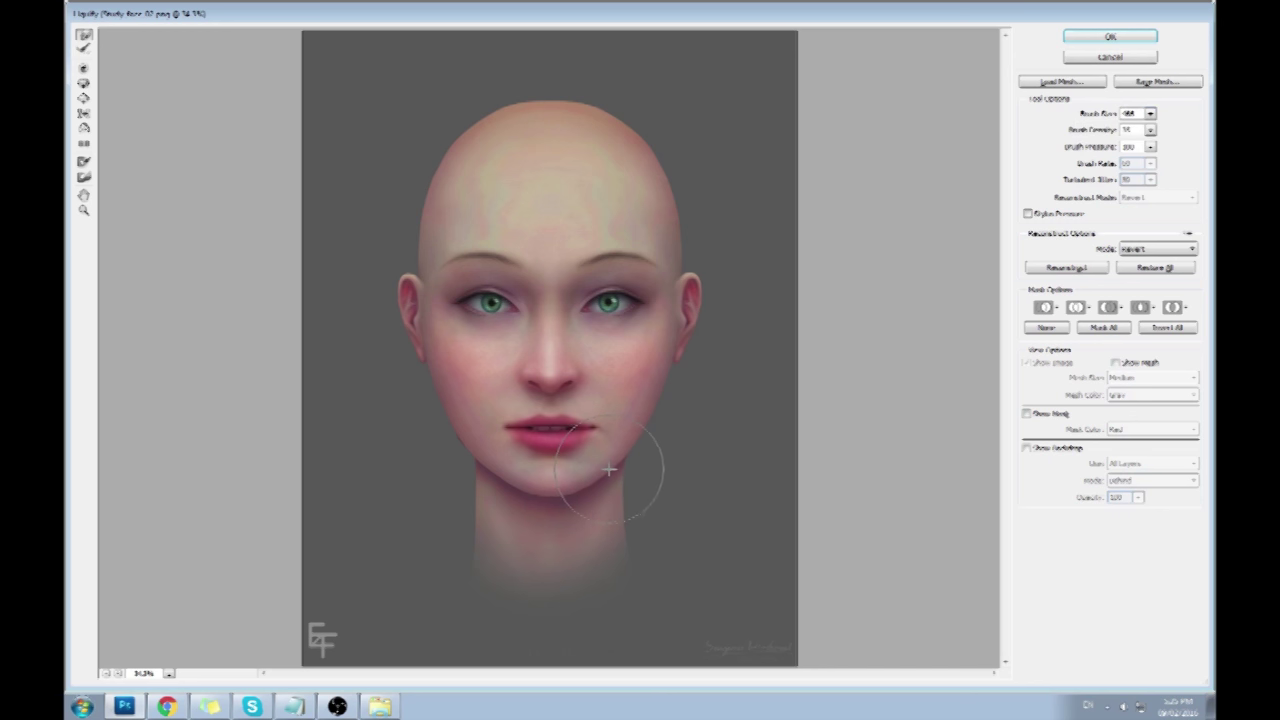
pyautogui.moveTo(623, 497)
pyautogui.mouseDown()
pyautogui.moveTo(646, 511)
pyautogui.moveTo(634, 523)
pyautogui.moveTo(657, 512)
pyautogui.mouseUp()
pyautogui.click(1150, 114)
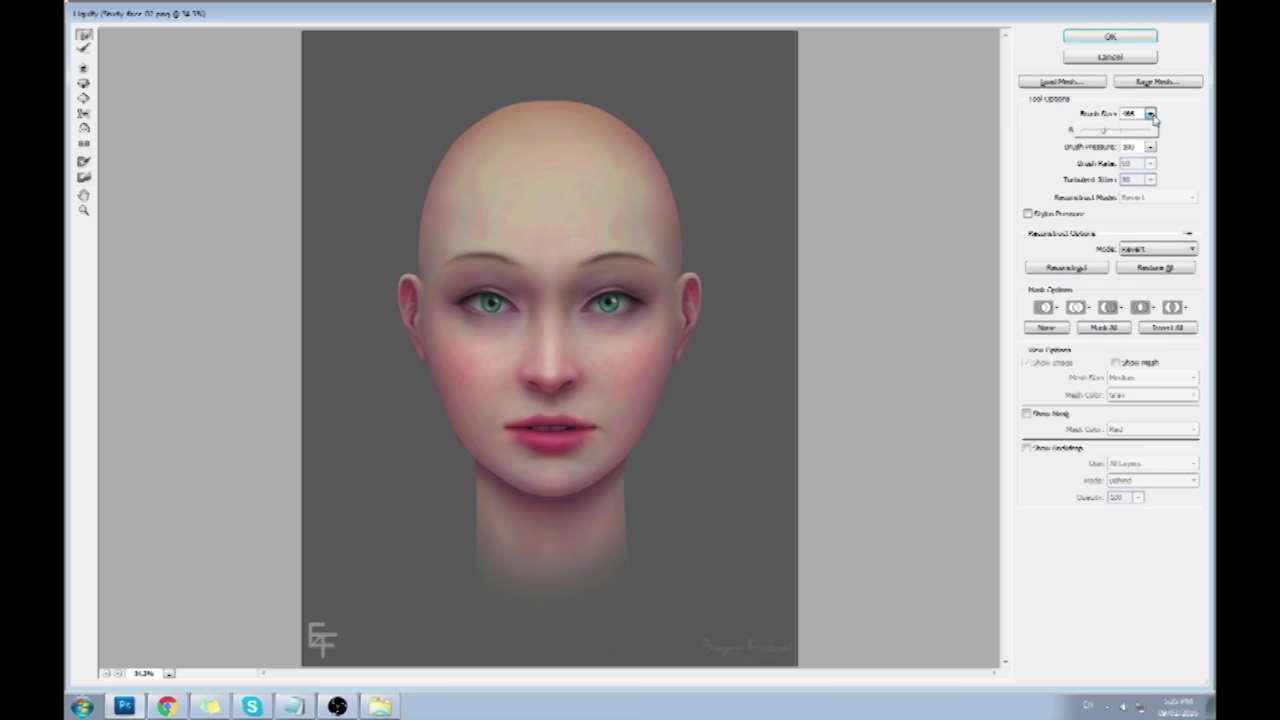
pyautogui.click(409, 423)
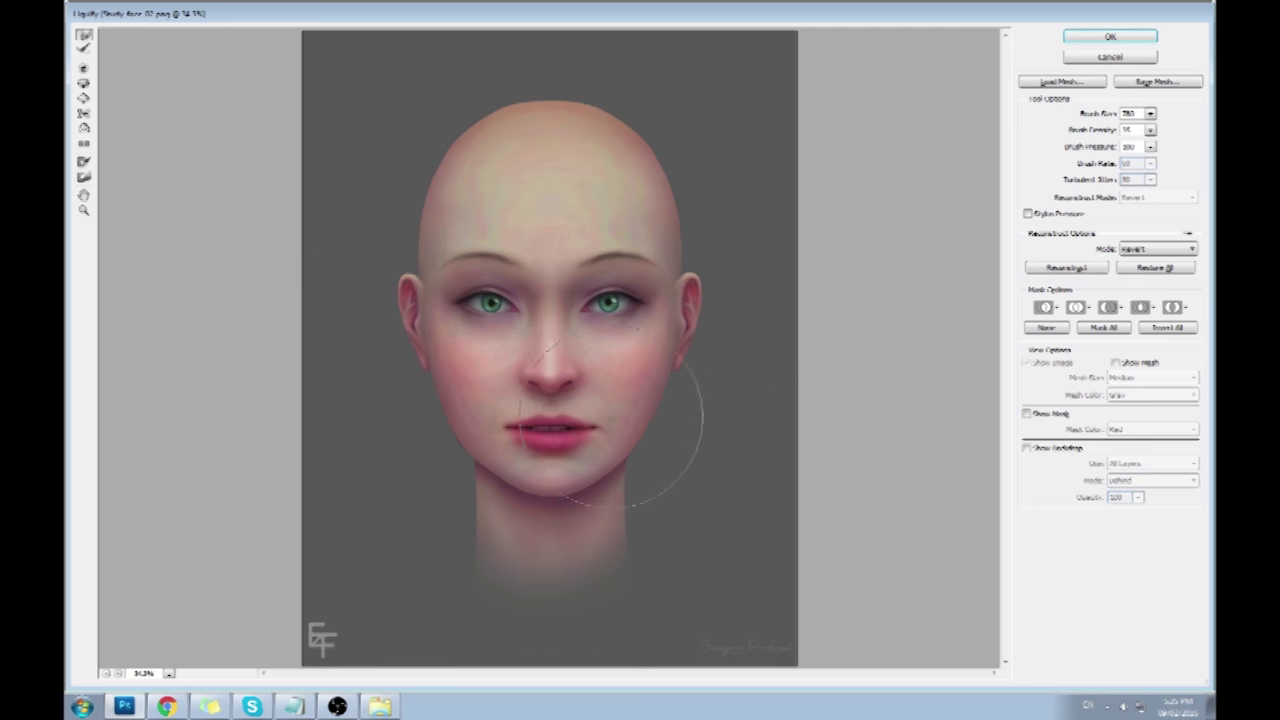
pyautogui.click(1150, 114)
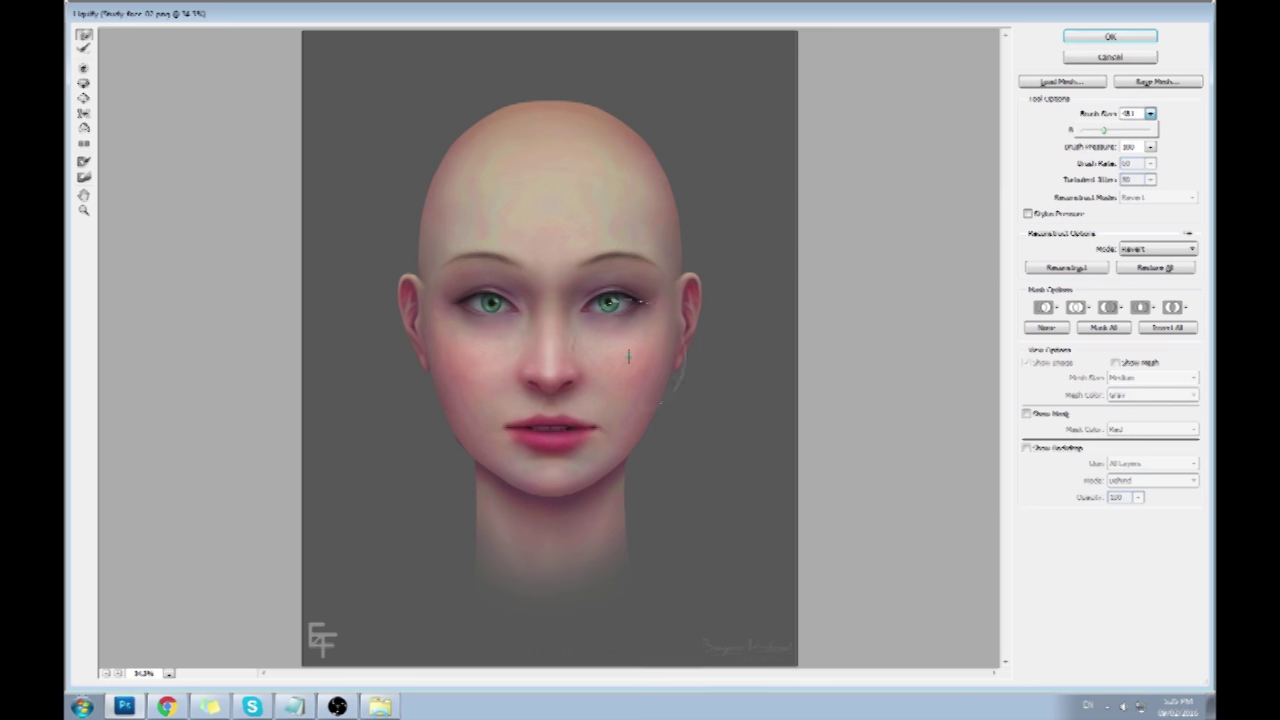
# Finish the warp, apply Liquify, and flatten the image, discarding hidden layers.
pyautogui.click(590, 455)
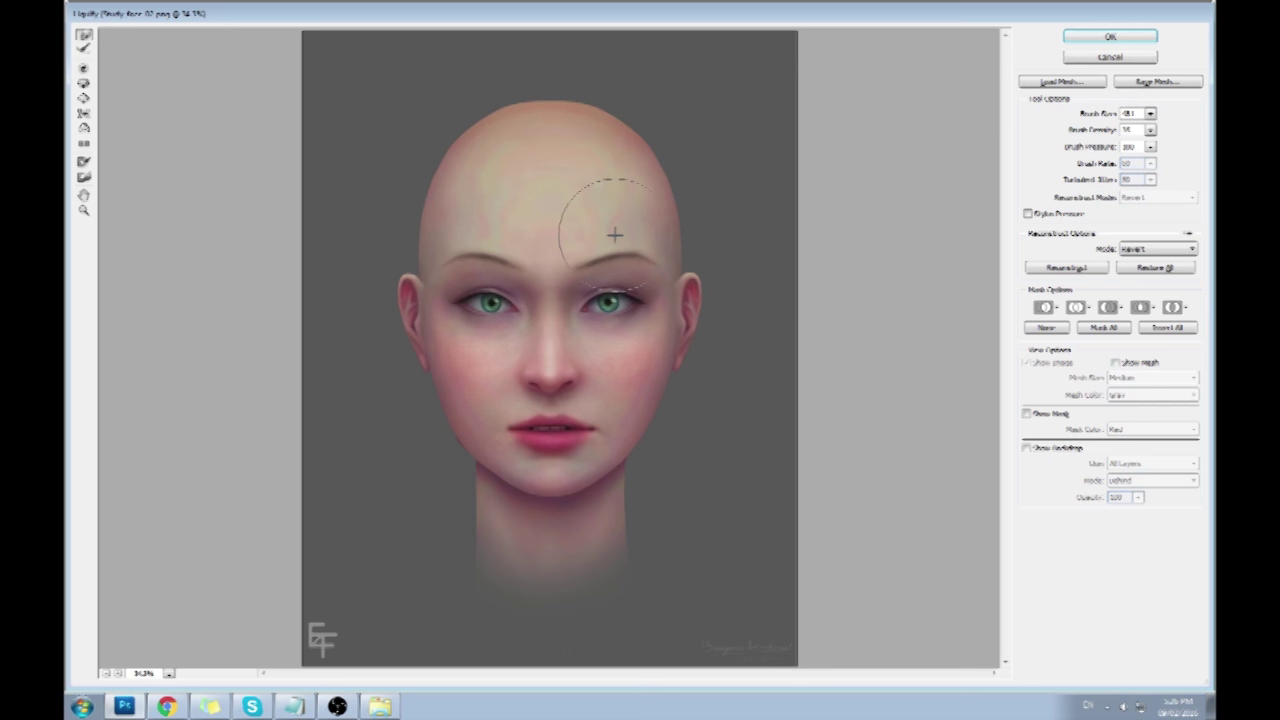
pyautogui.click(1108, 37)
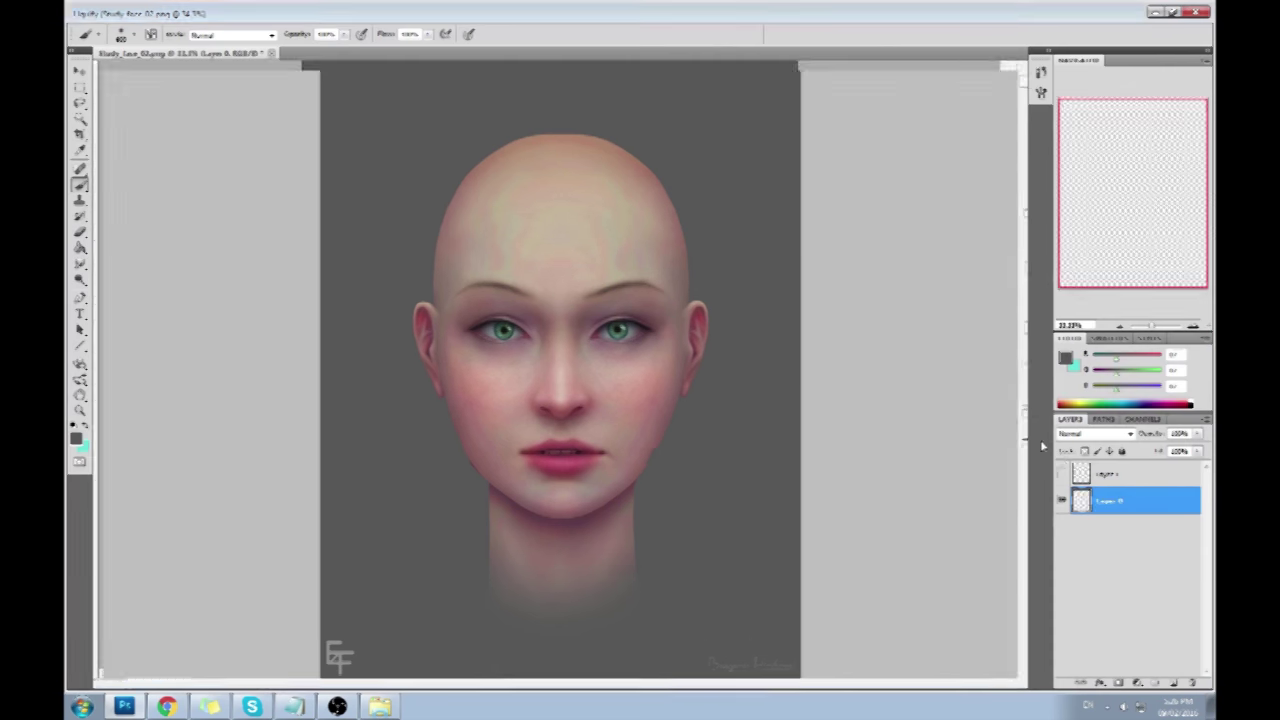
pyautogui.rightClick(1135, 478)
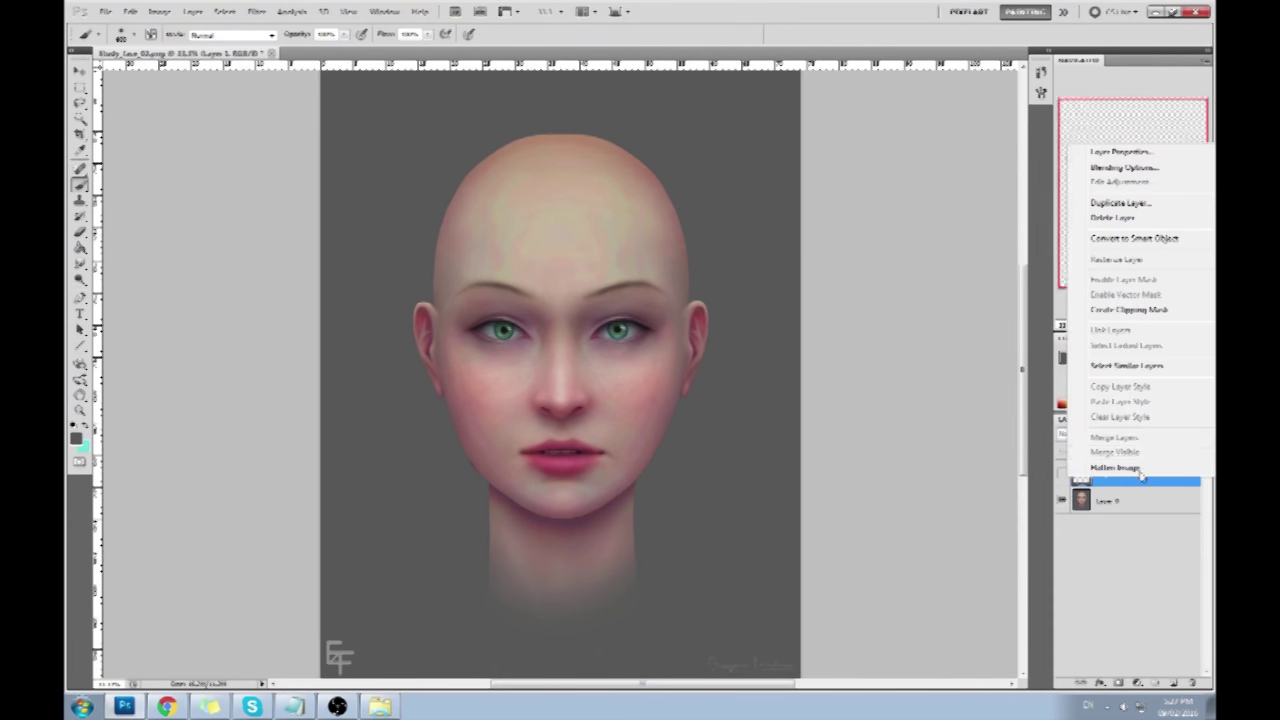
pyautogui.click(1138, 471)
pyautogui.click(614, 266)
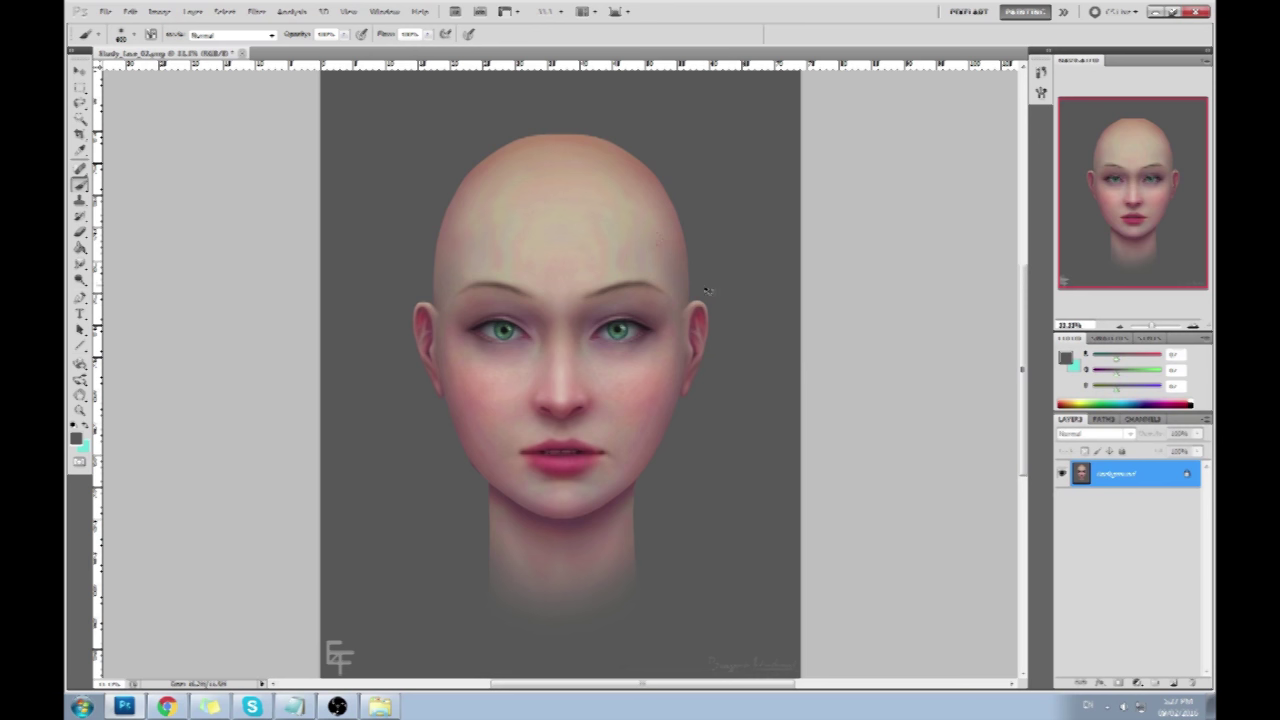
# Revert to the opening History snapshot and add the reshaped face above it as Layer 1.
pyautogui.hotkey('ctrl', 'a')
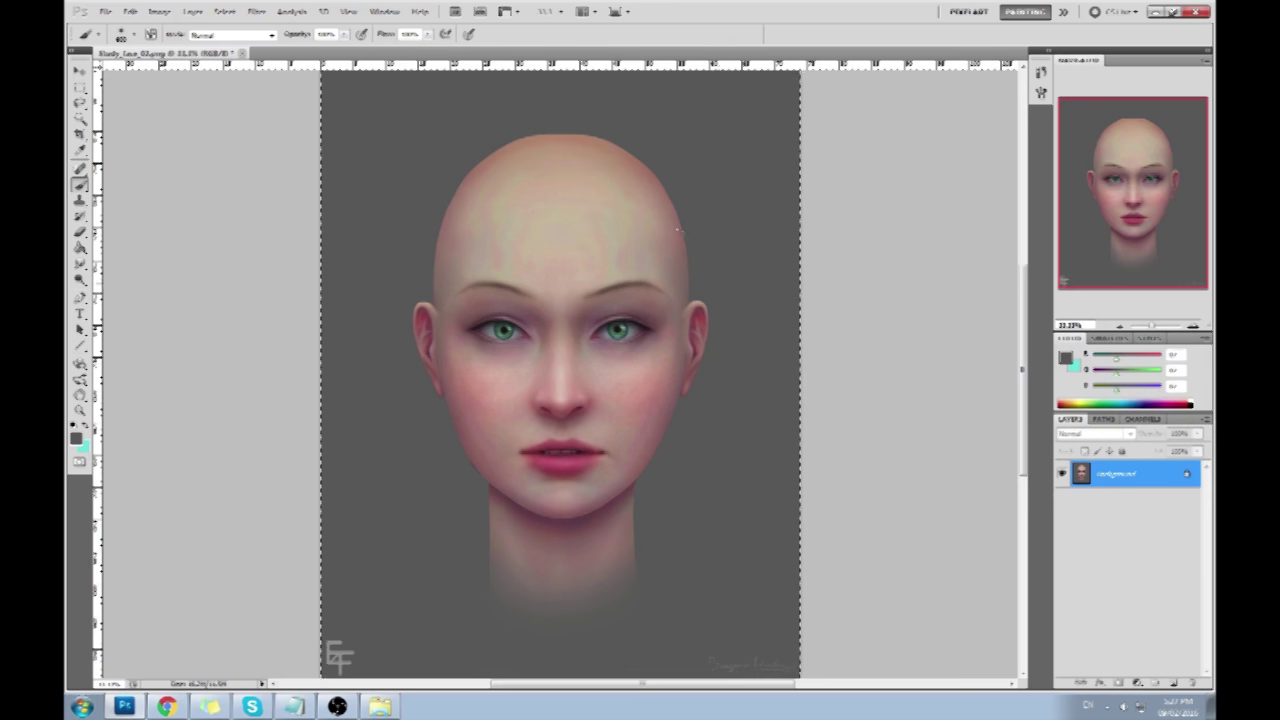
pyautogui.click(1040, 72)
pyautogui.scroll(10, 1015, 400)
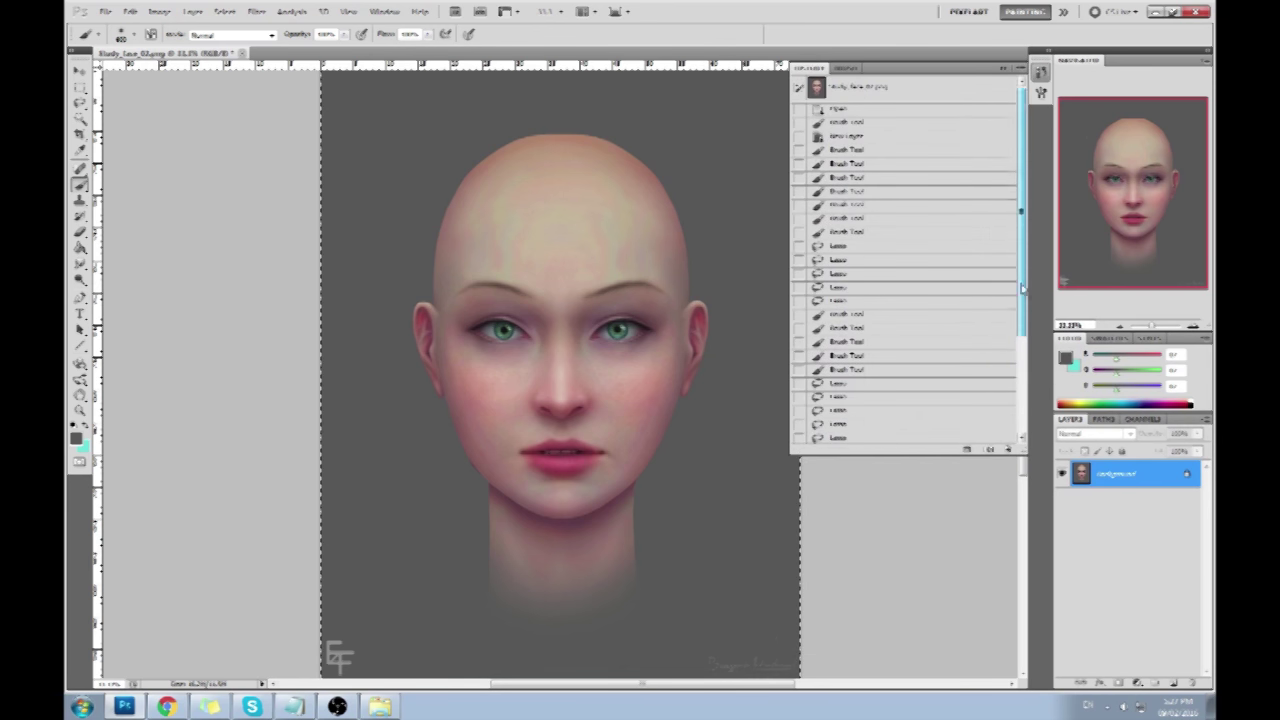
pyautogui.click(955, 90)
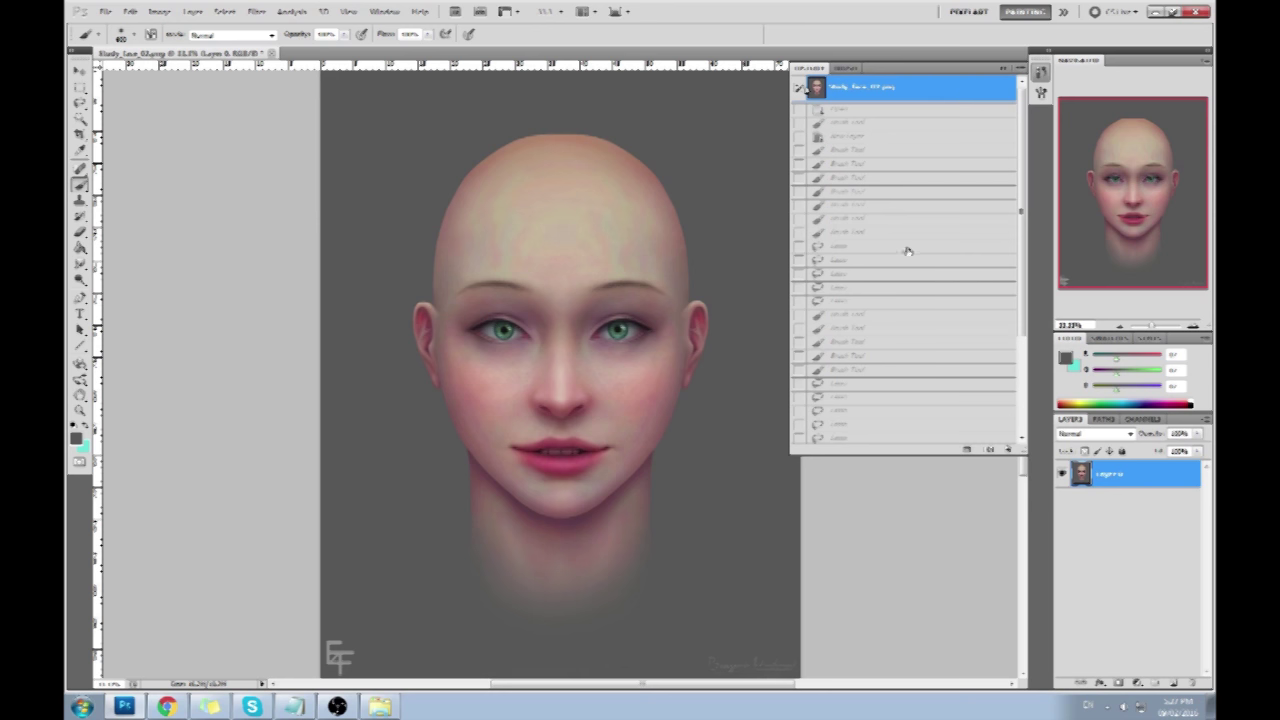
pyautogui.hotkey('ctrl', 'j')
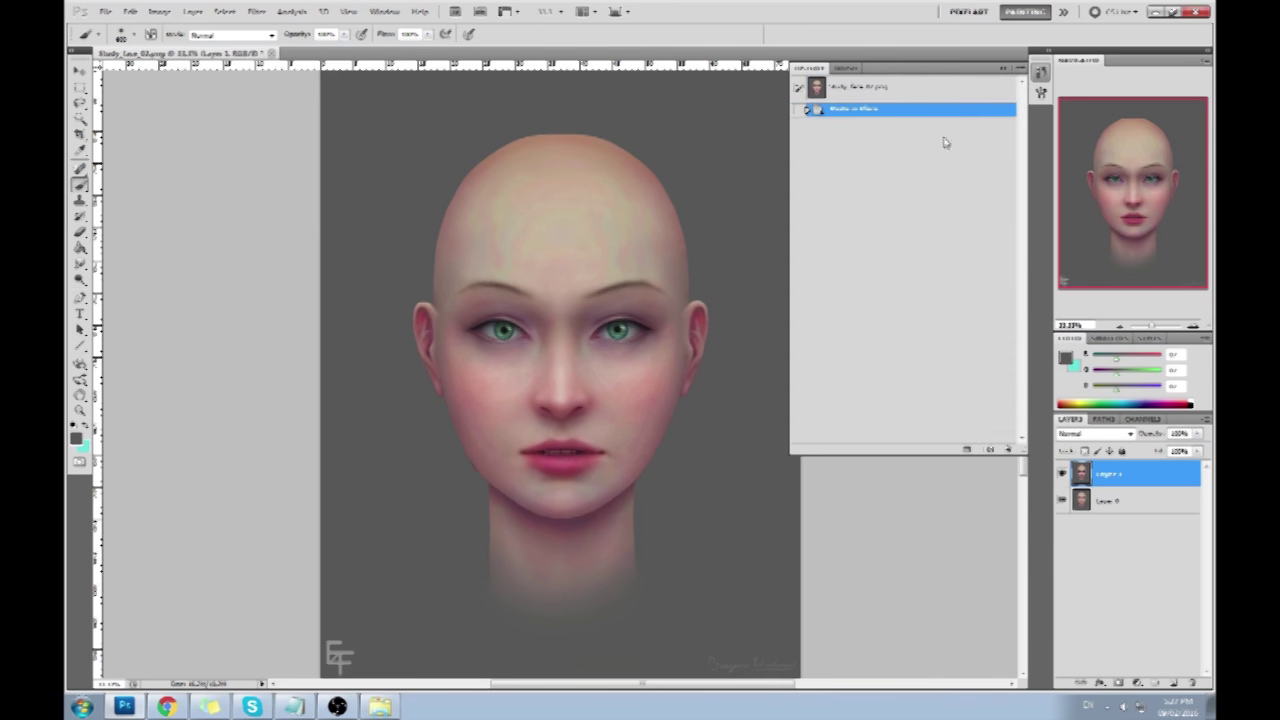
# Collapse History and toggle Layer 1 to compare against the original lips and neck.
pyautogui.click(1004, 68)
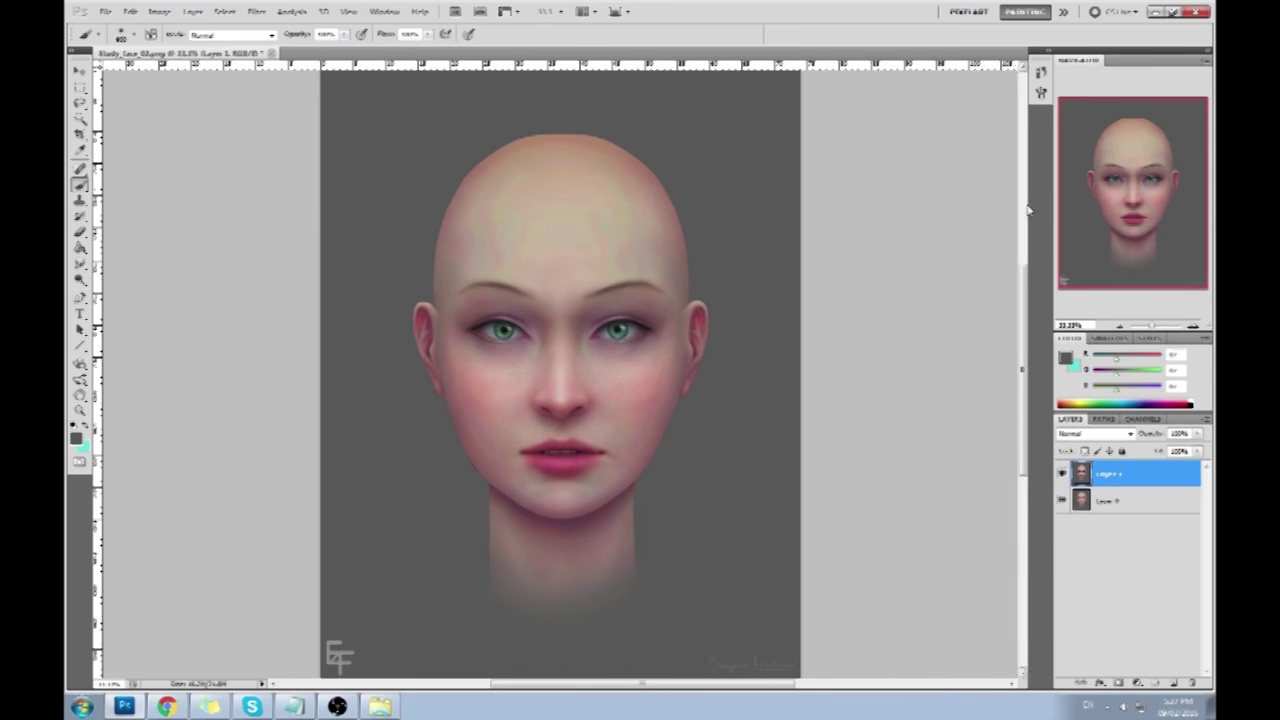
pyautogui.click(1063, 476)
pyautogui.click(1063, 476)
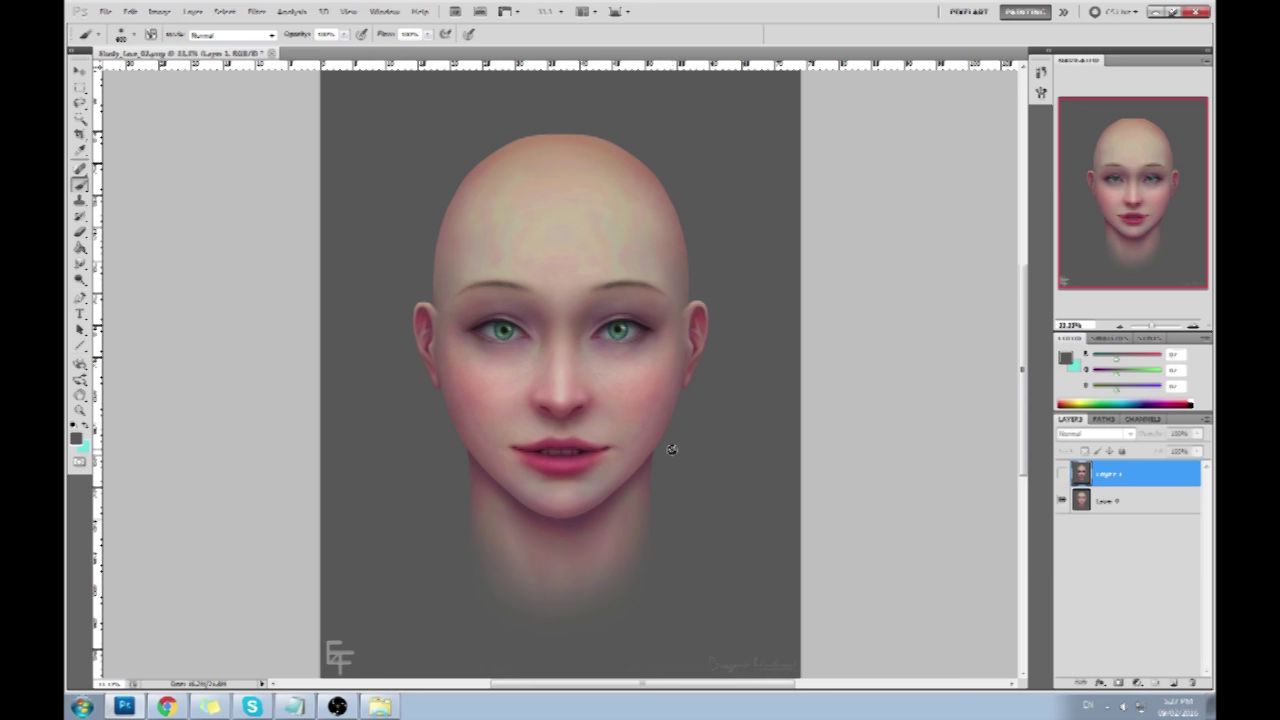
# Toggle Layer 1 repeatedly to compare reshaped and original lips and chin, leaving it showing.
pyautogui.click(1063, 474)
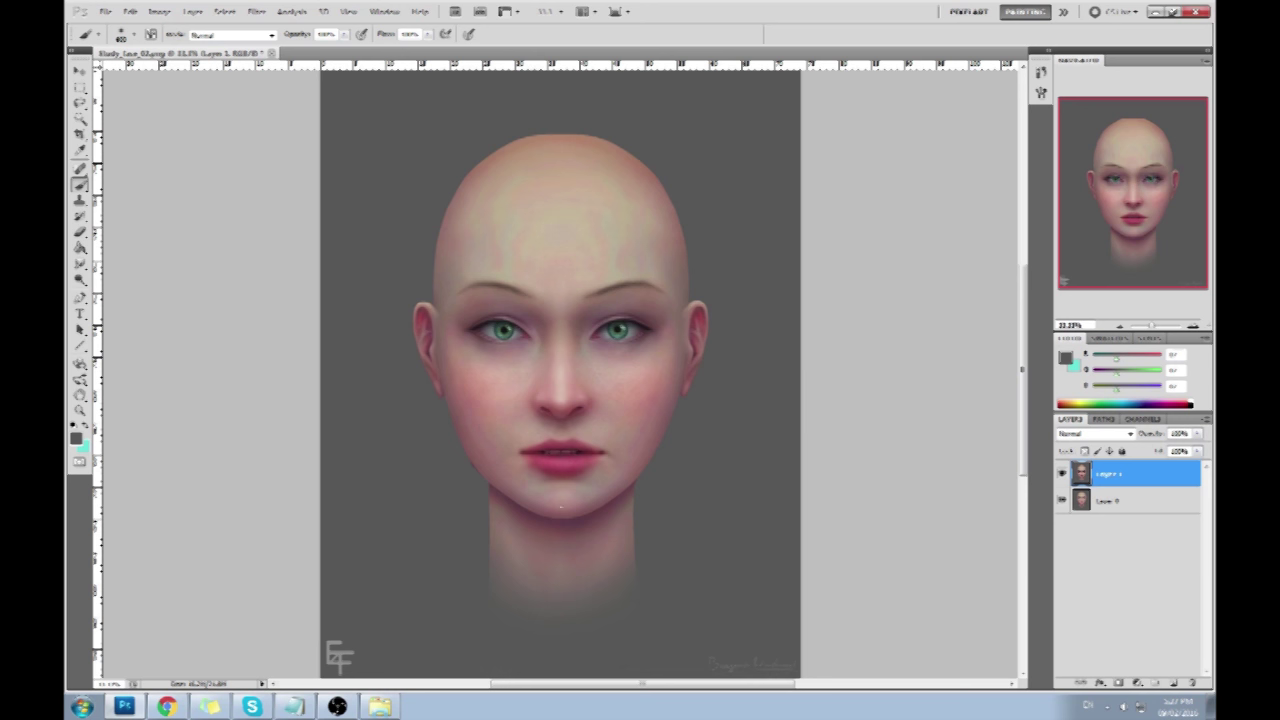
pyautogui.click(1063, 474)
pyautogui.click(1063, 474)
pyautogui.click(1063, 475)
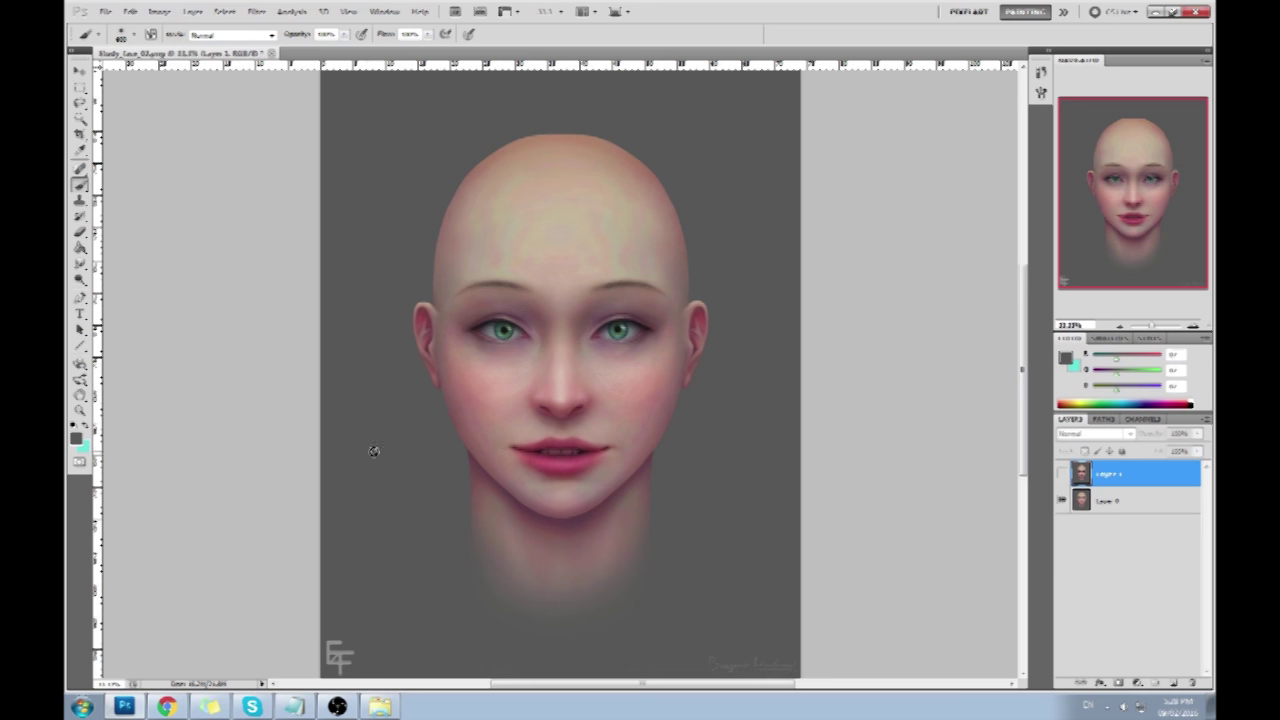
pyautogui.click(1063, 474)
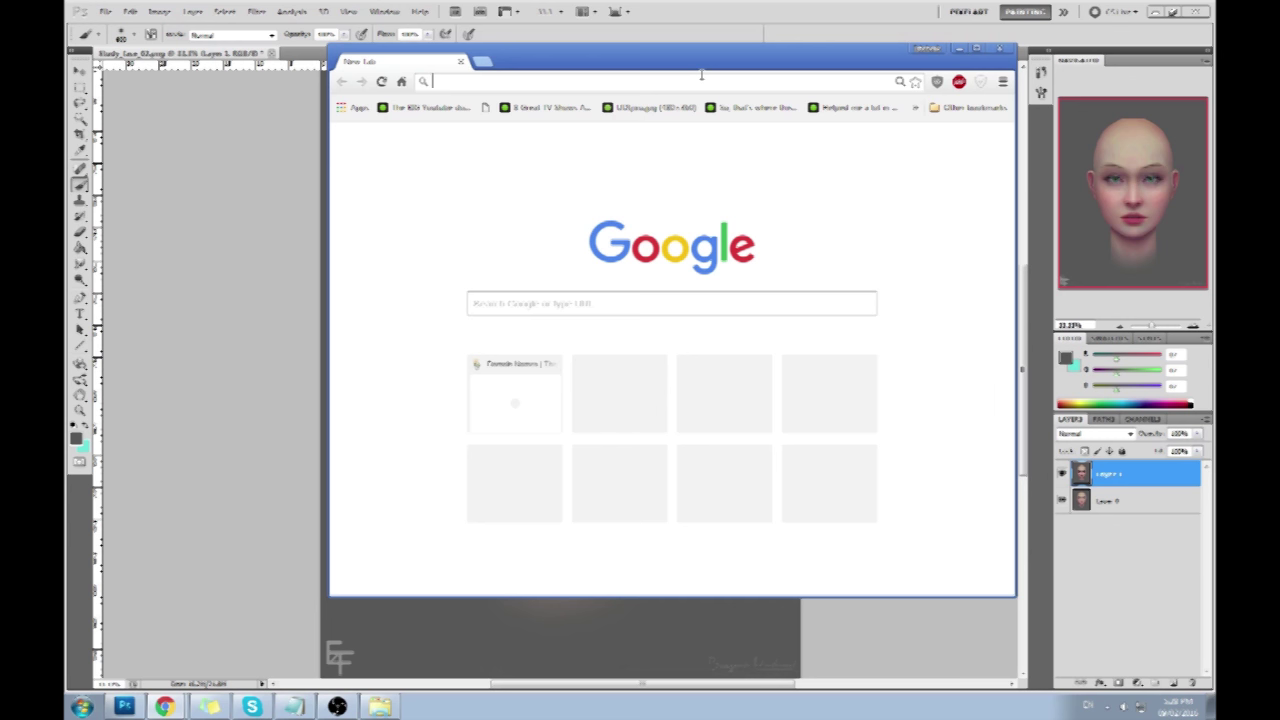
# Search Google Images for 'japanese android smiling' and preview several android photos.
pyautogui.write('japanese android smiling')
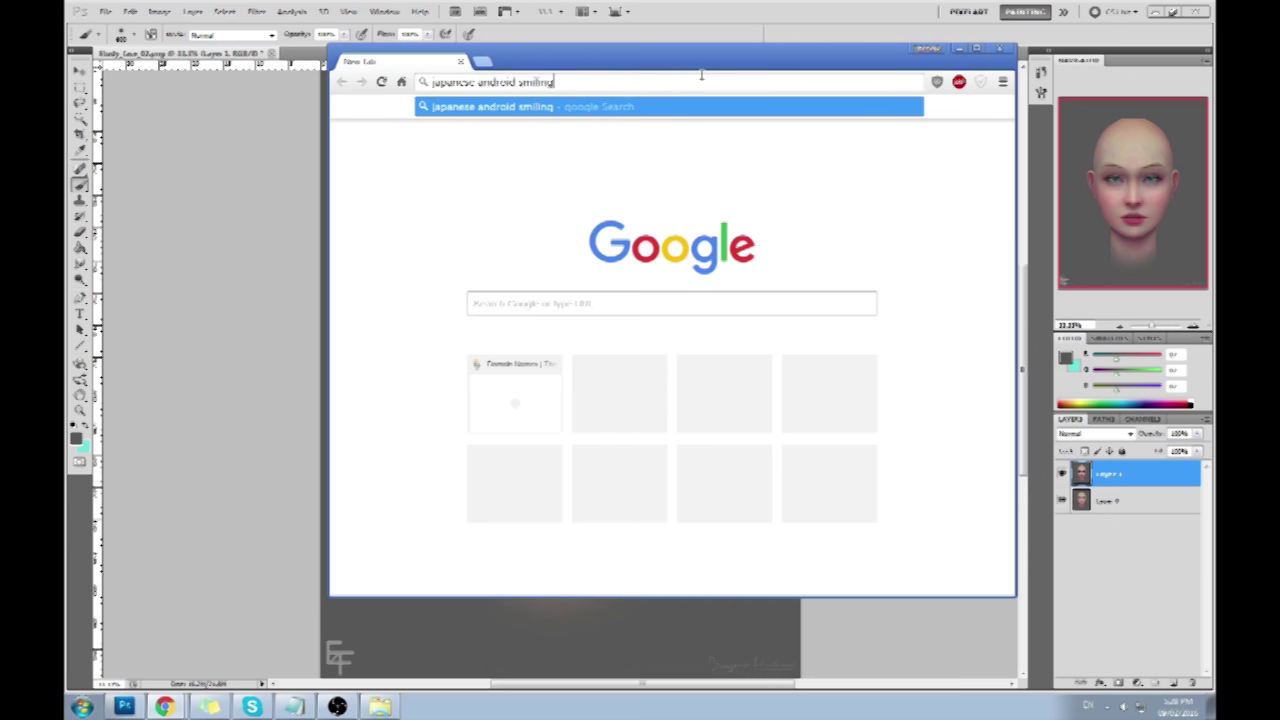
pyautogui.press('Return')
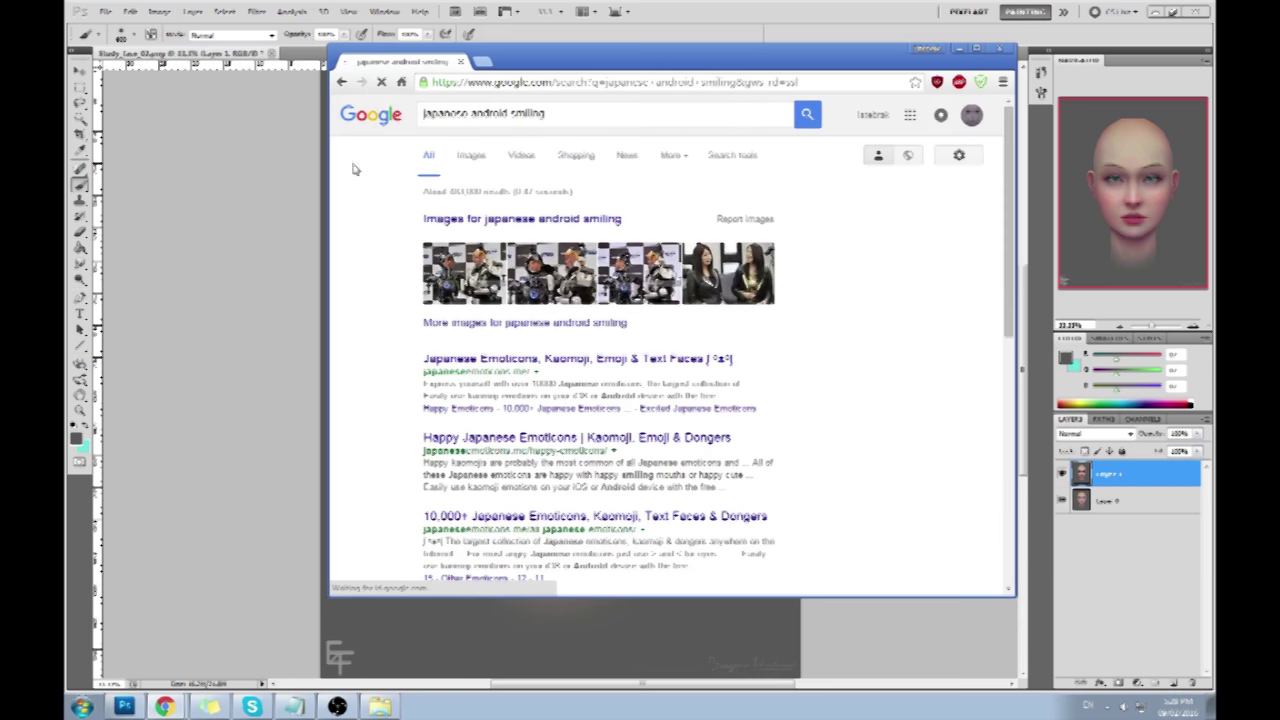
pyautogui.click(467, 163)
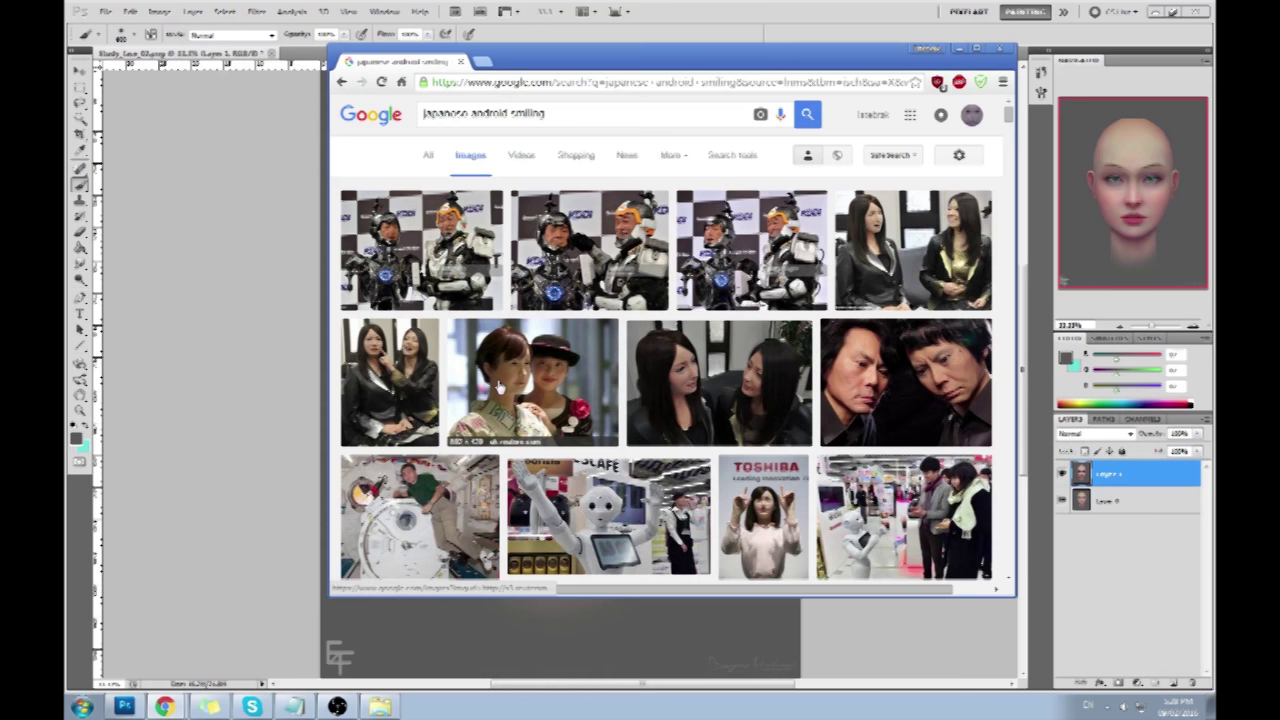
pyautogui.click(411, 368)
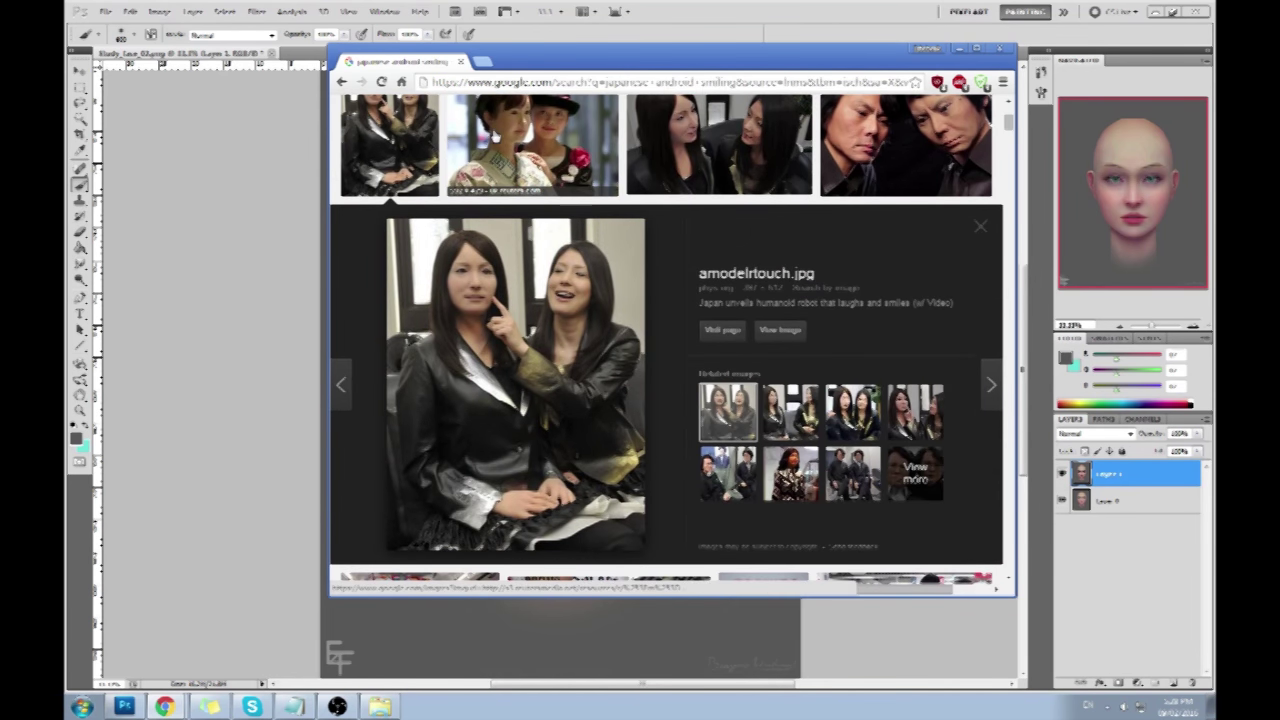
pyautogui.click(465, 182)
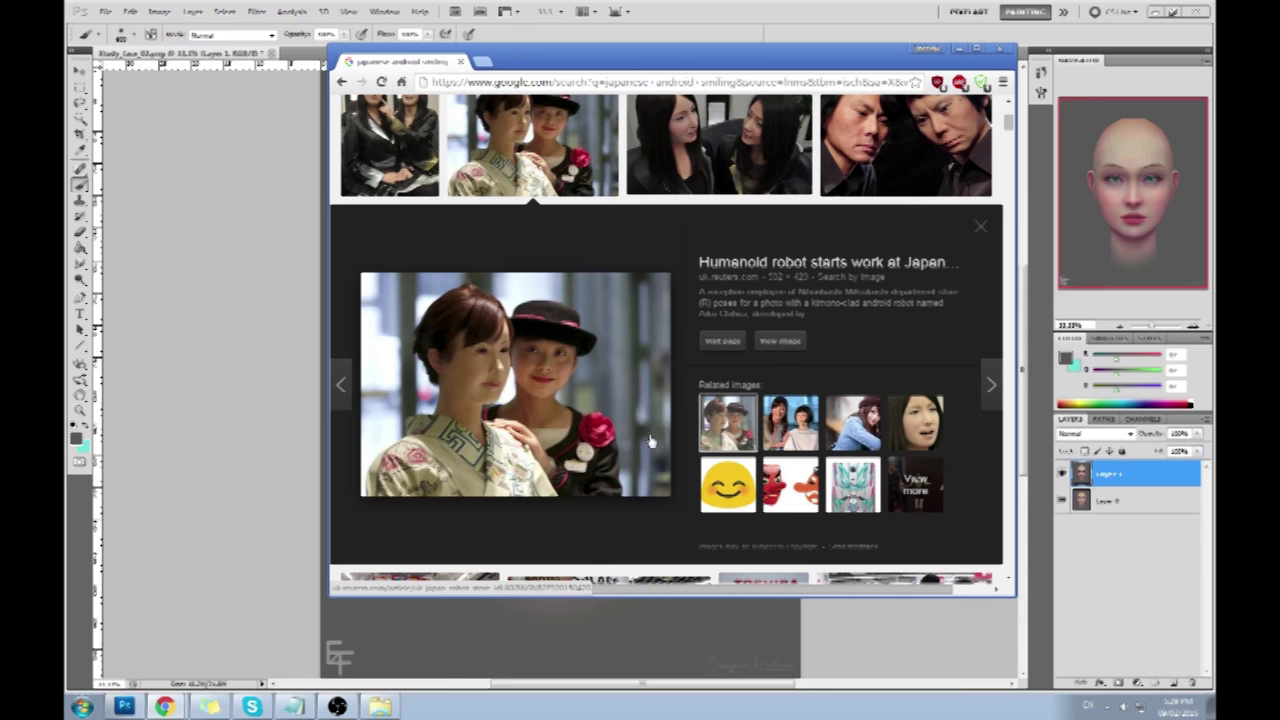
pyautogui.click(914, 420)
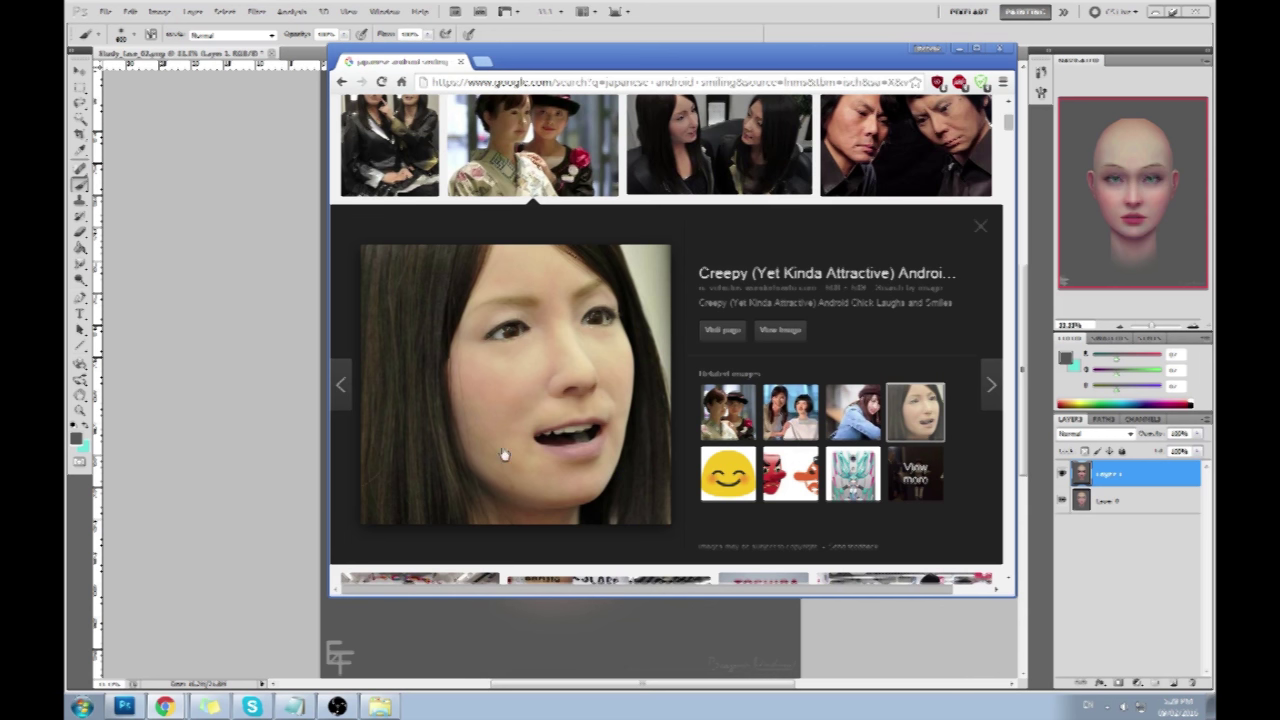
# Preview the Geminoid F and bob-haired android photos, then return to Photoshop and hide Layer 1.
pyautogui.scroll(2, 690, 326)
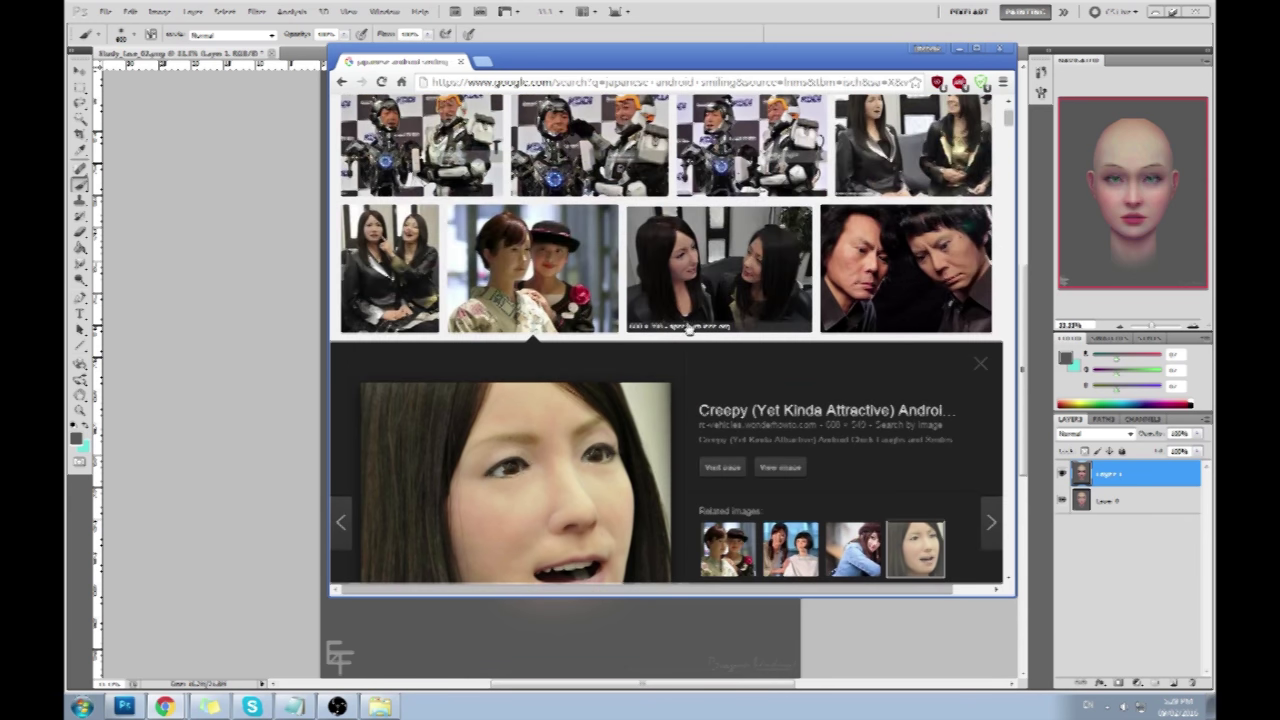
pyautogui.click(688, 329)
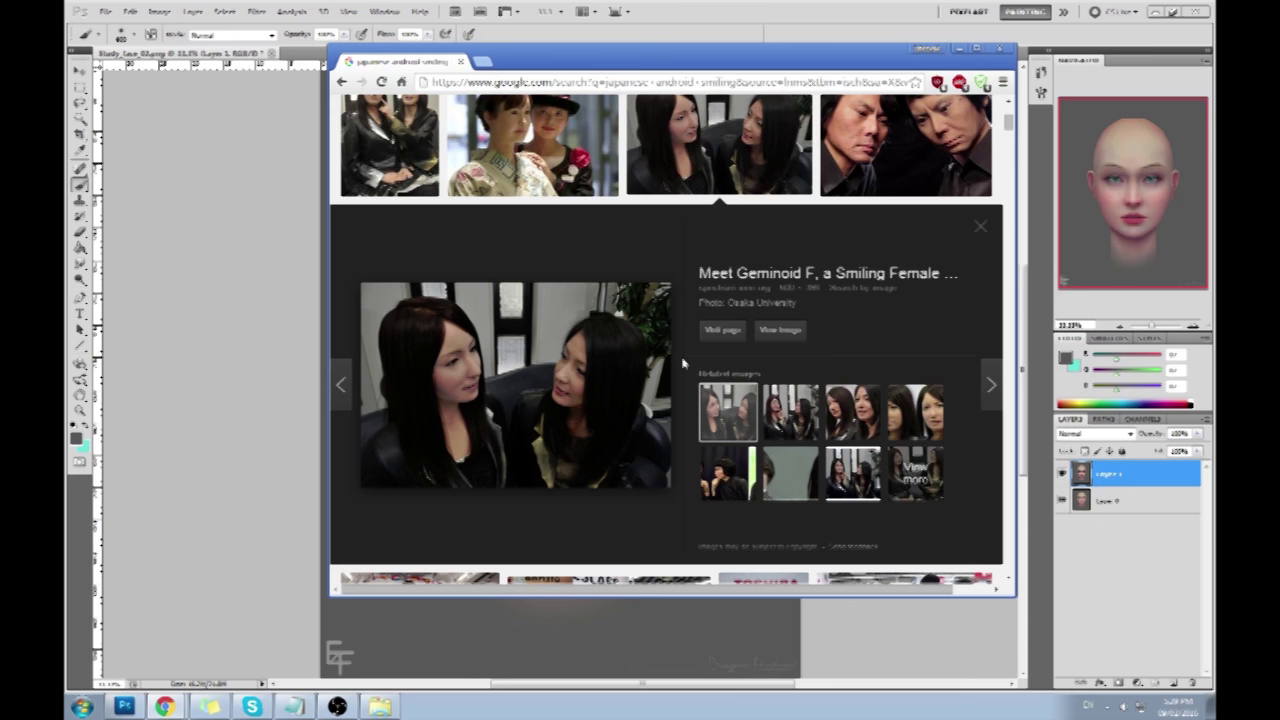
pyautogui.scroll(-3, 683, 363)
pyautogui.scroll(-1, 683, 363)
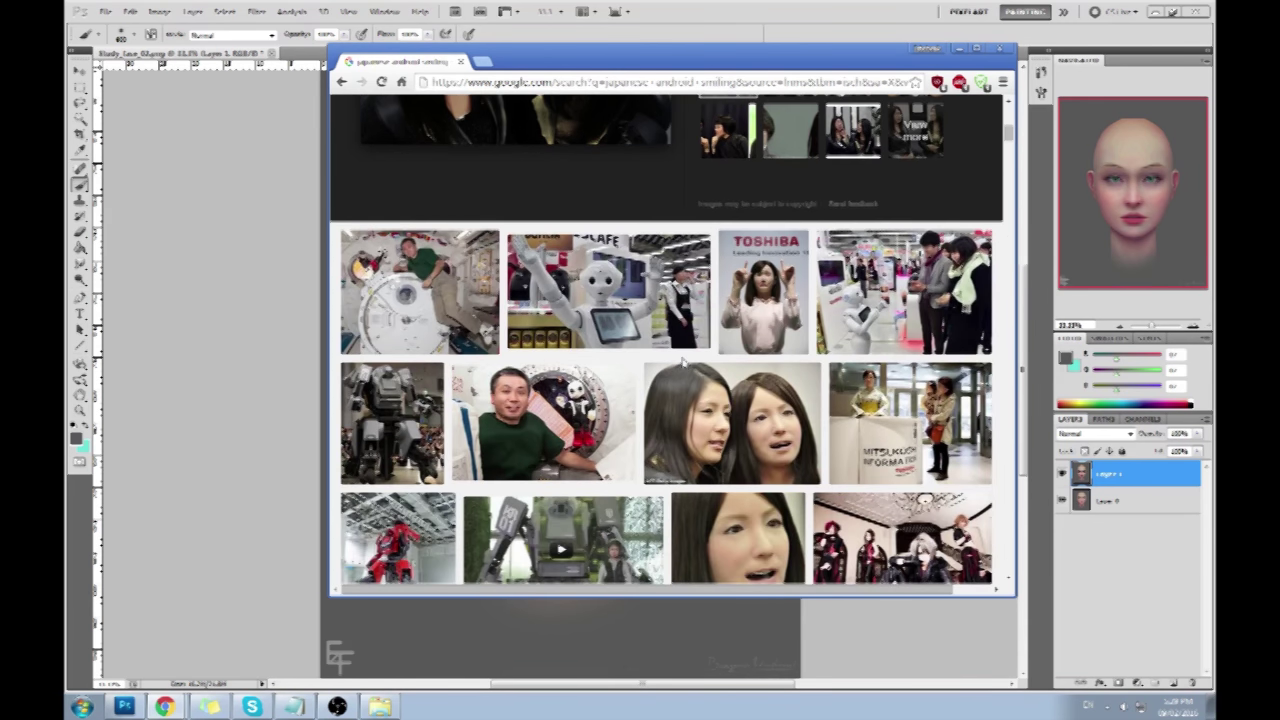
pyautogui.scroll(-2, 683, 363)
pyautogui.scroll(-1, 675, 370)
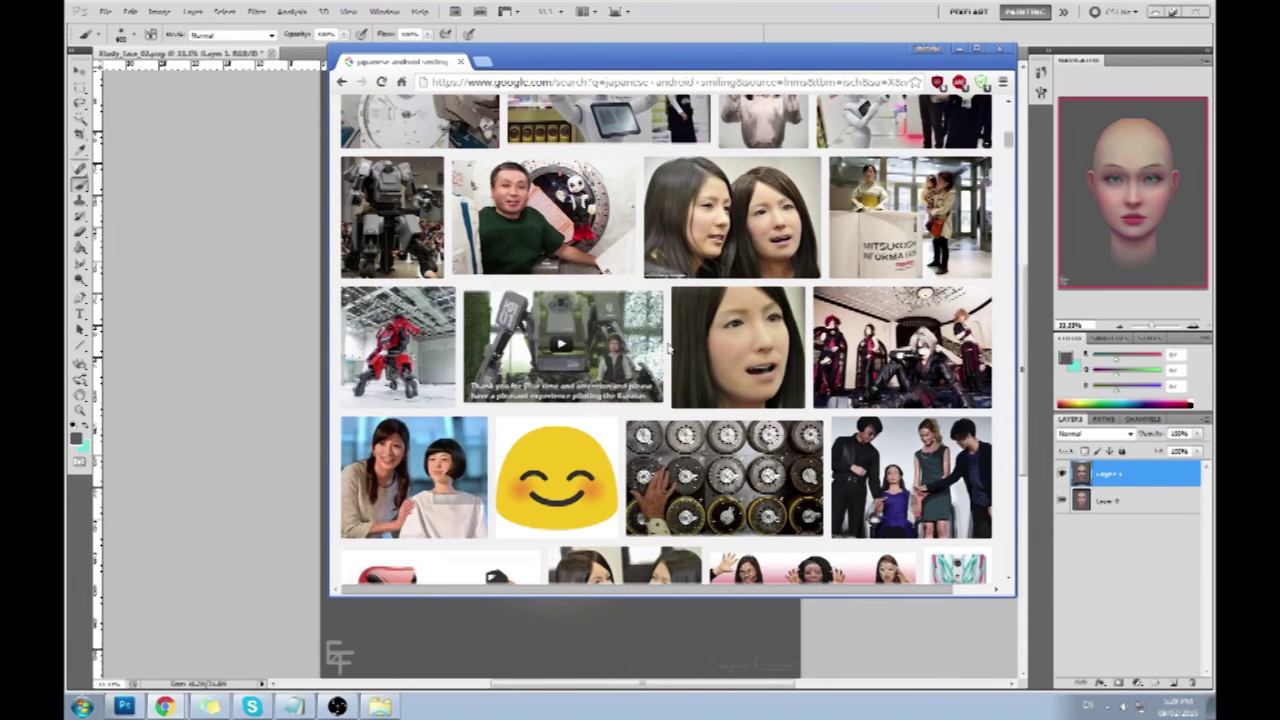
pyautogui.click(467, 484)
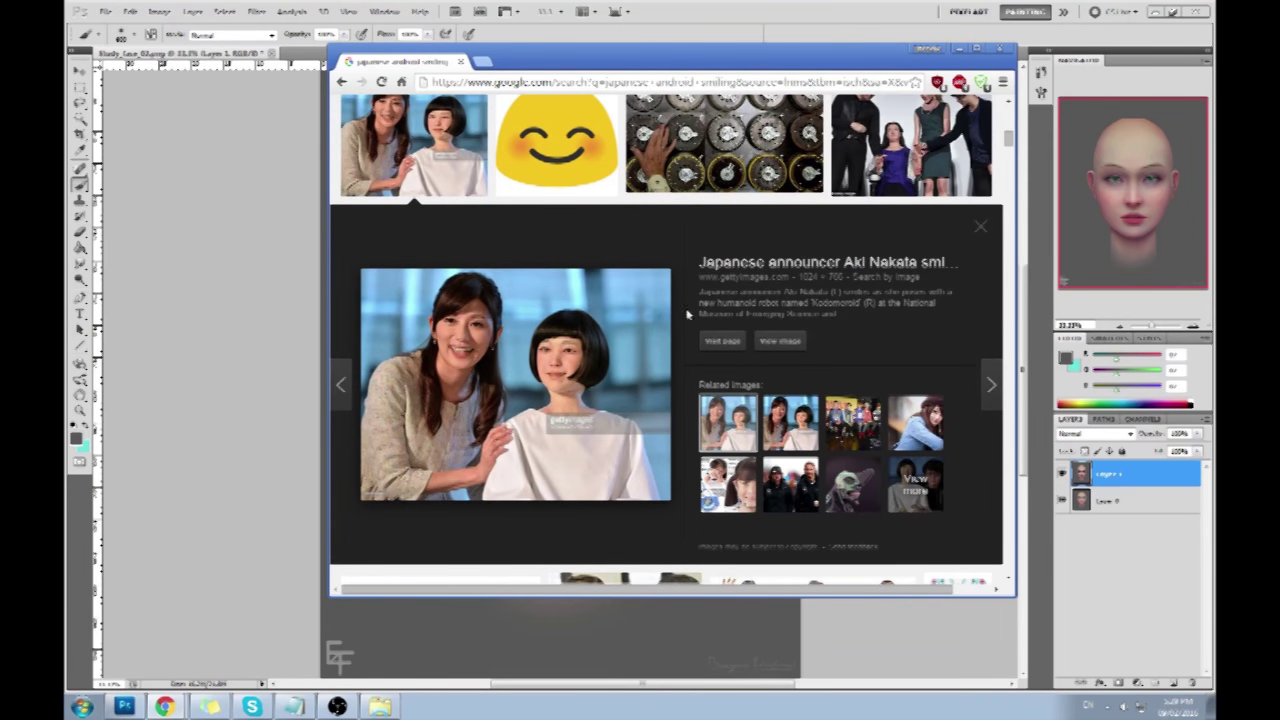
pyautogui.scroll(10, 683, 327)
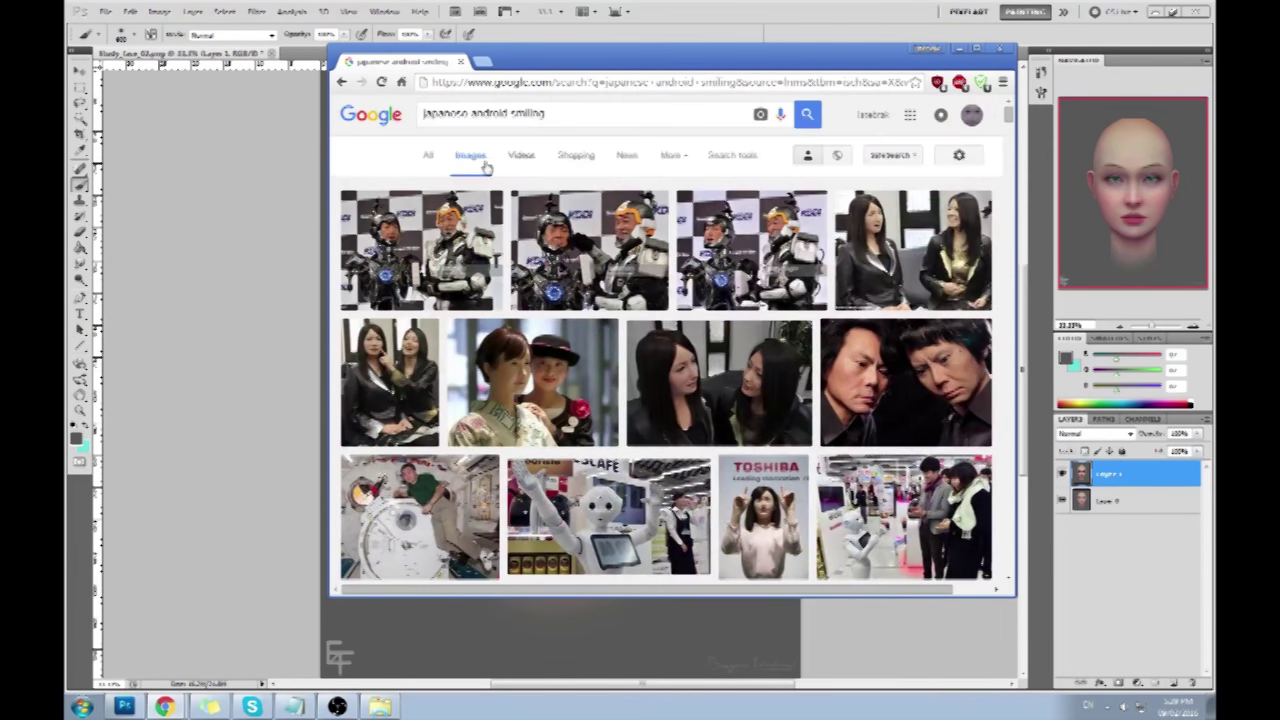
pyautogui.hotkey('alt', 'Tab')
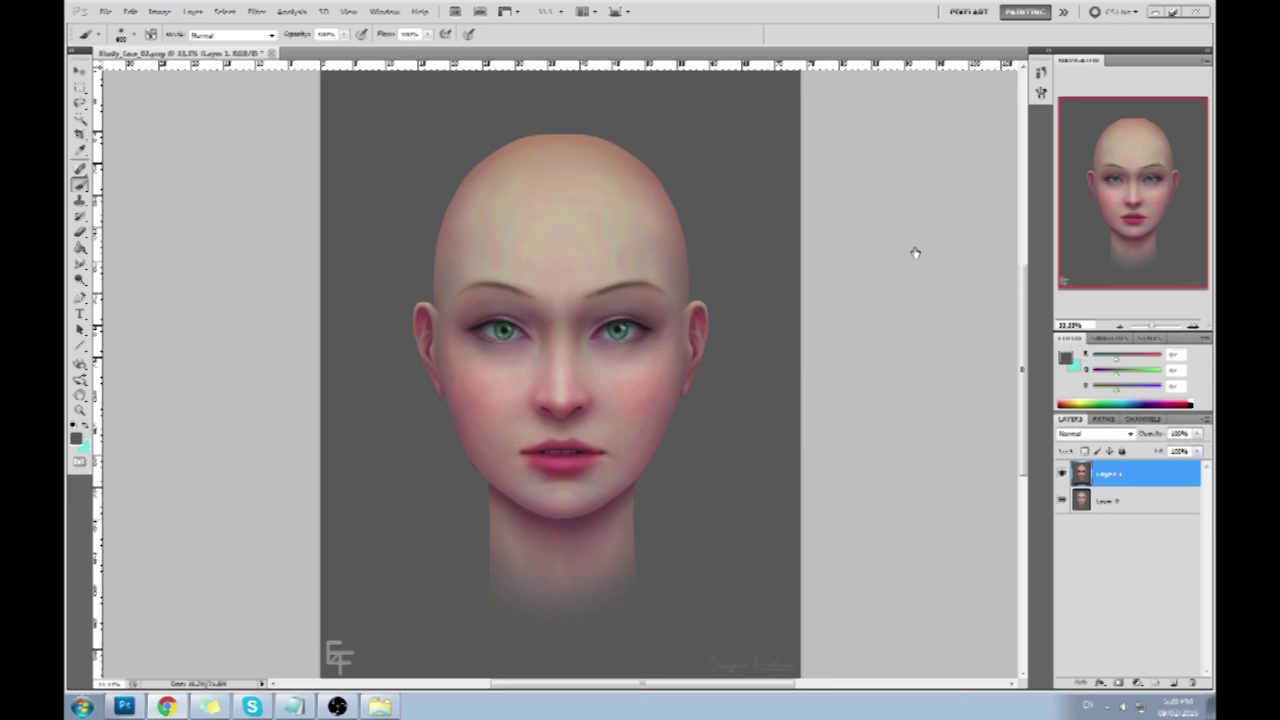
pyautogui.click(1062, 474)
# Show Layer 1 again and add a new empty Layer 2 on top.
pyautogui.click(1062, 476)
pyautogui.click(1176, 682)
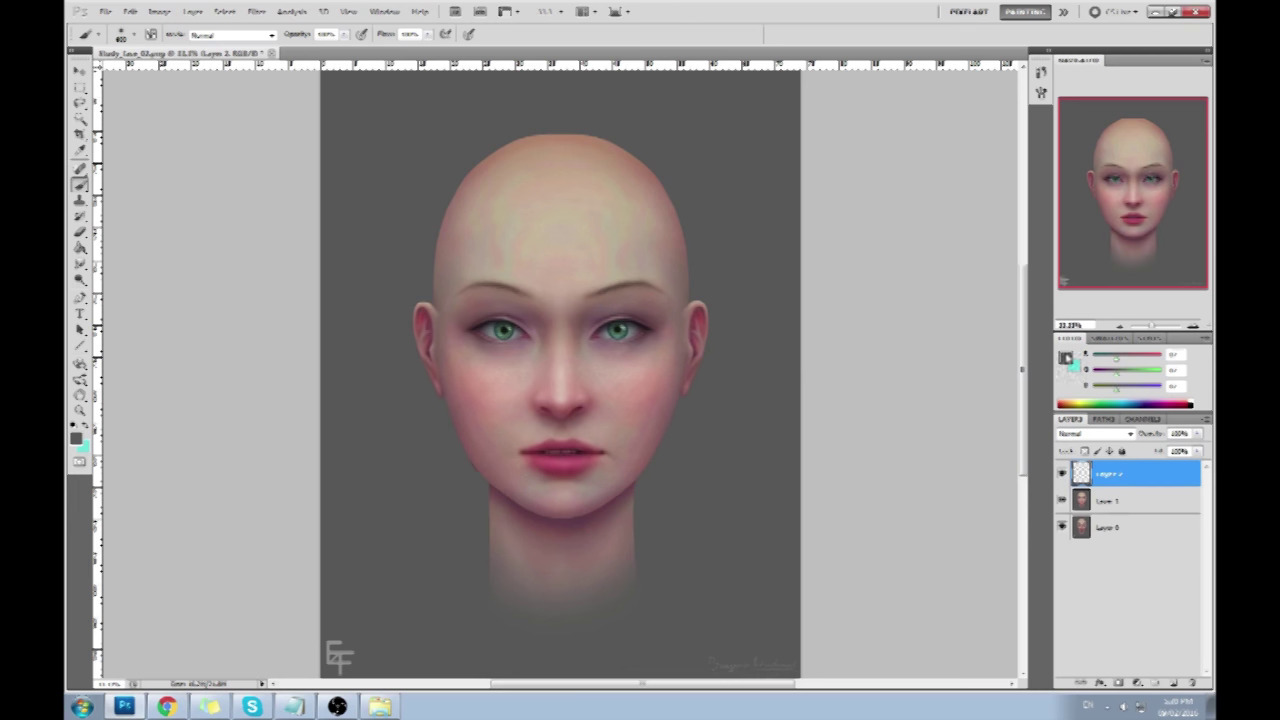
pyautogui.click(1066, 358)
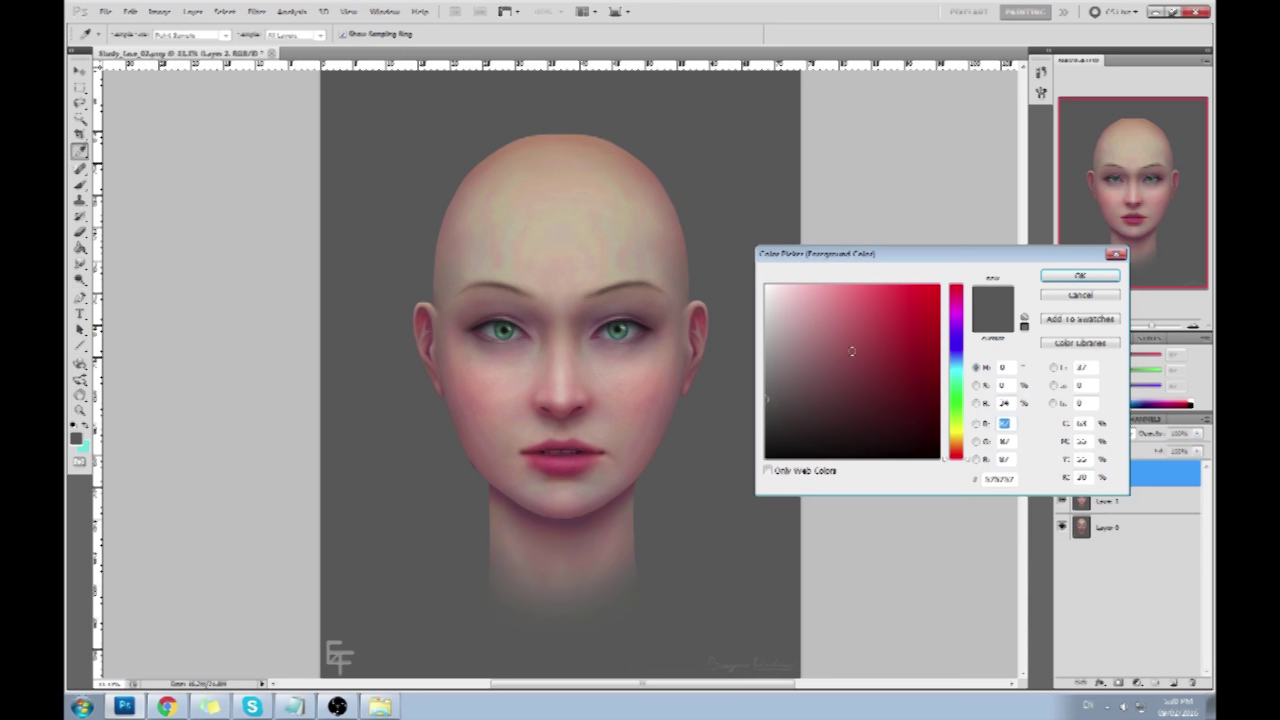
pyautogui.click(1104, 297)
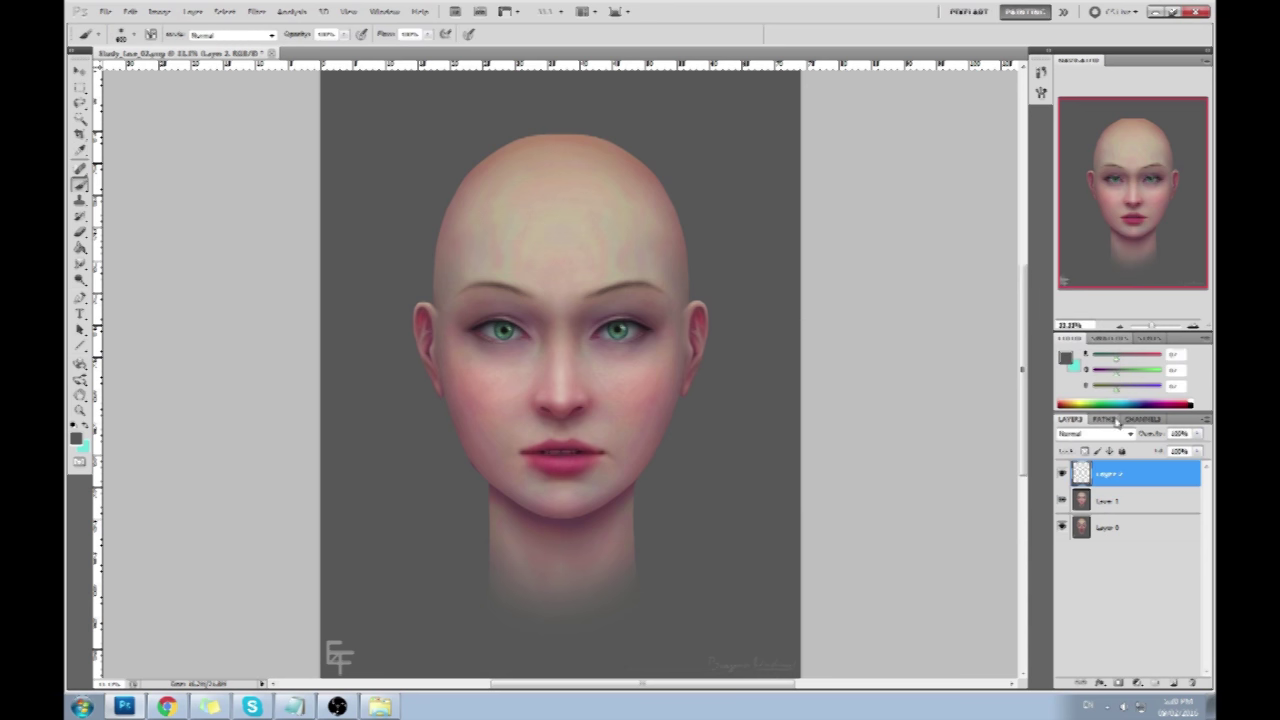
# Open Hue/Saturation on Layer 1 with Ctrl+U and lower Saturation slightly.
pyautogui.click(1133, 510)
pyautogui.hotkey('ctrl', 'u')
pyautogui.click(842, 474)
pyautogui.moveTo(842, 477); pyautogui.dragTo(838, 477)
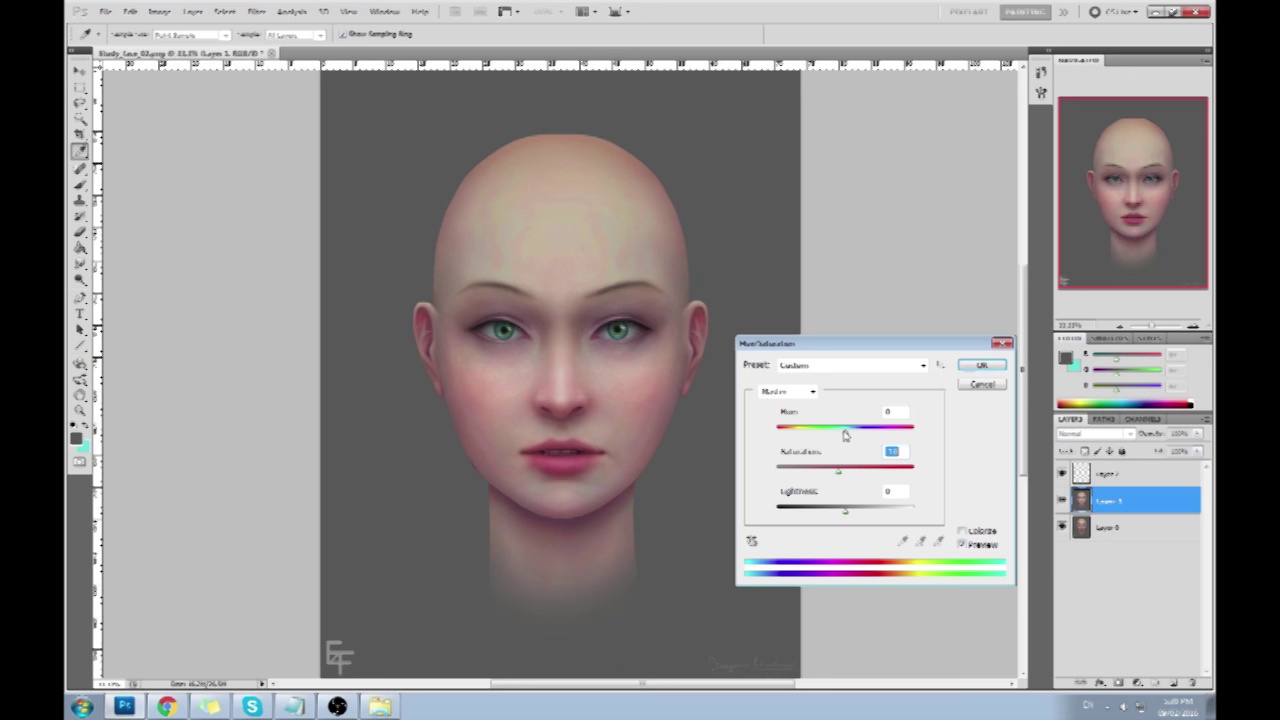
# Nudge the face's Hue slightly toward pink, fine-tune it, and apply the adjustment.
pyautogui.click(846, 434)
pyautogui.moveTo(846, 438); pyautogui.dragTo(848, 440)
pyautogui.moveTo(849, 436); pyautogui.dragTo(851, 441)
pyautogui.moveTo(850, 440); pyautogui.dragTo(851, 440)
pyautogui.write('0')
pyautogui.moveTo(846, 437); pyautogui.dragTo(852, 440)
pyautogui.moveTo(851, 440); pyautogui.dragTo(849, 440)
pyautogui.click(980, 365)
# Compare before and after by toggling Layer 1's and Layer 2's visibility.
pyautogui.press('b')
pyautogui.click(1062, 500)
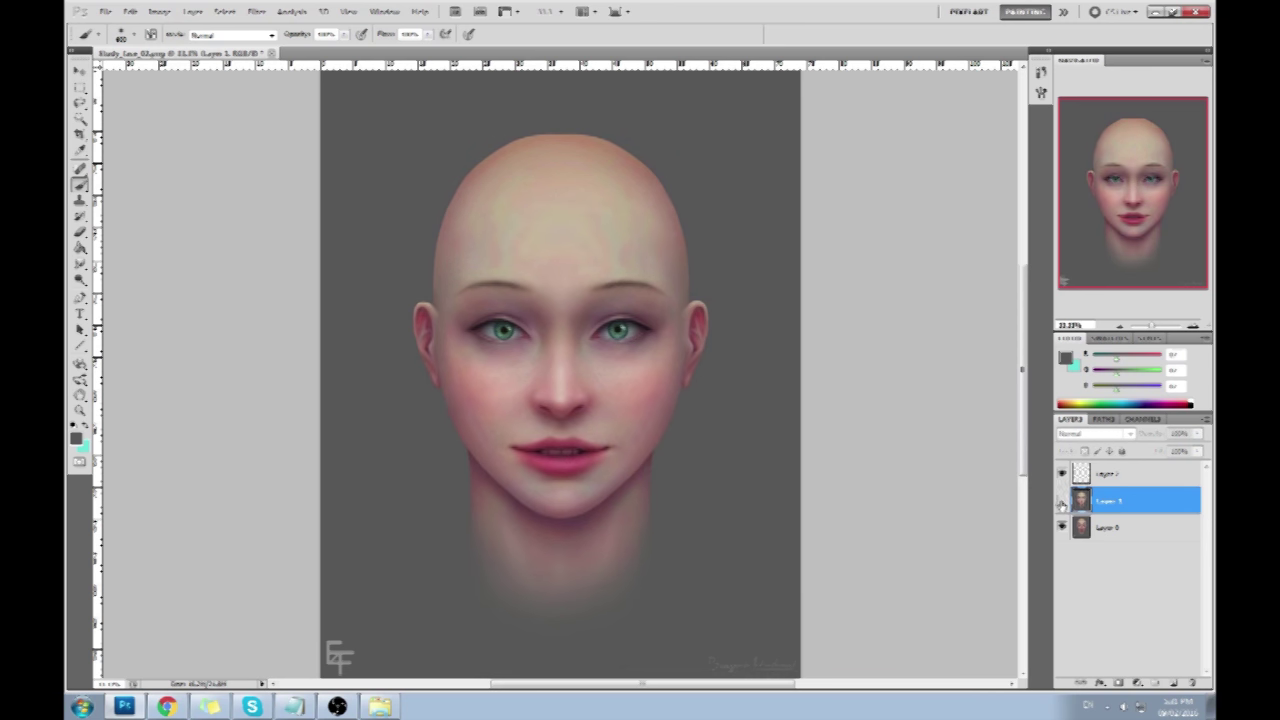
pyautogui.click(1062, 501)
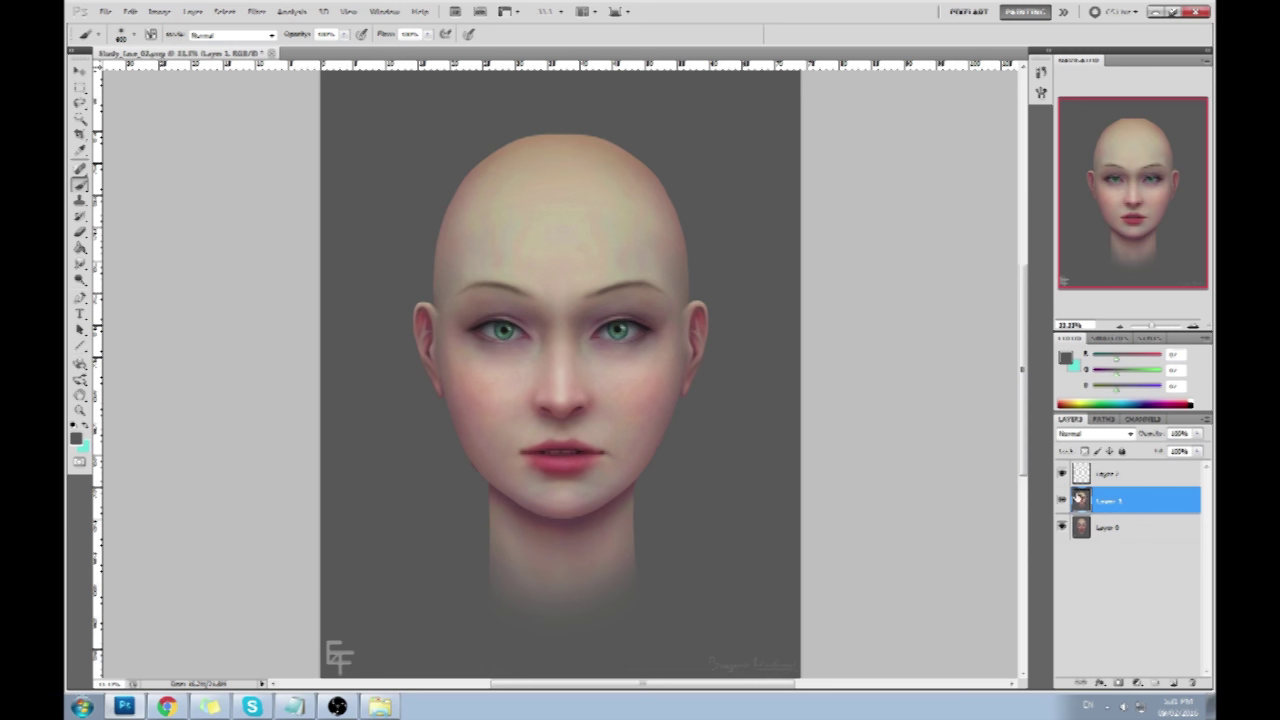
pyautogui.click(1062, 473)
pyautogui.click(1062, 473)
# Set Layer 2 to Color blend mode and paint a faint sampled skin tone on the forehead.
pyautogui.click(1136, 476)
pyautogui.click(1095, 433)
pyautogui.click(1090, 410)
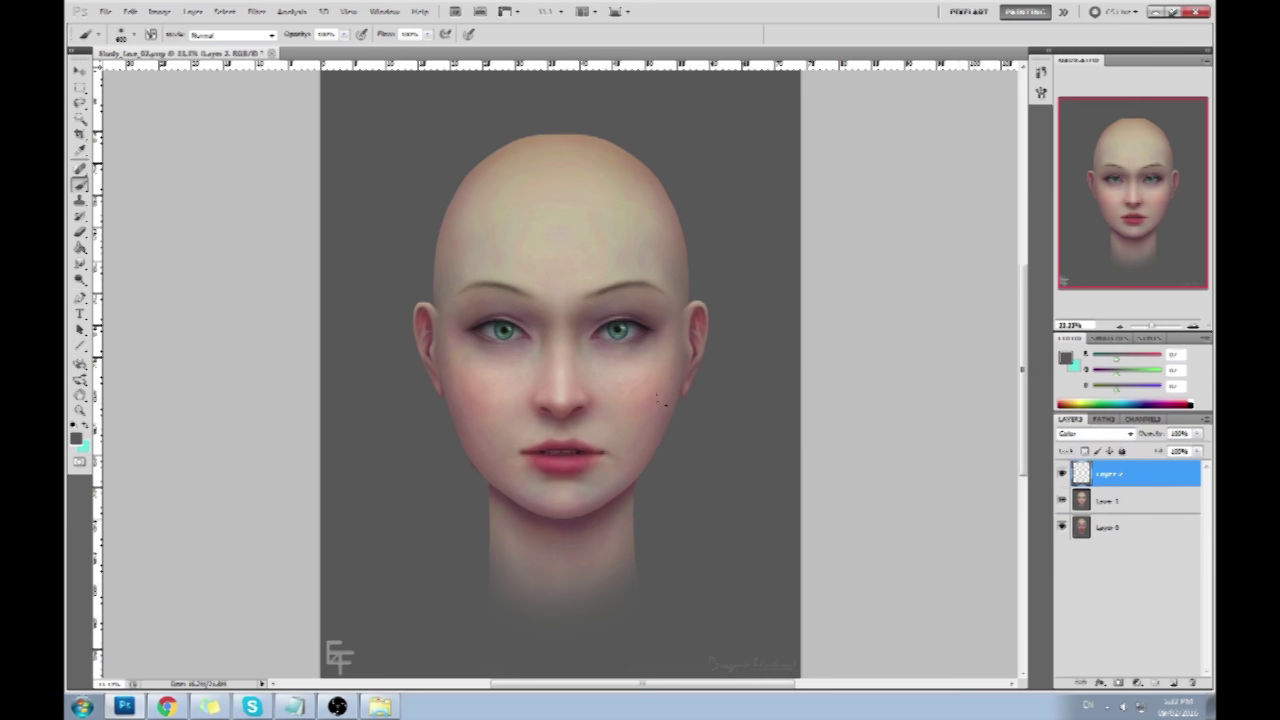
pyautogui.keyDown('alt'); pyautogui.click(660, 359); pyautogui.keyUp('alt')
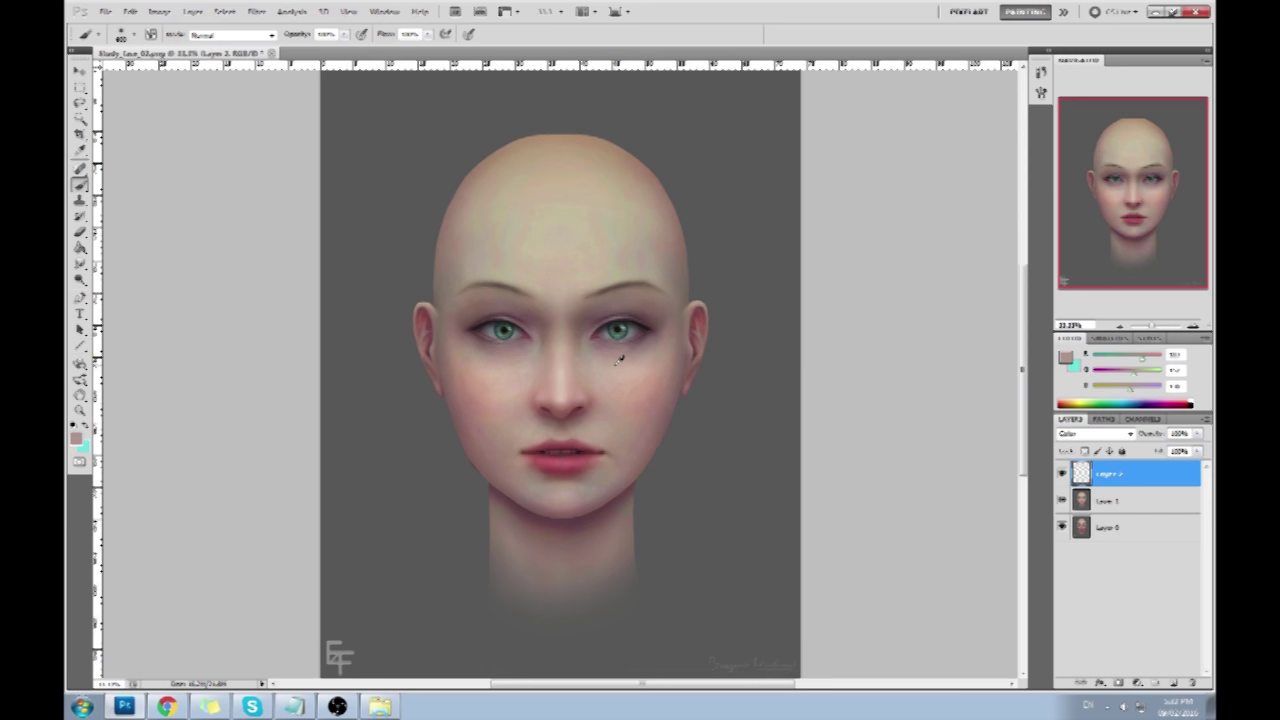
pyautogui.keyDown('alt'); pyautogui.click(621, 364); pyautogui.keyUp('alt')
pyautogui.click(590, 205)
pyautogui.keyDown('alt'); pyautogui.click(567, 390); pyautogui.keyUp('alt')
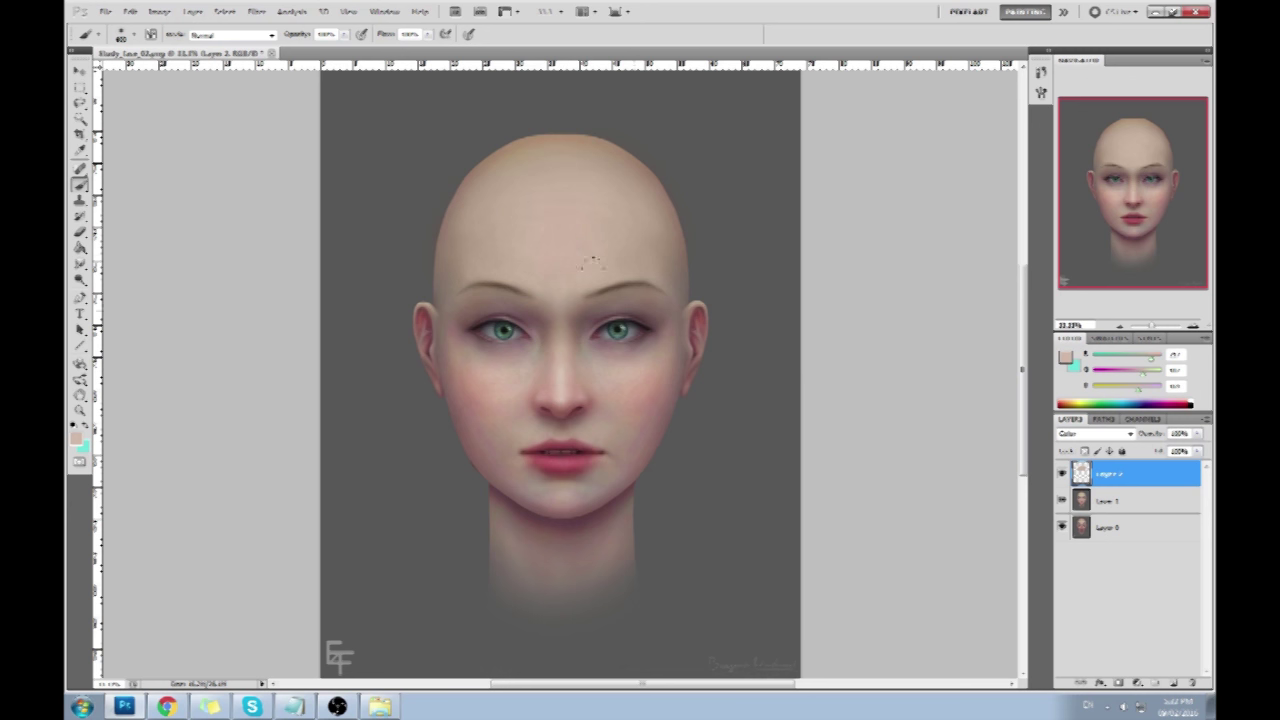
# Lower the brush opacity to about 40% and sample a darker greyish skin tone.
pyautogui.click(343, 34)
pyautogui.moveTo(346, 48); pyautogui.dragTo(312, 48)
pyautogui.click(433, 167)
pyautogui.keyDown('alt'); pyautogui.click(570, 322); pyautogui.keyUp('alt')
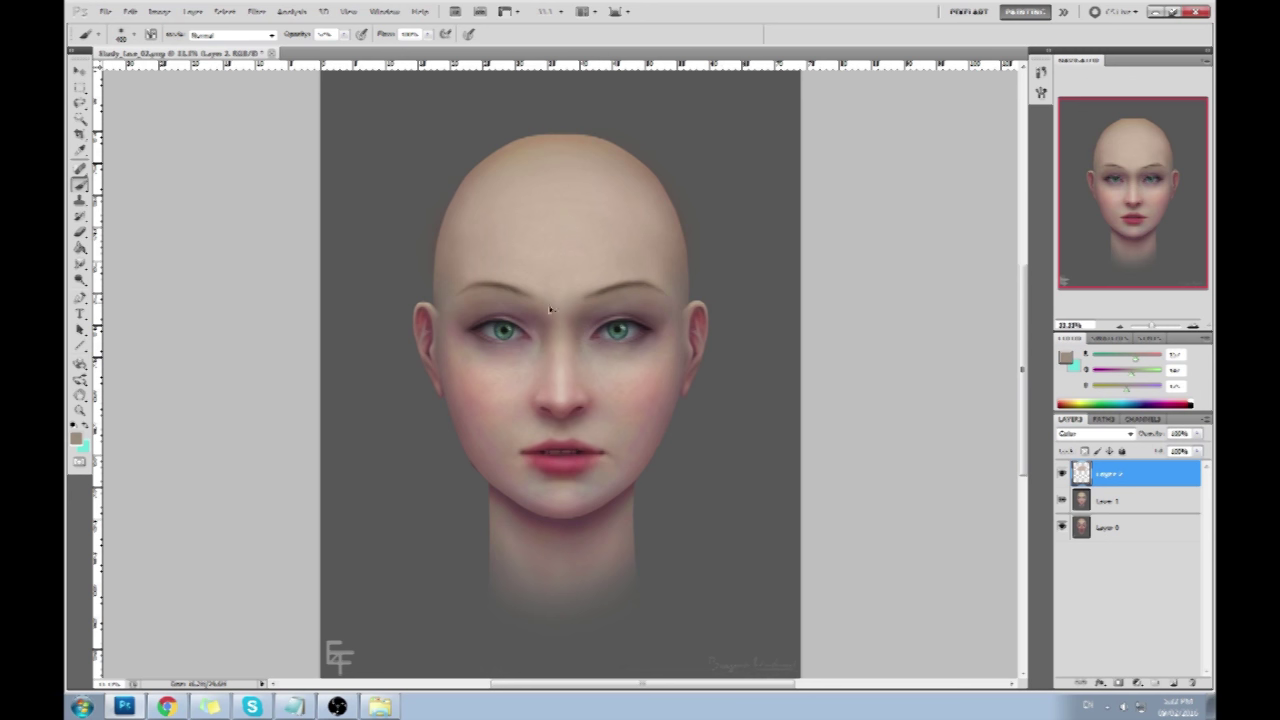
pyautogui.press('4')
# Glaze pink cheek, forehead, eye-area and lip tones sampled from the face.
pyautogui.keyDown('alt'); pyautogui.click(664, 377); pyautogui.keyUp('alt')
pyautogui.keyDown('alt'); pyautogui.click(630, 270); pyautogui.keyUp('alt')
pyautogui.keyDown('alt'); pyautogui.click(660, 362); pyautogui.keyUp('alt')
pyautogui.keyDown('alt'); pyautogui.click(573, 466); pyautogui.keyUp('alt')
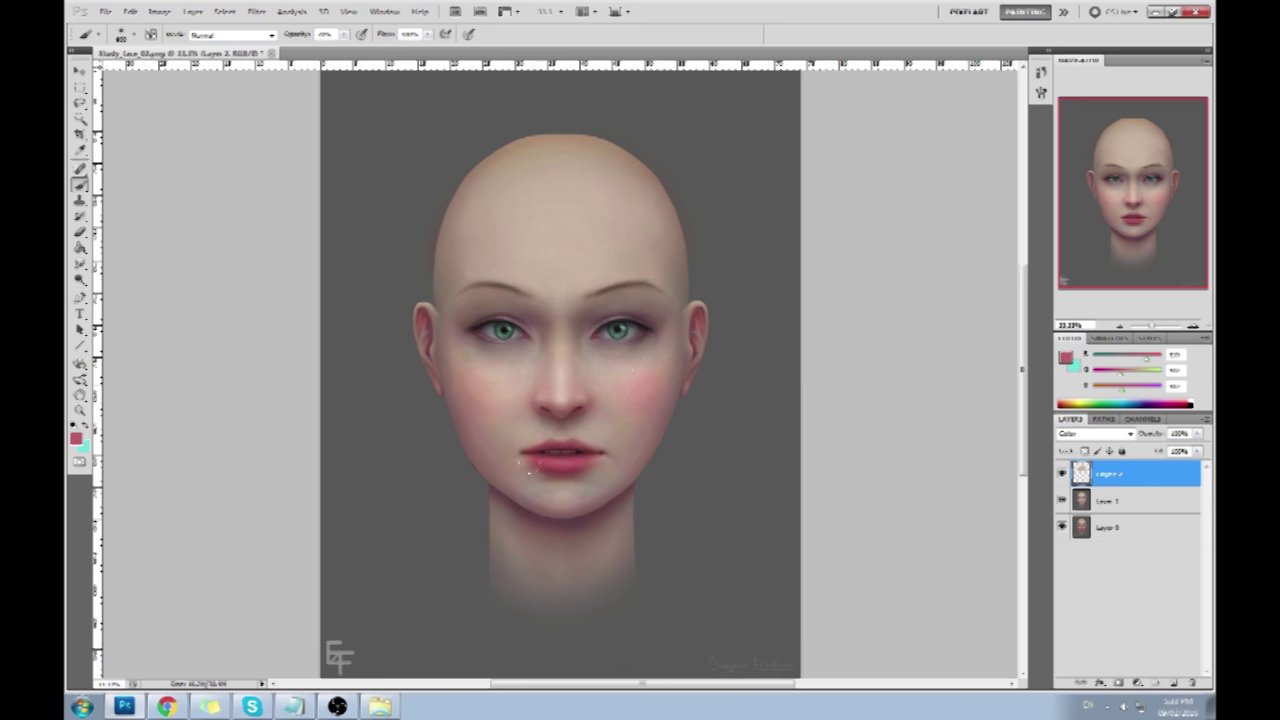
pyautogui.keyDown('alt'); pyautogui.click(622, 365); pyautogui.keyUp('alt')
pyautogui.keyDown('alt'); pyautogui.click(649, 379); pyautogui.keyUp('alt')
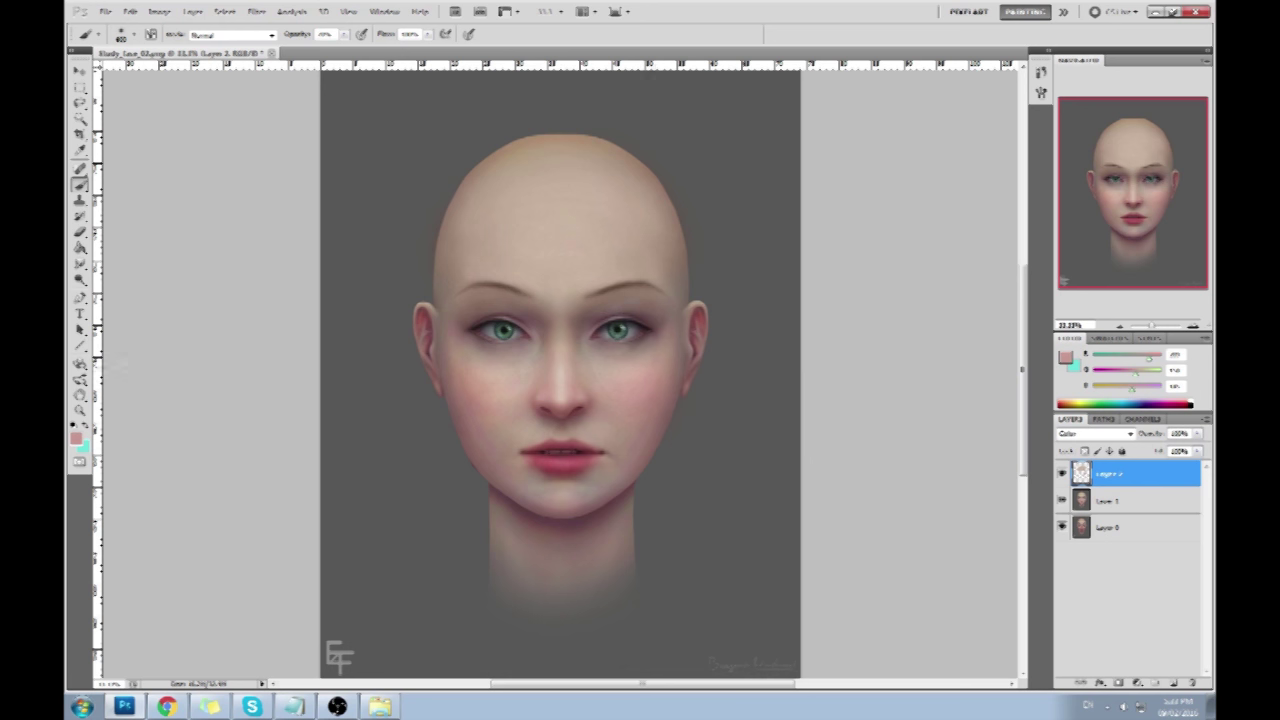
pyautogui.keyDown('alt'); pyautogui.click(597, 345); pyautogui.keyUp('alt')
pyautogui.keyDown('alt'); pyautogui.click(646, 383); pyautogui.keyUp('alt')
pyautogui.keyDown('alt'); pyautogui.click(650, 377); pyautogui.keyUp('alt')
# Continue glazing with tones sampled from both cheeks, the lower face and the lips.
pyautogui.keyDown('alt'); pyautogui.click(506, 386); pyautogui.keyUp('alt')
pyautogui.keyDown('alt'); pyautogui.click(503, 386); pyautogui.keyUp('alt')
pyautogui.keyDown('alt'); pyautogui.click(651, 373); pyautogui.keyUp('alt')
pyautogui.keyDown('alt'); pyautogui.click(567, 486); pyautogui.keyUp('alt')
pyautogui.keyDown('alt'); pyautogui.click(531, 373); pyautogui.keyUp('alt')
pyautogui.keyDown('alt'); pyautogui.click(605, 372); pyautogui.keyUp('alt')
pyautogui.keyDown('alt'); pyautogui.click(516, 378); pyautogui.keyUp('alt')
pyautogui.keyDown('alt'); pyautogui.click(643, 367); pyautogui.keyUp('alt')
pyautogui.keyDown('alt'); pyautogui.click(571, 457); pyautogui.keyUp('alt')
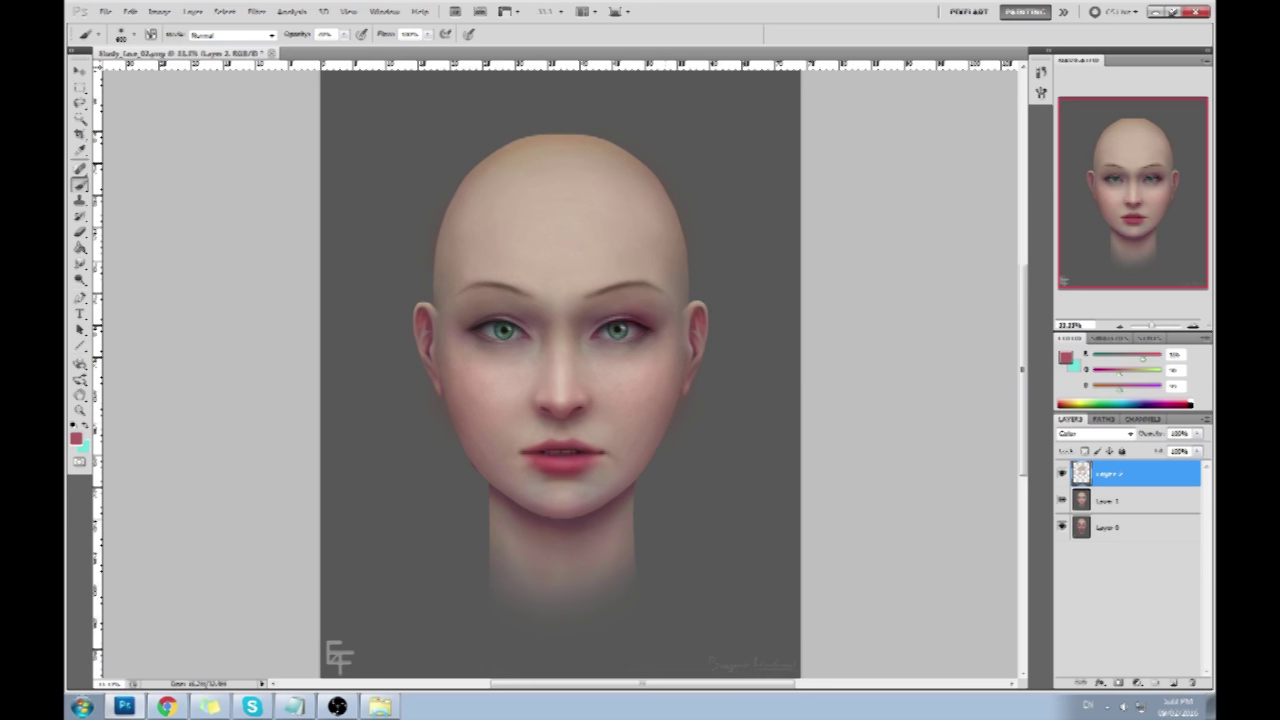
# Drop brush opacity to about 4% and tint the left upper eyelid, lips, cheeks and nose.
pyautogui.moveTo(344, 33); pyautogui.dragTo(326, 47)
pyautogui.moveTo(511, 322); pyautogui.dragTo(485, 312)
pyautogui.keyDown('alt'); pyautogui.click(577, 456); pyautogui.keyUp('alt')
pyautogui.keyDown('alt'); pyautogui.click(560, 458); pyautogui.keyUp('alt')
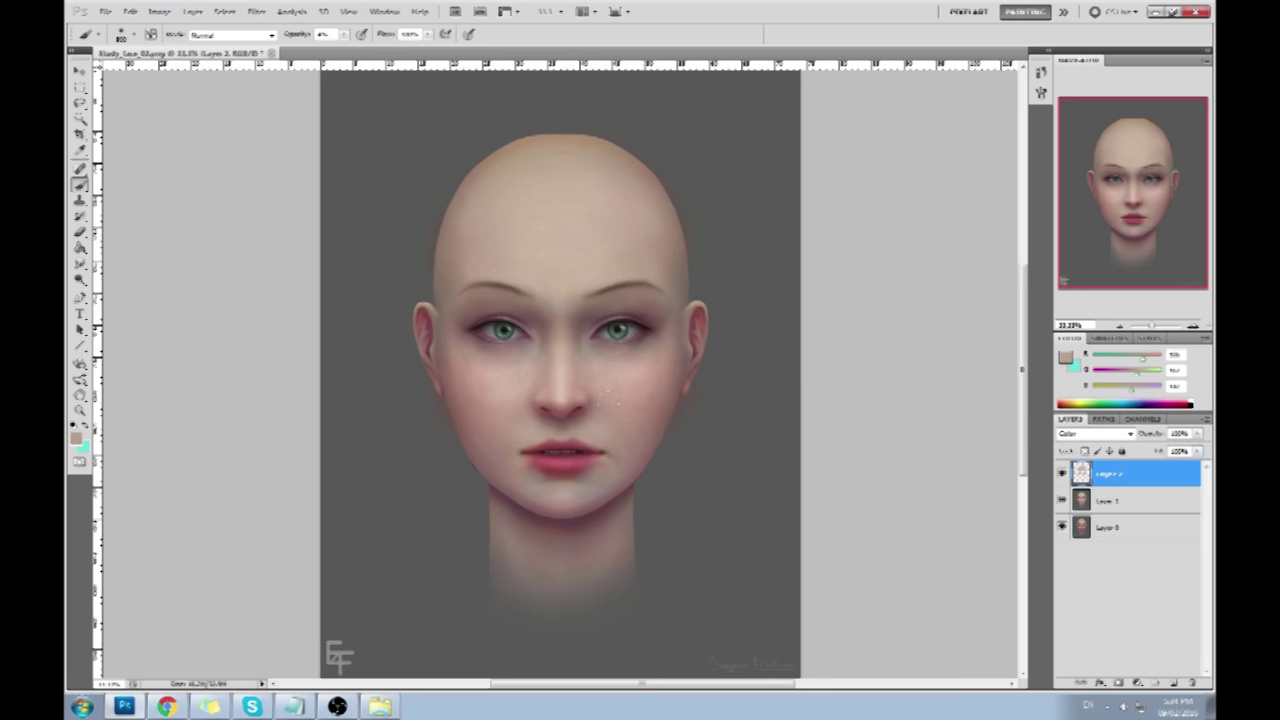
pyautogui.keyDown('alt'); pyautogui.click(645, 357); pyautogui.keyUp('alt')
pyautogui.keyDown('alt'); pyautogui.click(605, 434); pyautogui.keyUp('alt')
pyautogui.keyDown('alt'); pyautogui.click(651, 365); pyautogui.keyUp('alt')
pyautogui.keyDown('alt'); pyautogui.click(626, 454); pyautogui.keyUp('alt')
pyautogui.keyDown('alt'); pyautogui.click(557, 396); pyautogui.keyUp('alt')
pyautogui.keyDown('alt'); pyautogui.click(584, 256); pyautogui.keyUp('alt')
pyautogui.rightClick(1120, 478)
# Fill the layer with light grey and set it to Color blend mode to view values in greyscale.
pyautogui.press('Escape')
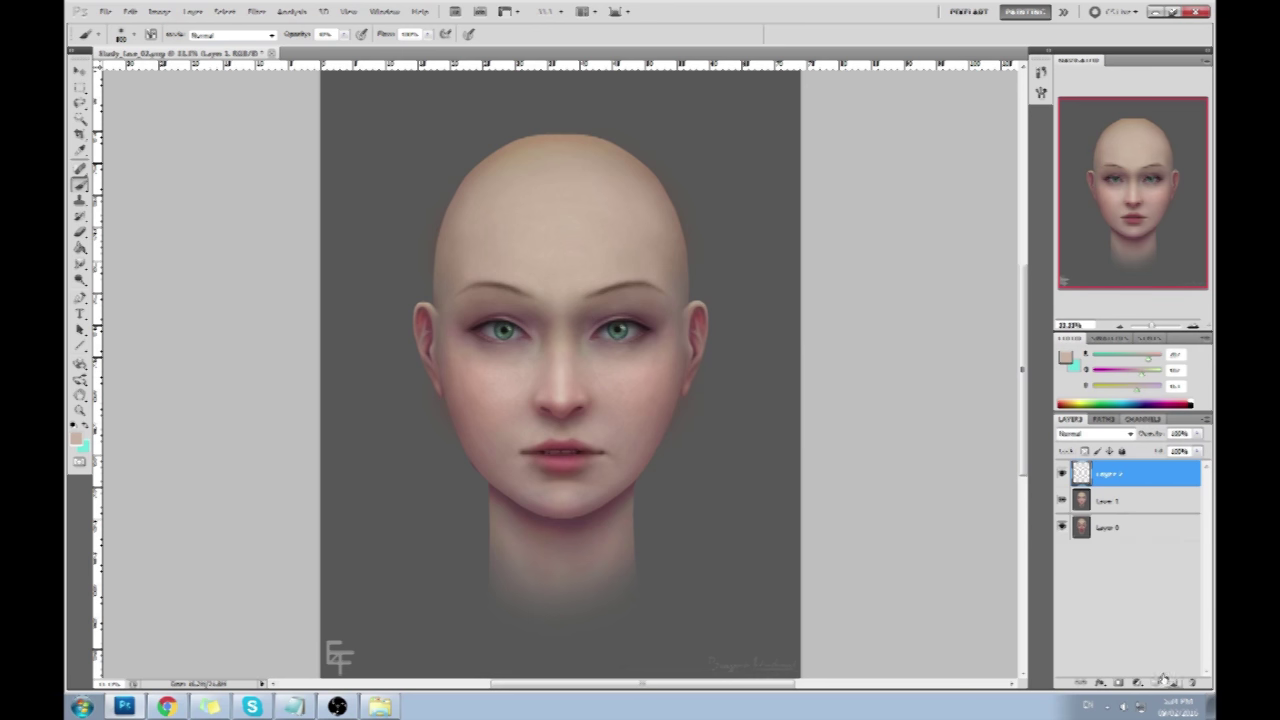
pyautogui.click(1066, 358)
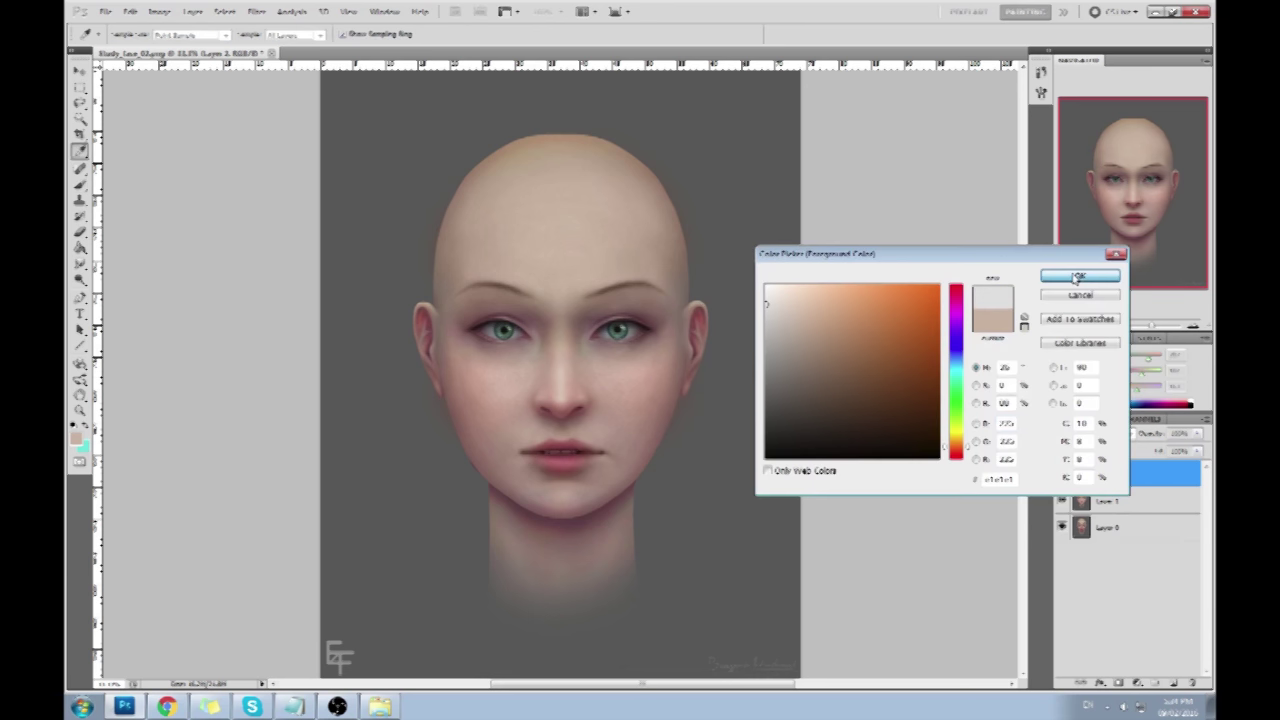
pyautogui.click(1080, 275)
pyautogui.press('g')
pyautogui.click(720, 338)
pyautogui.click(1114, 436)
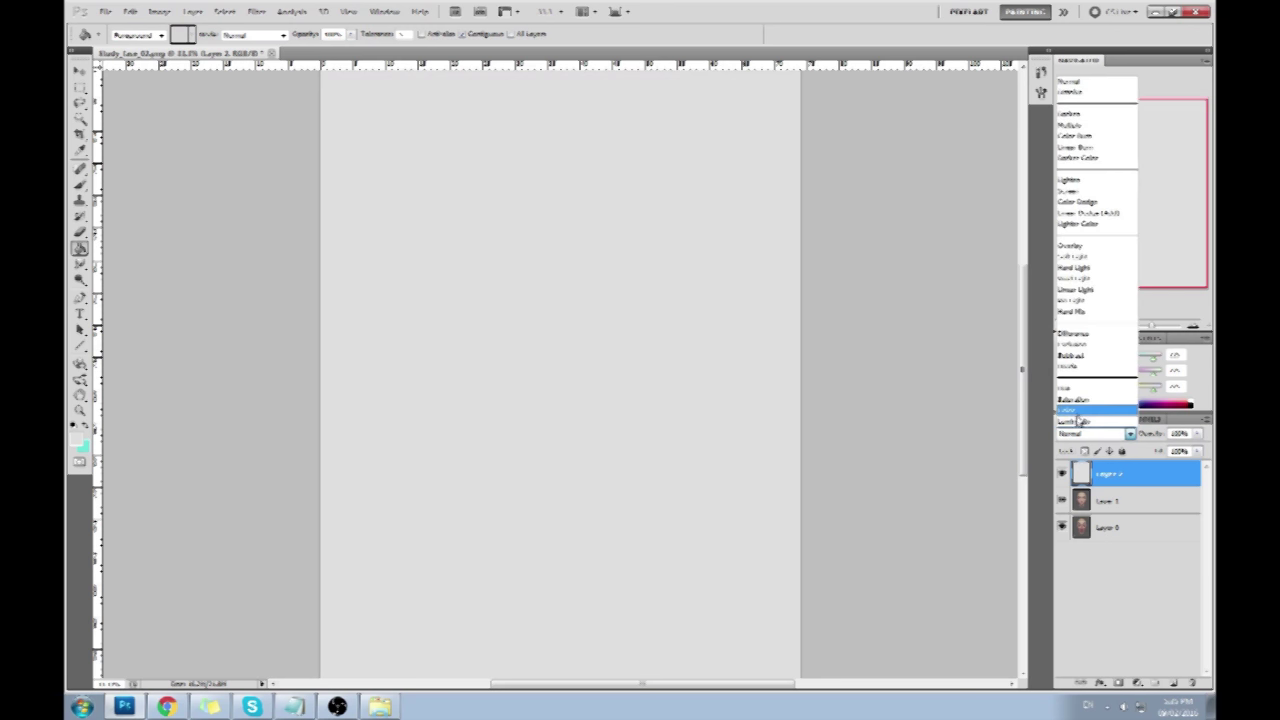
pyautogui.click(1092, 421)
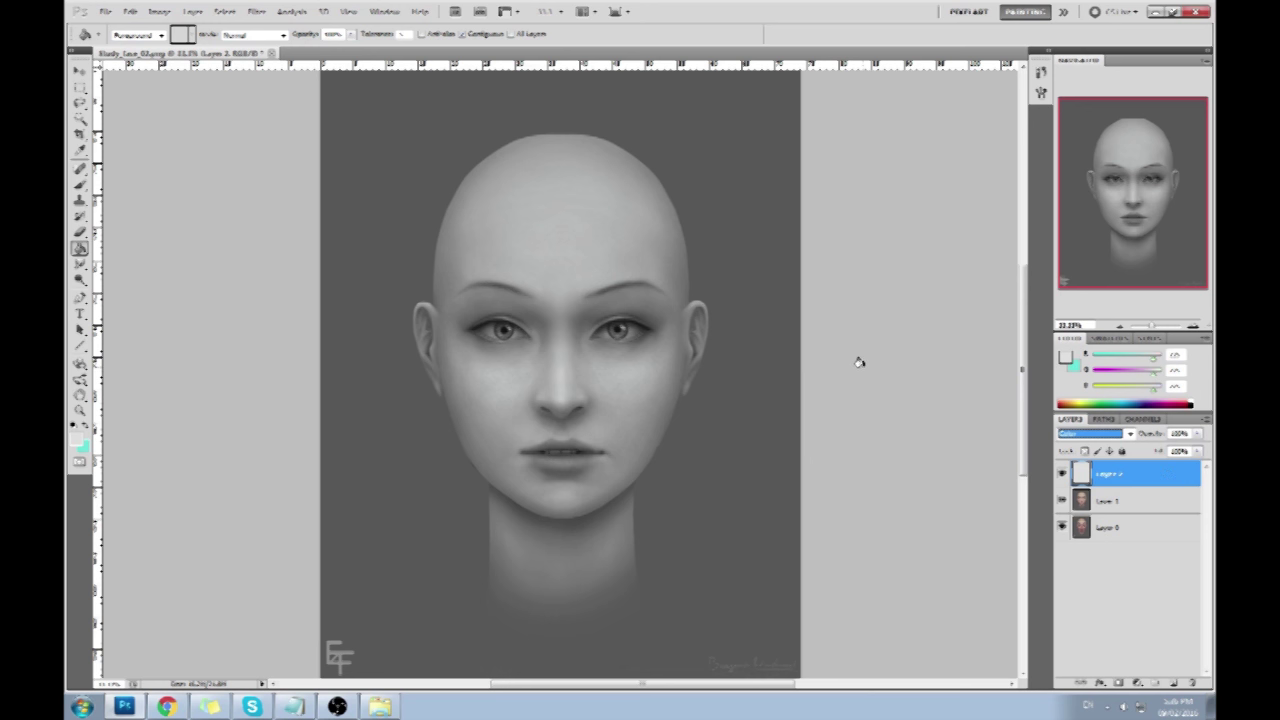
# Select Layer 1 and hide the greyscale overlay to reveal the colour face.
pyautogui.click(863, 411)
pyautogui.press('b')
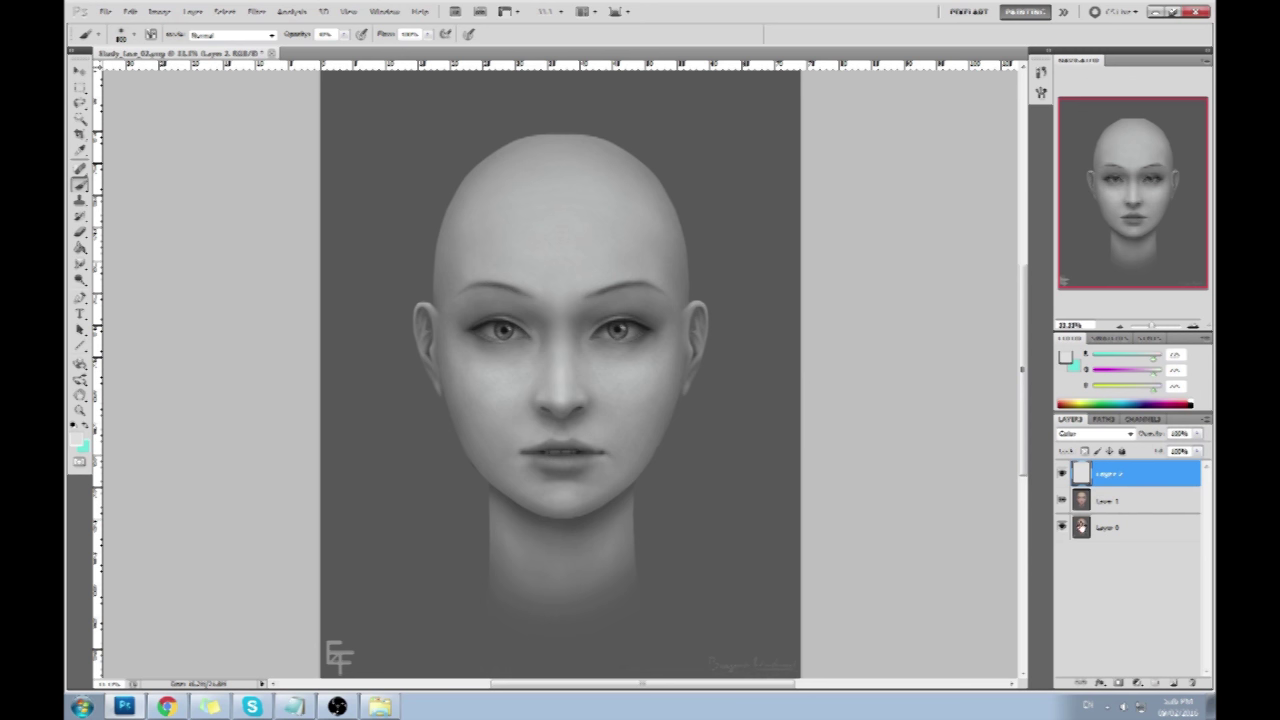
pyautogui.click(1131, 509)
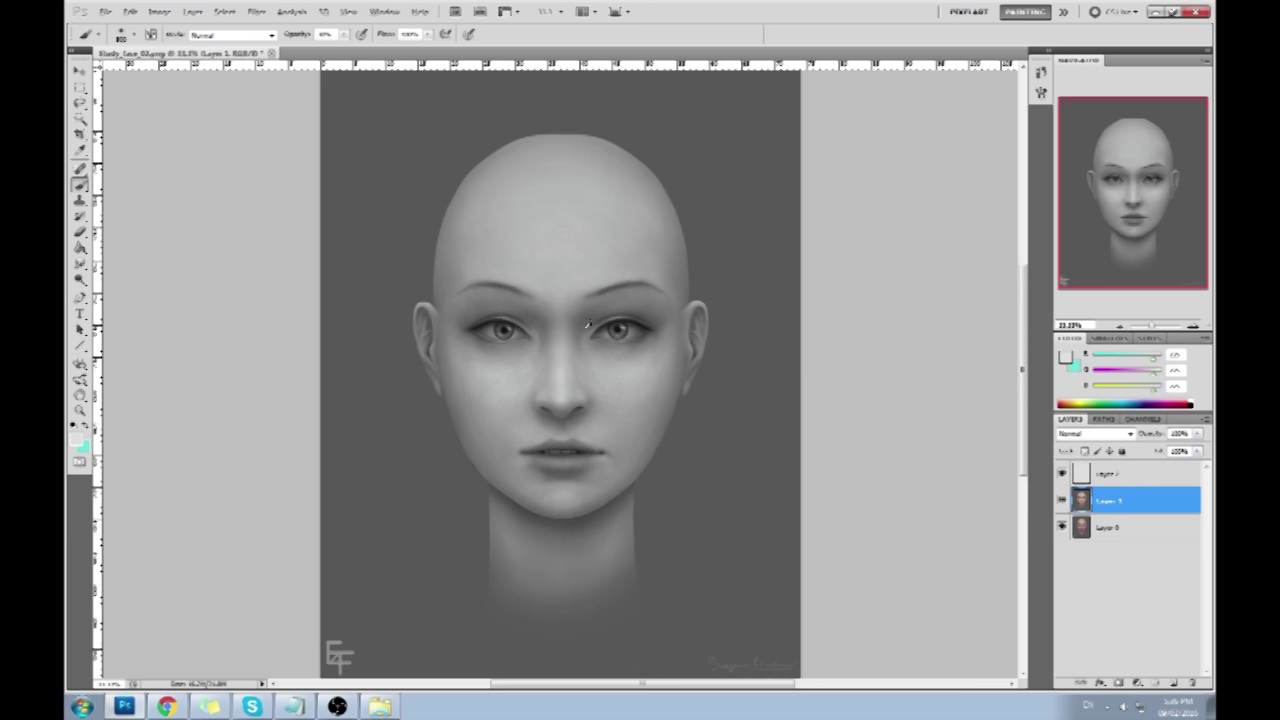
pyautogui.press('alt')
pyautogui.click(1062, 474)
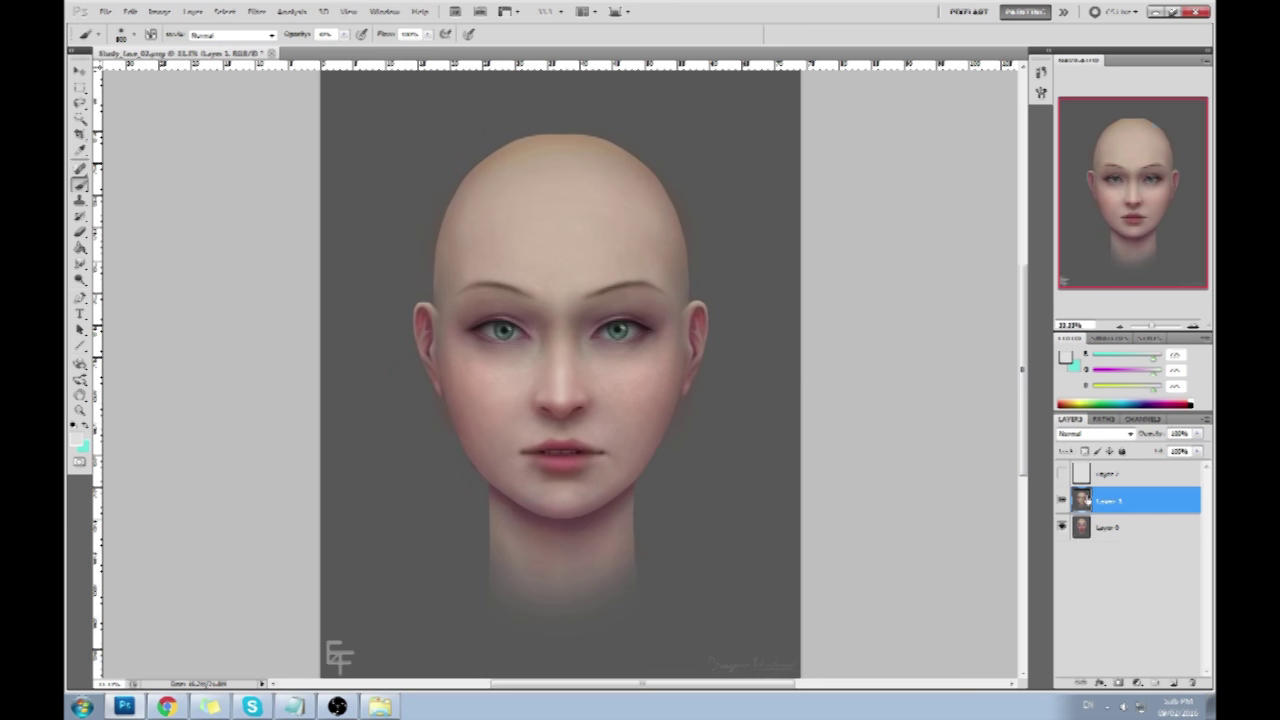
# Add a new Lighten-mode Layer 3 and brighten between the eyes with a sampled forehead tone.
pyautogui.click(1158, 683)
pyautogui.click(1103, 435)
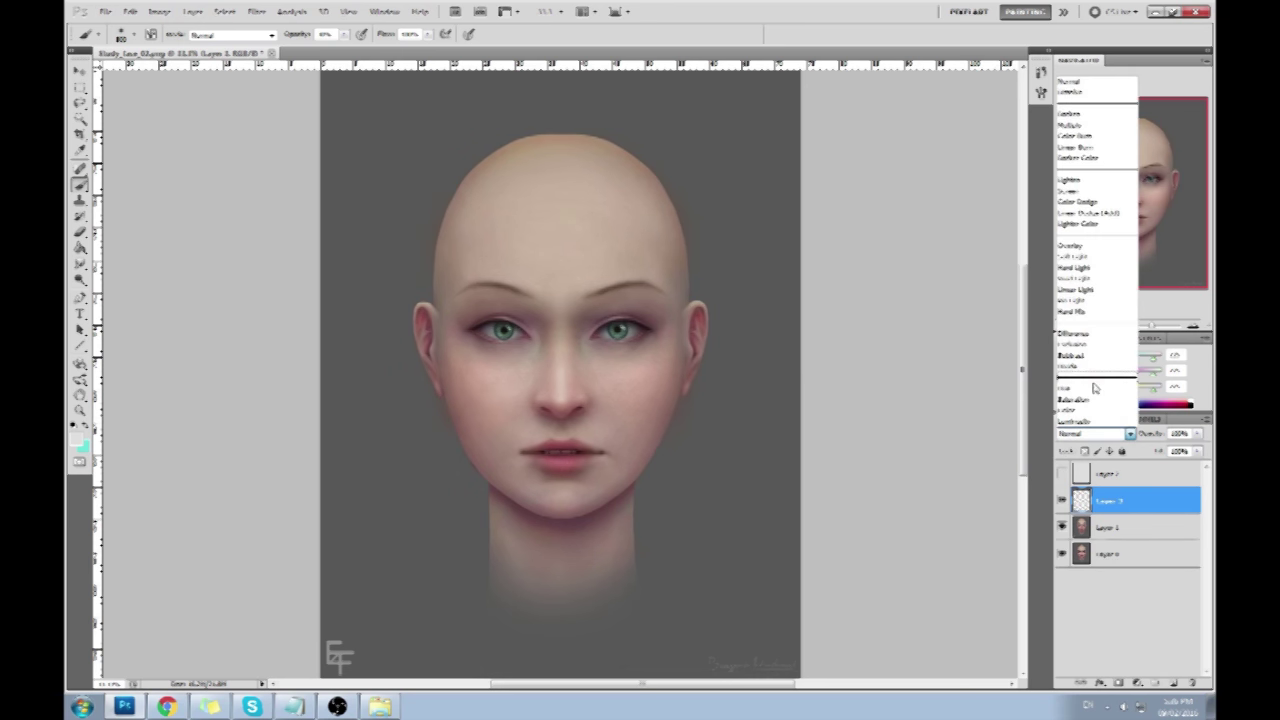
pyautogui.click(1088, 184)
pyautogui.keyDown('alt'); pyautogui.click(597, 298); pyautogui.keyUp('alt')
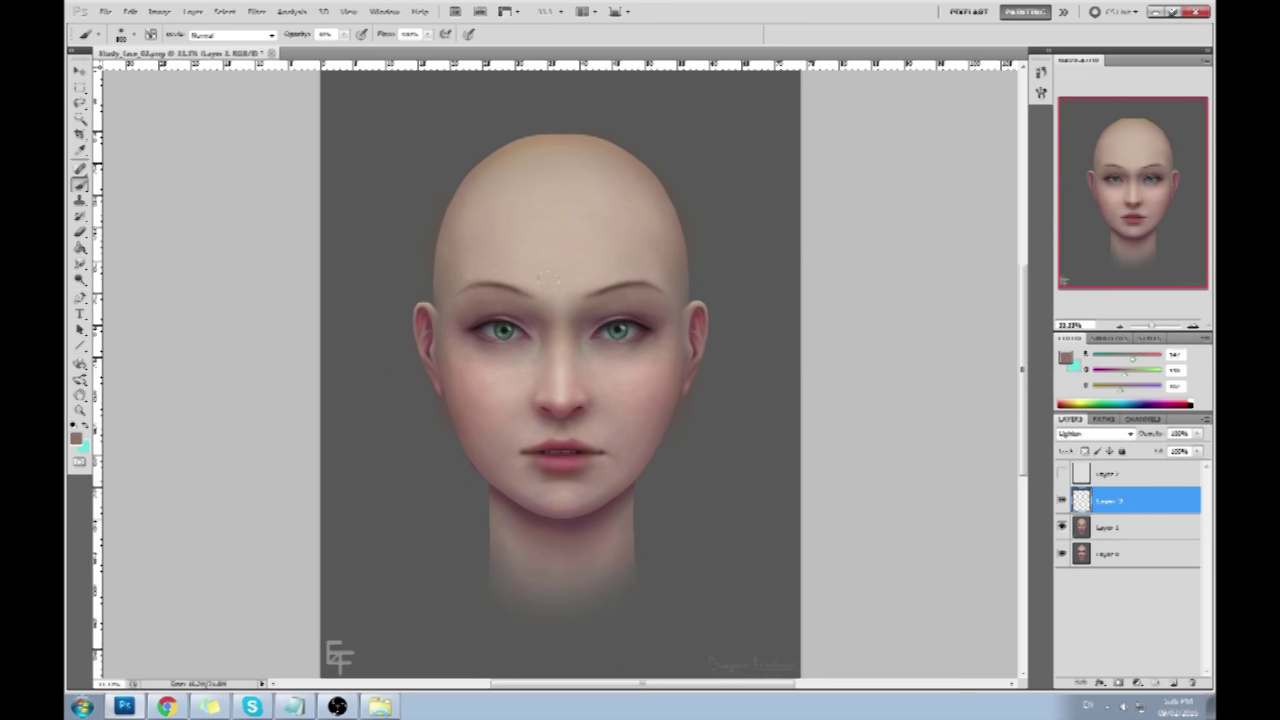
pyautogui.keyDown('alt'); pyautogui.click(568, 302); pyautogui.keyUp('alt')
pyautogui.keyDown('alt'); pyautogui.click(582, 304); pyautogui.keyUp('alt')
pyautogui.click(580, 321)
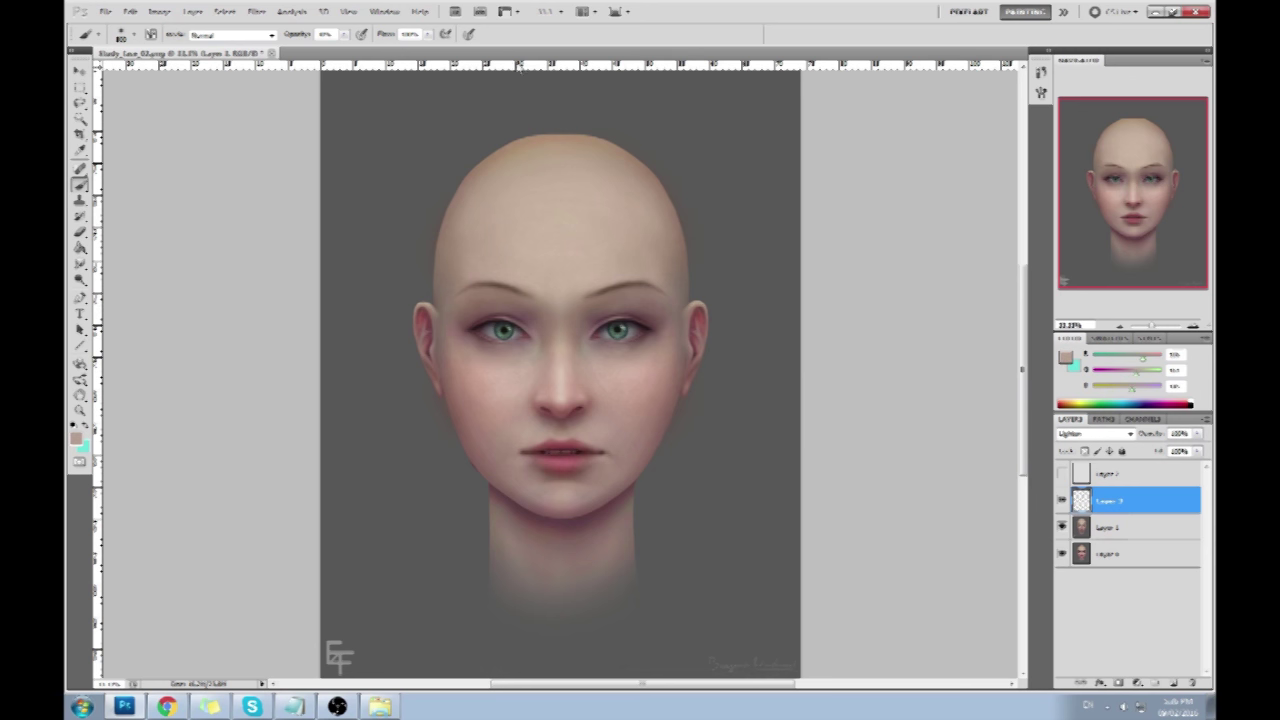
# Lower brush opacity to about 1% and sample tones between the eyes, brow and nose.
pyautogui.click(337, 34)
pyautogui.moveTo(331, 47); pyautogui.dragTo(327, 48)
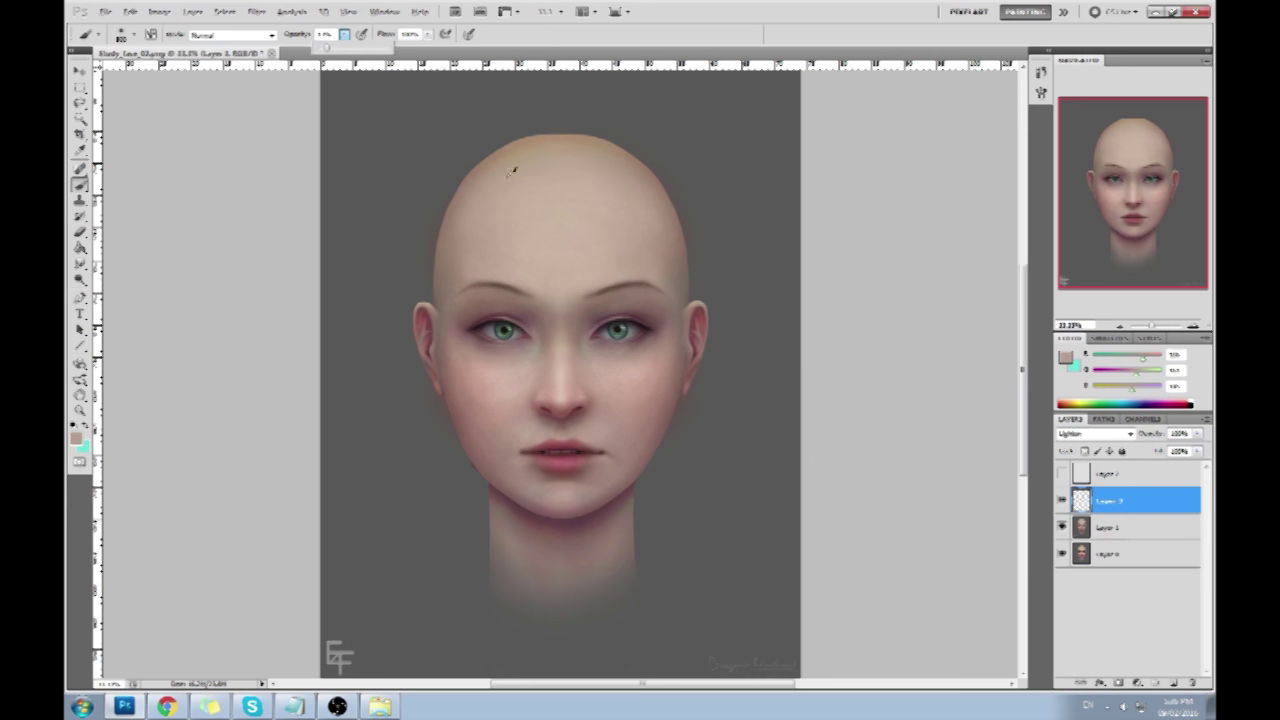
pyautogui.click(562, 339)
pyautogui.keyDown('alt'); pyautogui.click(560, 340); pyautogui.keyUp('alt')
pyautogui.keyDown('alt'); pyautogui.click(576, 338); pyautogui.keyUp('alt')
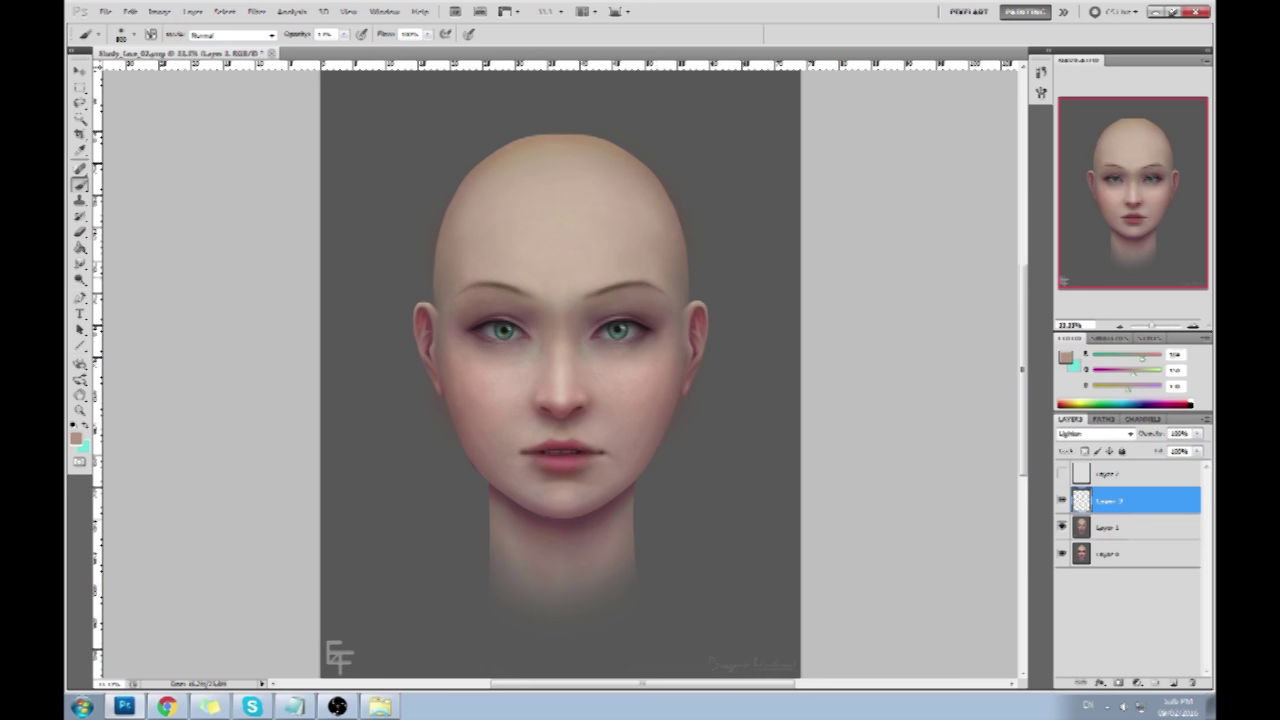
pyautogui.keyDown('alt'); pyautogui.click(532, 314); pyautogui.keyUp('alt')
pyautogui.moveTo(600, 305); pyautogui.dragTo(553, 330)
pyautogui.moveTo(573, 344)
pyautogui.mouseDown()
pyautogui.moveTo(571, 361)
pyautogui.moveTo(546, 313)
pyautogui.moveTo(566, 328)
pyautogui.mouseUp()
pyautogui.keyDown('alt'); pyautogui.click(572, 380); pyautogui.keyUp('alt')
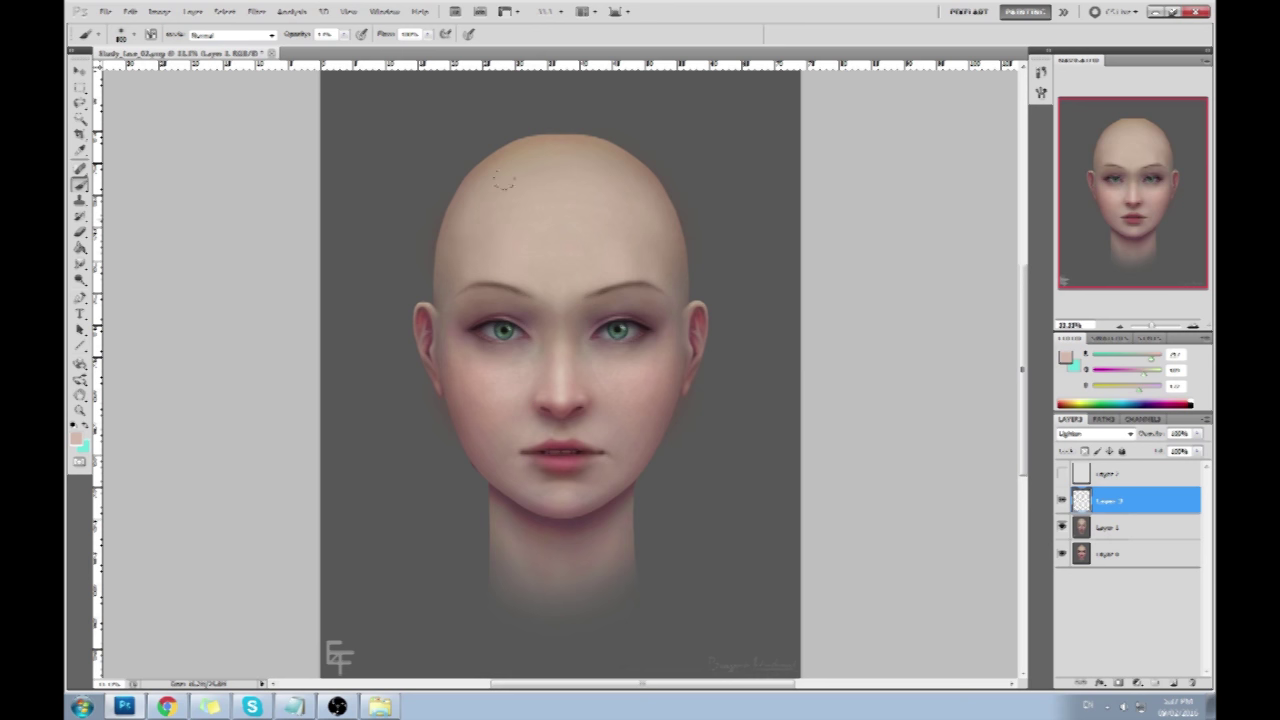
# Pick a lighter skin tone in the Color Picker and paint a soft highlight on the lower cheek.
pyautogui.click(1066, 354)
pyautogui.click(777, 311)
pyautogui.click(784, 294)
pyautogui.click(1072, 276)
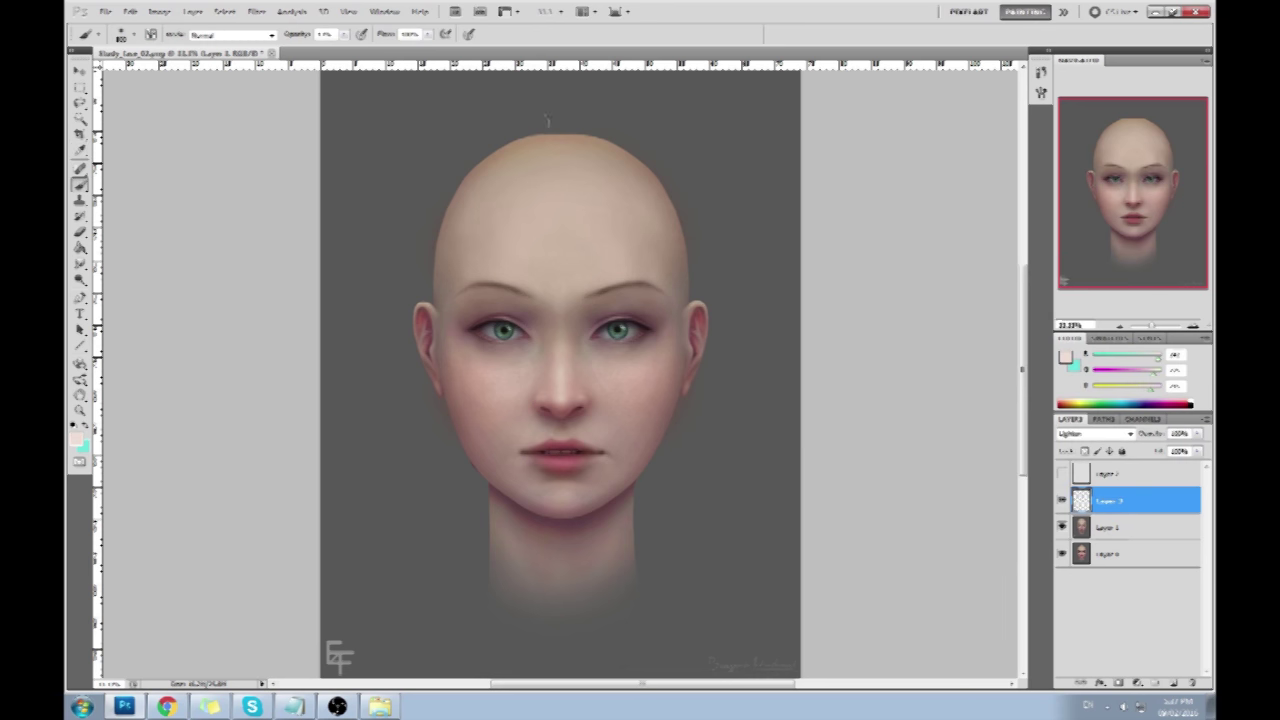
pyautogui.click(1067, 357)
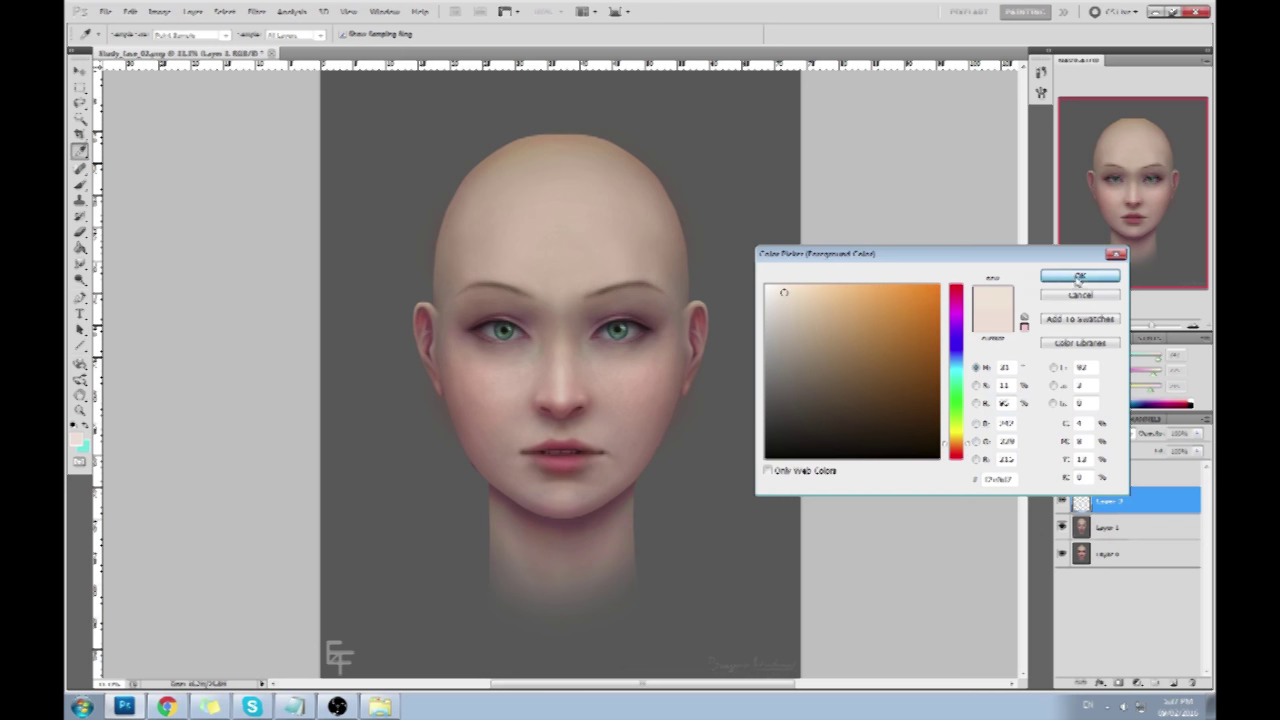
pyautogui.click(1080, 276)
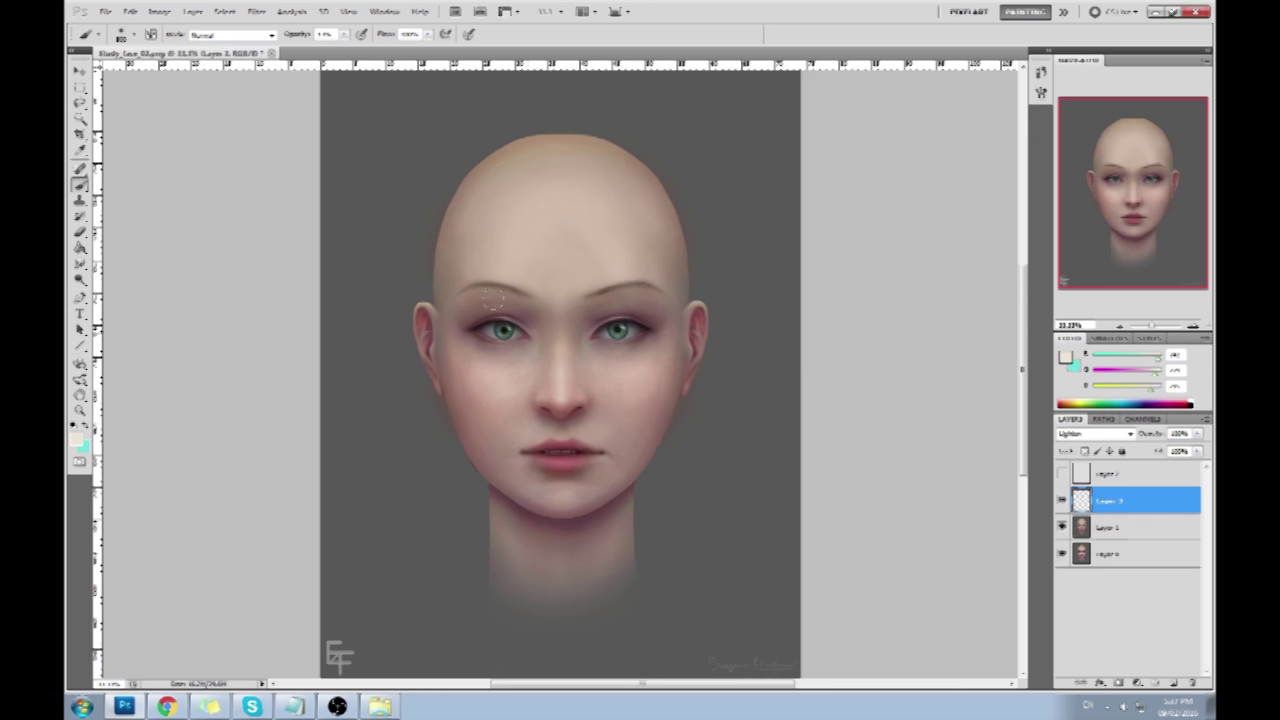
pyautogui.moveTo(505, 401); pyautogui.dragTo(485, 387)
# Soften the highlights with a small soft-tipped Eraser at 6% opacity.
pyautogui.press('e')
pyautogui.rightClick(608, 340)
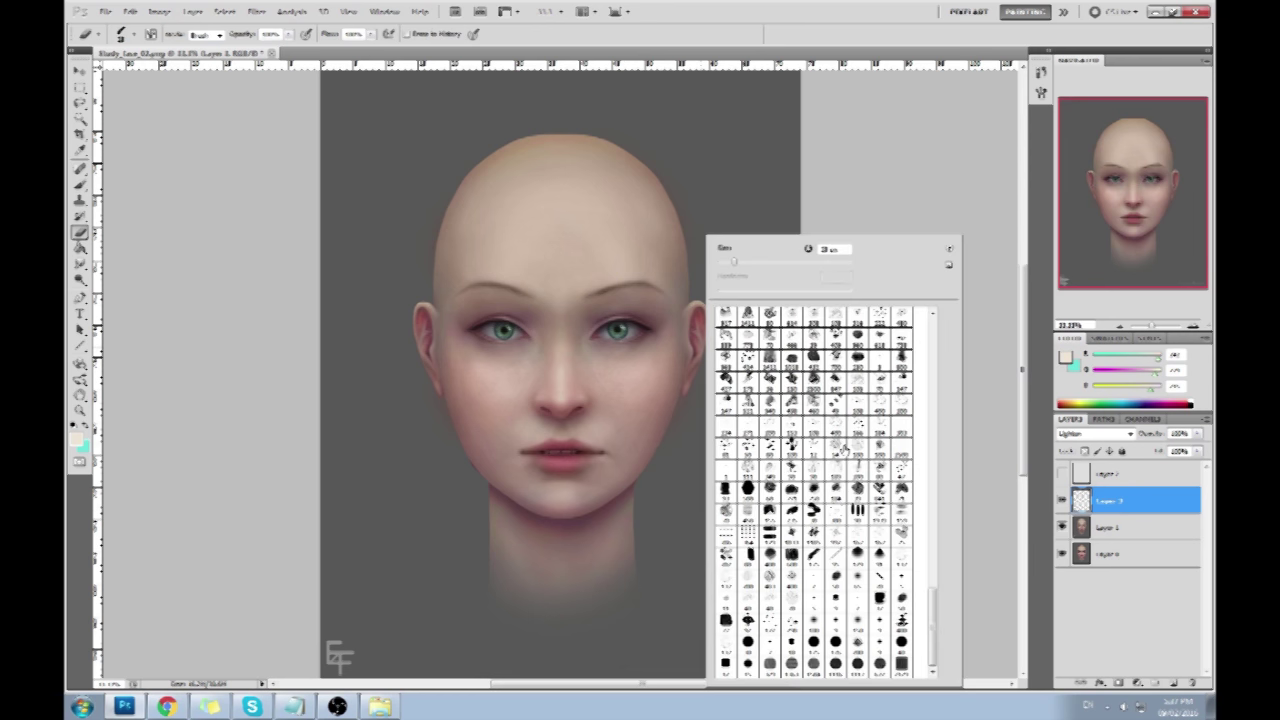
pyautogui.click(972, 457)
pyautogui.press('[')
pyautogui.press('[')
pyautogui.click(279, 33)
pyautogui.write('6')
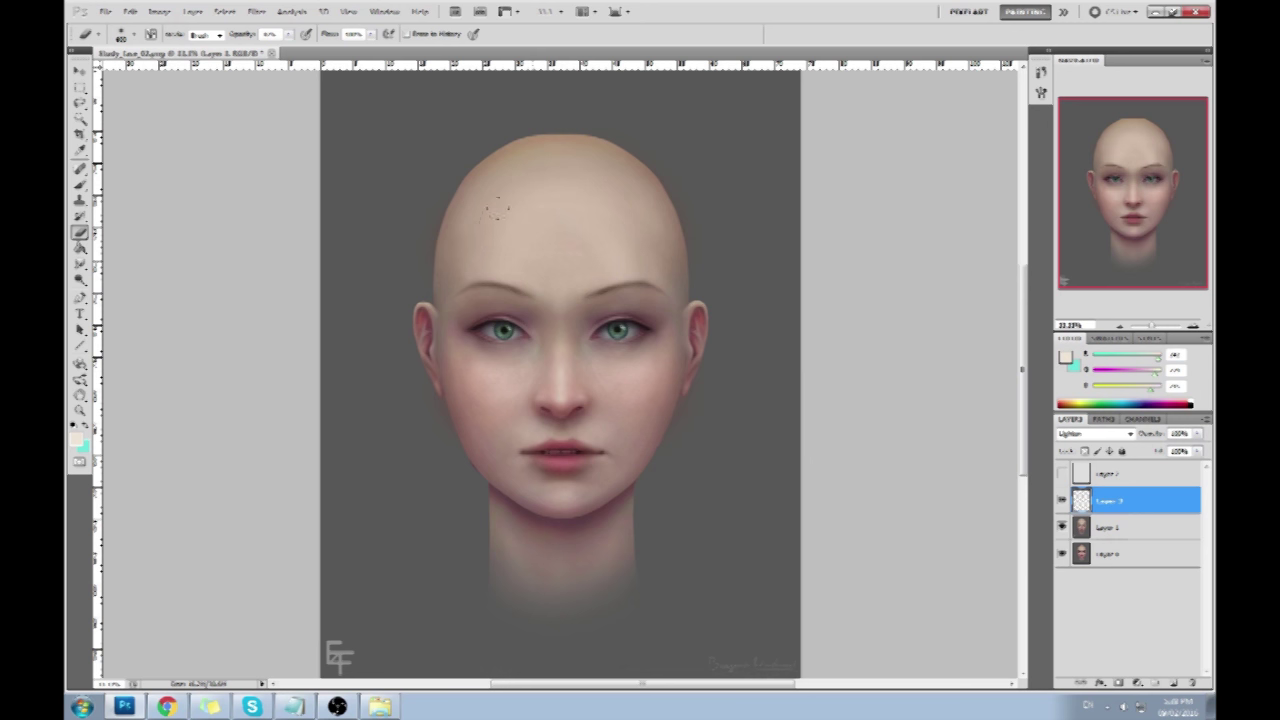
pyautogui.press('b')
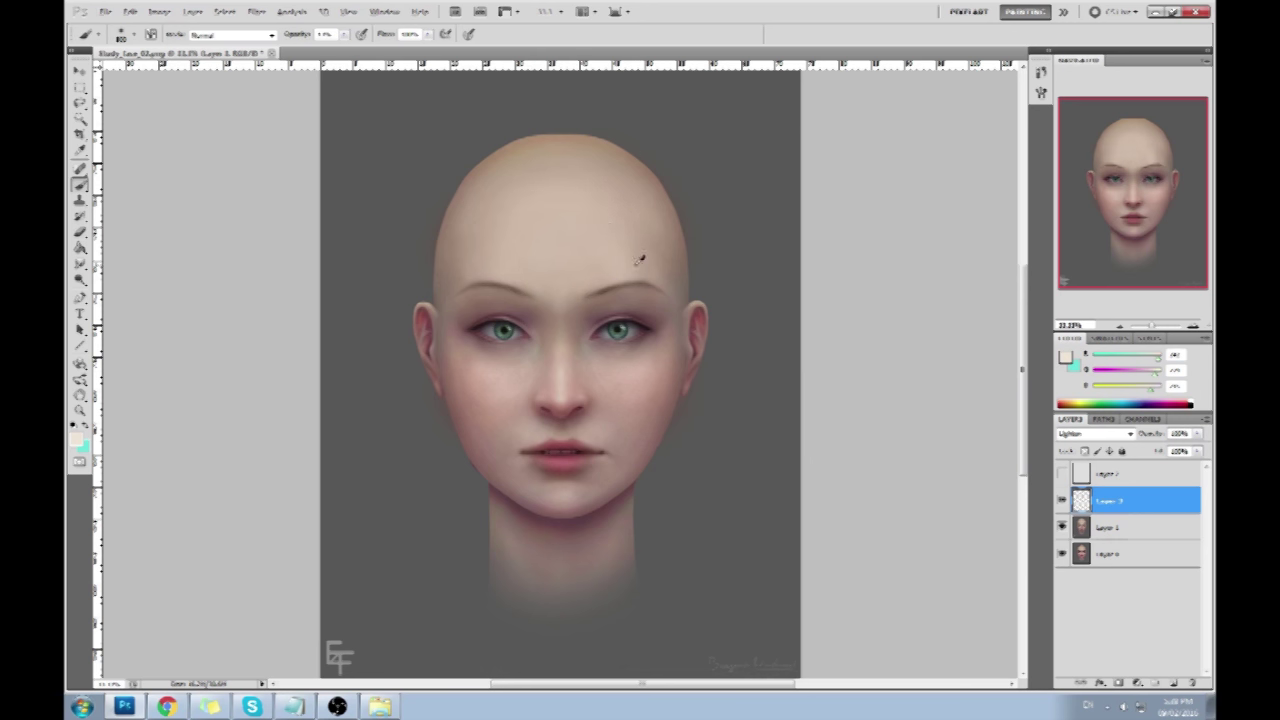
pyautogui.press('e')
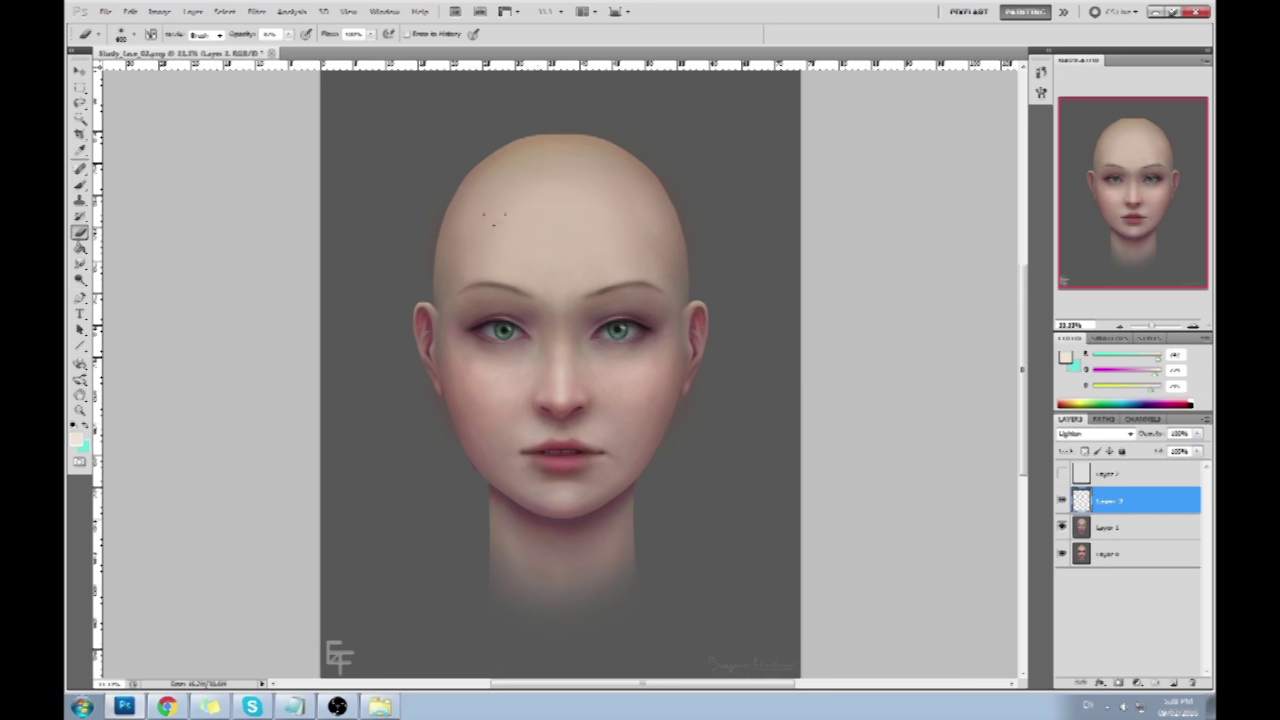
# Compare the highlight layer on and off, then merge it down into Layer 1.
pyautogui.click(1061, 501)
pyautogui.click(1062, 501)
pyautogui.click(1061, 501)
pyautogui.click(1061, 501)
pyautogui.rightClick(1119, 505)
pyautogui.click(1119, 503)
pyautogui.click(79, 264)
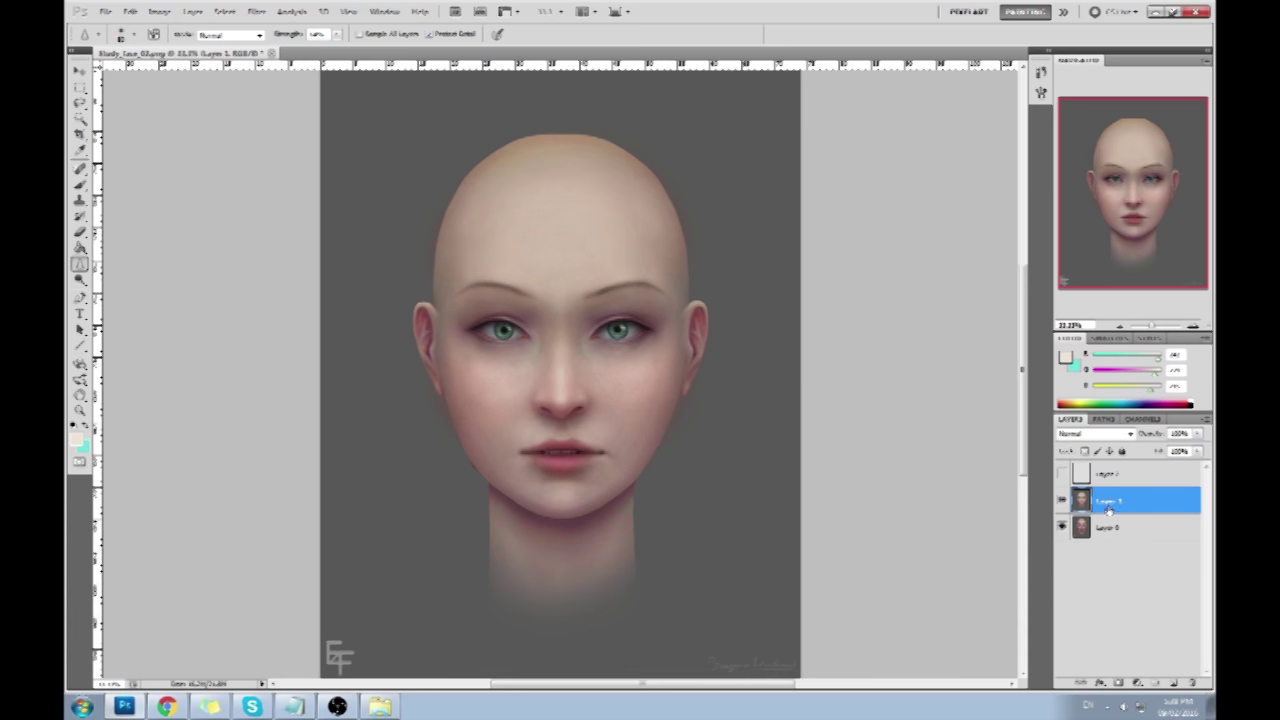
# Toggle the grayscale top layer on and off to check values, ending in colour.
pyautogui.click(1061, 474)
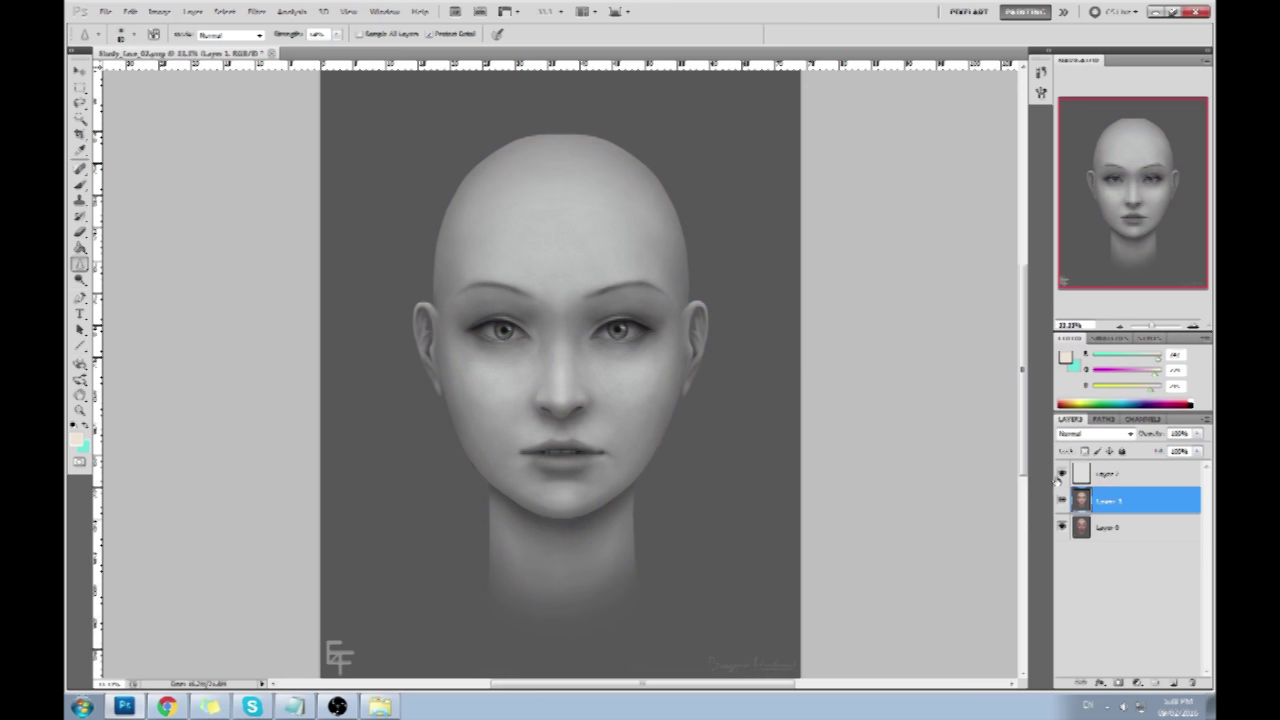
pyautogui.click(1061, 474)
pyautogui.click(1061, 474)
pyautogui.click(1061, 474)
pyautogui.press('b')
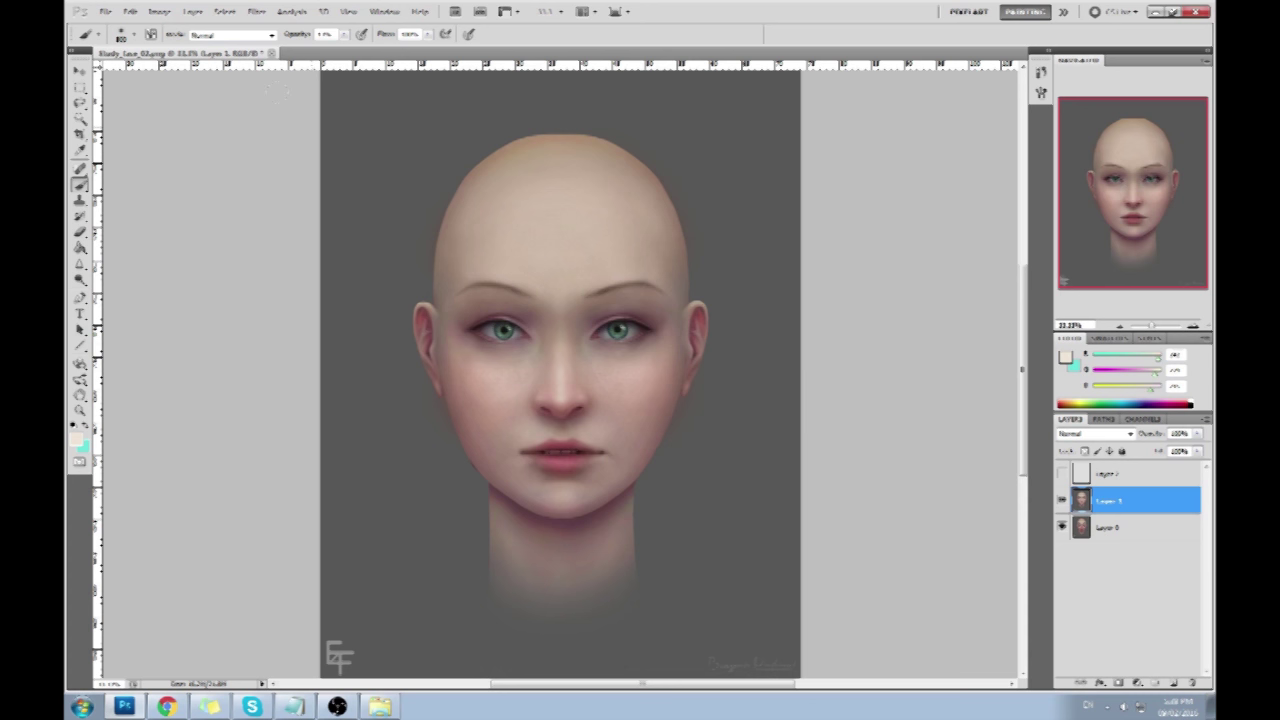
# In Liquify, set Forward Warp density to 27 and warp beside the right eye.
pyautogui.click(256, 11)
pyautogui.click(275, 88)
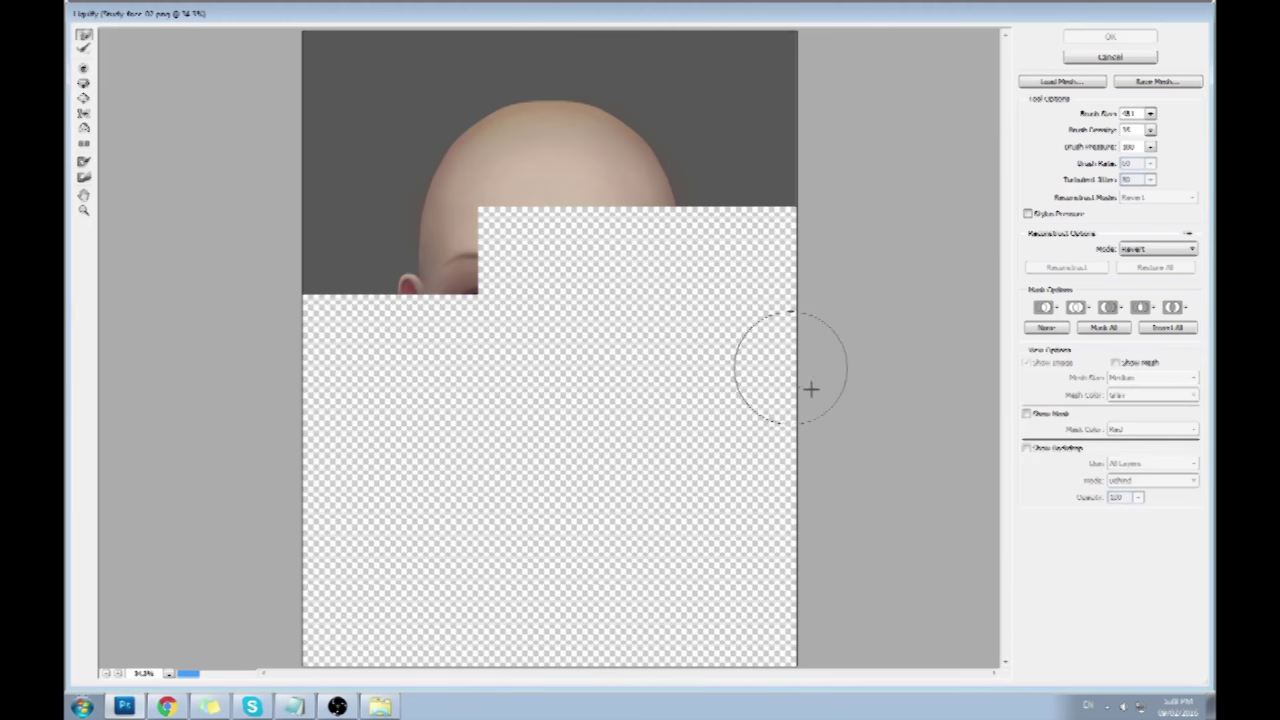
pyautogui.moveTo(655, 300); pyautogui.dragTo(660, 305)
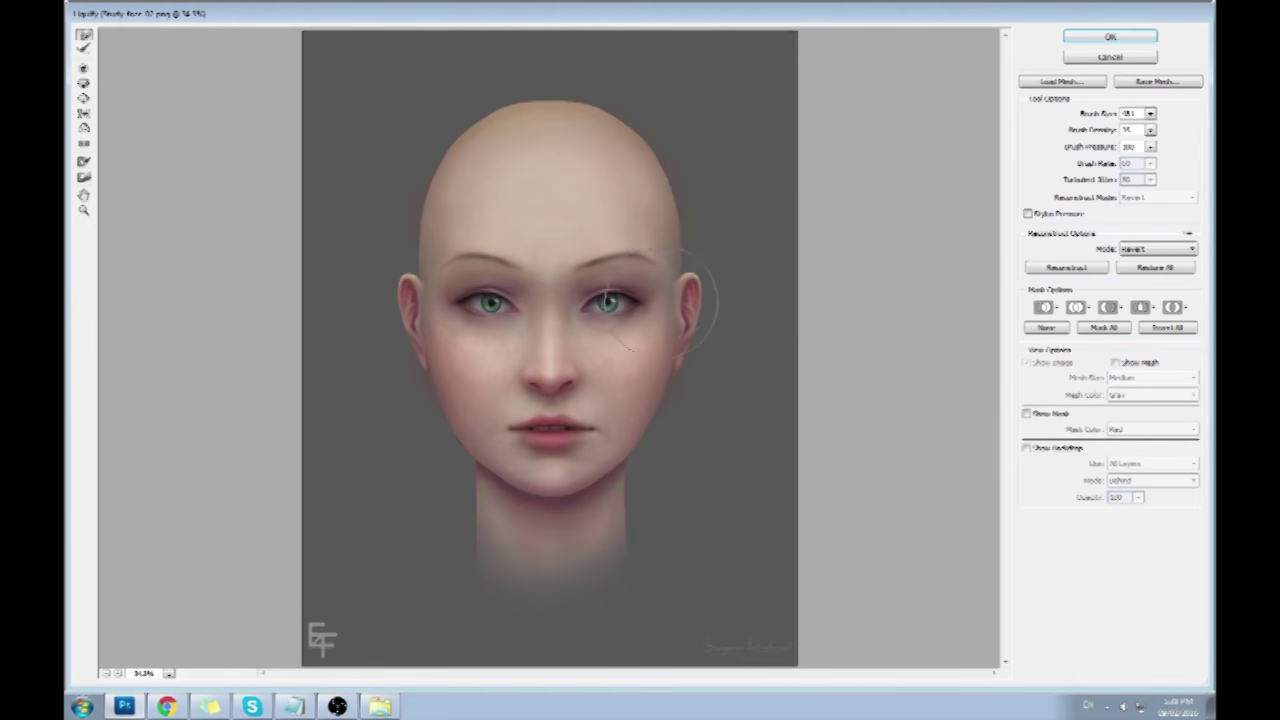
pyautogui.keyDown('alt'); pyautogui.click(1110, 56); pyautogui.keyUp('alt')
pyautogui.click(1150, 130)
pyautogui.moveTo(1114, 146); pyautogui.dragTo(1100, 146)
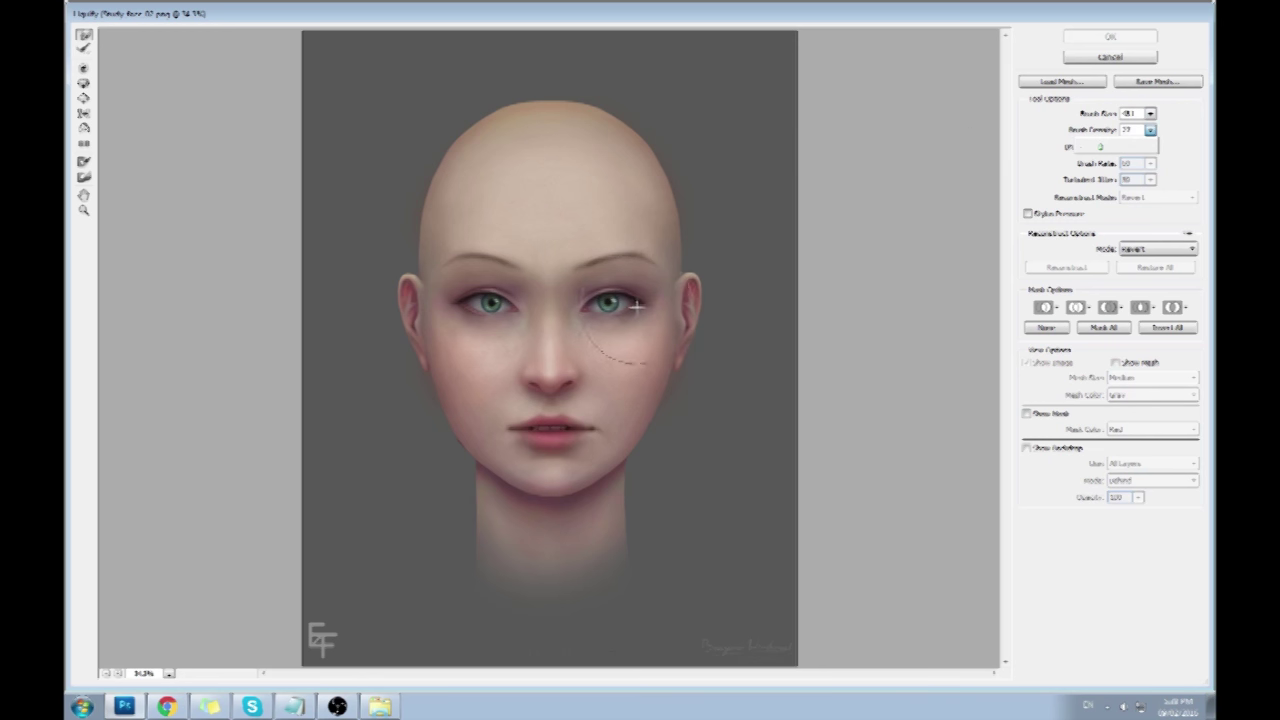
pyautogui.click(648, 310)
pyautogui.moveTo(655, 310); pyautogui.dragTo(662, 312)
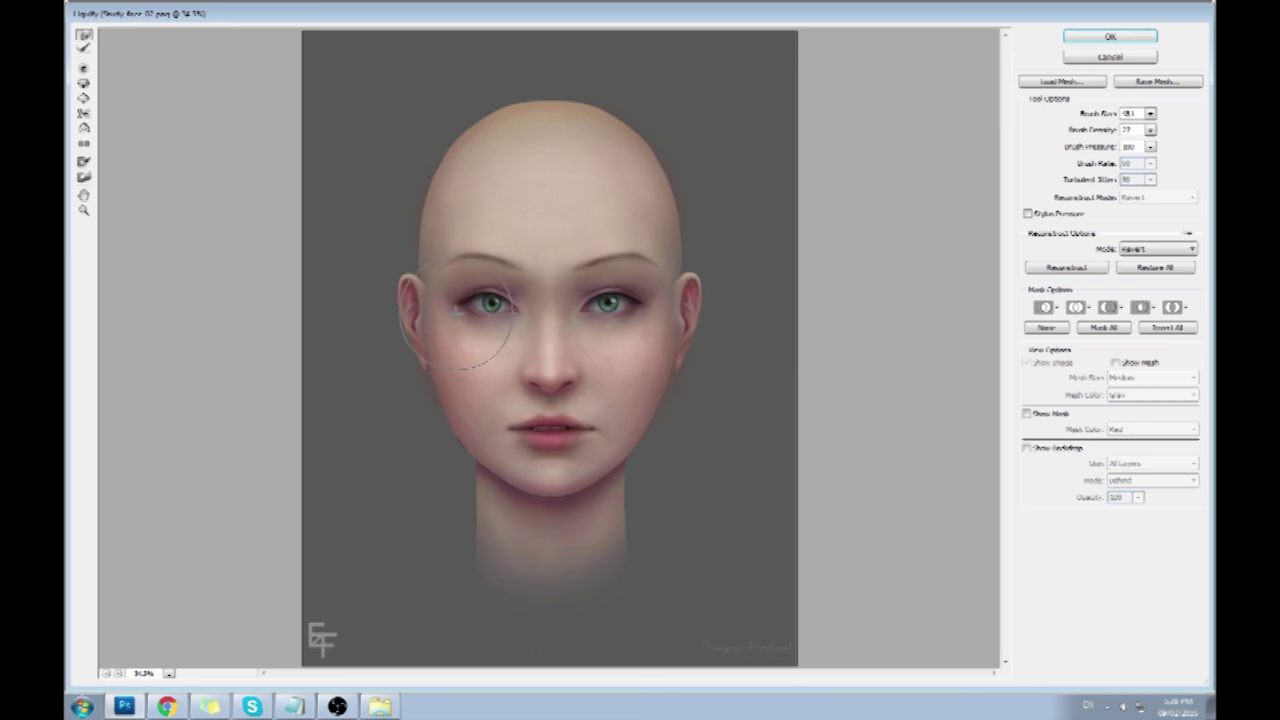
# Set the warp brush size to 146 and apply the Liquify reshape.
pyautogui.click(1150, 114)
pyautogui.moveTo(1103, 130); pyautogui.dragTo(1118, 131)
pyautogui.click(1150, 113)
pyautogui.moveTo(1110, 131); pyautogui.dragTo(1097, 131)
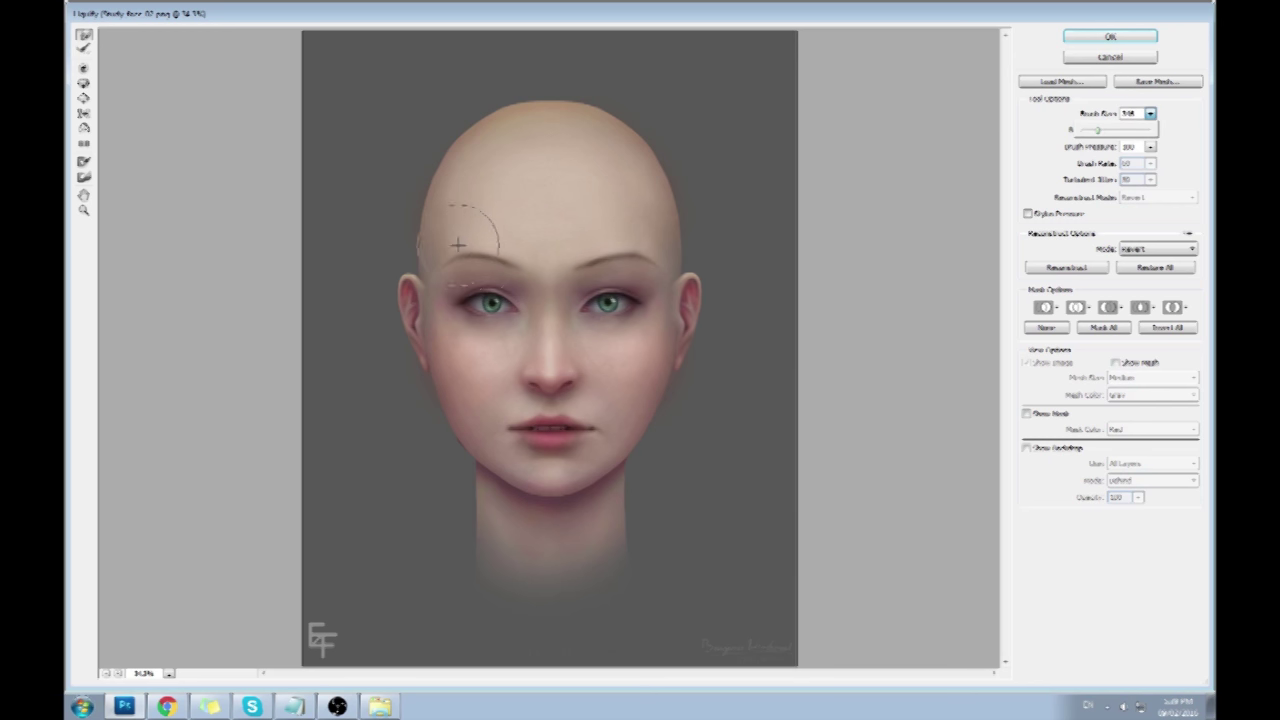
pyautogui.click(490, 230)
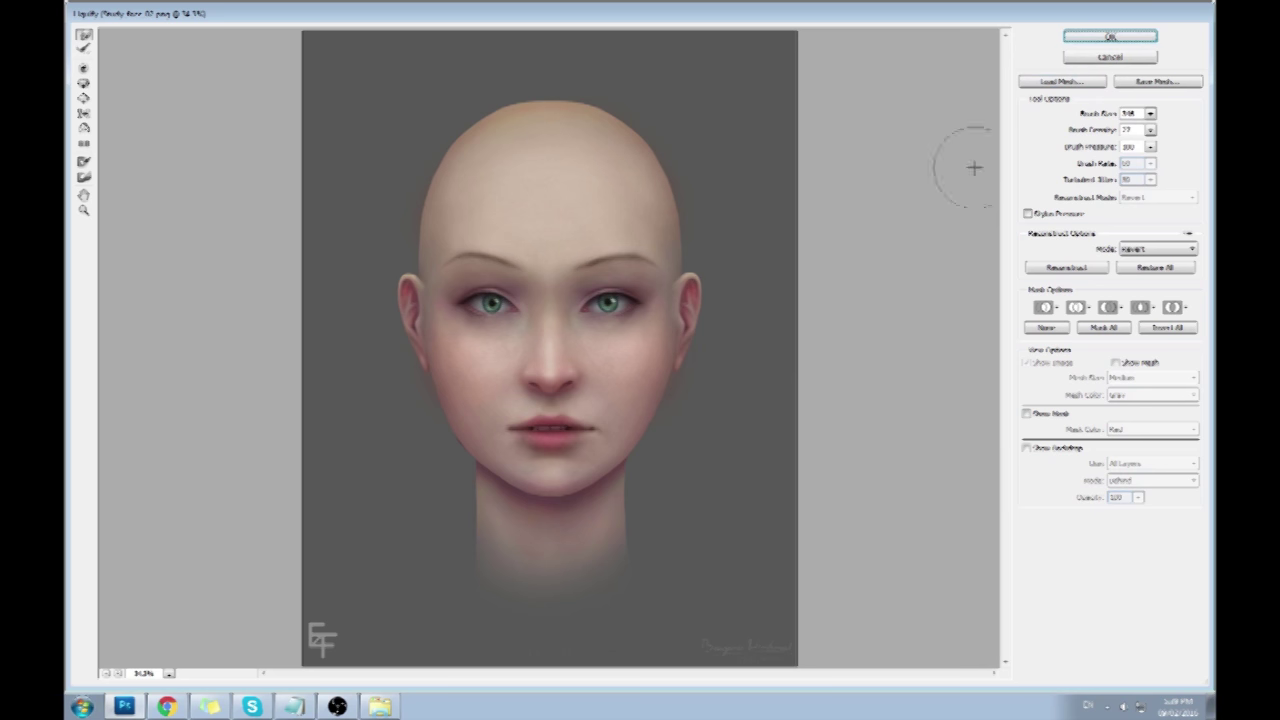
pyautogui.click(1111, 38)
# Paste a copy of the pre-warp canvas in place as a new layer.
pyautogui.hotkey('ctrl', 'a')
pyautogui.click(1040, 72)
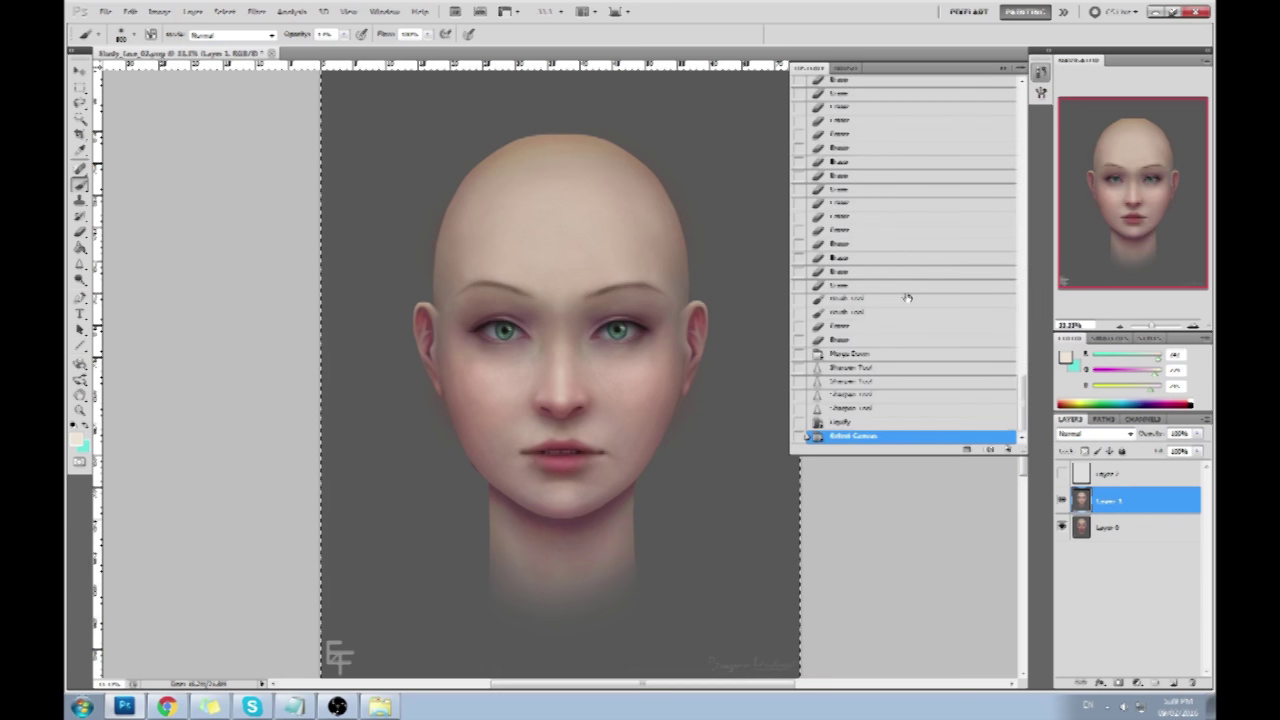
pyautogui.click(853, 409)
pyautogui.hotkey('ctrl', 'j')
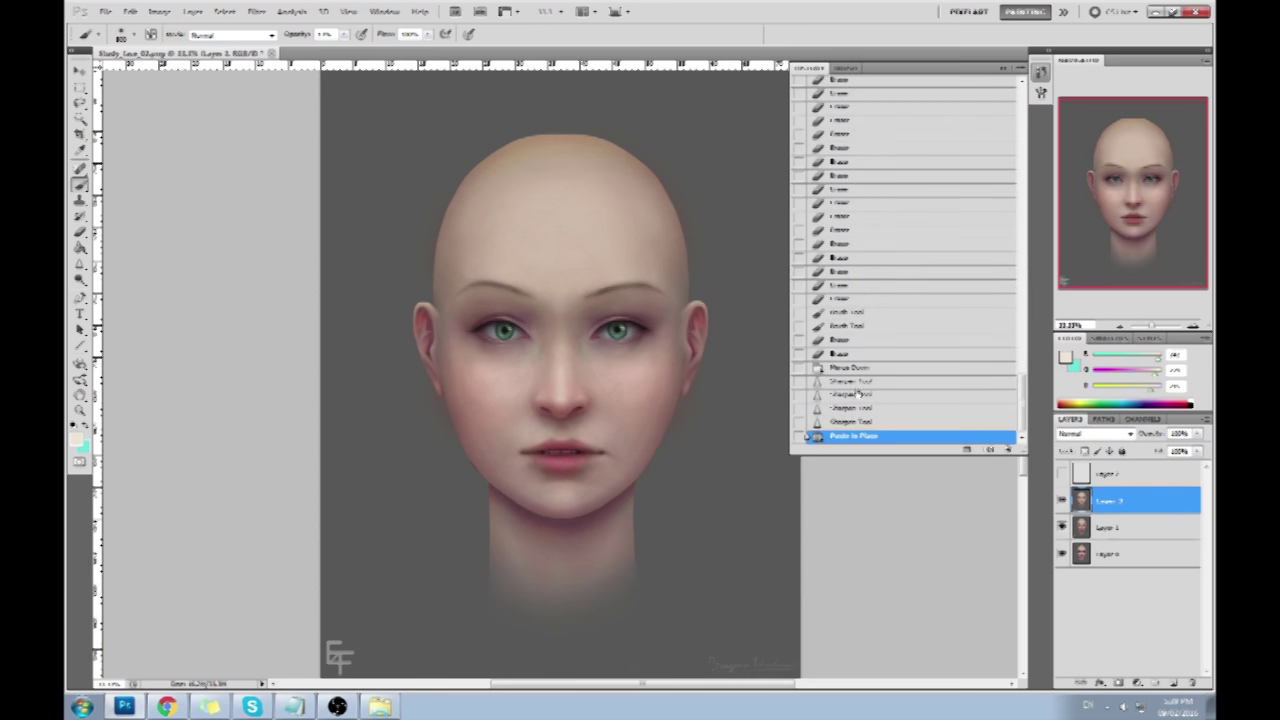
pyautogui.click(1040, 72)
# Restore both irises with the Eraser set to Erase to History at 100% opacity.
pyautogui.press('e')
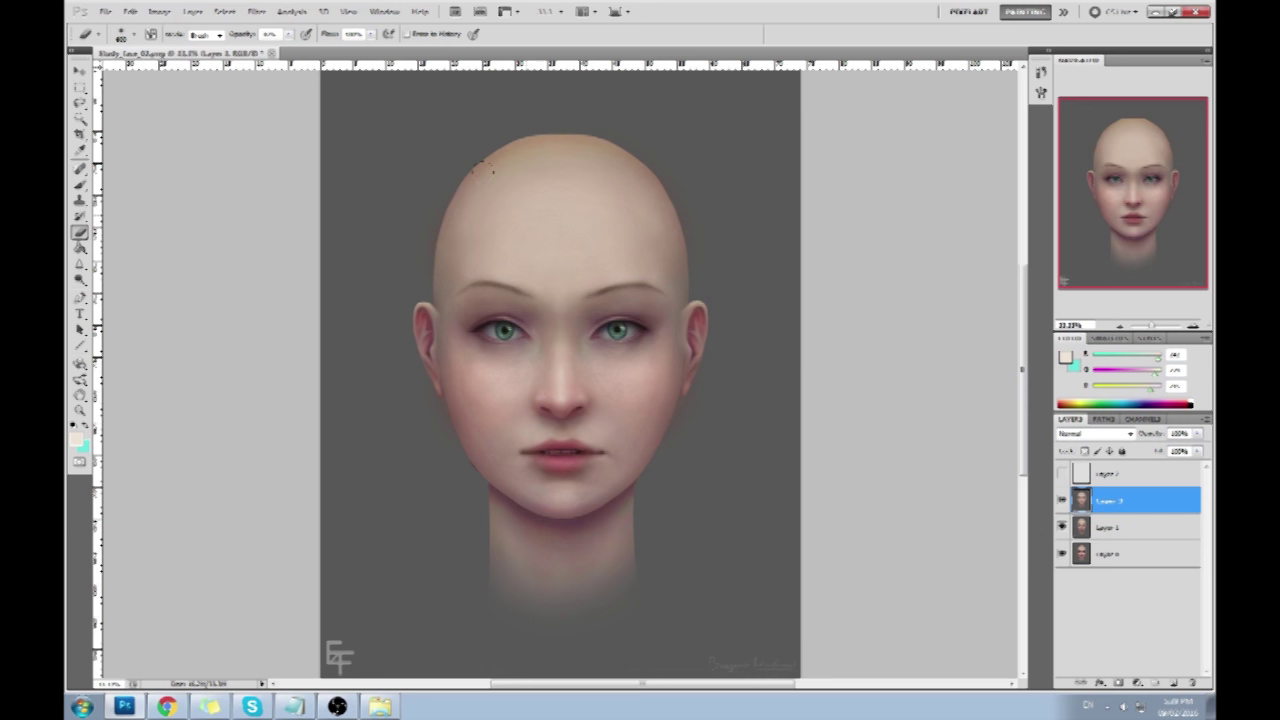
pyautogui.moveTo(290, 34); pyautogui.dragTo(338, 48)
pyautogui.moveTo(510, 338); pyautogui.dragTo(504, 338)
pyautogui.moveTo(630, 333); pyautogui.dragTo(622, 331)
# Merge the iris fix down into the face layer, then launch Filter > Liquify.
pyautogui.rightClick(1118, 496)
pyautogui.click(1110, 458)
pyautogui.click(256, 11)
pyautogui.click(292, 91)
# In Liquify, zoom in and Forward Warp the eye's outer corner and upper lid with a smaller brush, then apply.
pyautogui.press('z')
pyautogui.click(702, 332)
pyautogui.click(85, 35)
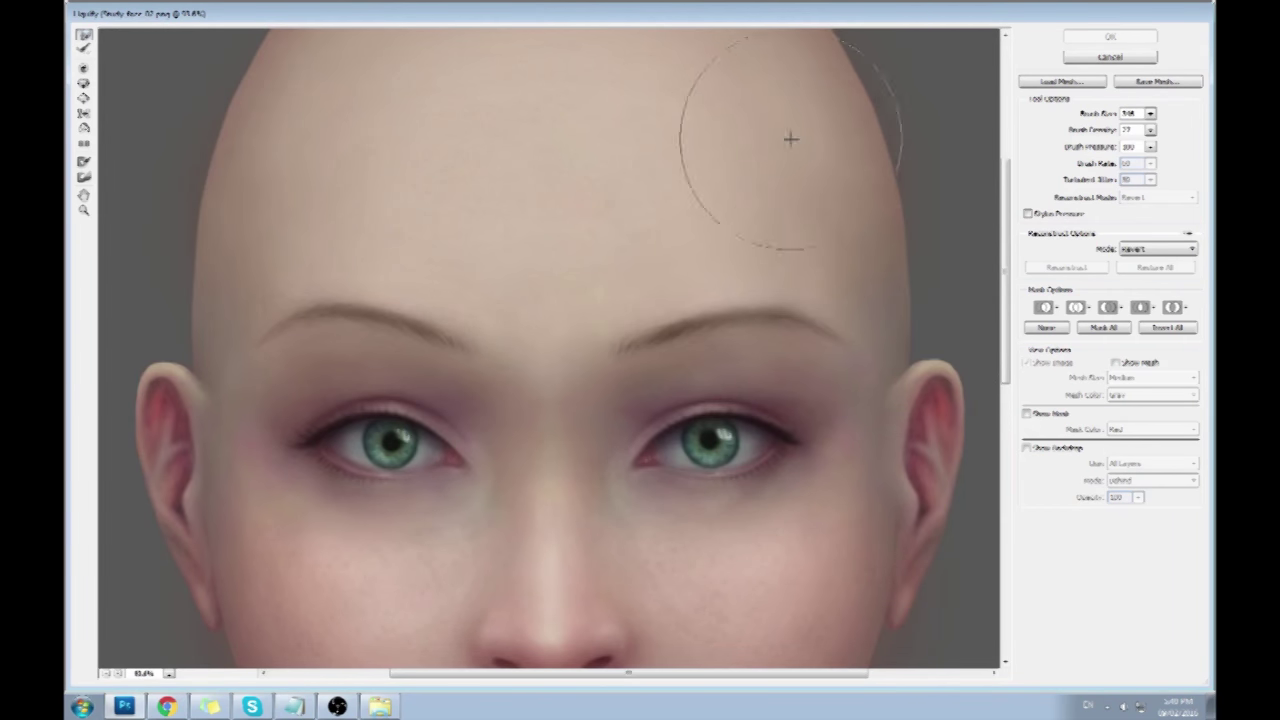
pyautogui.click(1150, 113)
pyautogui.moveTo(1100, 130); pyautogui.dragTo(1090, 133)
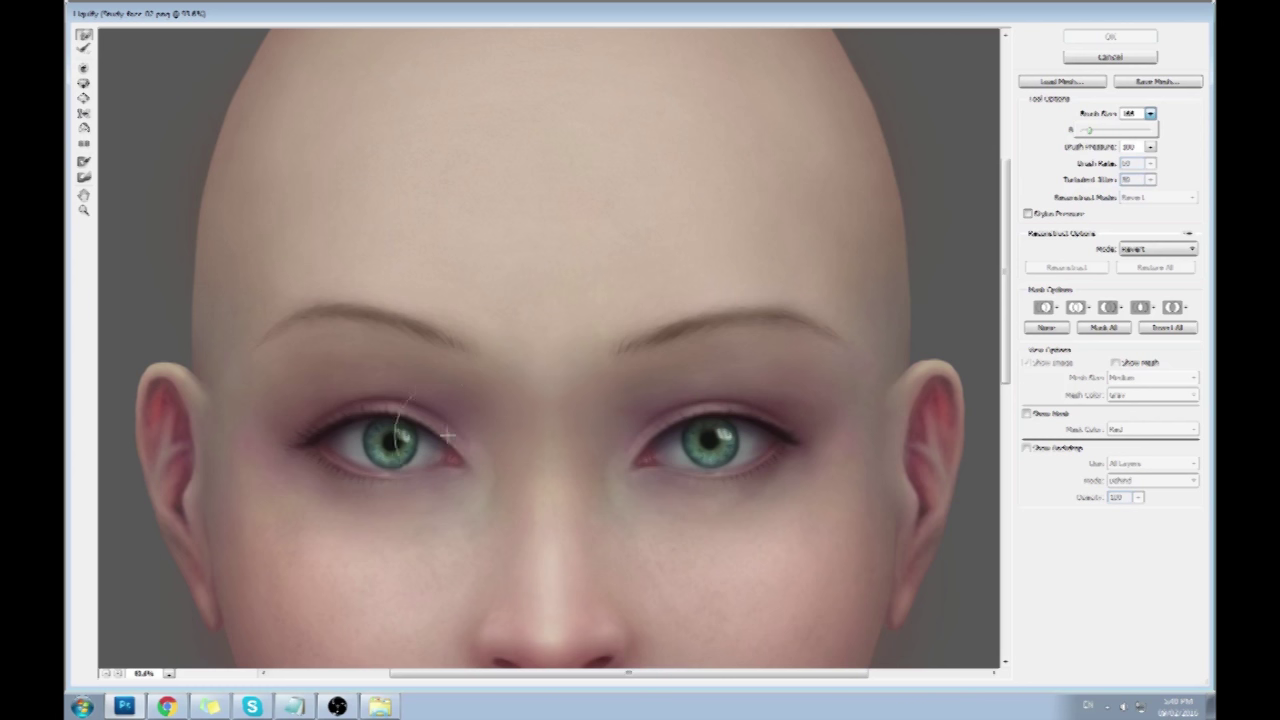
pyautogui.click(364, 430)
pyautogui.click(357, 437)
pyautogui.moveTo(357, 437)
pyautogui.mouseDown()
pyautogui.moveTo(340, 430)
pyautogui.moveTo(357, 403)
pyautogui.moveTo(420, 420)
pyautogui.moveTo(450, 446)
pyautogui.mouseUp()
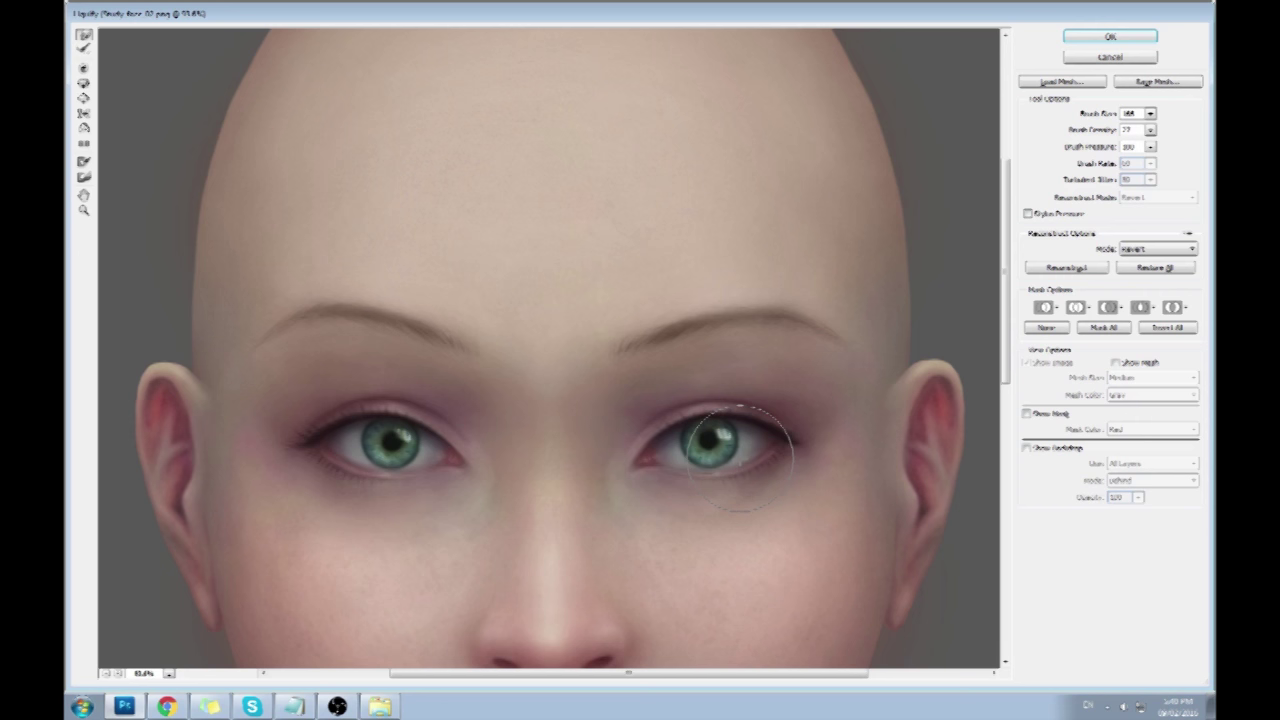
pyautogui.click(1148, 35)
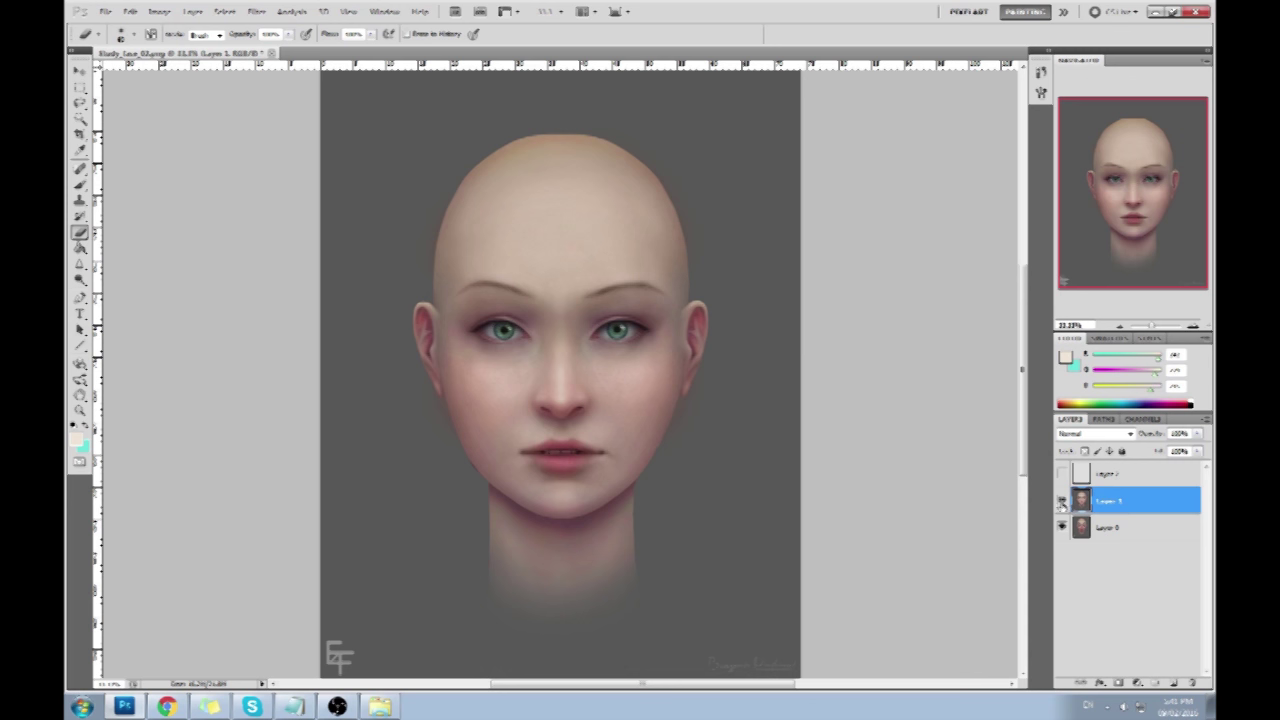
# Delete the empty Layer 2, toggle Layer 1 to compare with Layer 0, then switch to Chrome.
pyautogui.moveTo(1090, 481); pyautogui.dragTo(1193, 680)
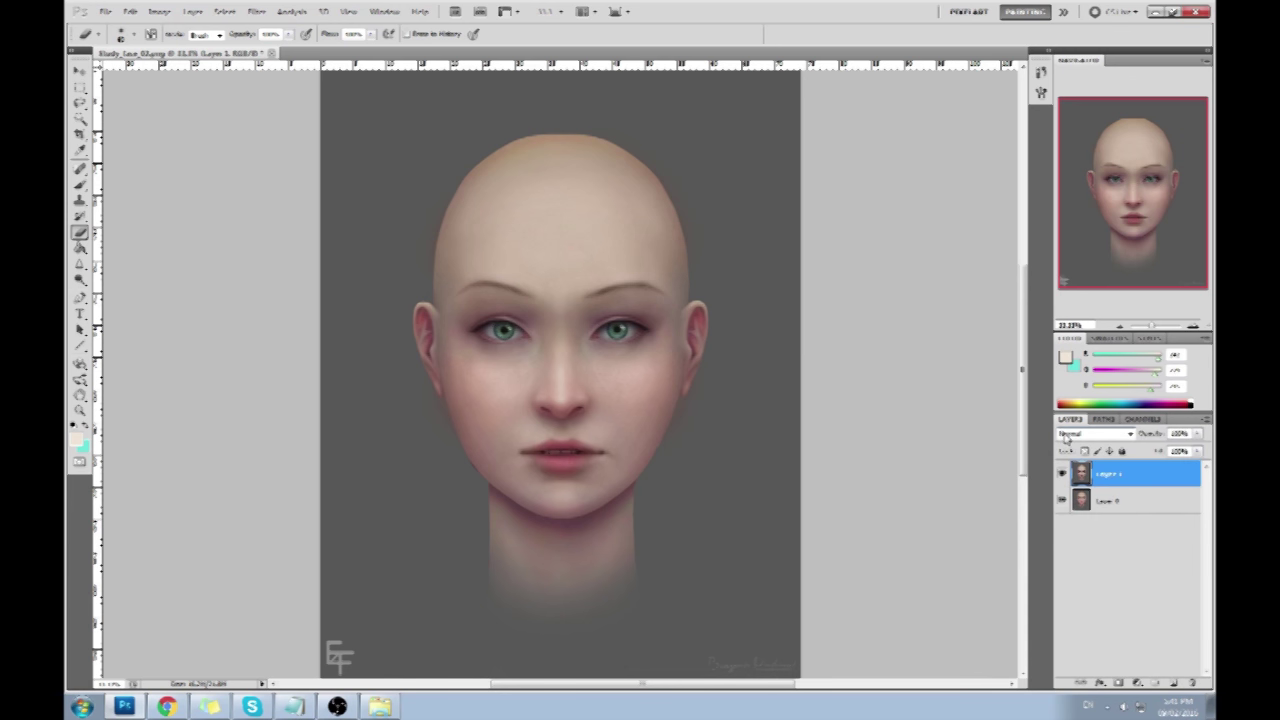
pyautogui.click(1062, 474)
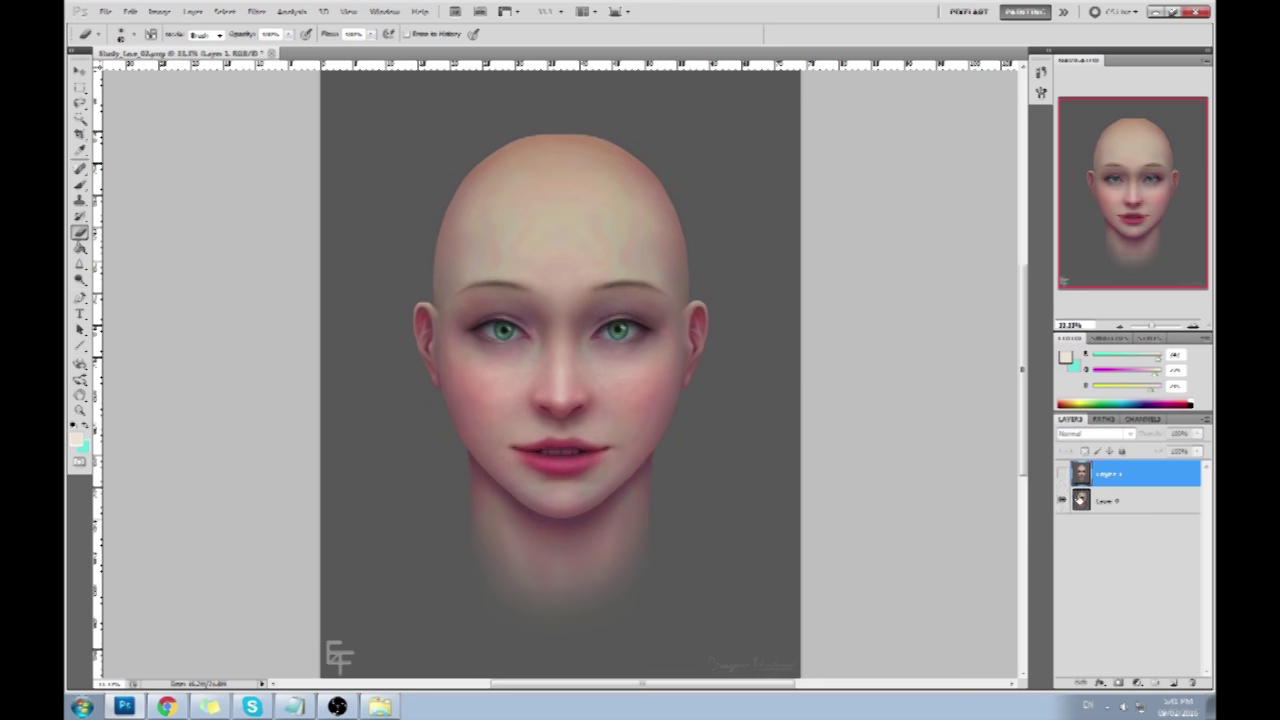
pyautogui.click(1063, 475)
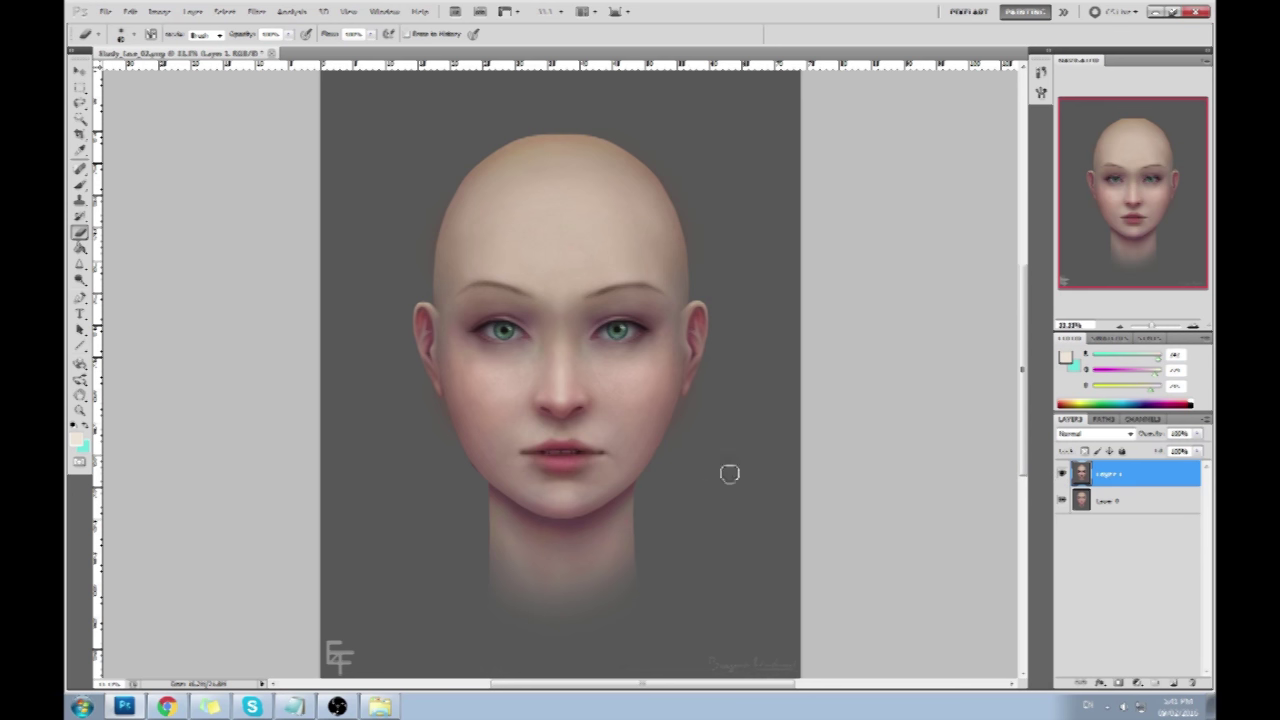
pyautogui.click(1062, 474)
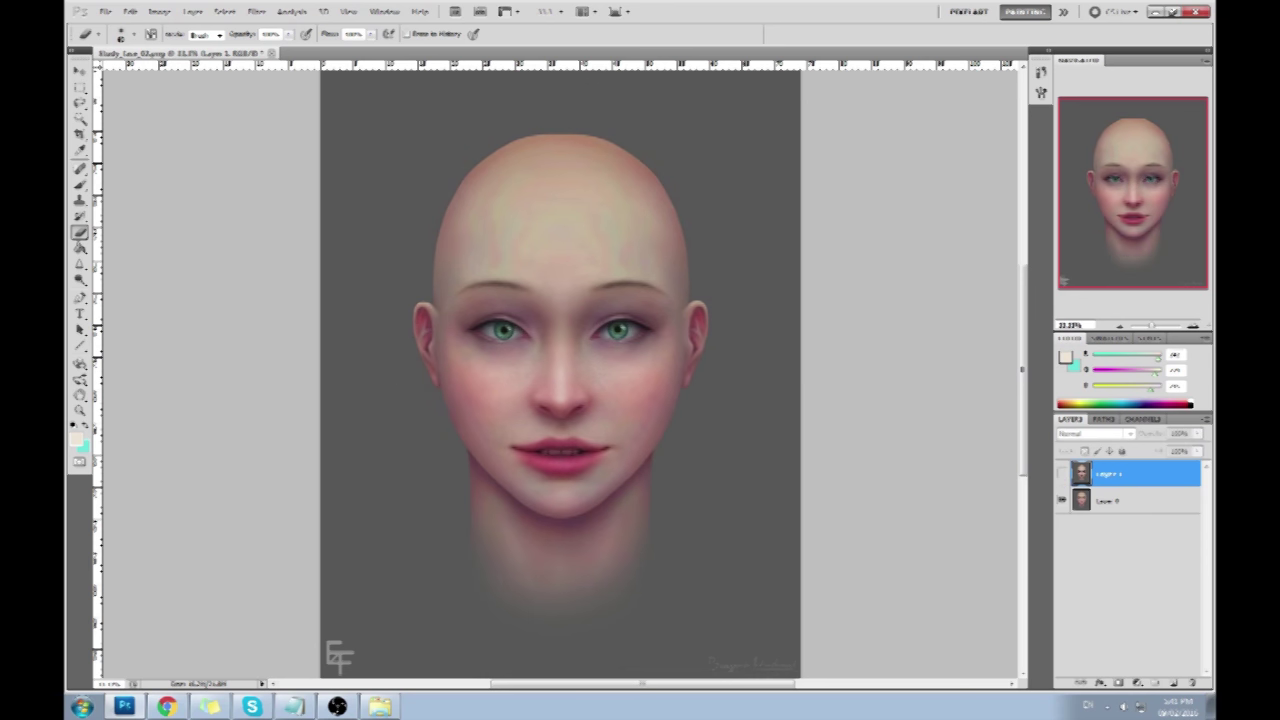
pyautogui.click(166, 706)
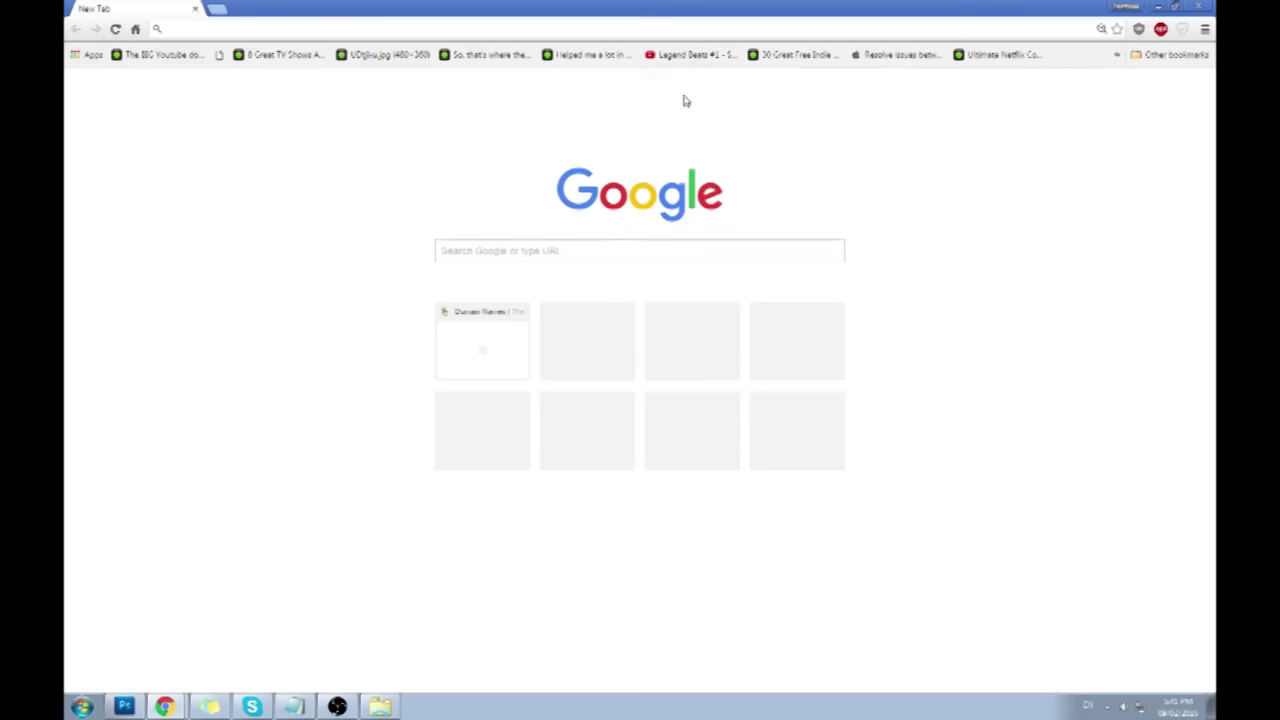
# Search Google for polar express, filter images to Characters, and preview the first result.
pyautogui.write('pola')
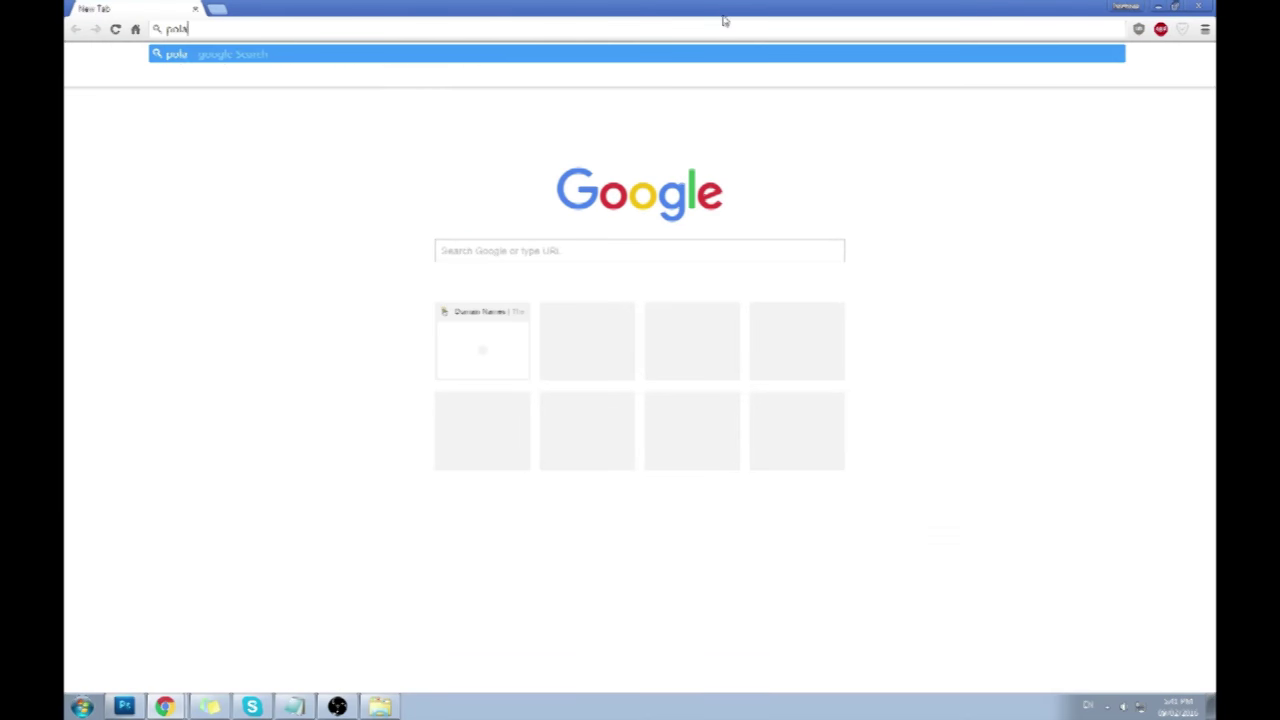
pyautogui.write('r cxpress')
pyautogui.press('Return')
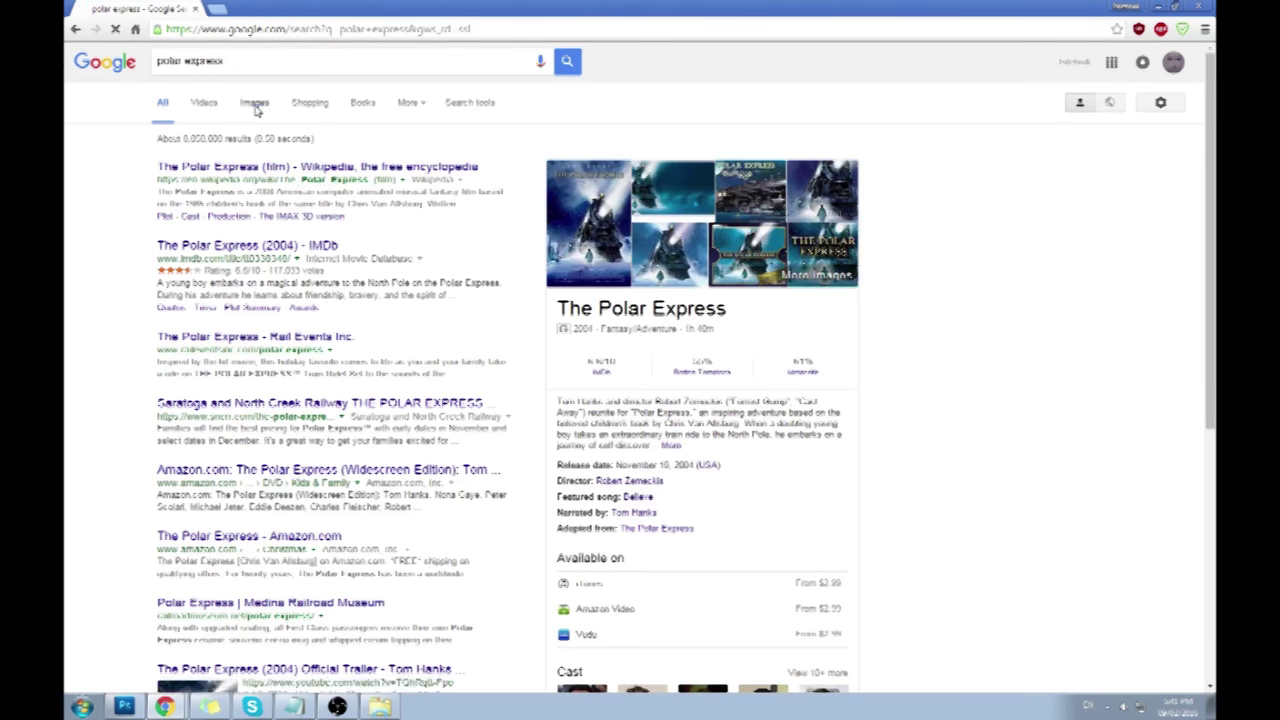
pyautogui.click(253, 101)
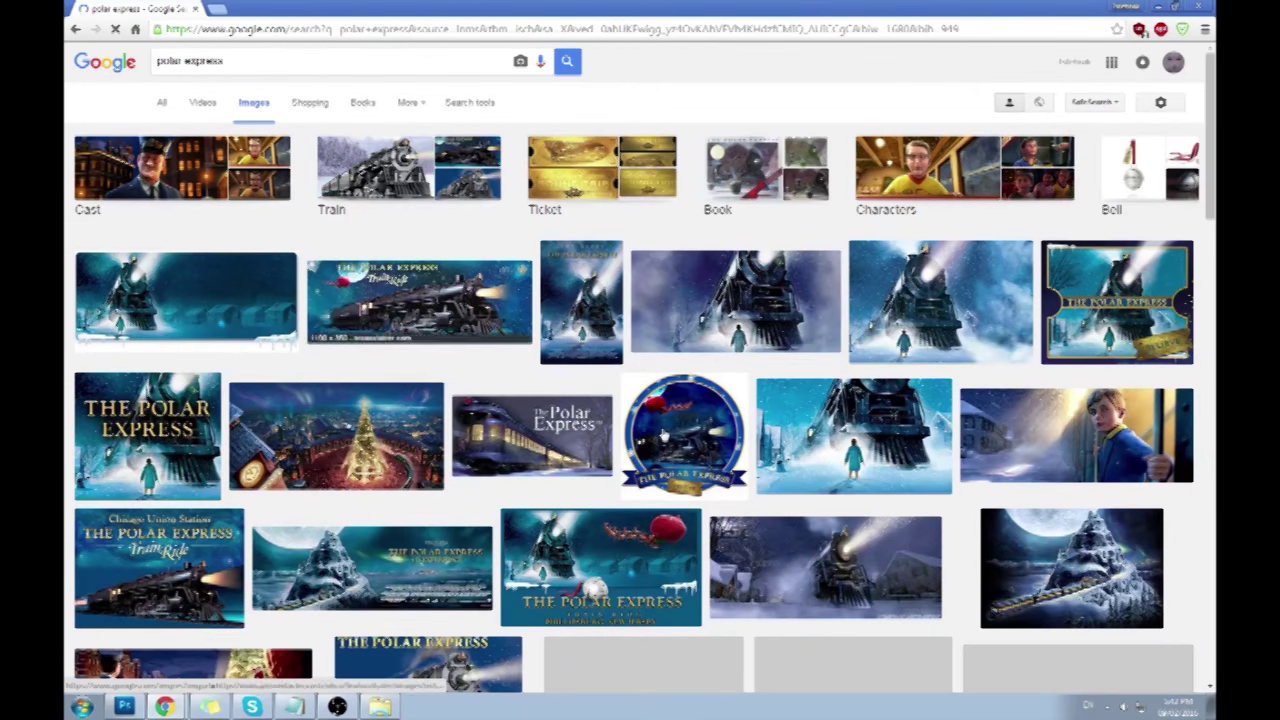
pyautogui.click(941, 183)
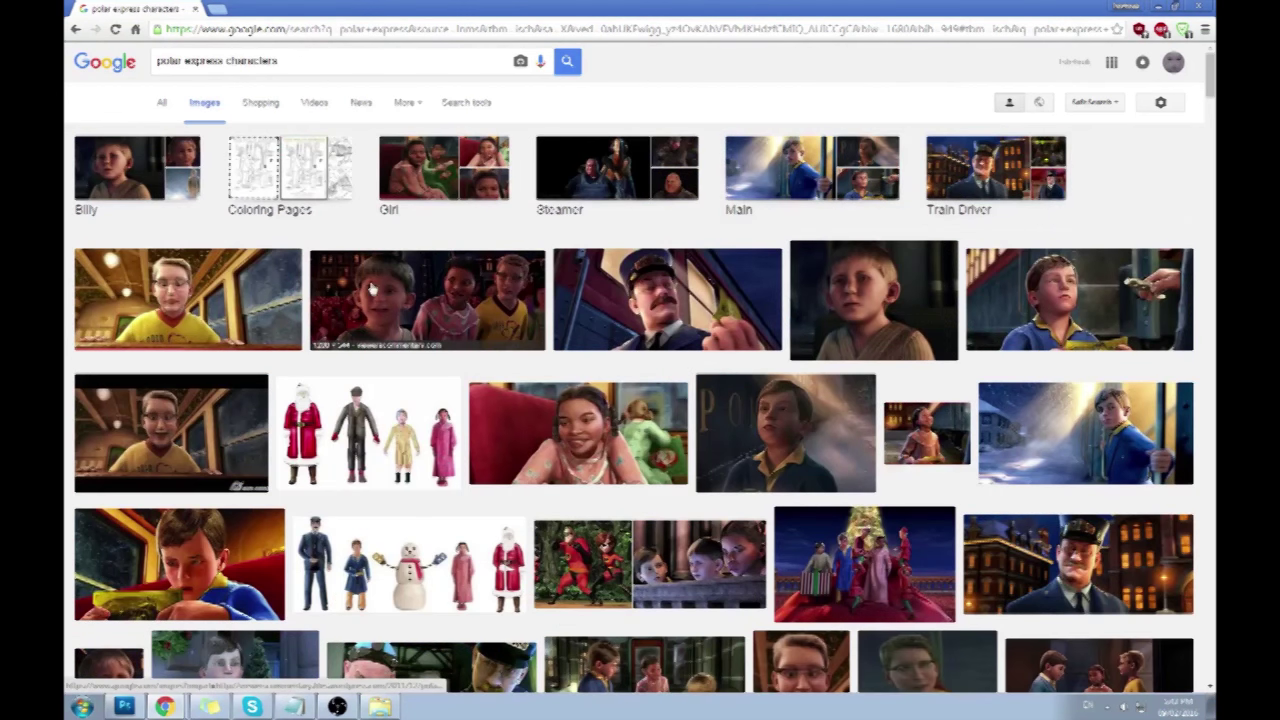
pyautogui.click(220, 313)
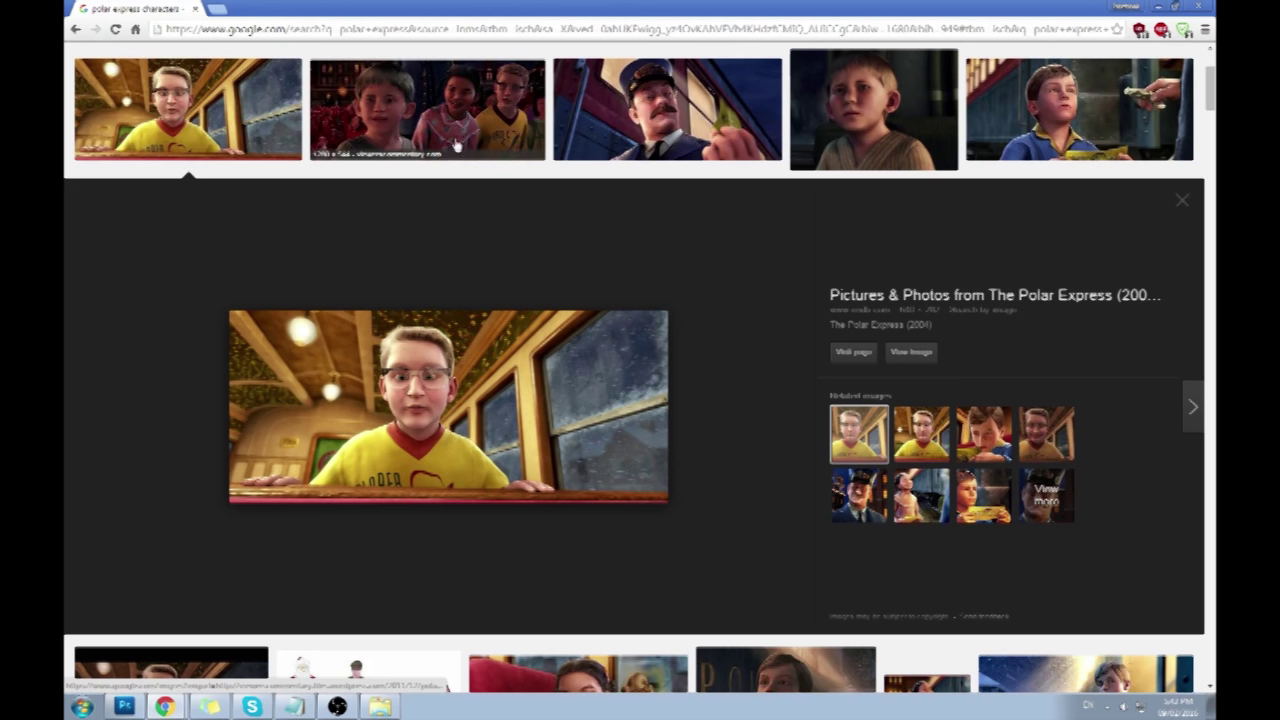
# Preview stills of the three children, the boy with a ticket and the girl on the train, then close Chrome.
pyautogui.click(440, 101)
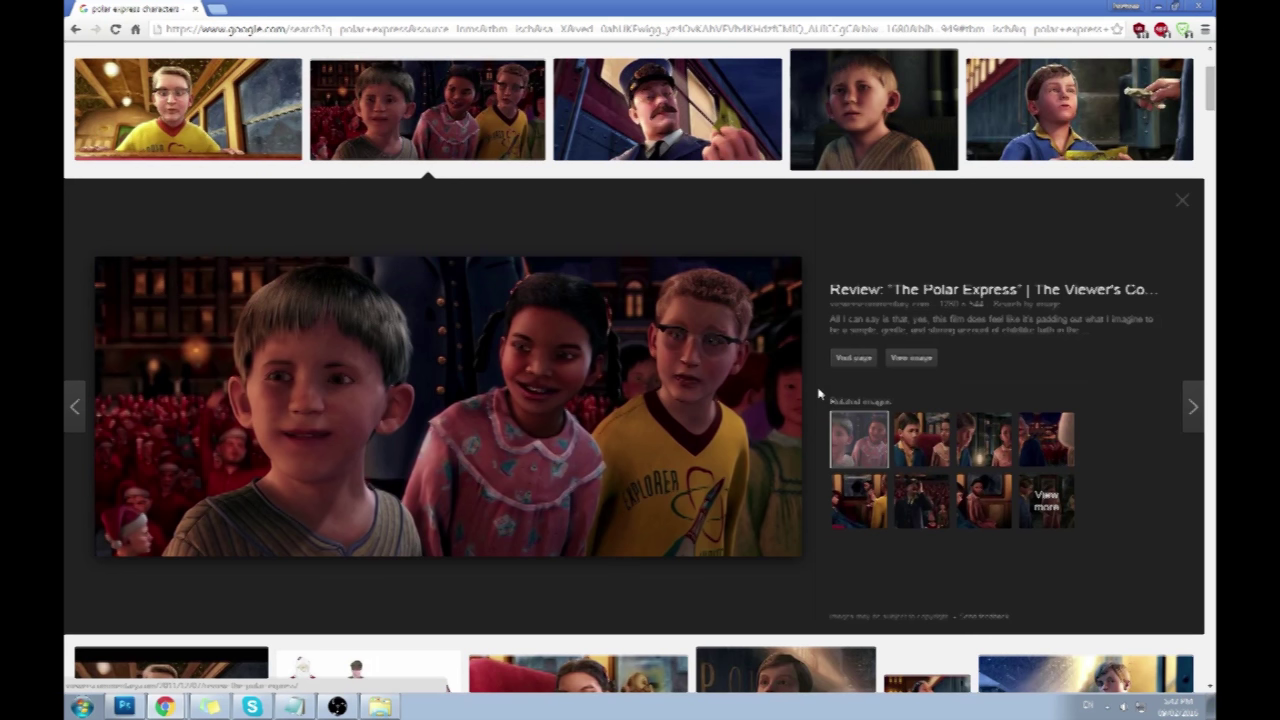
pyautogui.click(1030, 128)
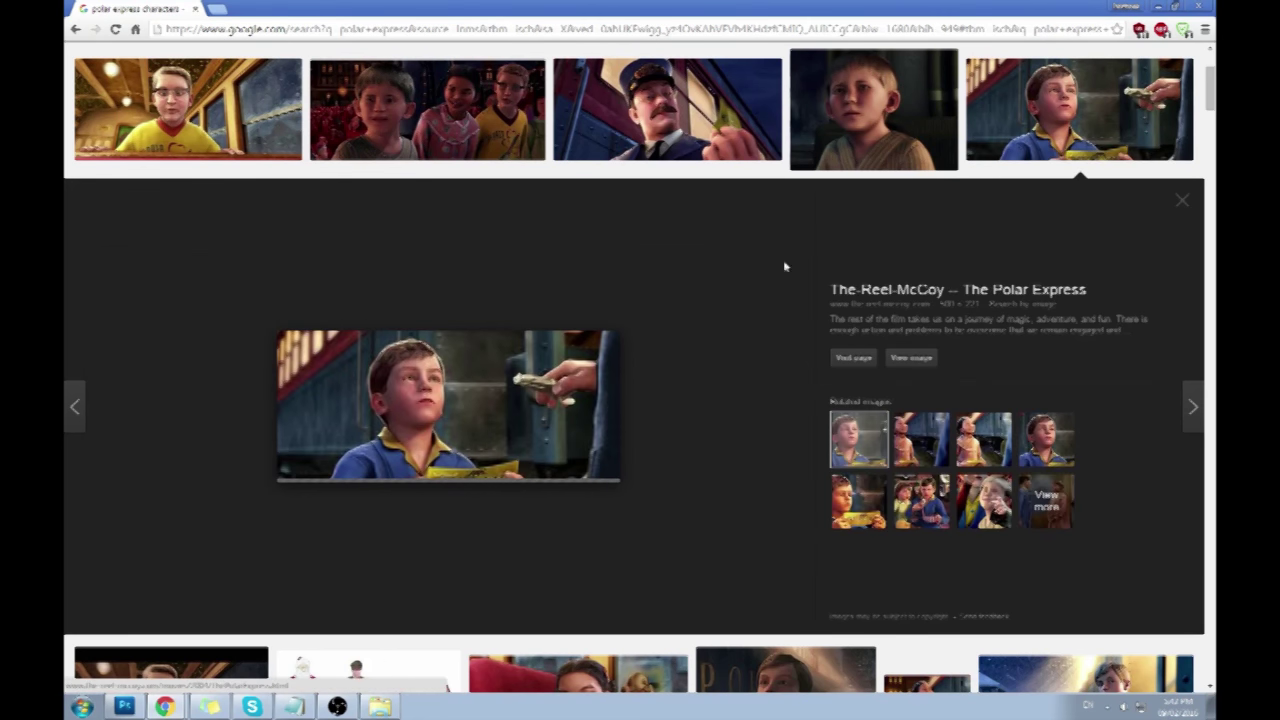
pyautogui.scroll(-2, 718, 320)
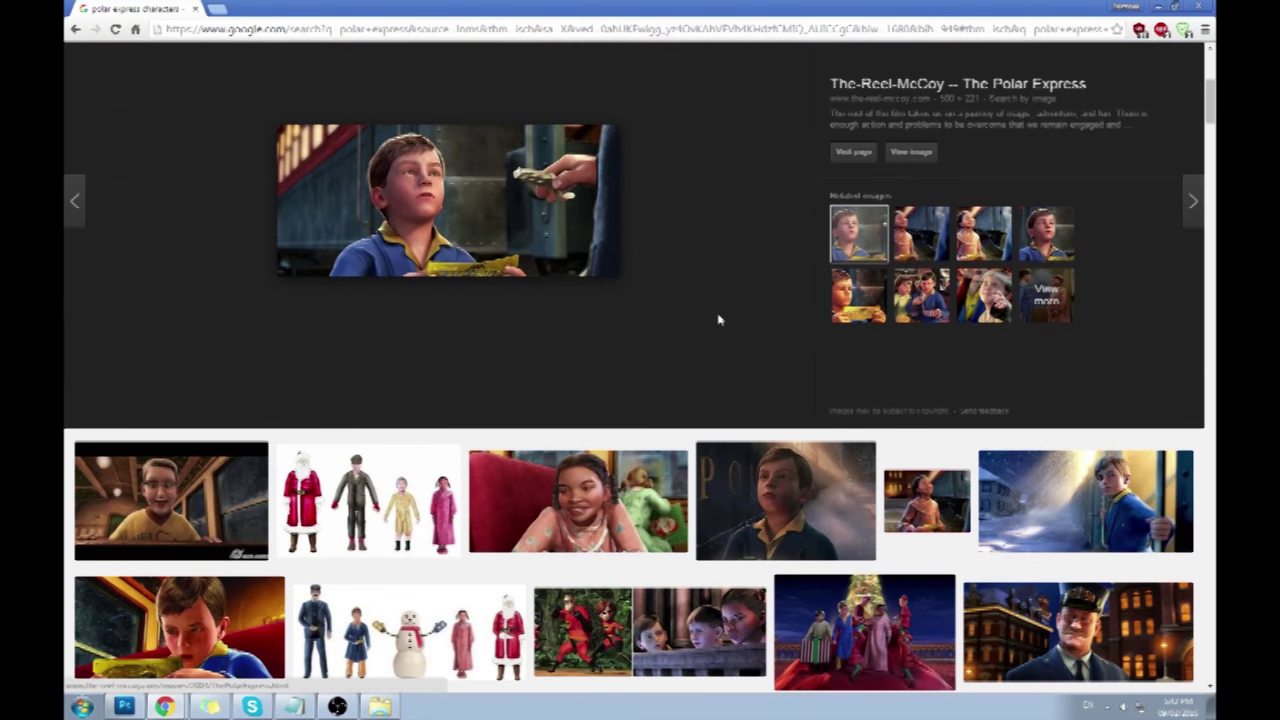
pyautogui.click(605, 500)
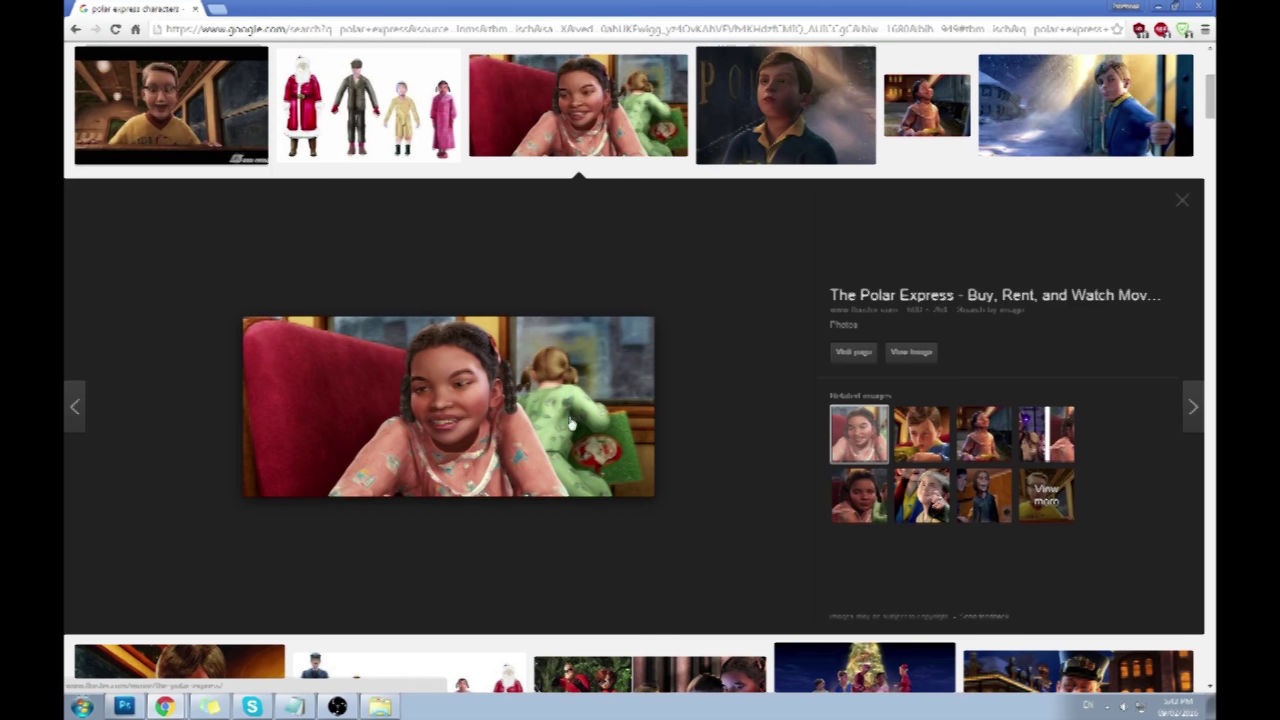
pyautogui.click(196, 9)
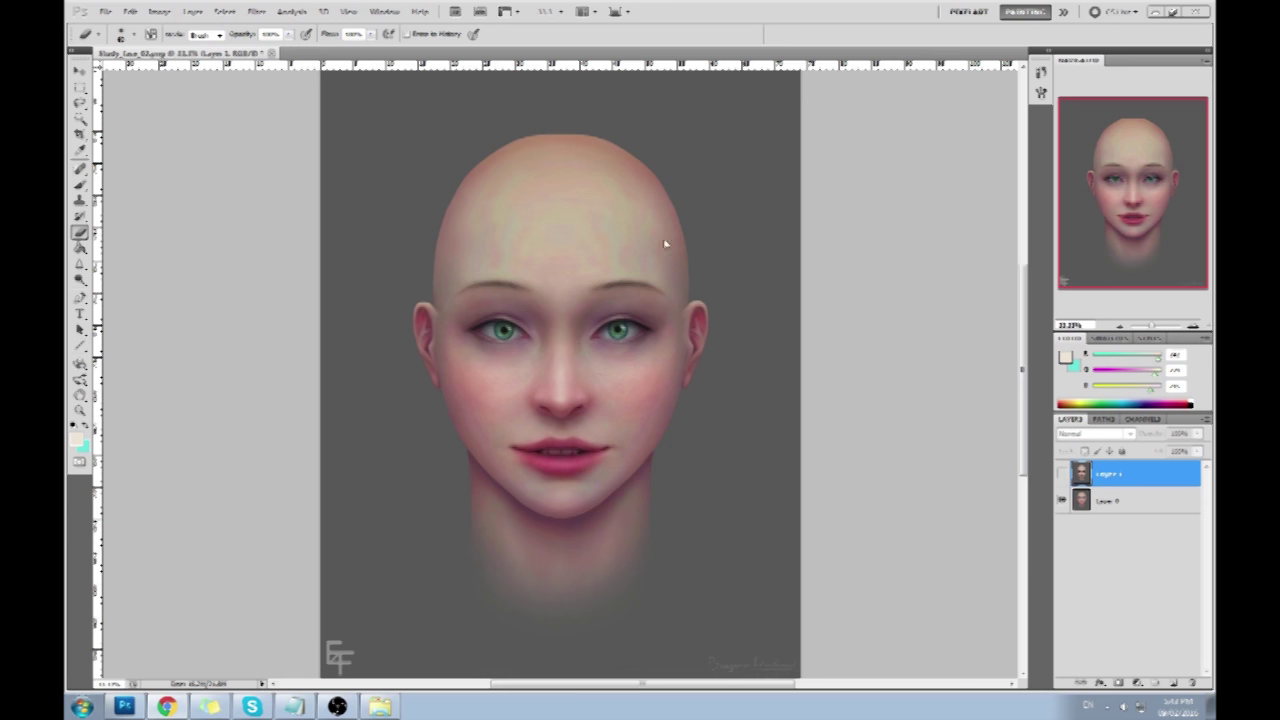
# Toggle Layer 1's visibility to compare refinements and restore the Photoshop window to a smaller size.
pyautogui.click(1063, 474)
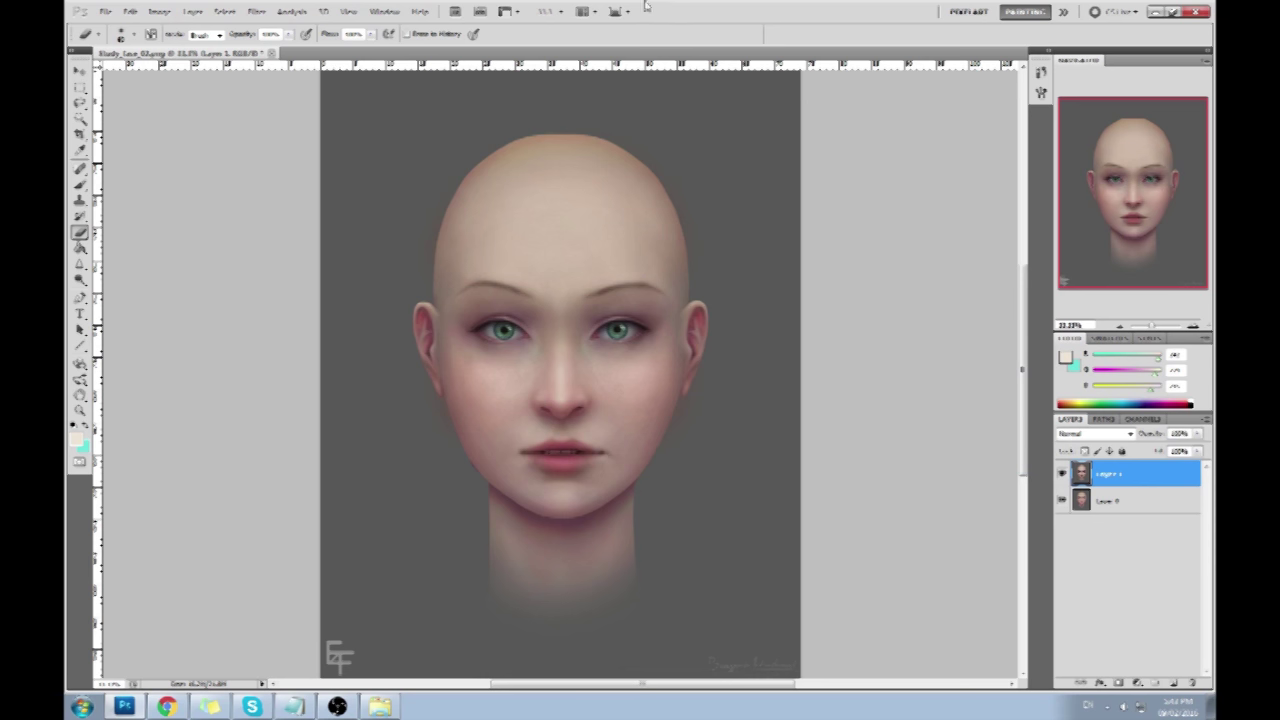
pyautogui.doubleClick(688, 16)
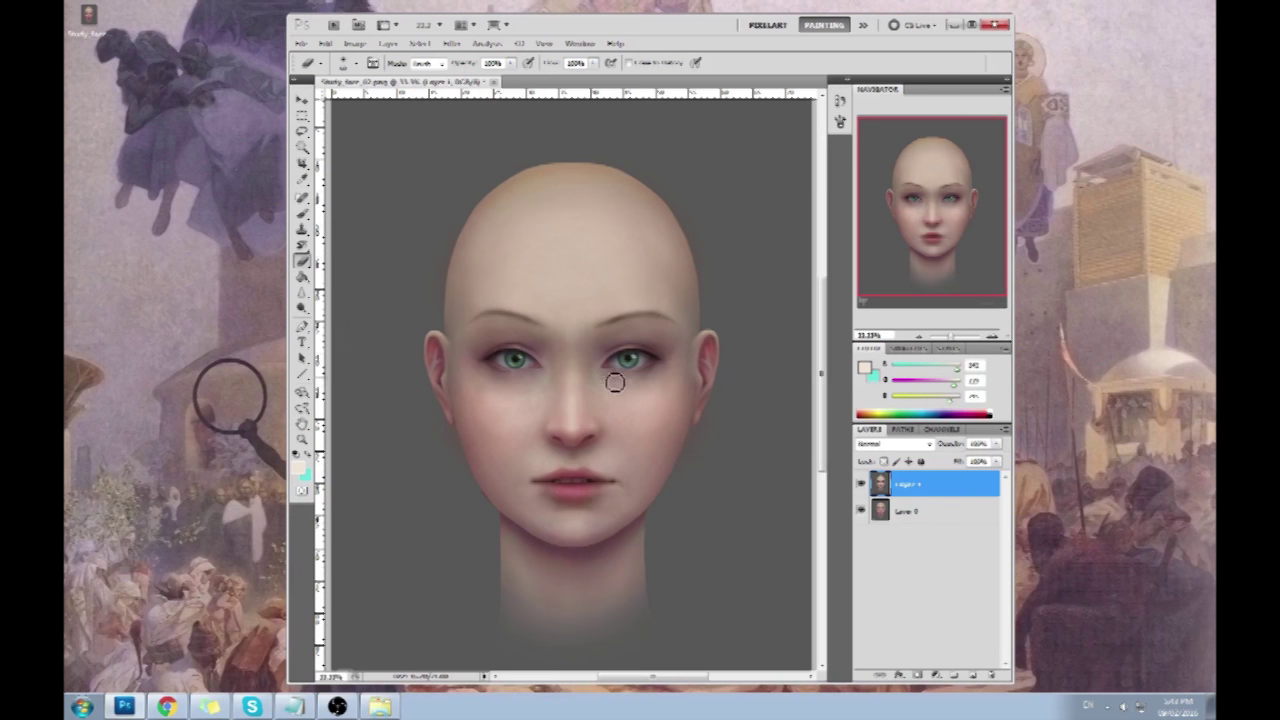
pyautogui.click(859, 483)
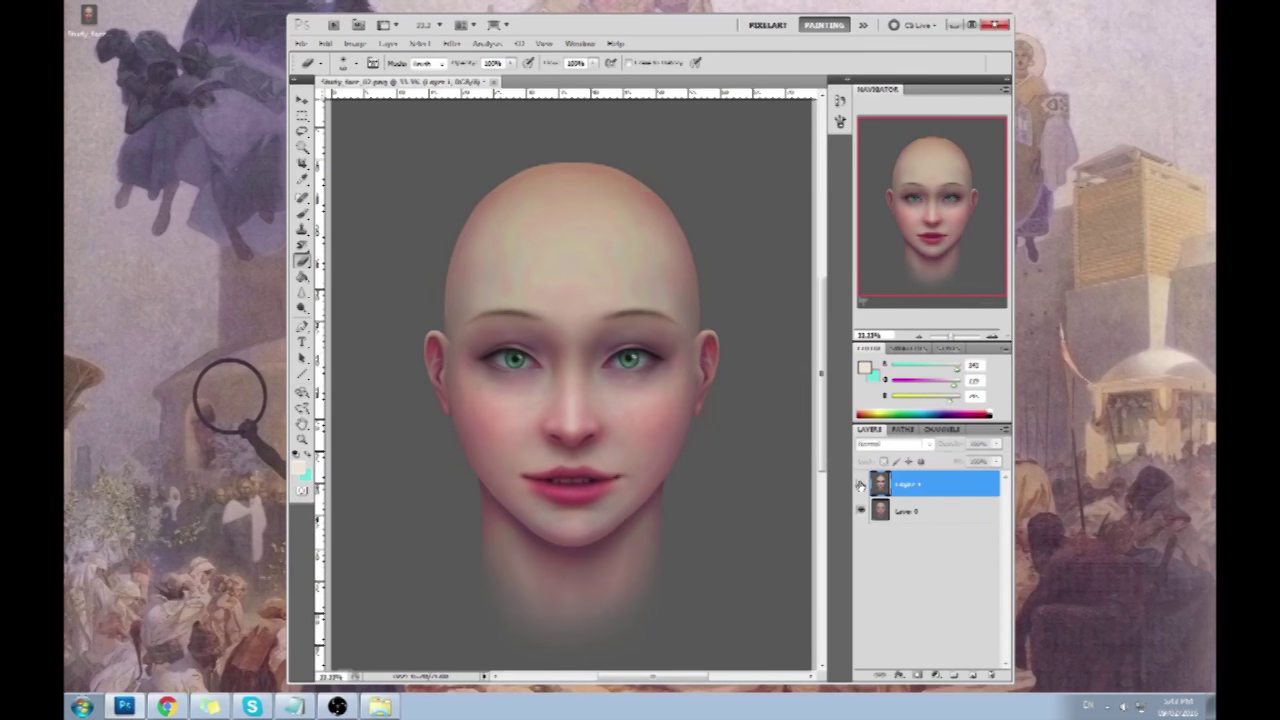
pyautogui.click(859, 483)
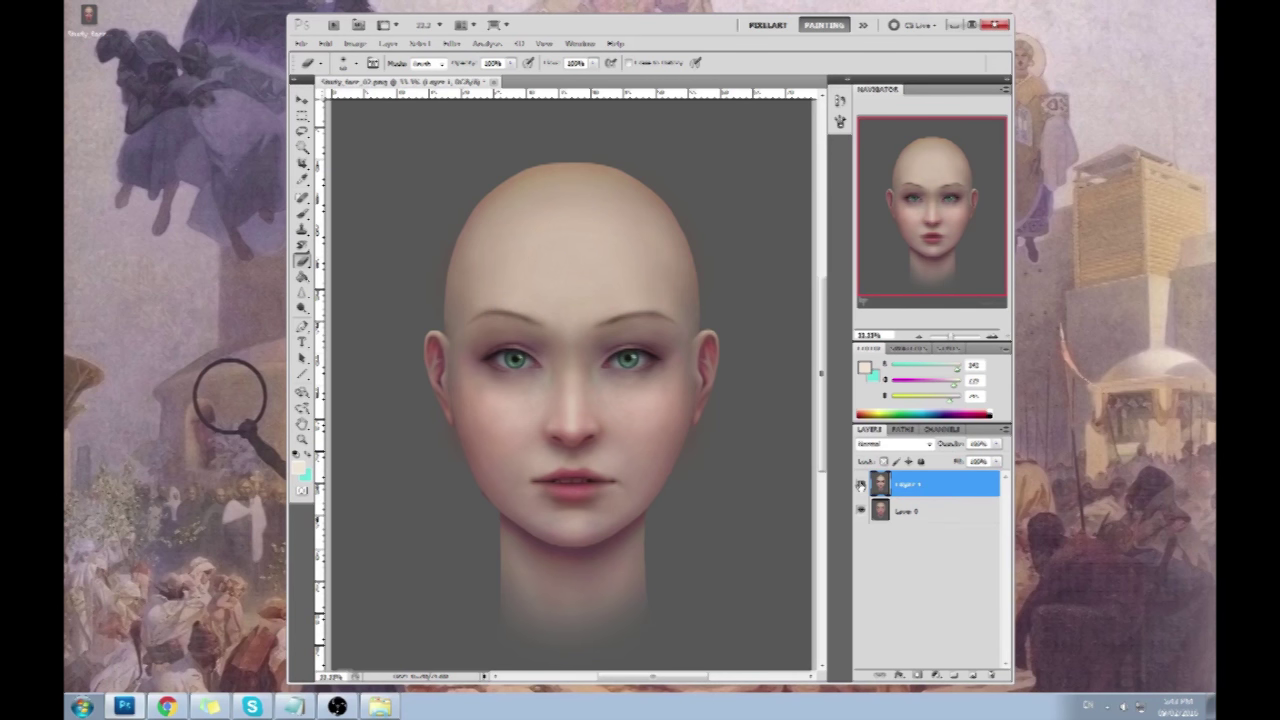
# Add a Color-mode layer, paint a pink cheek tint, and toggle layers to compare.
pyautogui.click(970, 677)
pyautogui.press('b')
pyautogui.click(890, 443)
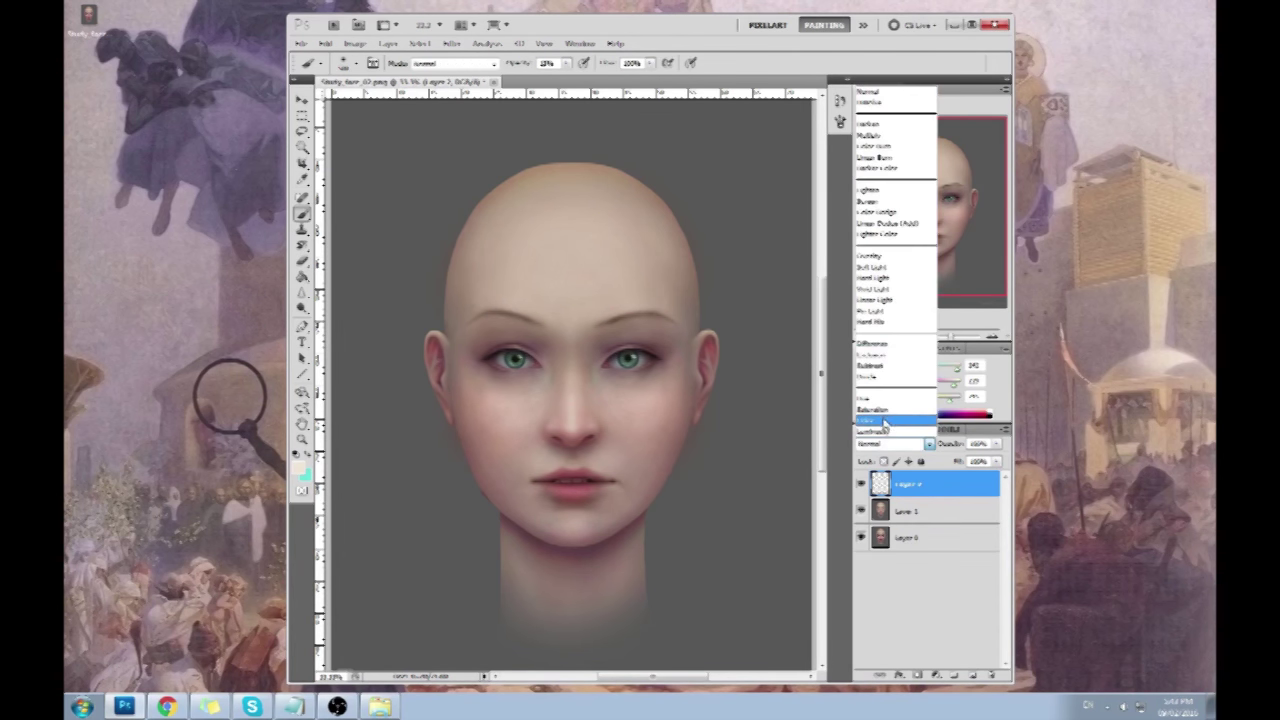
pyautogui.click(885, 428)
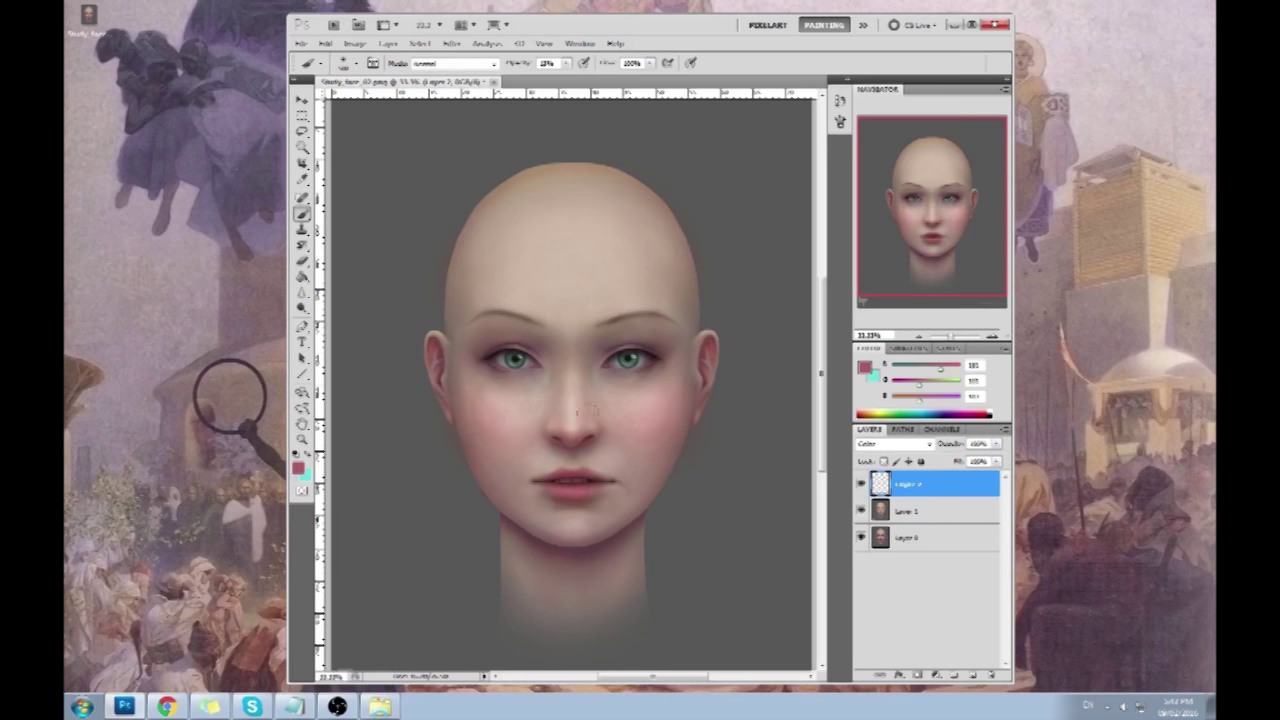
pyautogui.click(861, 510)
pyautogui.click(861, 483)
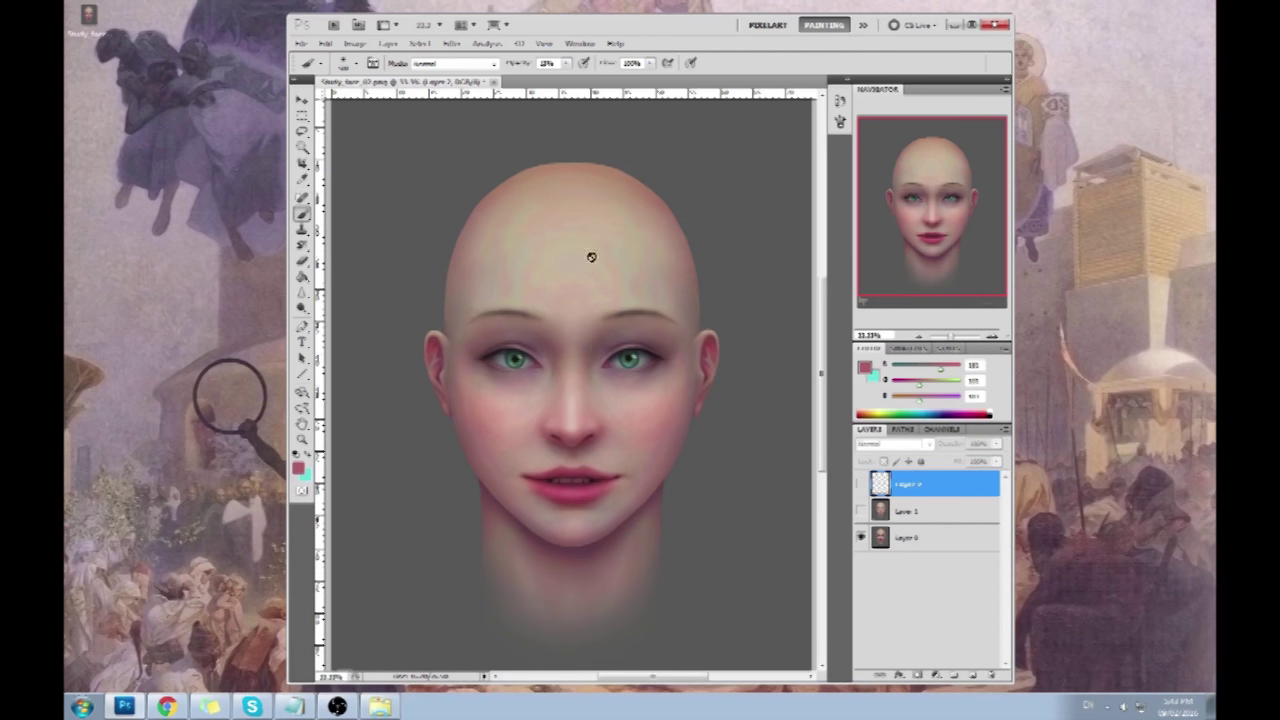
pyautogui.click(861, 510)
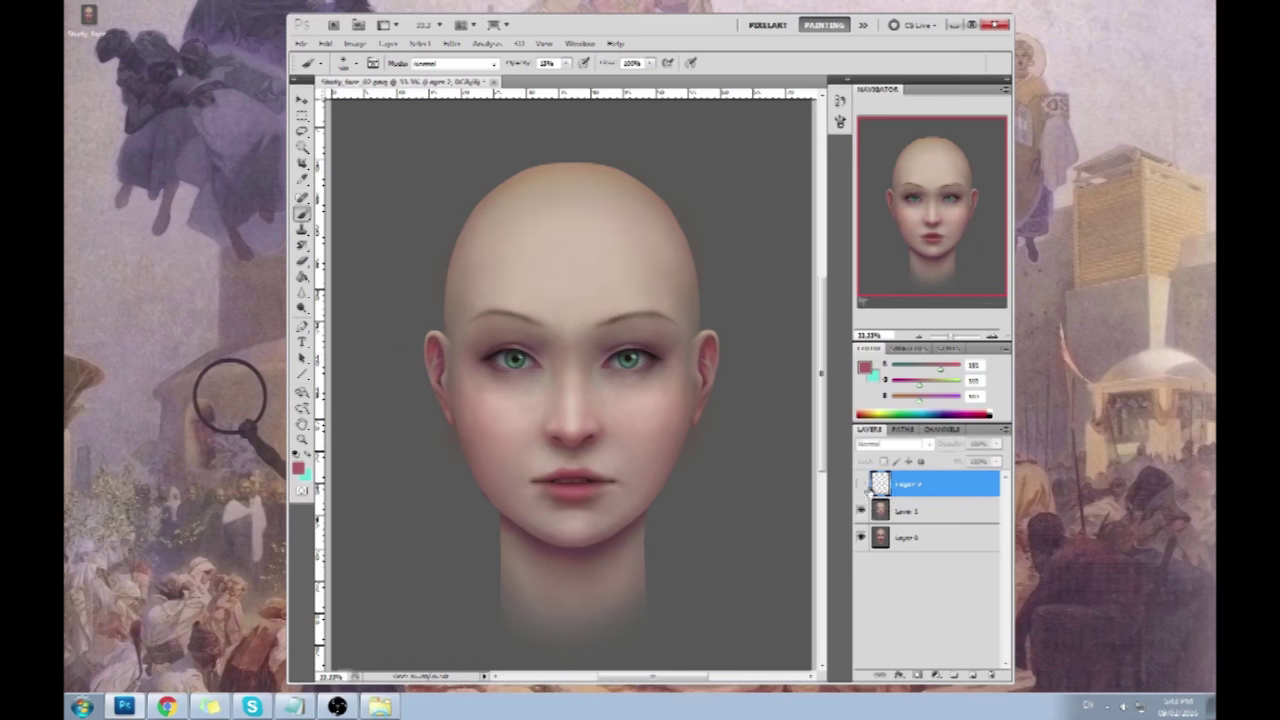
pyautogui.click(861, 485)
# Lower the tint layer's fill to about 83% and merge it down into Layer 1.
pyautogui.click(996, 461)
pyautogui.moveTo(990, 477); pyautogui.dragTo(964, 479)
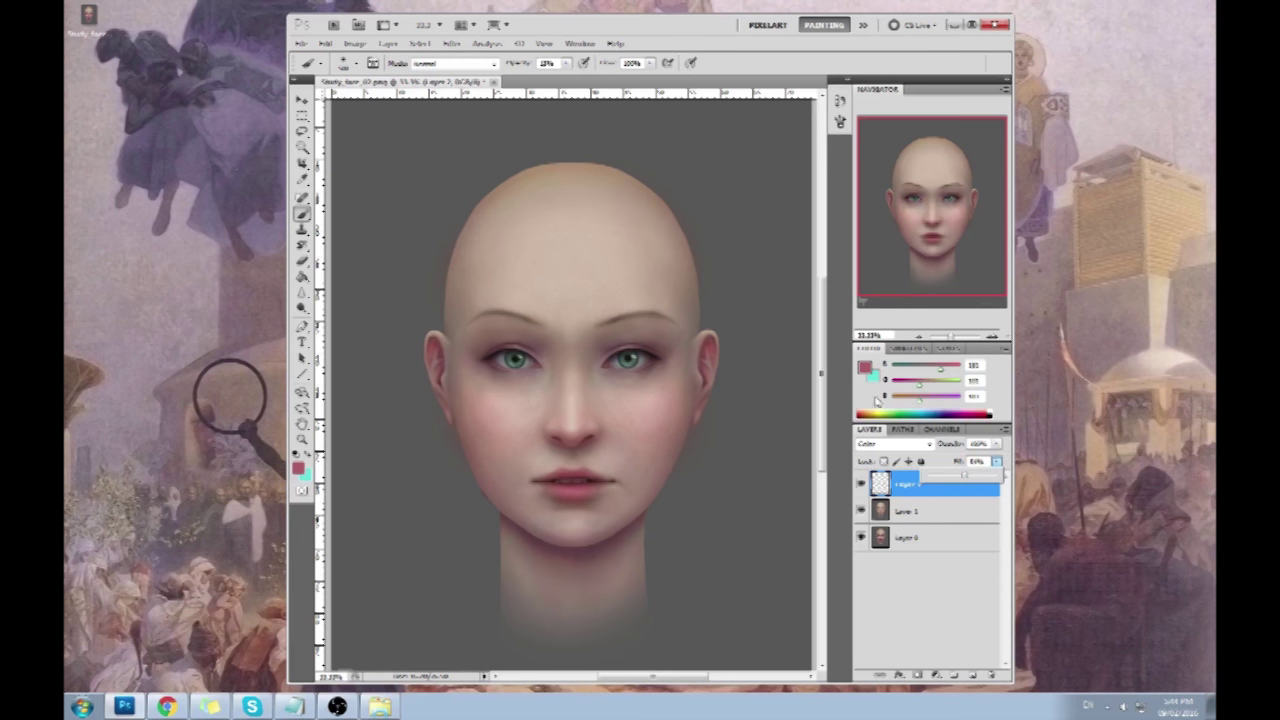
pyautogui.rightClick(917, 485)
pyautogui.click(935, 447)
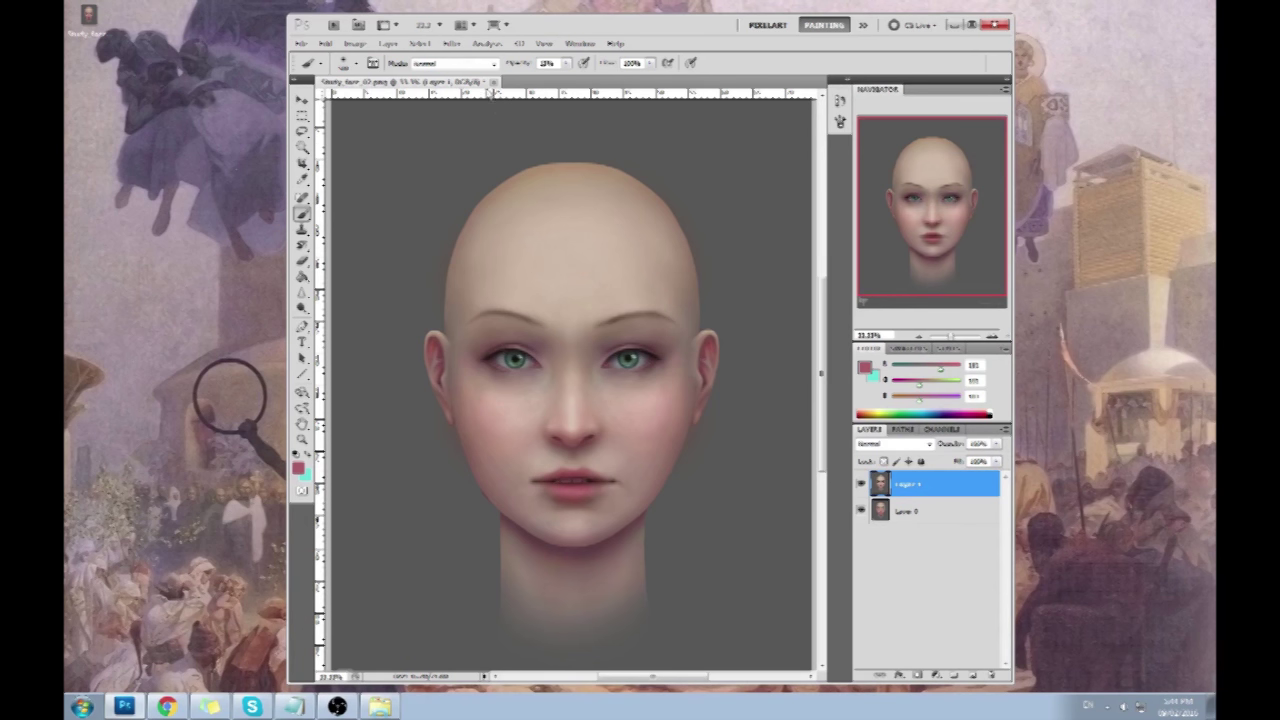
# Merge all visible layers into one and maximize the Photoshop window.
pyautogui.rightClick(918, 490)
pyautogui.click(955, 463)
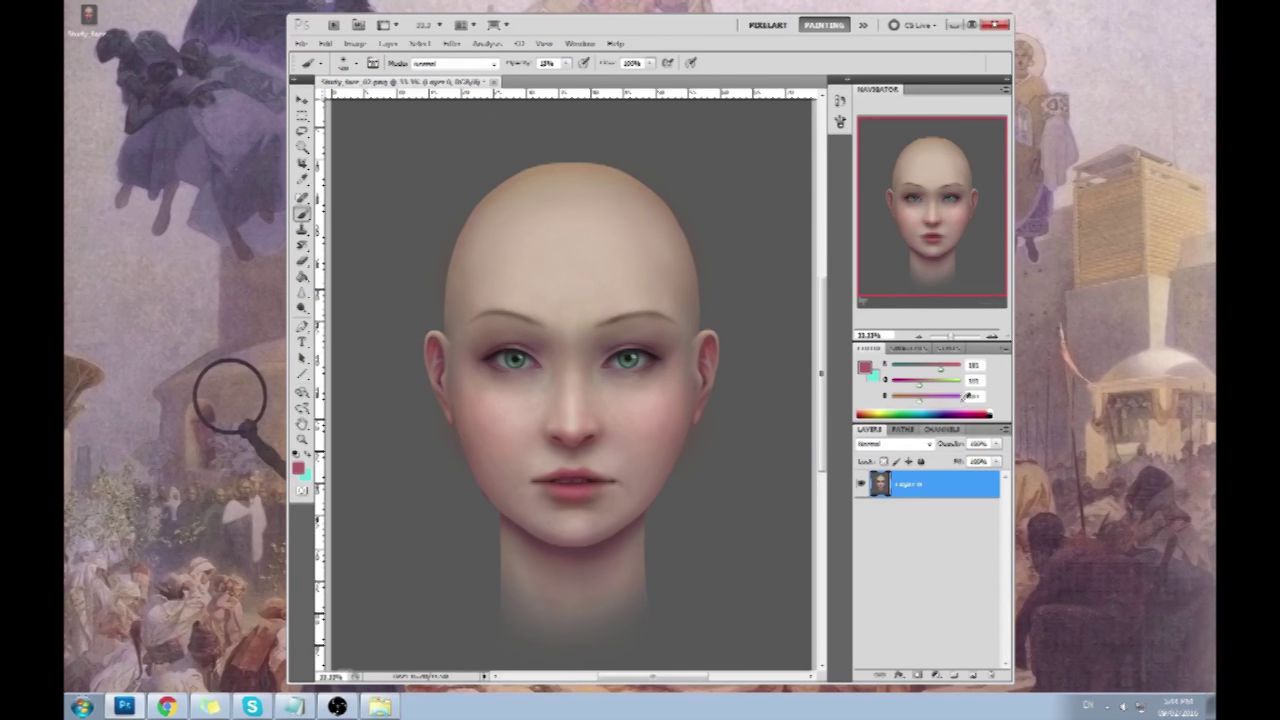
pyautogui.click(984, 24)
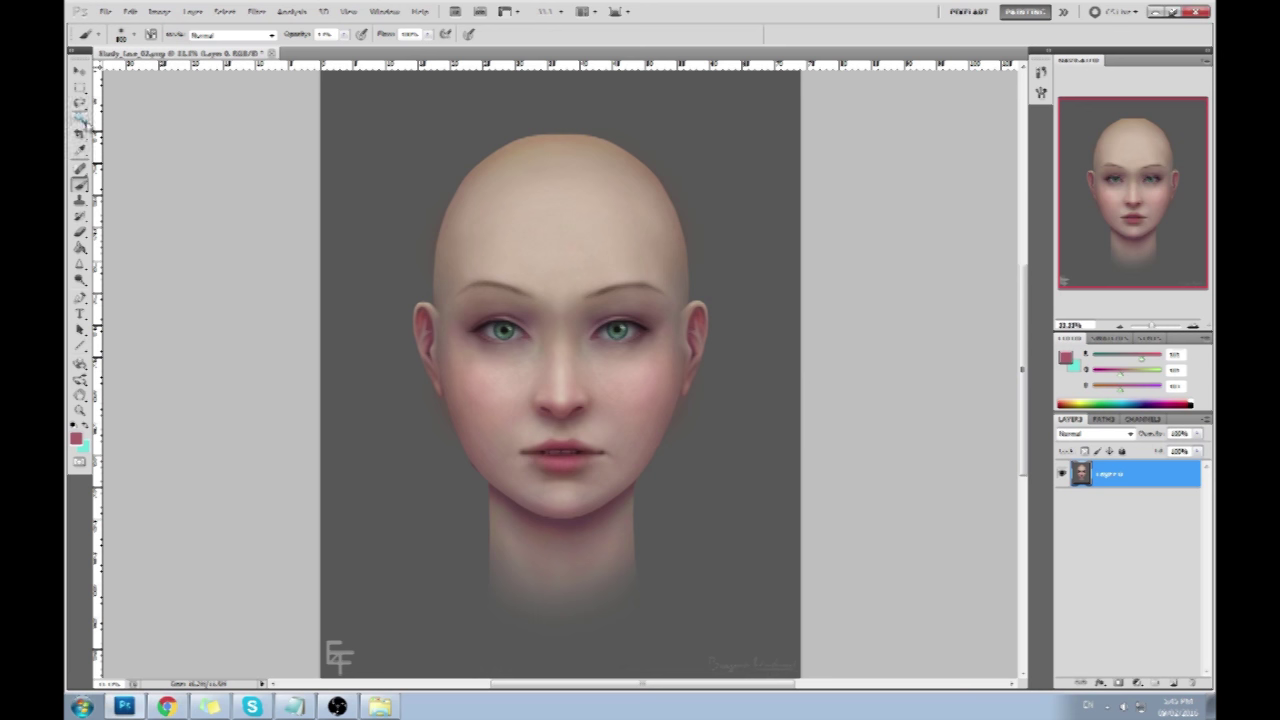
# Magic Wand the grey background, invert the selection to the head, and bring up Hue/Saturation.
pyautogui.moveTo(80, 118); pyautogui.dragTo(120, 131)
pyautogui.click(686, 508)
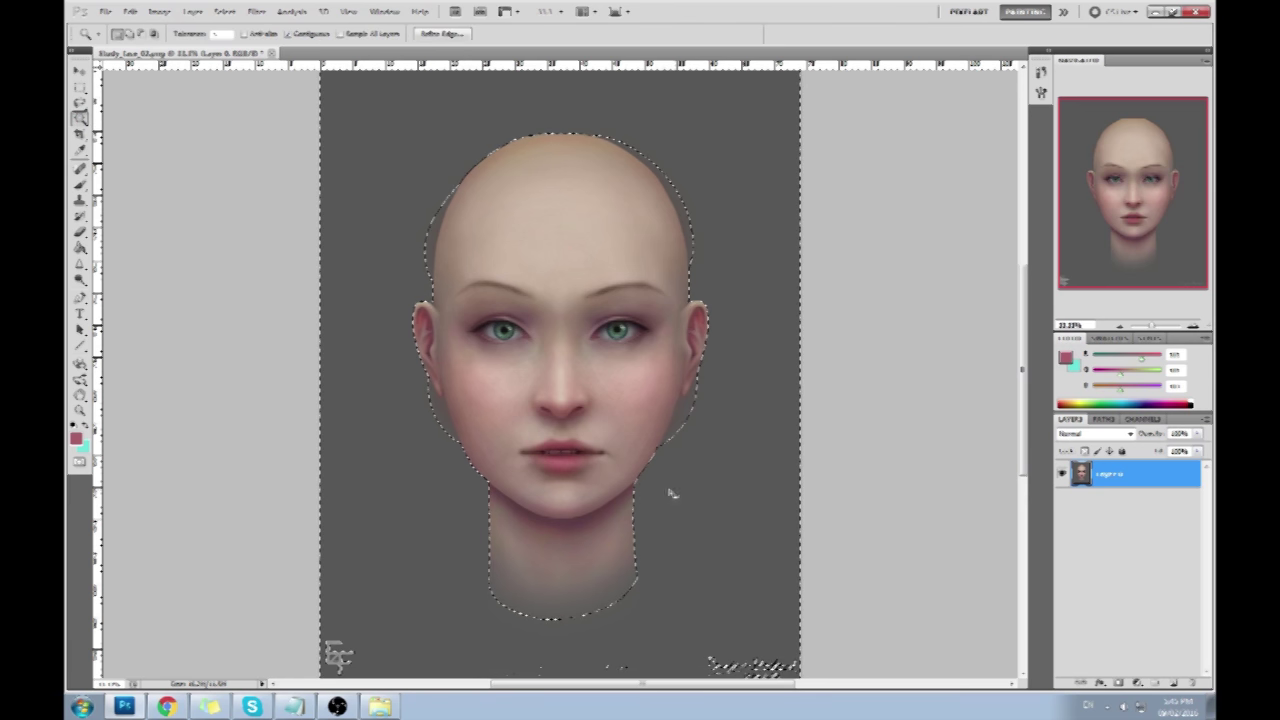
pyautogui.rightClick(668, 490)
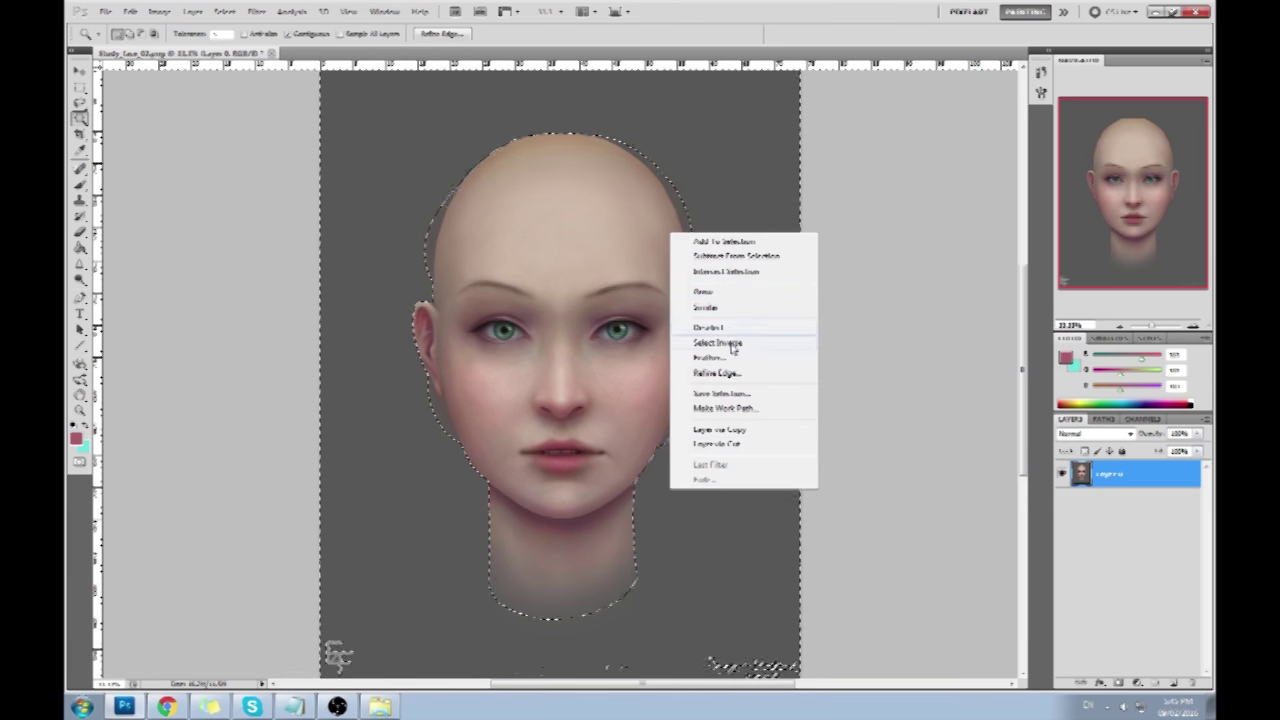
pyautogui.click(738, 342)
pyautogui.hotkey('ctrl', 'u')
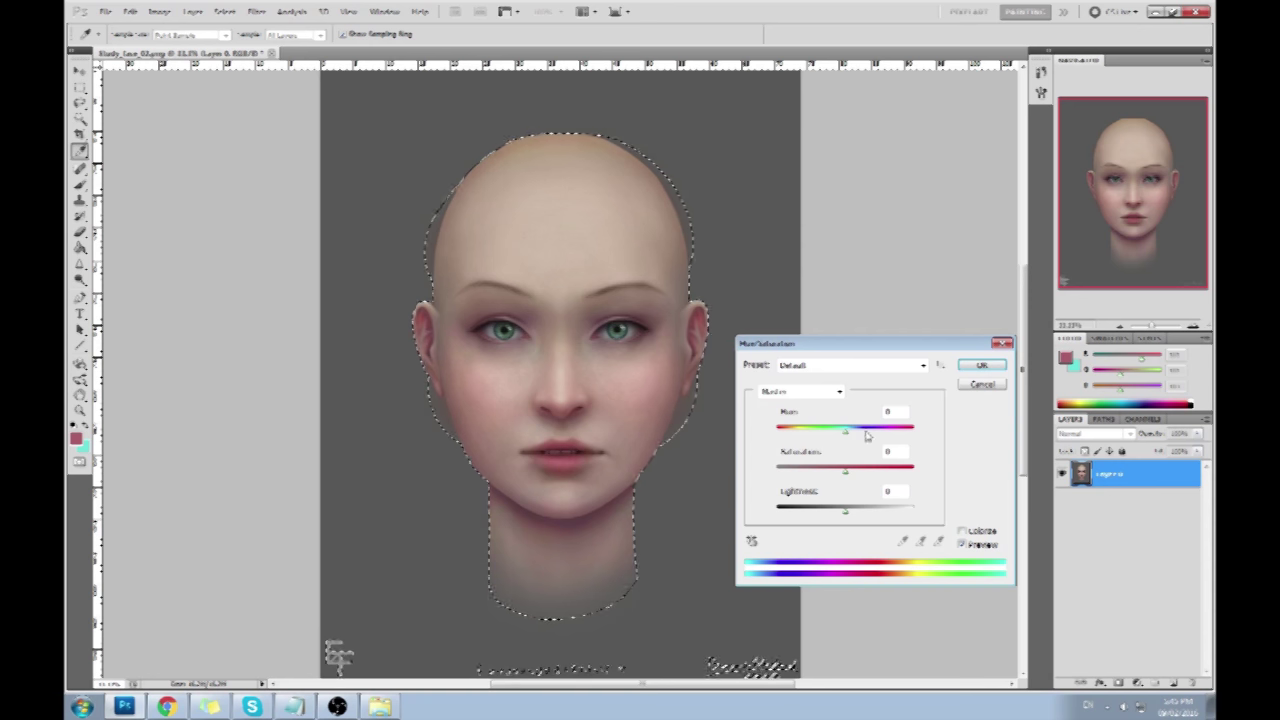
# Cancel Hue/Saturation, deselect the head, and switch to the Brush tool.
pyautogui.click(982, 386)
pyautogui.hotkey('ctrl', 'd')
pyautogui.press('b')
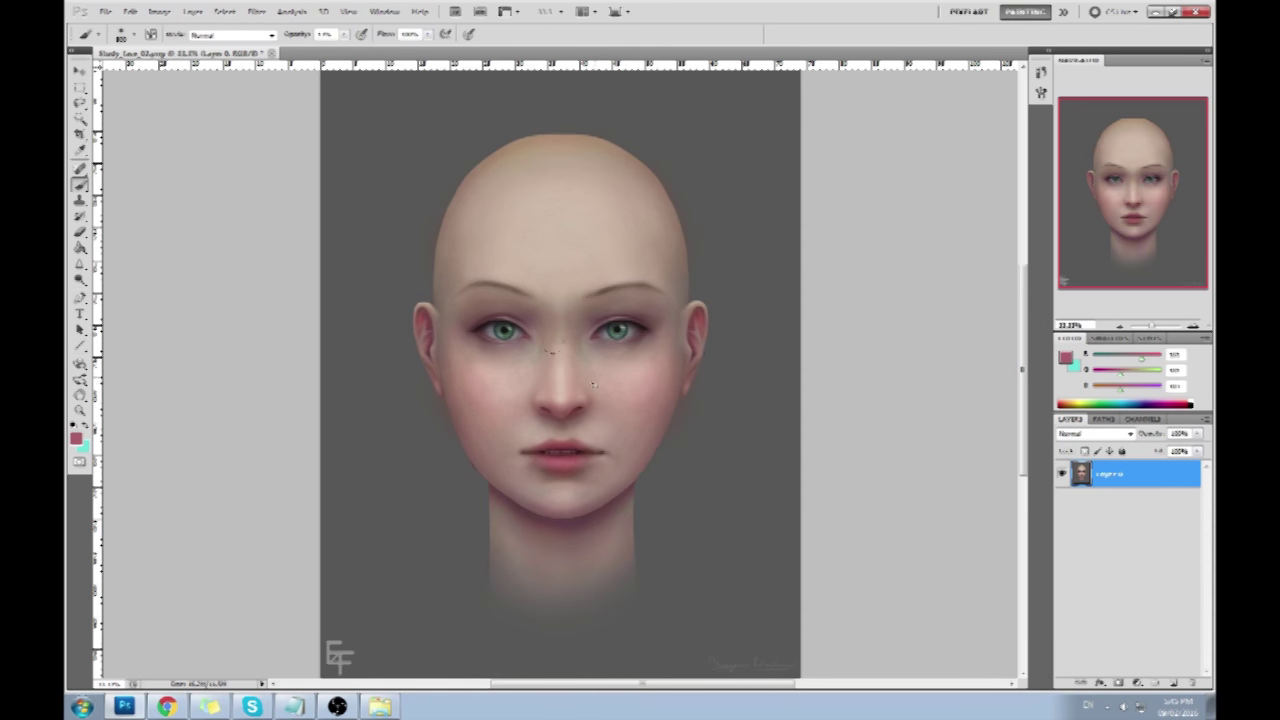
pyautogui.rightClick(940, 352)
# Add a Darken-mode layer, sample a skin tone, and size the brush to paint the lower face.
pyautogui.click(1176, 682)
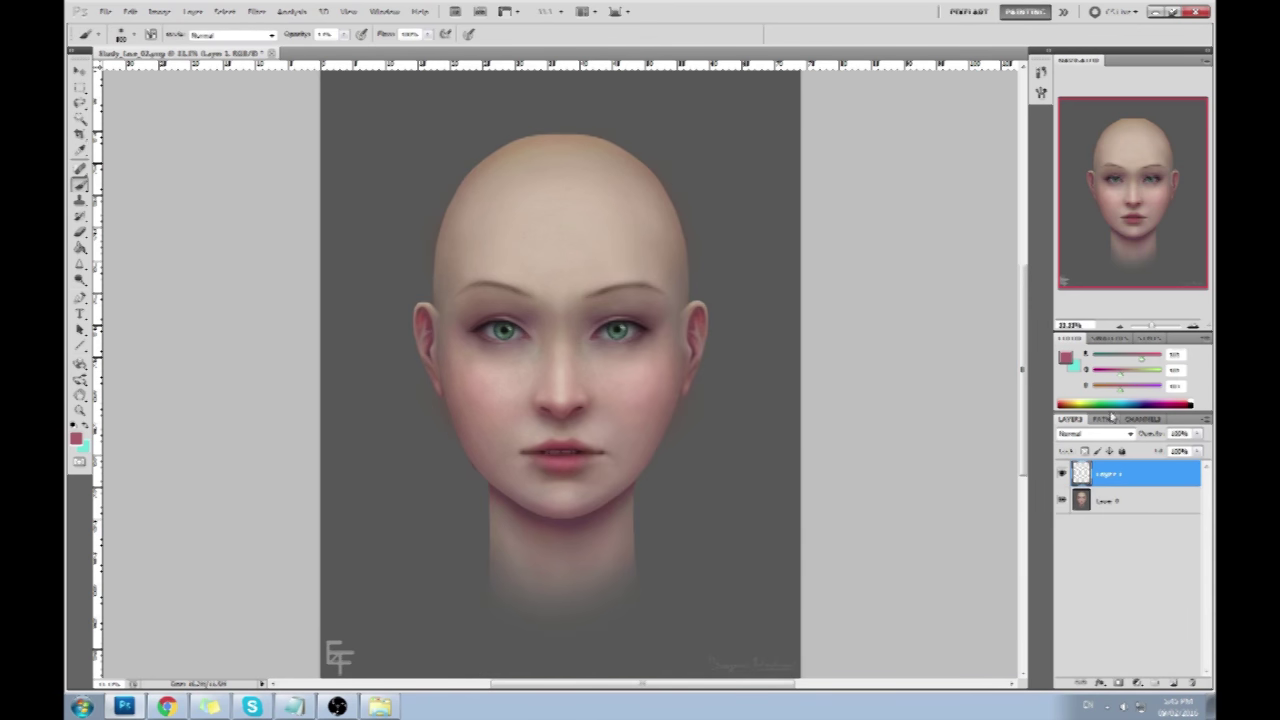
pyautogui.click(1095, 434)
pyautogui.click(1072, 113)
pyautogui.keyDown('alt'); pyautogui.click(658, 312); pyautogui.keyUp('alt')
pyautogui.press(']')
pyautogui.press(']')
pyautogui.press('[')
pyautogui.press('[')
pyautogui.press('[')
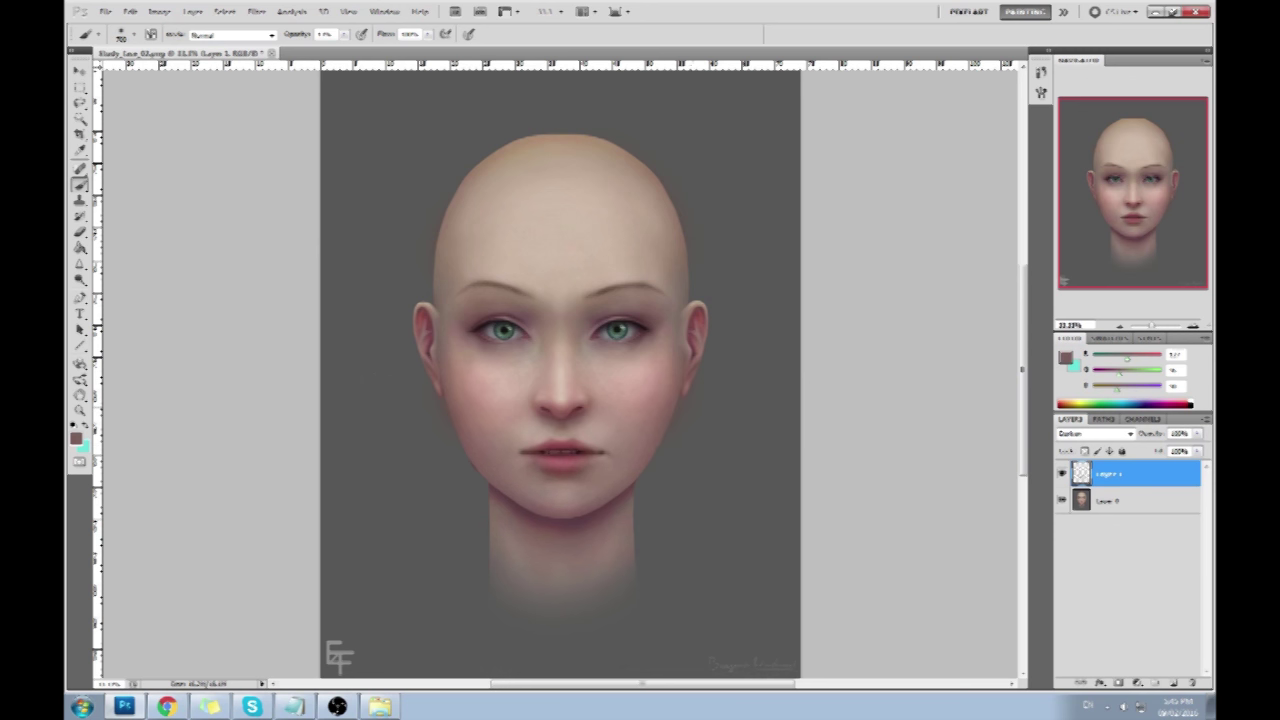
pyautogui.press('[')
pyautogui.press('[')
pyautogui.press('[')
pyautogui.press('[')
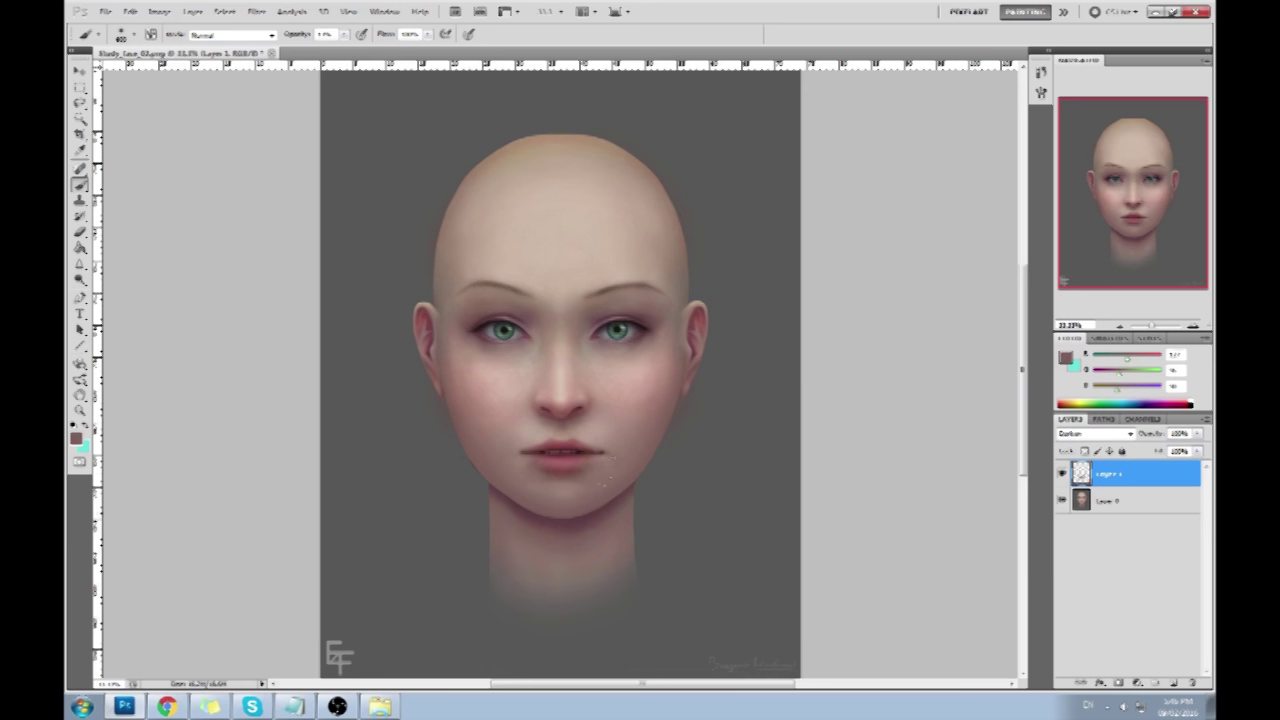
pyautogui.click(1054, 477)
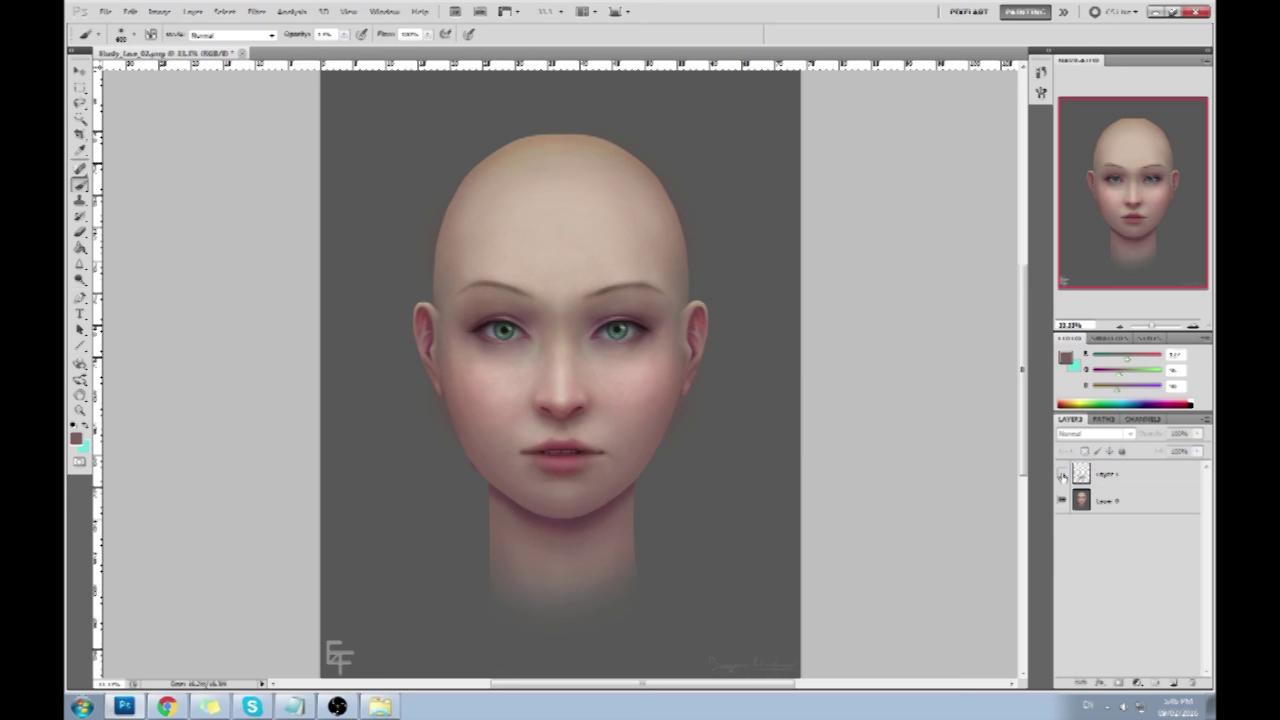
# Toggle Layer 1 on and off to compare the lower-face painting, then make it active.
pyautogui.click(1062, 474)
pyautogui.click(1062, 475)
pyautogui.click(1062, 475)
pyautogui.click(1062, 475)
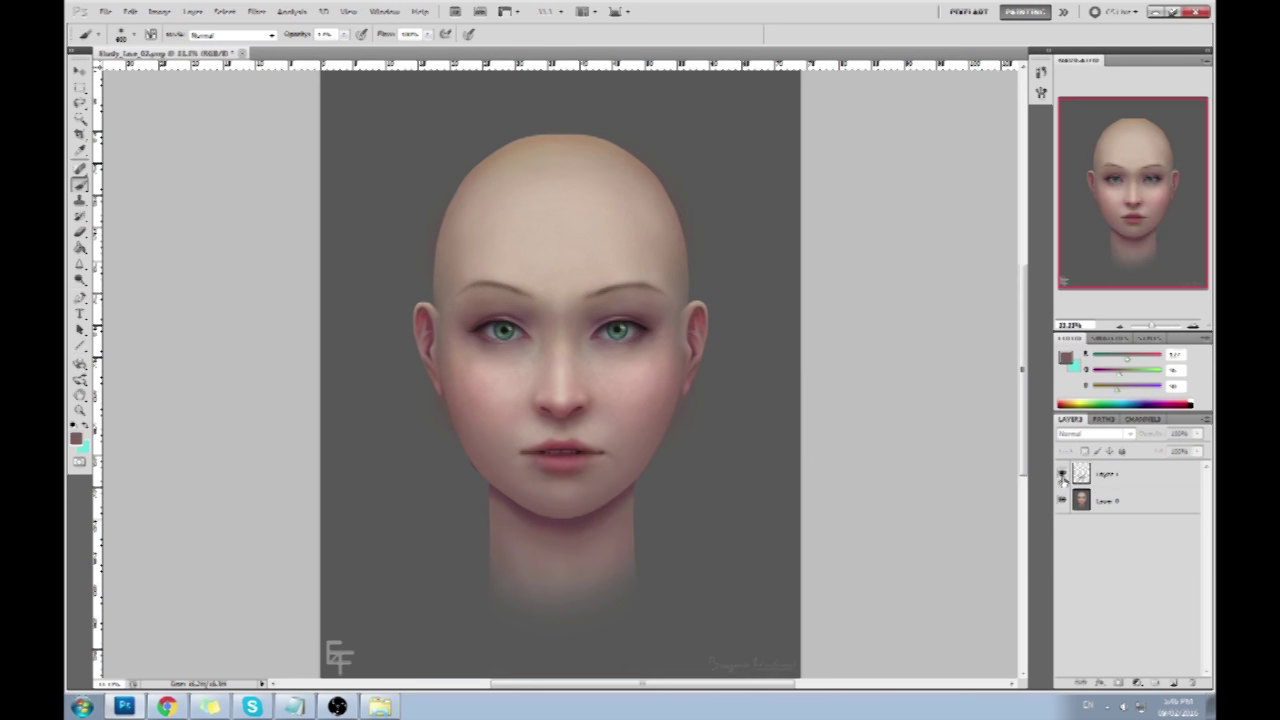
pyautogui.click(1118, 479)
# Set the Eraser to 40% opacity and toggle Layer 1 to check the mouth and chin painting.
pyautogui.press('e')
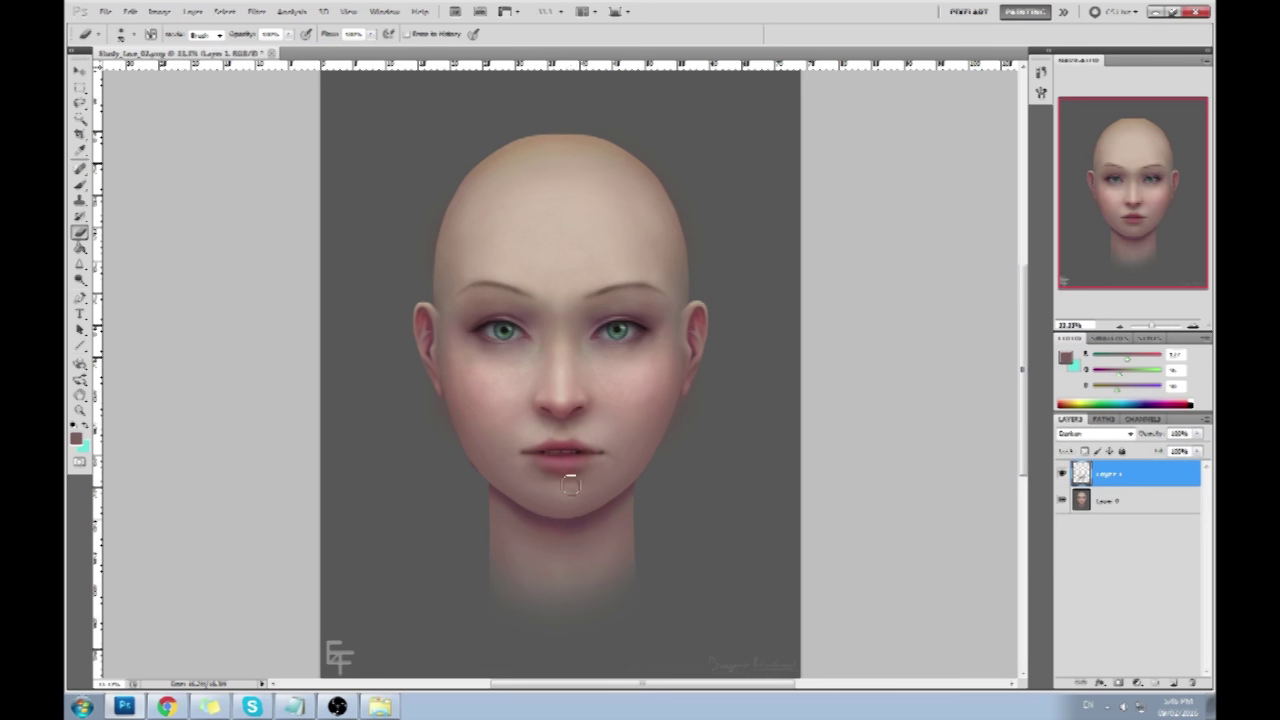
pyautogui.click(288, 34)
pyautogui.moveTo(272, 48); pyautogui.dragTo(263, 103)
pyautogui.click(1063, 476)
pyautogui.click(1064, 477)
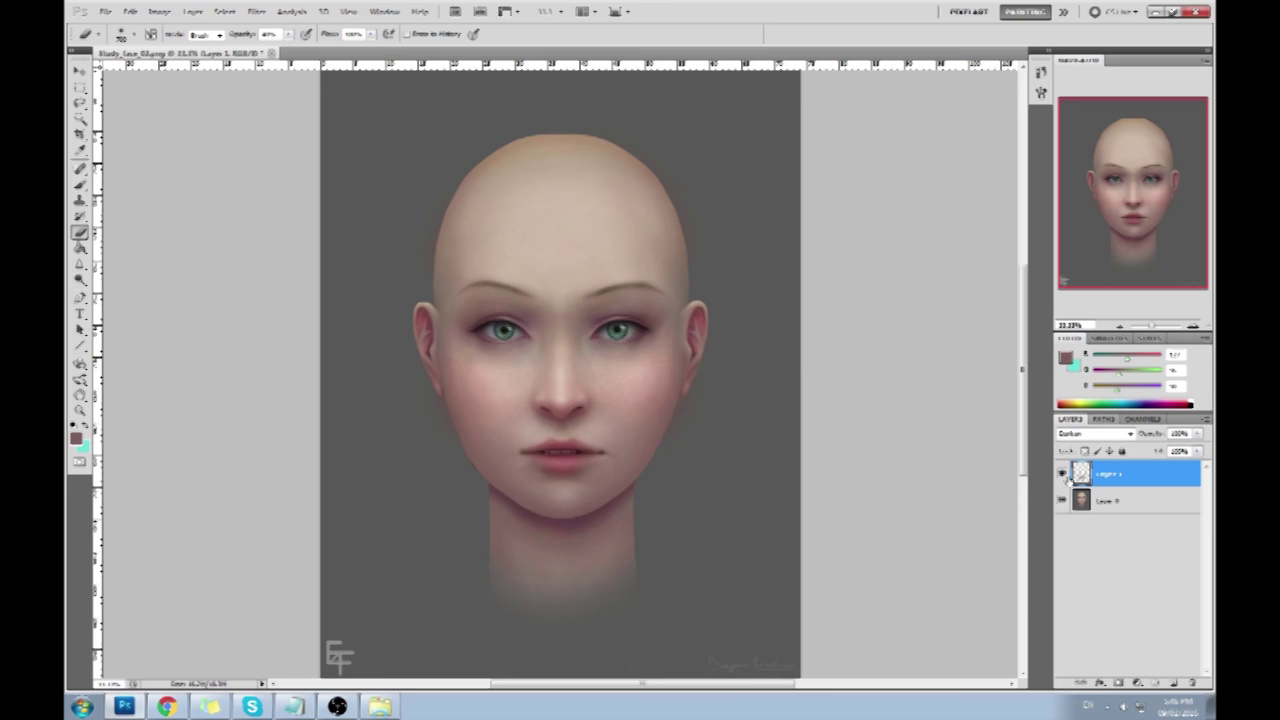
pyautogui.rightClick(1104, 484)
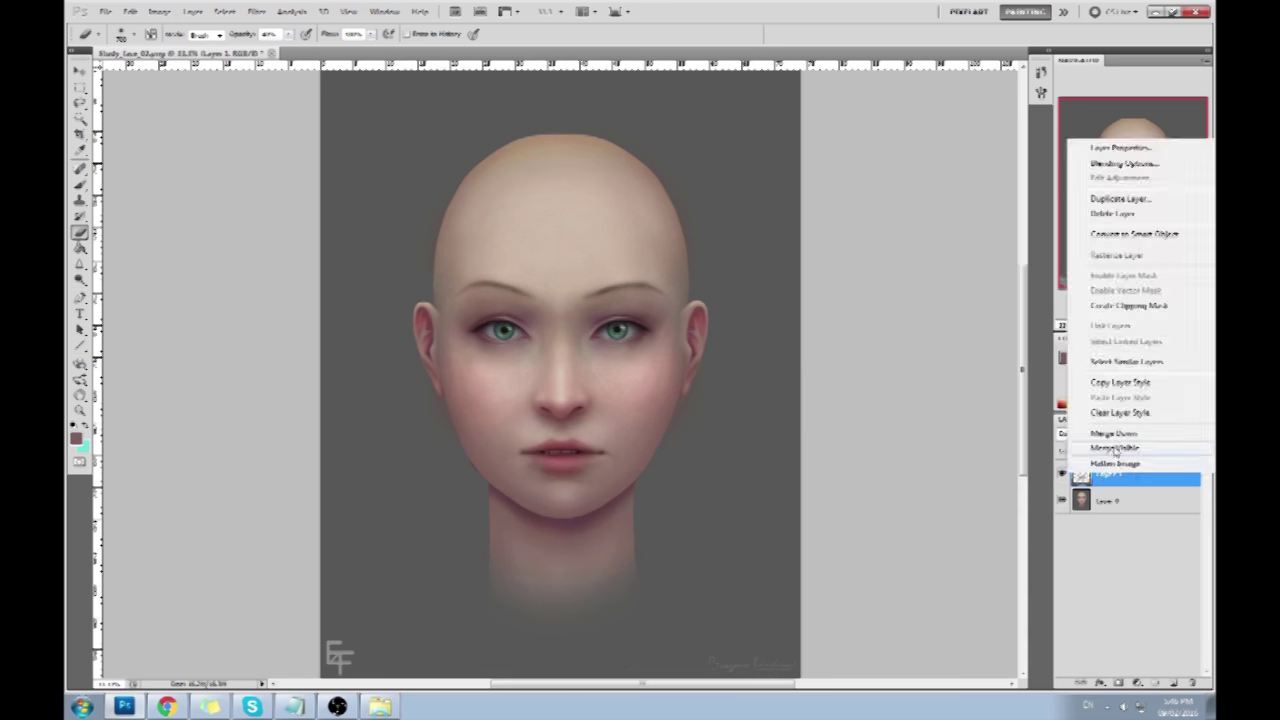
# Flatten and copy the painting, revert to the original snapshot, and paste it as a new layer.
pyautogui.click(1115, 463)
pyautogui.hotkey('ctrl', 'a')
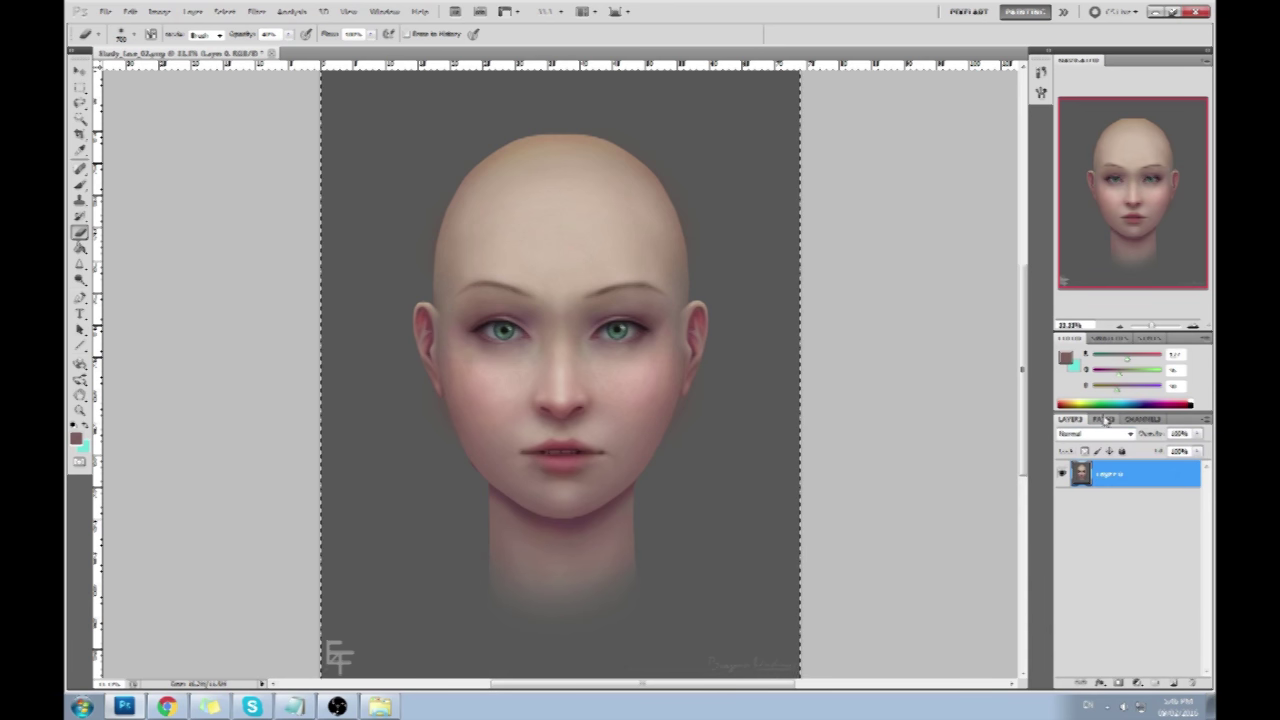
pyautogui.click(1042, 75)
pyautogui.scroll(10, 950, 250)
pyautogui.click(984, 90)
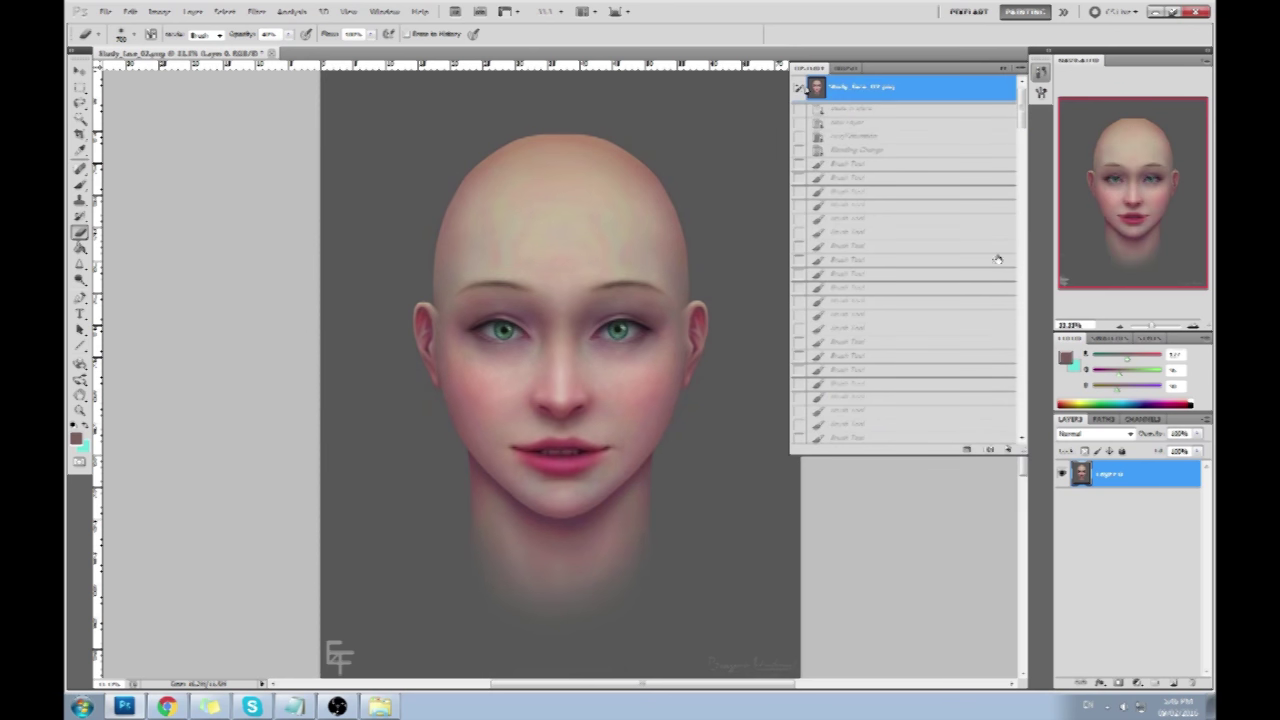
pyautogui.hotkey('ctrl', 'v')
# Toggle the repainted layer's visibility to compare it against the original face.
pyautogui.click(1004, 68)
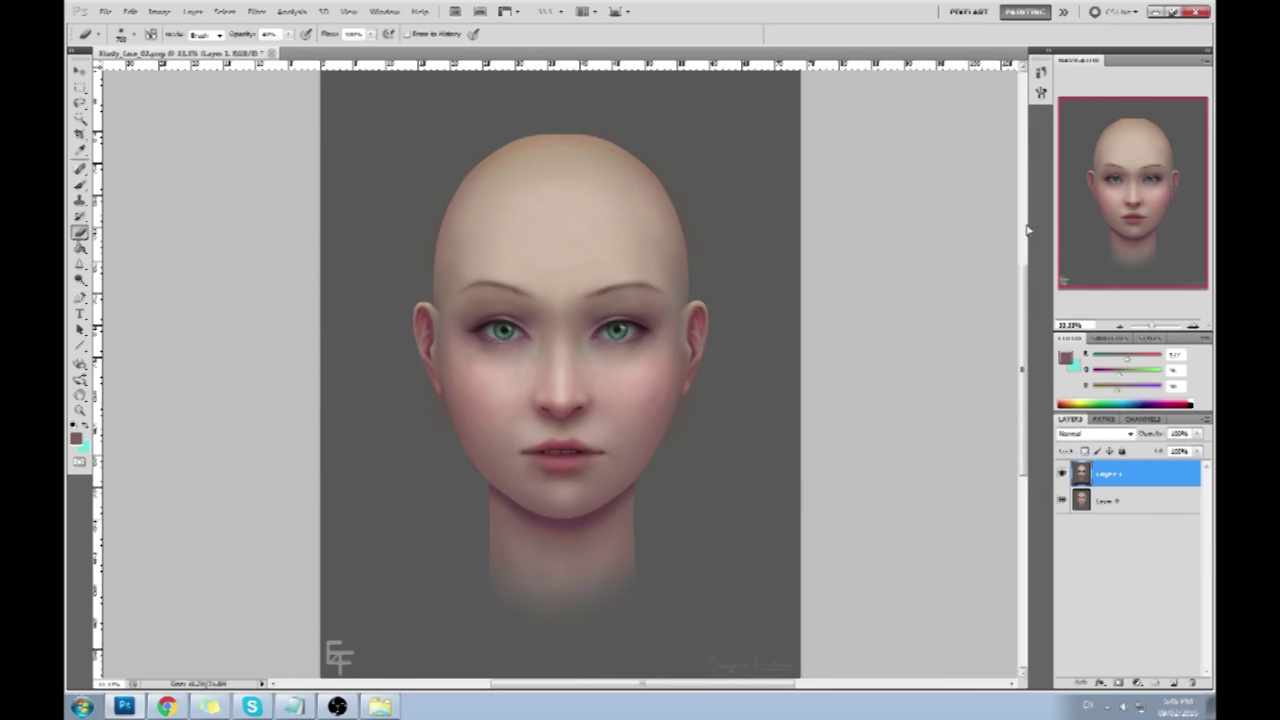
pyautogui.click(1062, 474)
pyautogui.click(1062, 475)
pyautogui.click(1062, 477)
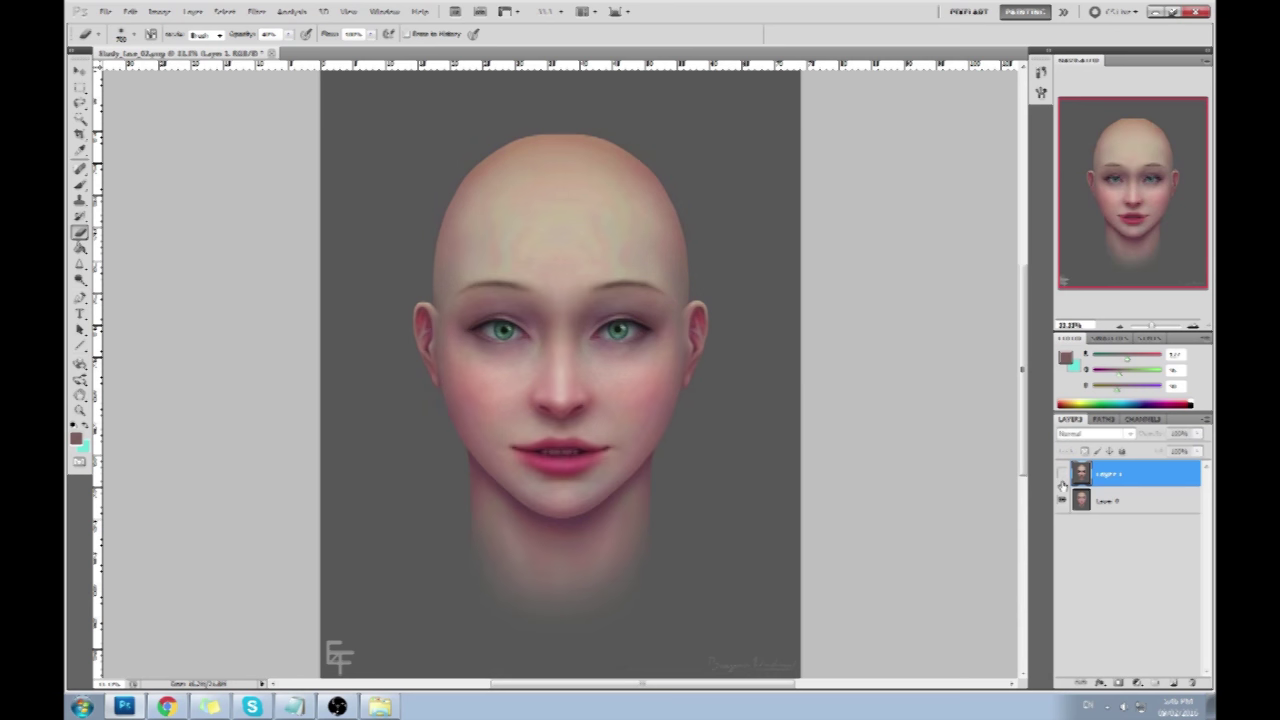
pyautogui.click(1062, 476)
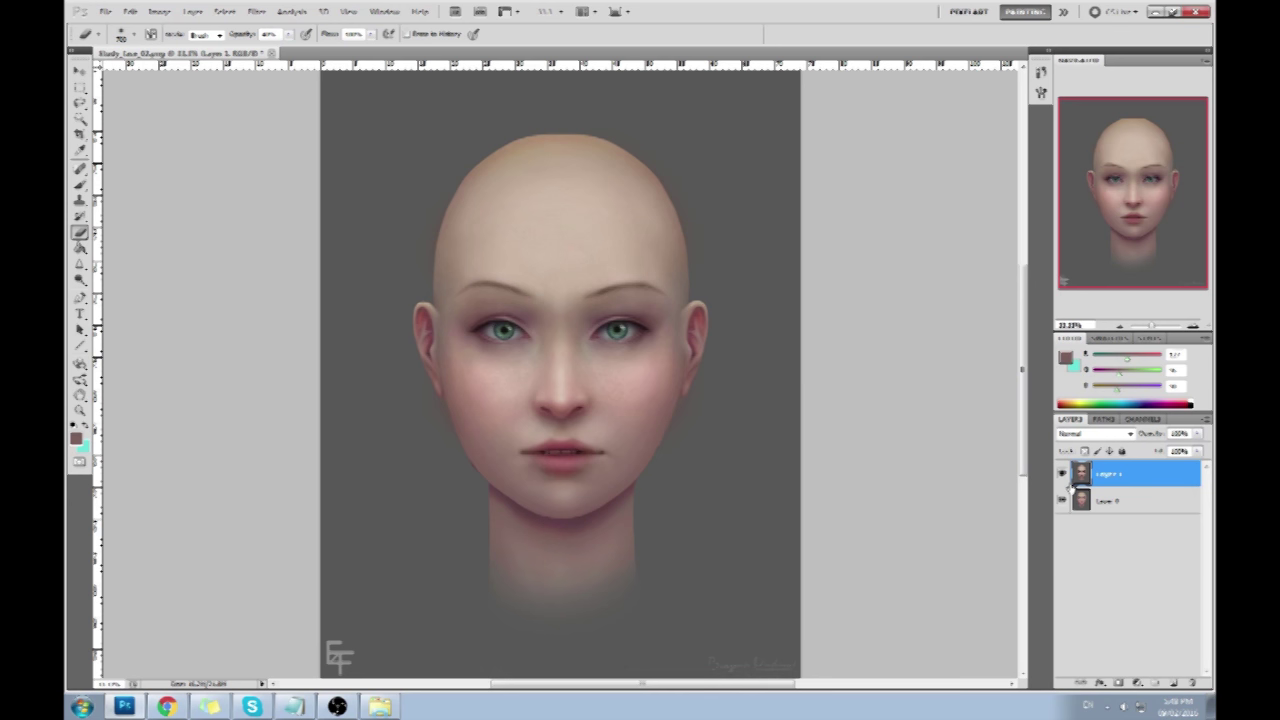
pyautogui.click(1062, 476)
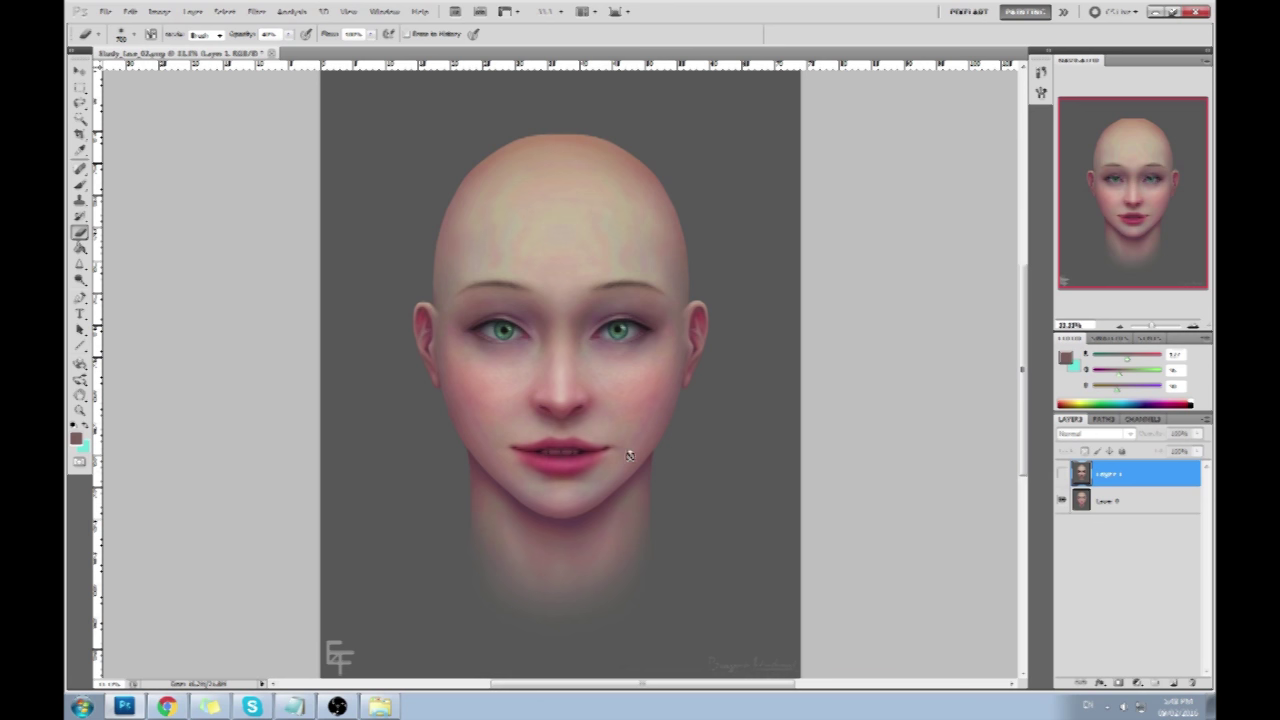
pyautogui.click(1062, 474)
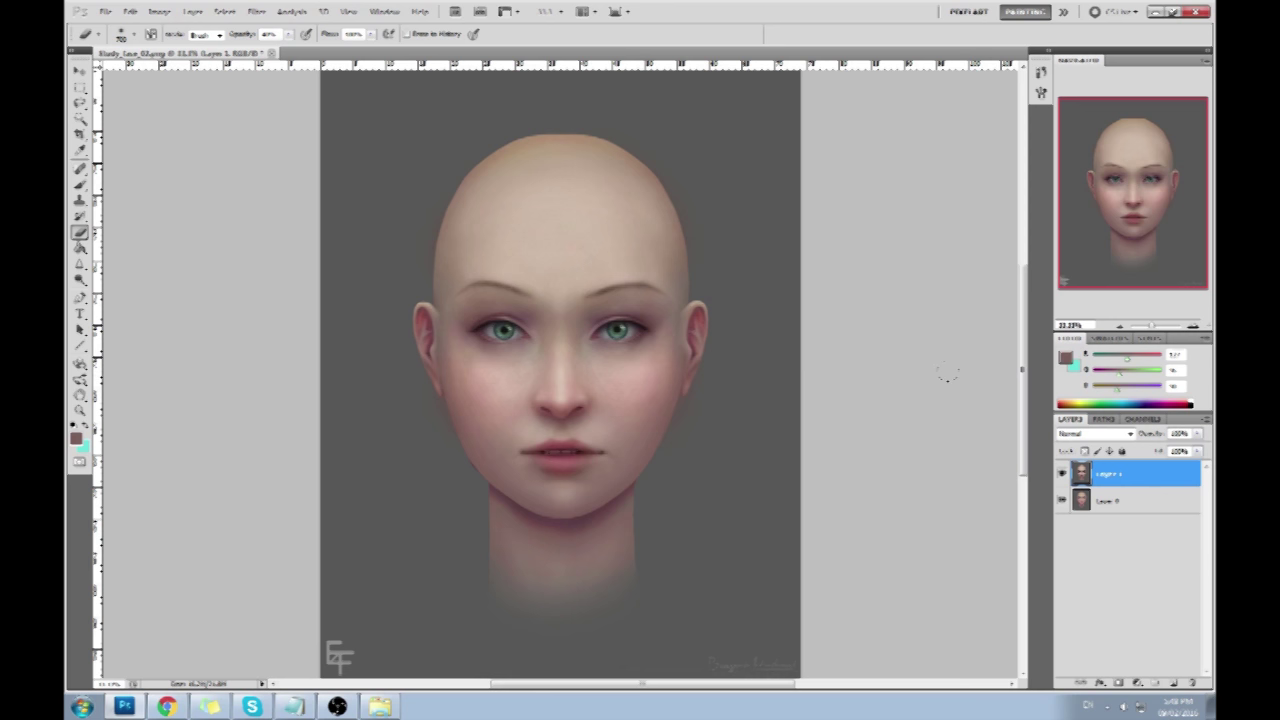
# In Liquify, push the lips with a Forward Warp brush of about 106.
pyautogui.click(254, 14)
pyautogui.click(320, 95)
pyautogui.click(1150, 113)
pyautogui.moveTo(1097, 130)
pyautogui.mouseDown()
pyautogui.moveTo(1115, 130)
pyautogui.moveTo(1098, 130)
pyautogui.mouseUp()
pyautogui.click(632, 452)
pyautogui.click(600, 428)
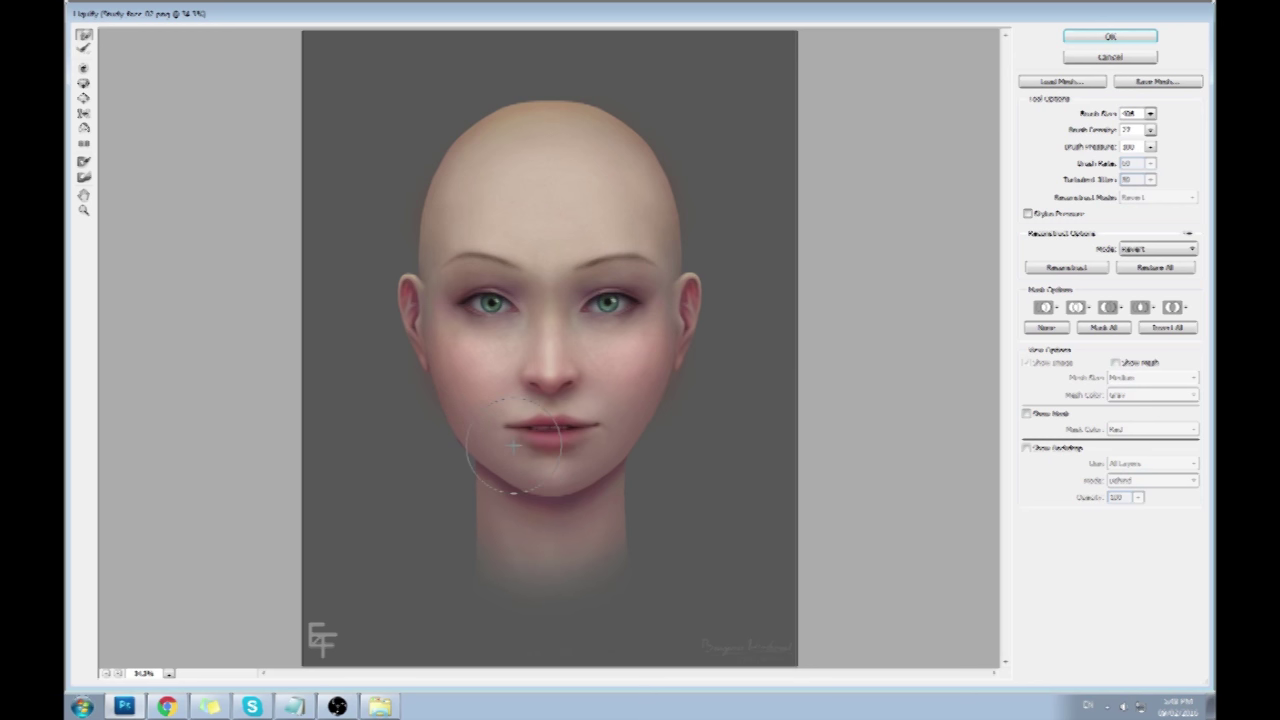
# Warp around the mouth with a ~788 brush and the cheeks at ~241, then apply.
pyautogui.click(1150, 113)
pyautogui.moveTo(1100, 130); pyautogui.dragTo(1086, 131)
pyautogui.click(520, 410)
pyautogui.click(1150, 113)
pyautogui.moveTo(1090, 132); pyautogui.dragTo(1100, 131)
pyautogui.click(648, 432)
pyautogui.press('Return')
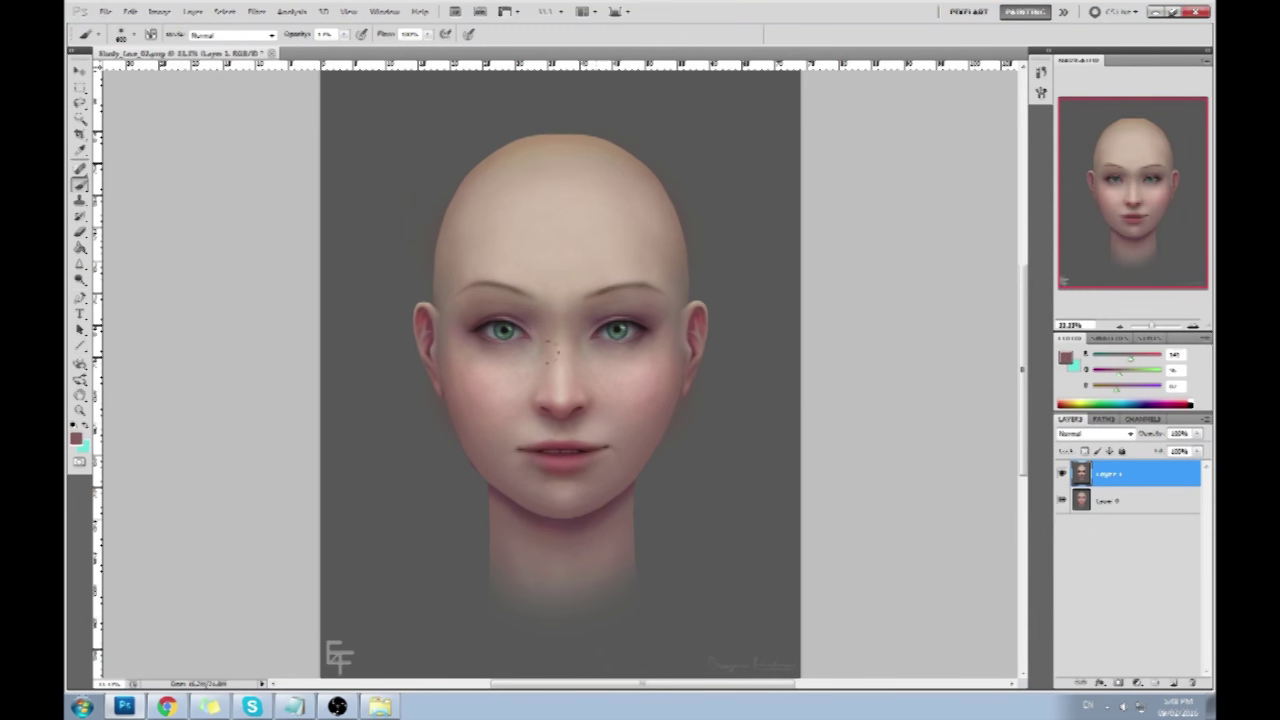
# Sample four skin tones from the face and cheeks, ending with a lighter cheek colour.
pyautogui.keyDown('alt'); pyautogui.click(636, 373); pyautogui.keyUp('alt')
pyautogui.keyDown('alt'); pyautogui.click(475, 370); pyautogui.keyUp('alt')
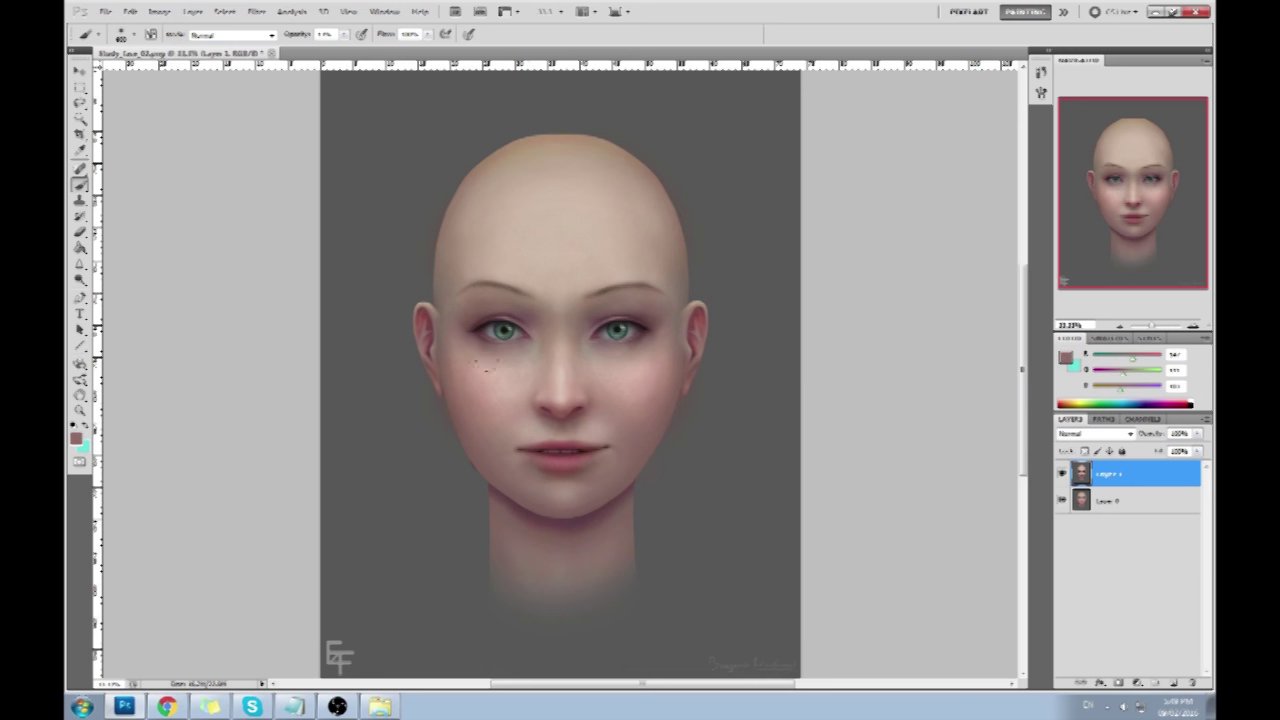
pyautogui.keyDown('alt'); pyautogui.click(529, 404); pyautogui.keyUp('alt')
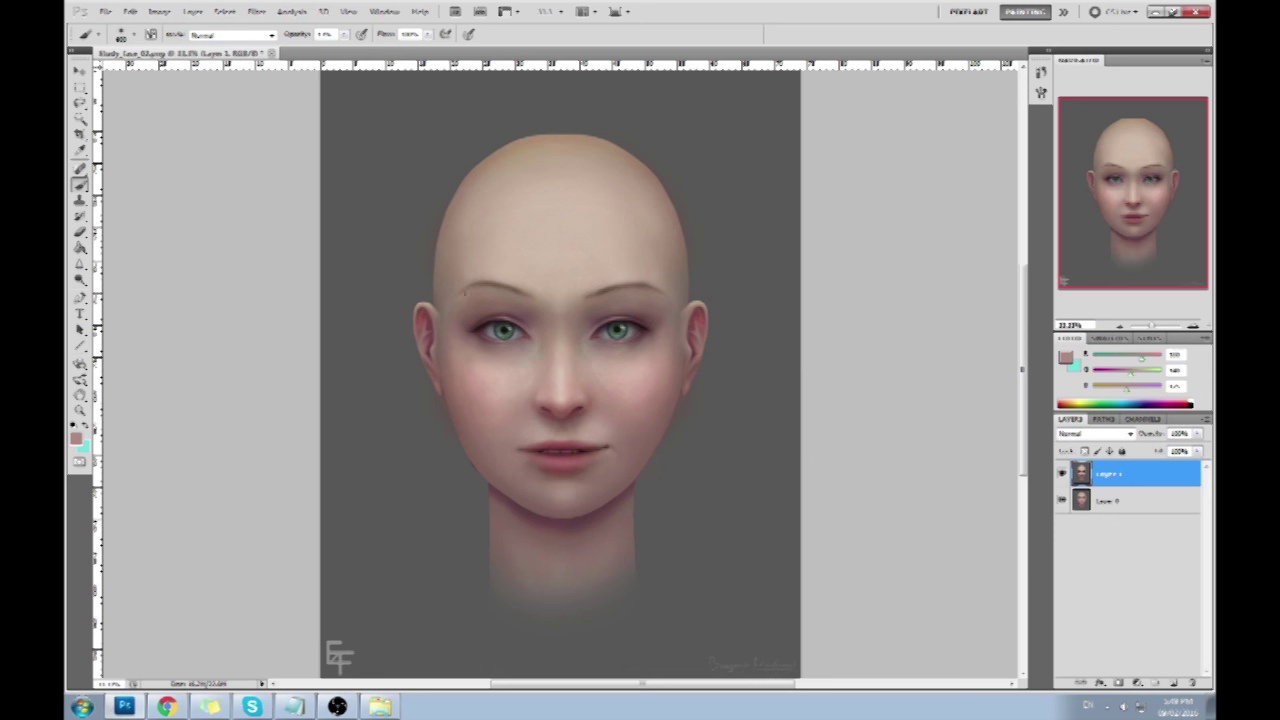
pyautogui.keyDown('alt'); pyautogui.click(490, 367); pyautogui.keyUp('alt')
# Warp the area around the eyes in Liquify, then step back to the Liquify state in History.
pyautogui.click(256, 11)
pyautogui.click(280, 88)
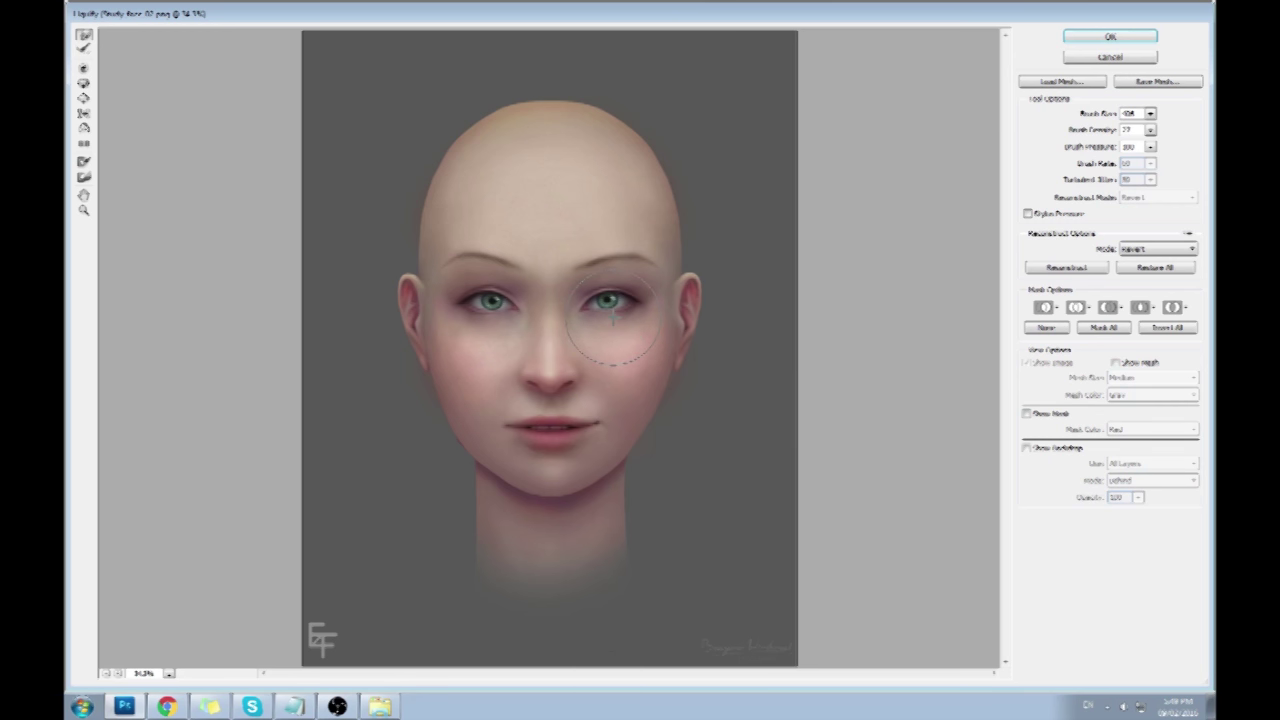
pyautogui.click(1110, 36)
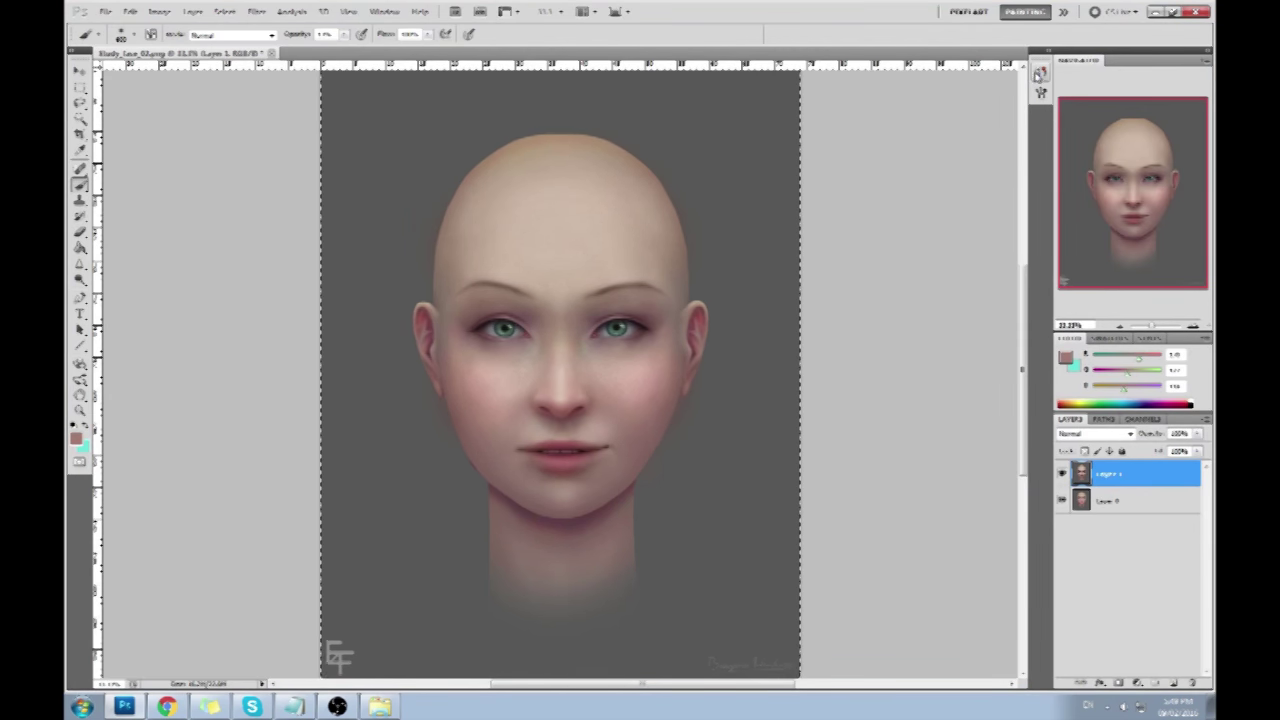
pyautogui.press('F9')
pyautogui.click(864, 218)
# Stamp a new layer from before the eye warp and erase to history at 100% on both eyes.
pyautogui.click(866, 205)
pyautogui.hotkey('ctrl', 'alt', 'shift', 'e')
pyautogui.click(1004, 68)
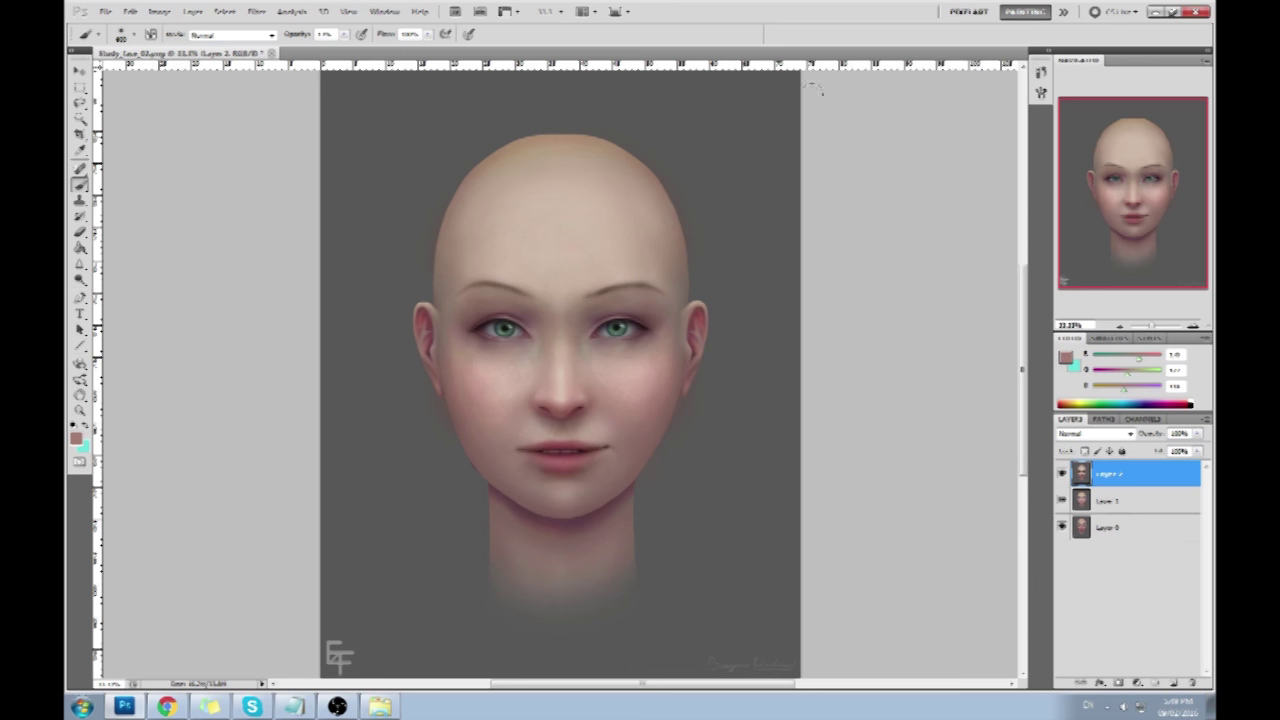
pyautogui.press('e')
pyautogui.click(281, 34)
pyautogui.click(338, 48)
pyautogui.moveTo(507, 329)
pyautogui.mouseDown()
pyautogui.moveTo(492, 335)
pyautogui.moveTo(519, 337)
pyautogui.mouseUp()
pyautogui.moveTo(658, 336); pyautogui.dragTo(614, 328)
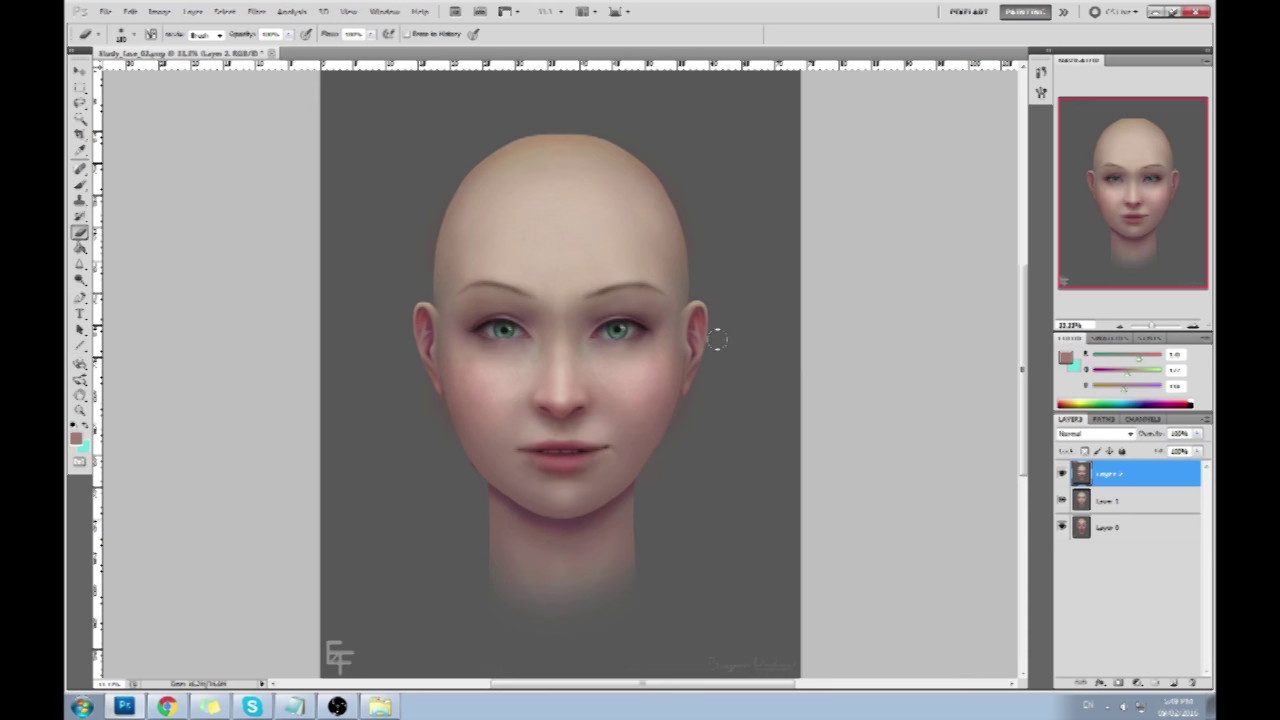
# Compare versions by toggling Layer 2 and Layer 1, then merge Layer 2 down.
pyautogui.click(1062, 476)
pyautogui.click(1062, 500)
pyautogui.click(1062, 500)
pyautogui.click(1062, 500)
pyautogui.click(1062, 474)
pyautogui.rightClick(1122, 474)
pyautogui.click(1122, 440)
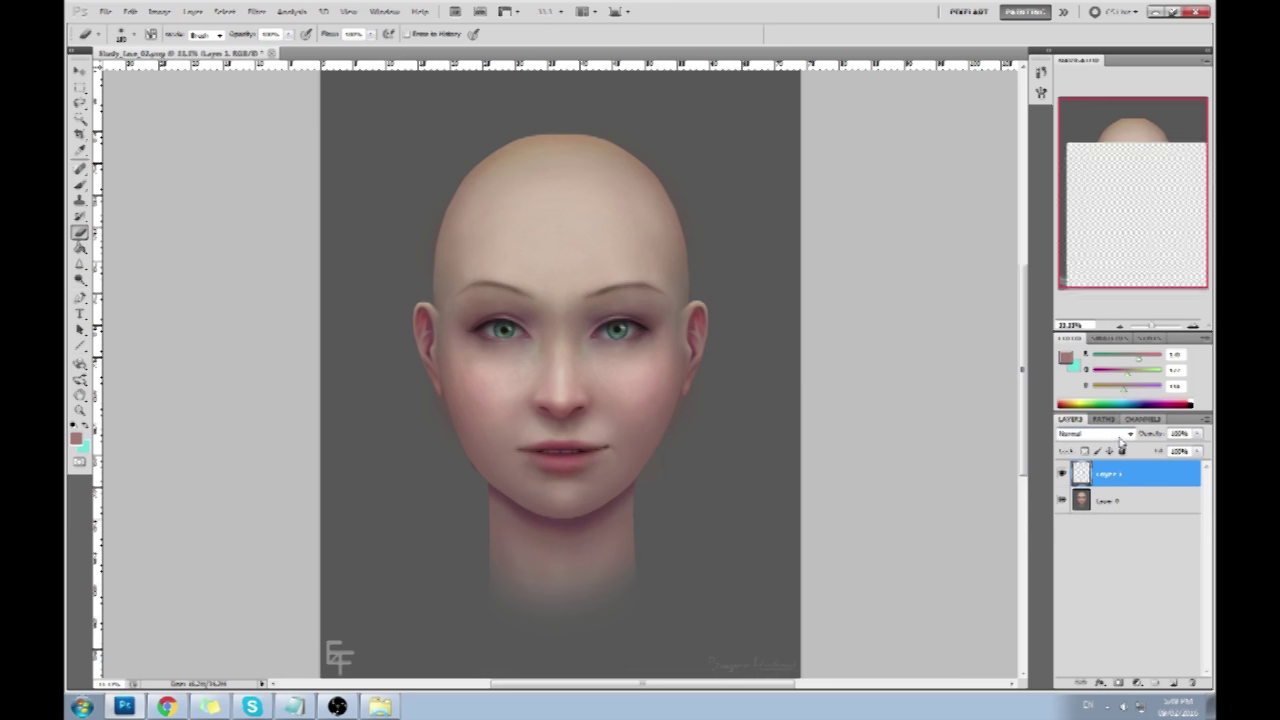
# Select all, revert to the original snapshot, and paste the latest face as Layer 2 to compare.
pyautogui.hotkey('ctrl', 'a')
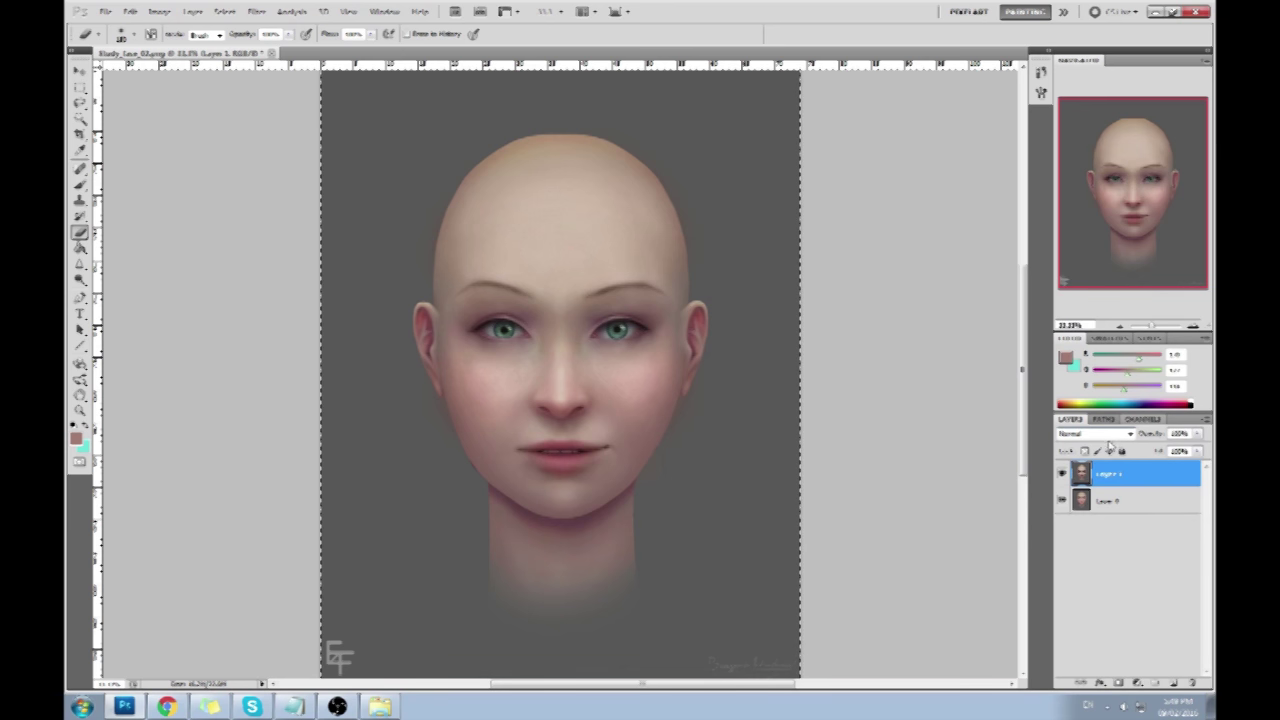
pyautogui.click(1038, 73)
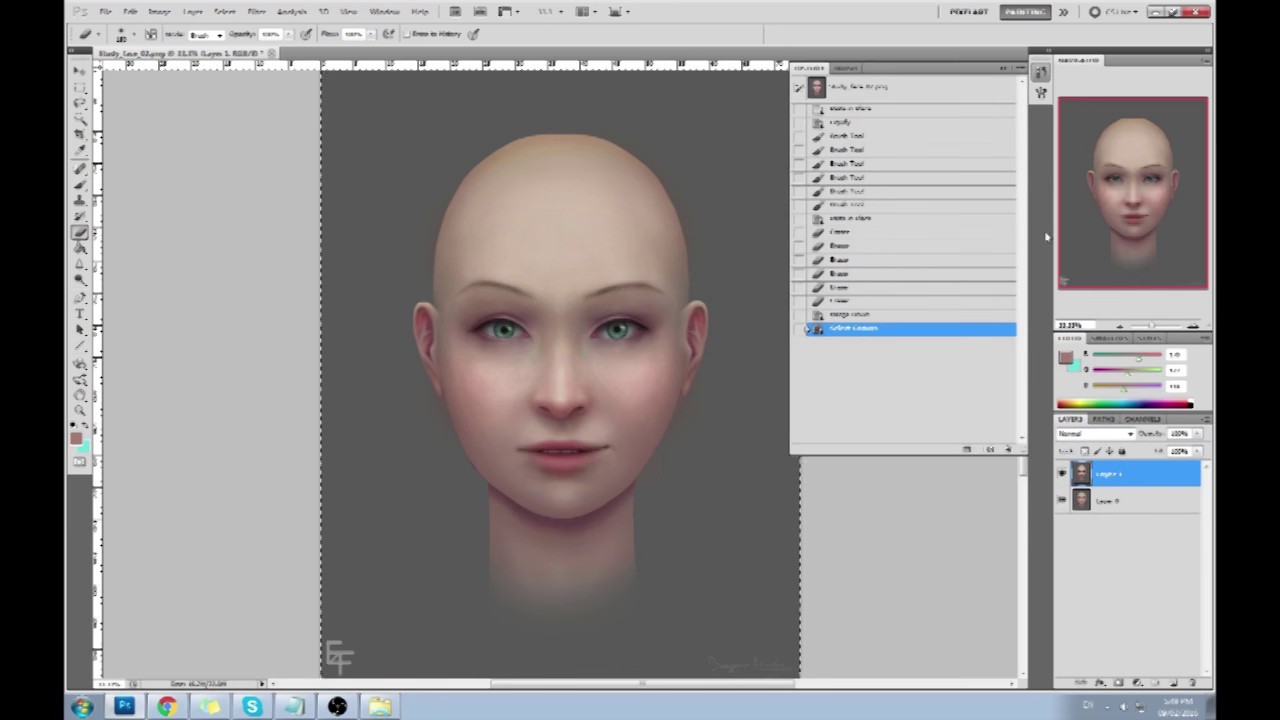
pyautogui.click(857, 301)
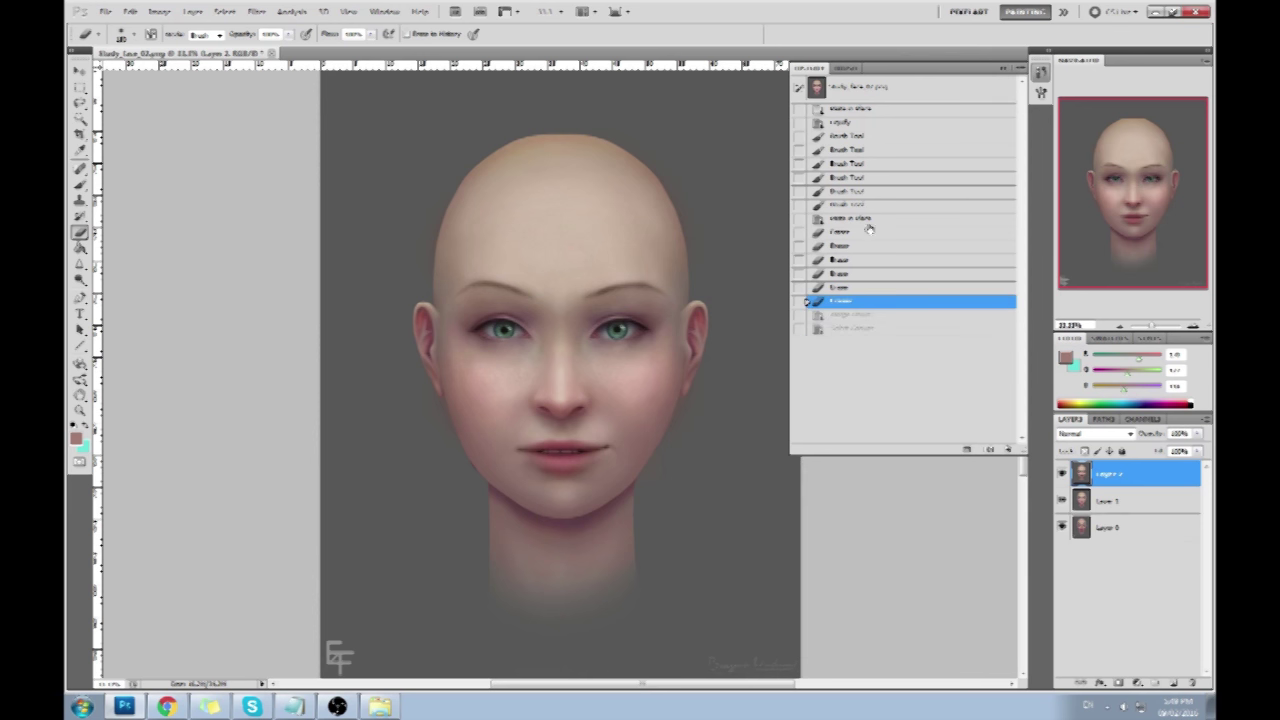
pyautogui.click(855, 110)
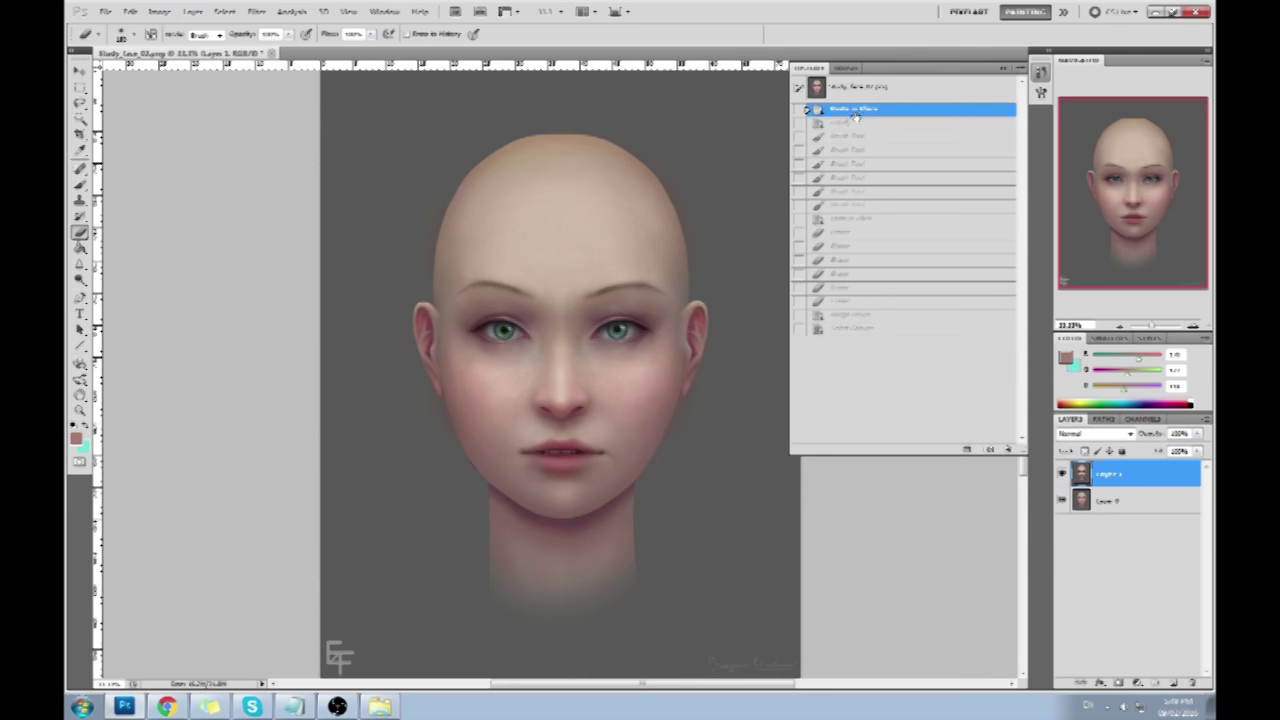
pyautogui.click(854, 123)
pyautogui.click(857, 110)
pyautogui.hotkey('ctrl', 'j')
pyautogui.click(1003, 68)
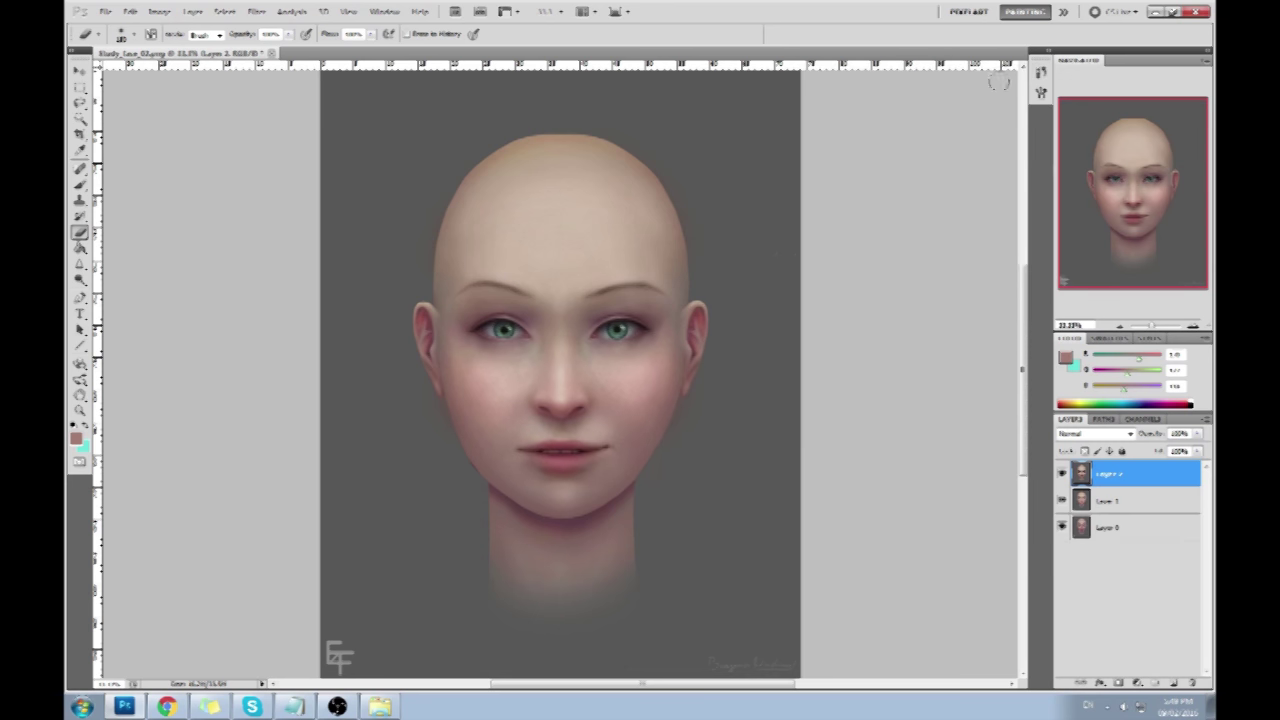
pyautogui.click(1062, 474)
pyautogui.click(1062, 474)
# Hide Layer 2 and delete it, keeping only Layer 1 and Layer 0.
pyautogui.click(1062, 475)
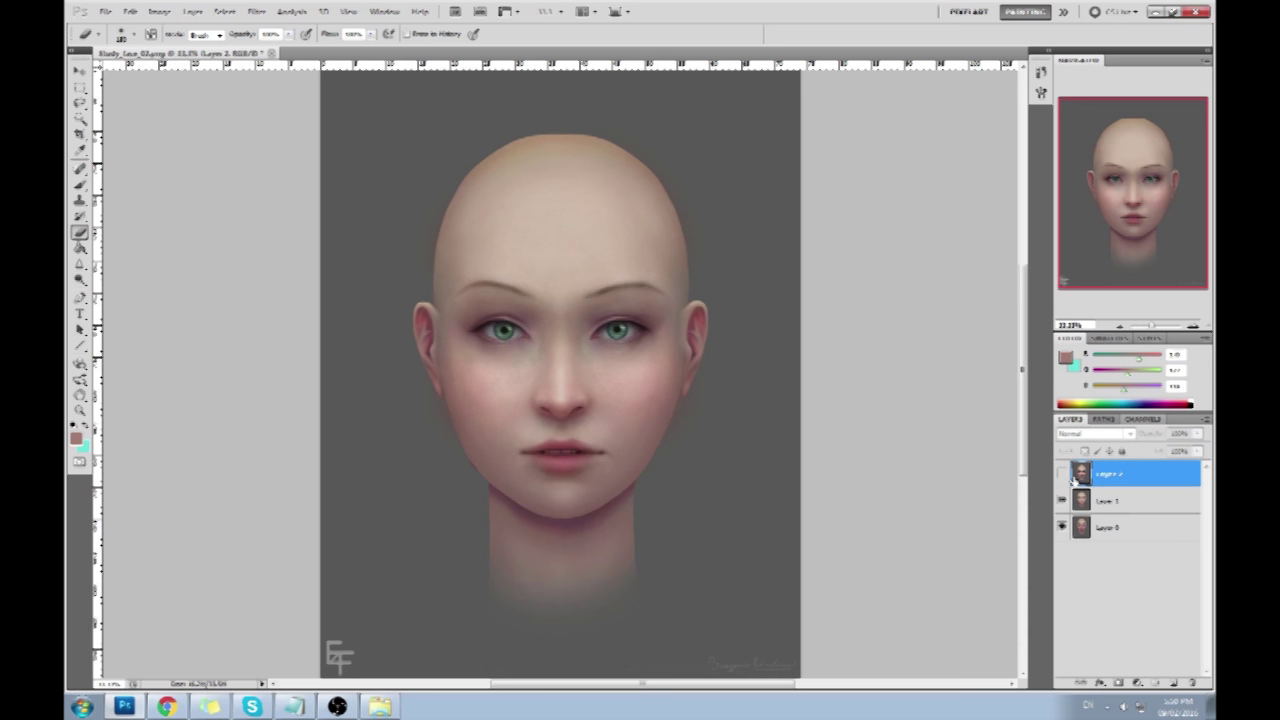
pyautogui.click(1192, 683)
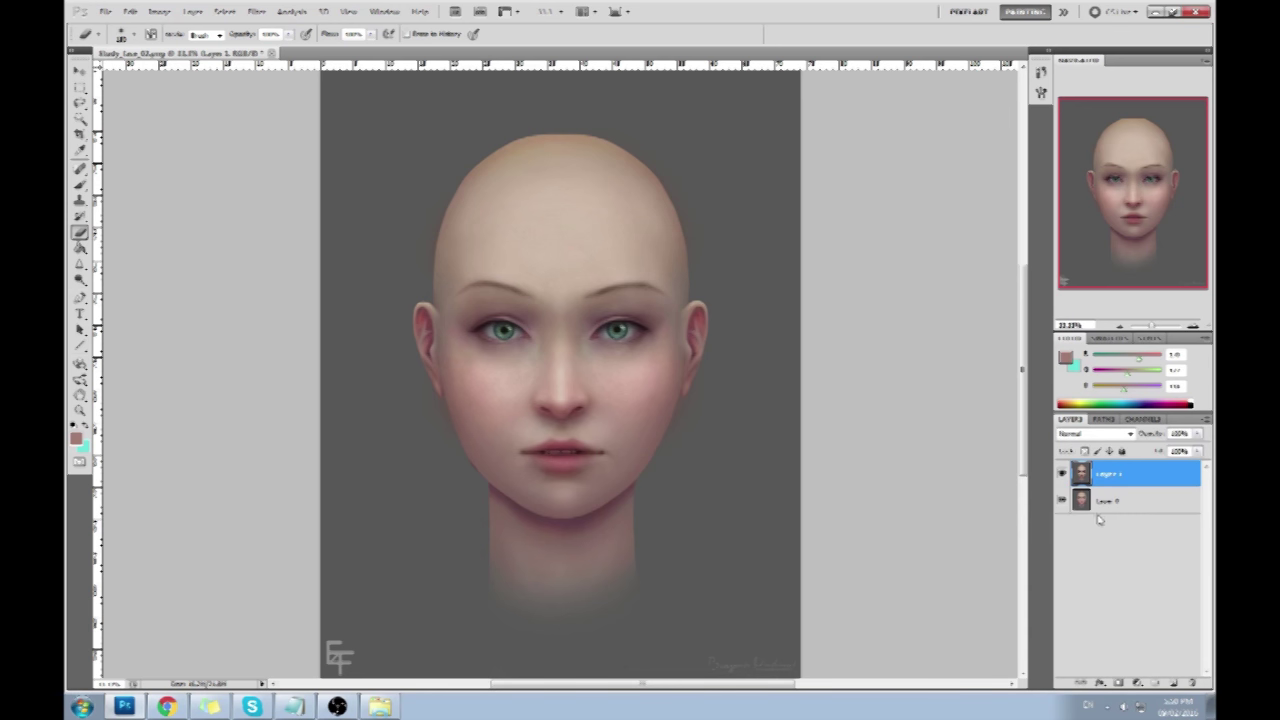
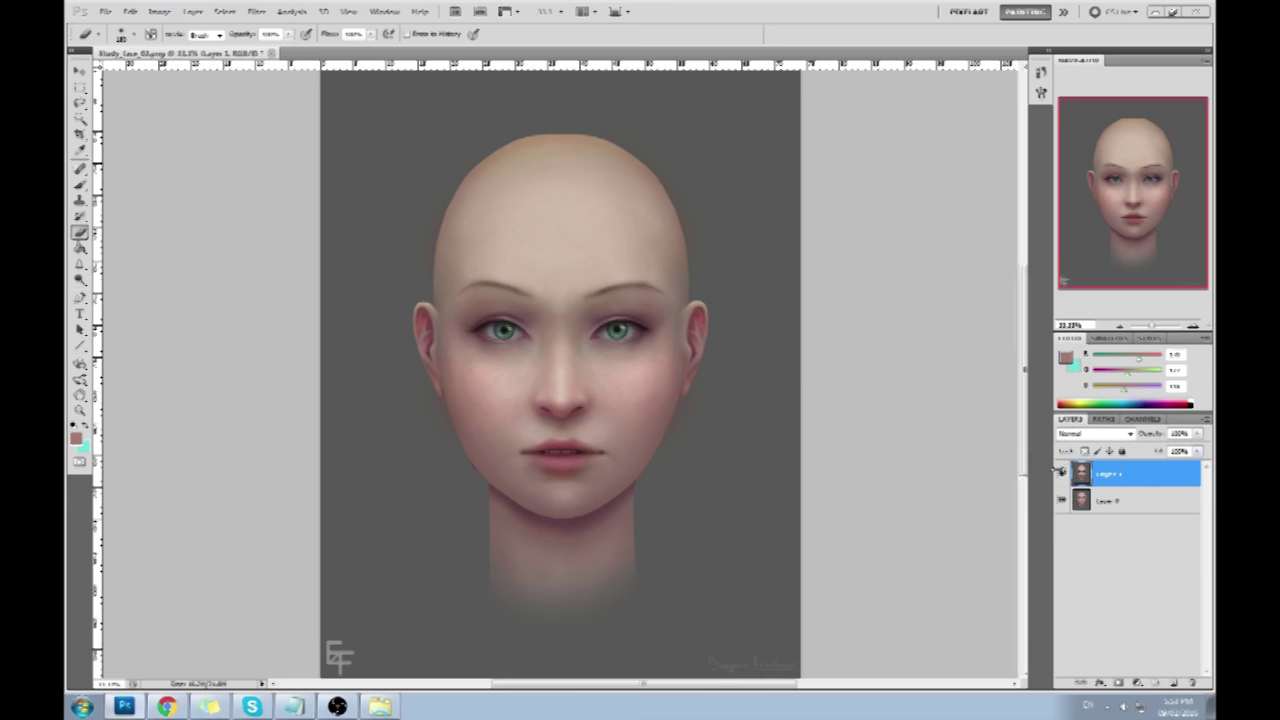
# Compare Layer 1 on and off, flatten the image, and save and close Study_face_02.png.
pyautogui.click(1064, 473)
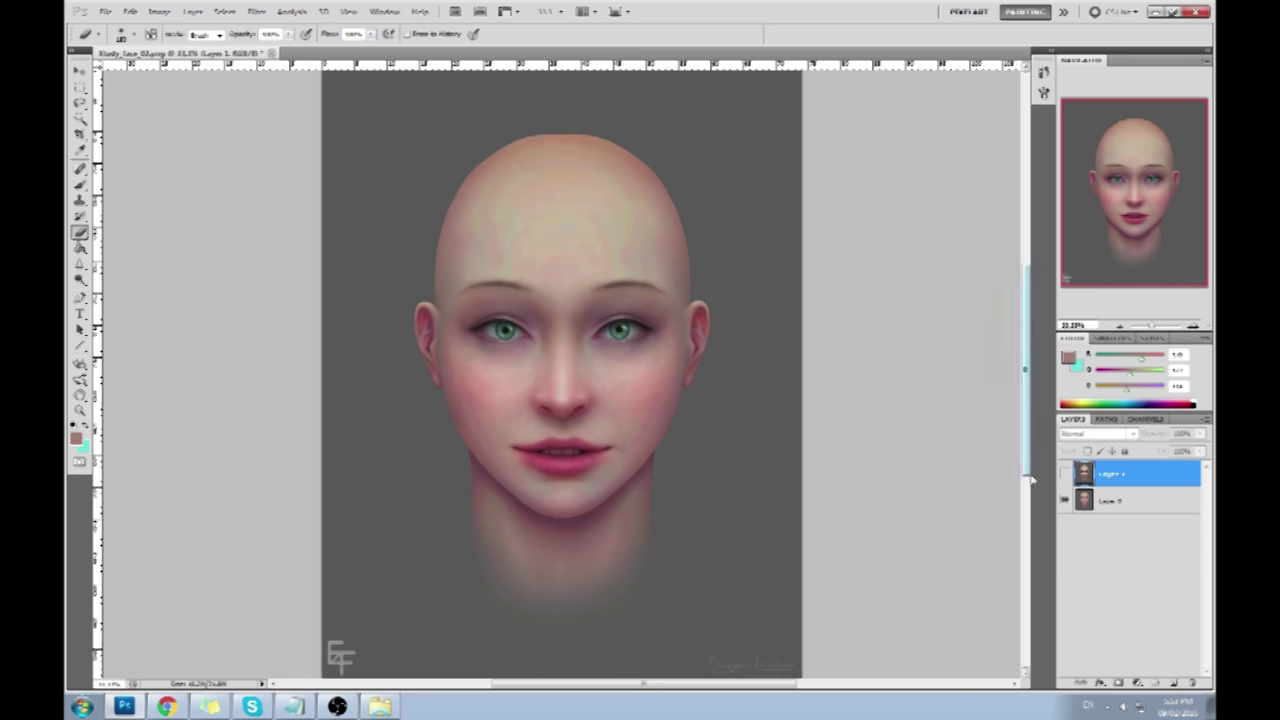
pyautogui.click(1065, 474)
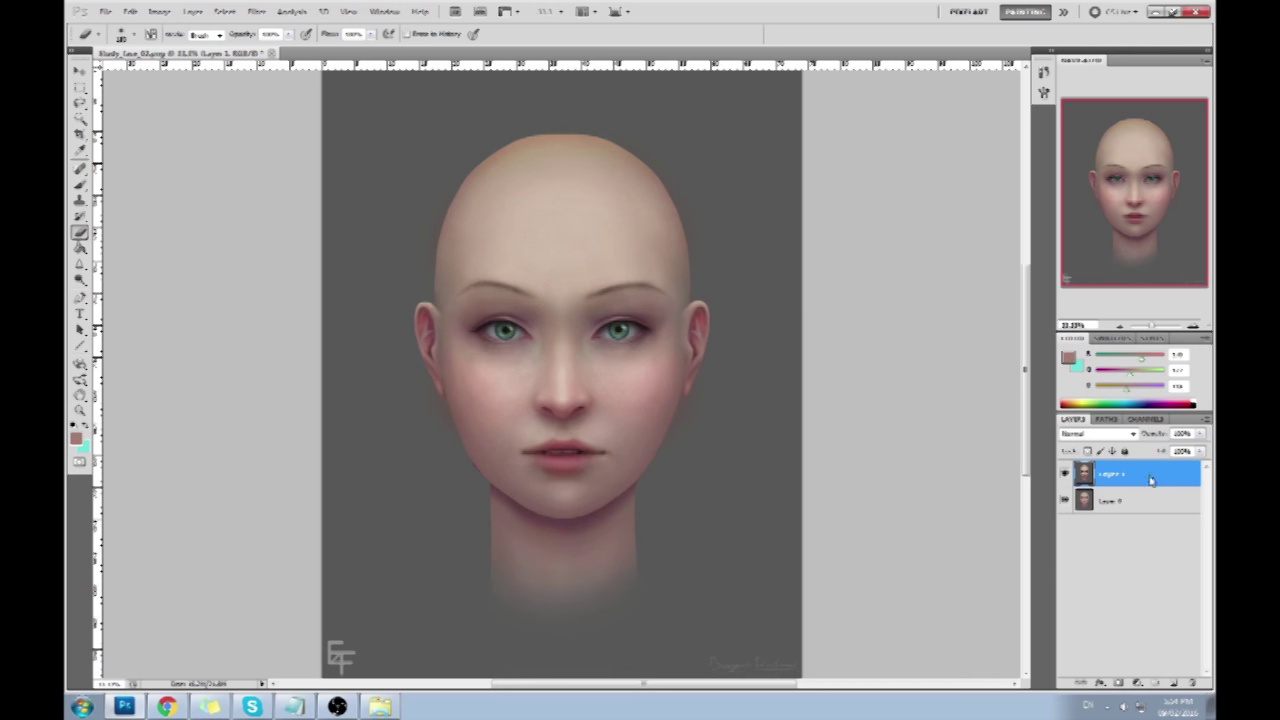
pyautogui.rightClick(1150, 480)
pyautogui.click(1145, 468)
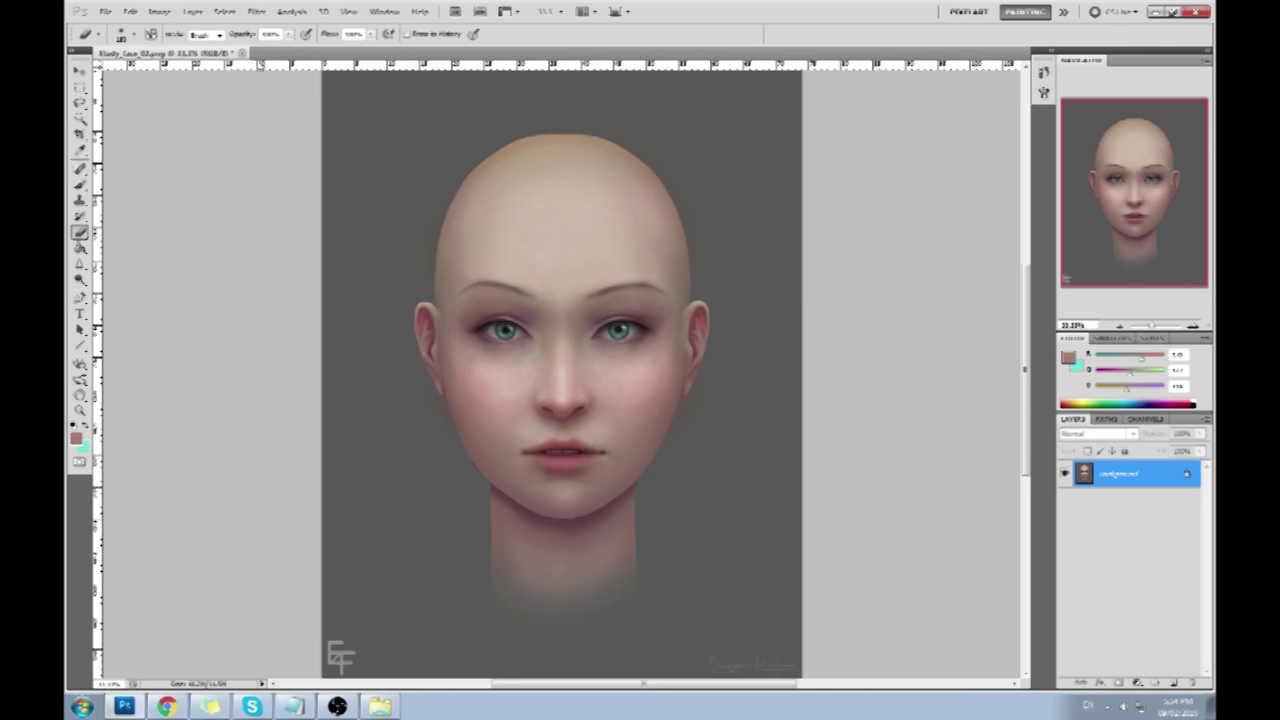
pyautogui.click(242, 53)
pyautogui.click(626, 272)
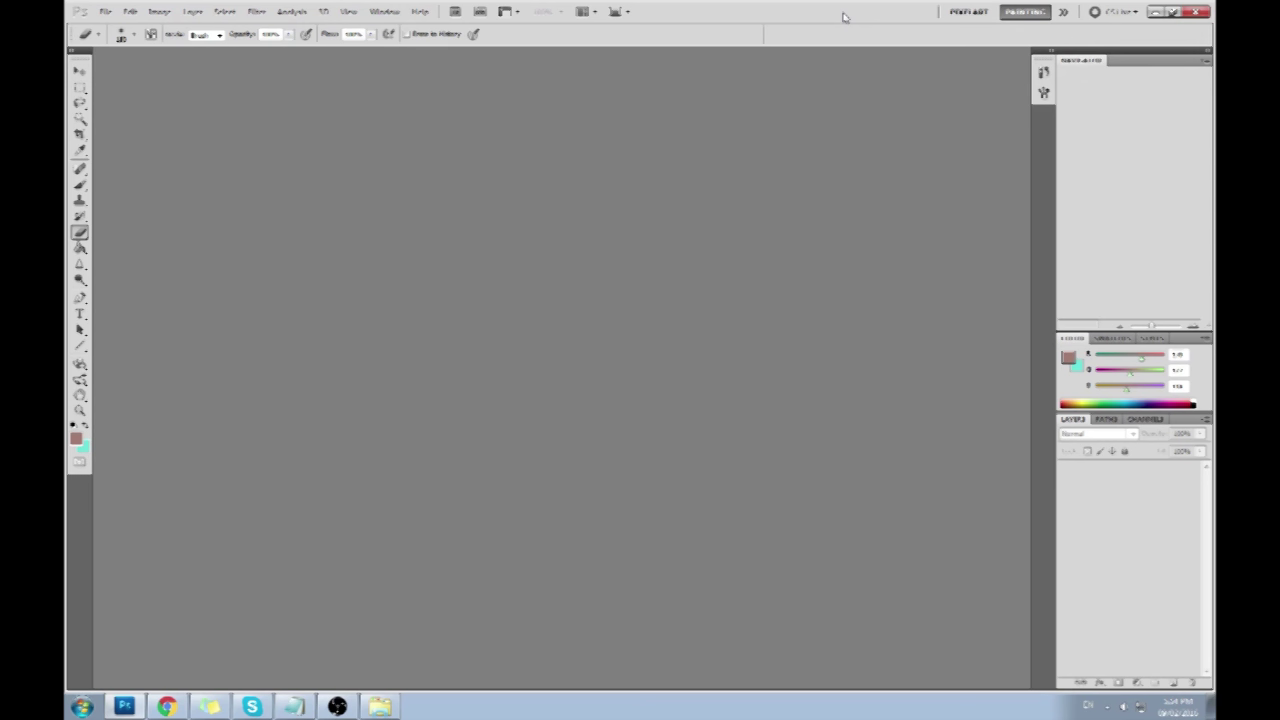
# Drag the grayscale pointed-ear portrait PNG from the desktop into Photoshop, then maximize the window.
pyautogui.doubleClick(843, 16)
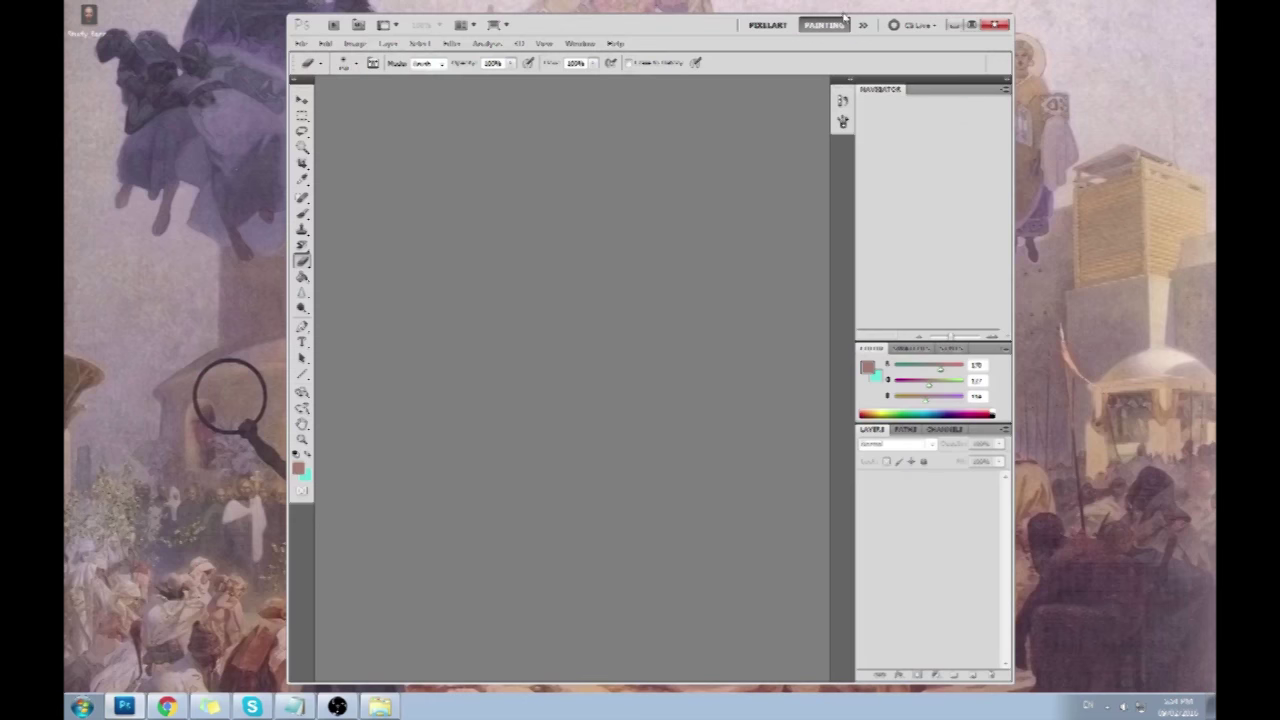
pyautogui.moveTo(667, 28); pyautogui.dragTo(645, 26)
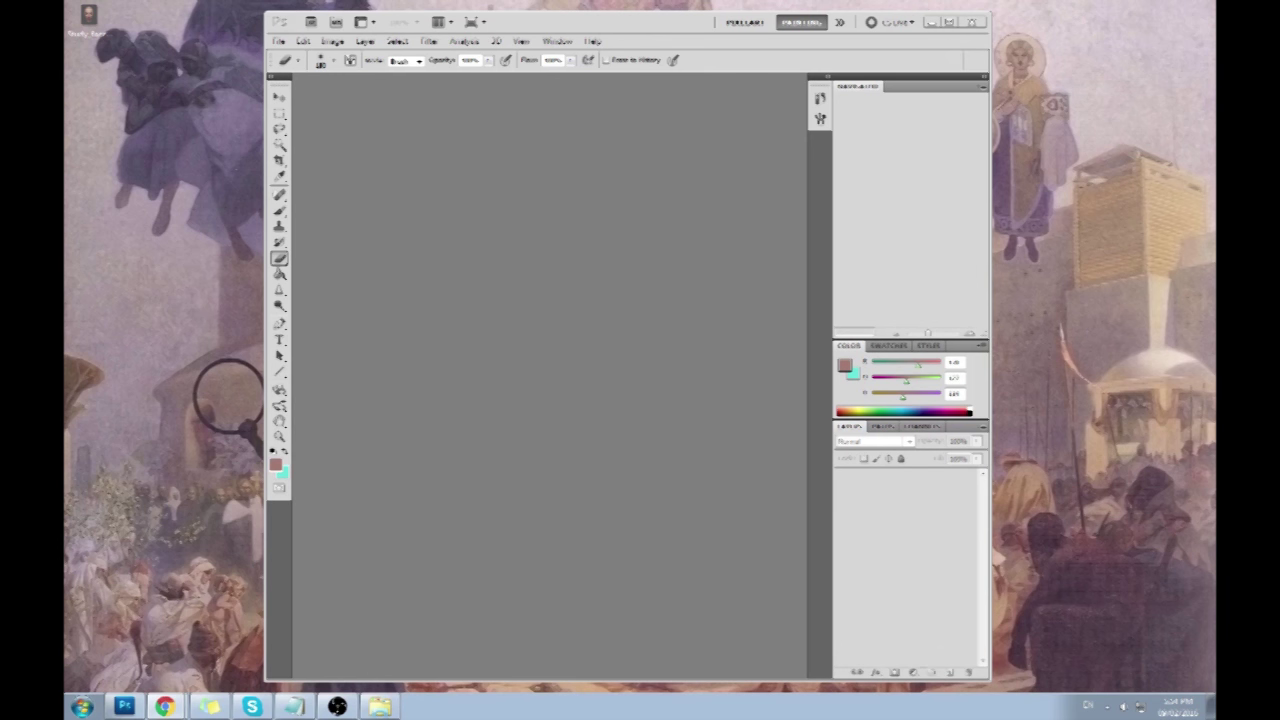
pyautogui.moveTo(90, 75); pyautogui.dragTo(443, 207)
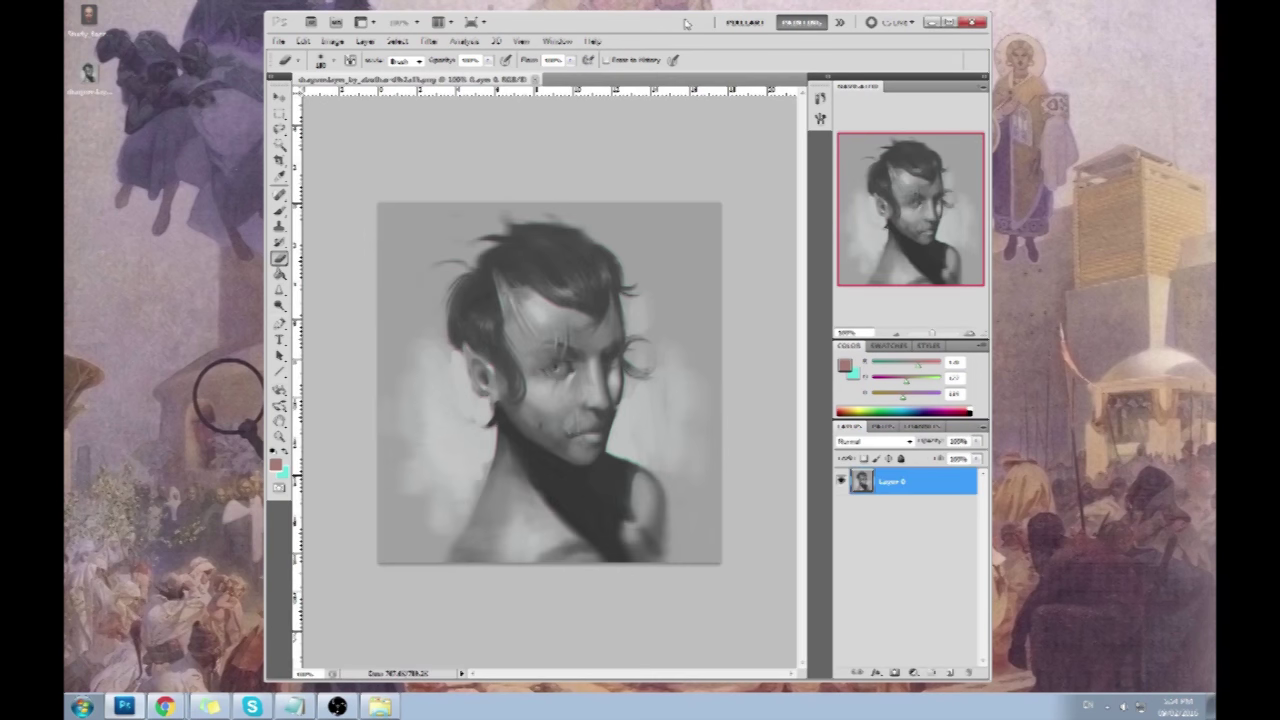
pyautogui.doubleClick(685, 22)
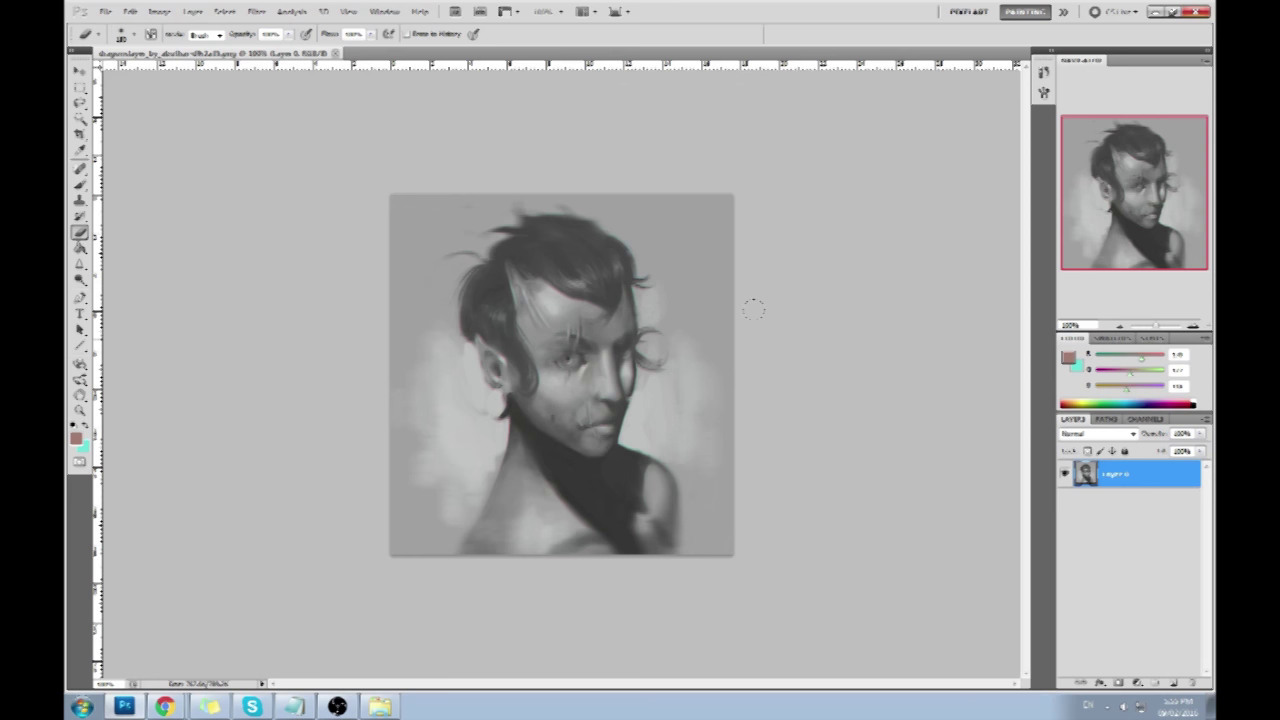
# Reset the portrait view to 100% and open it in the Liquify filter.
pyautogui.hotkey('ctrl', '0')
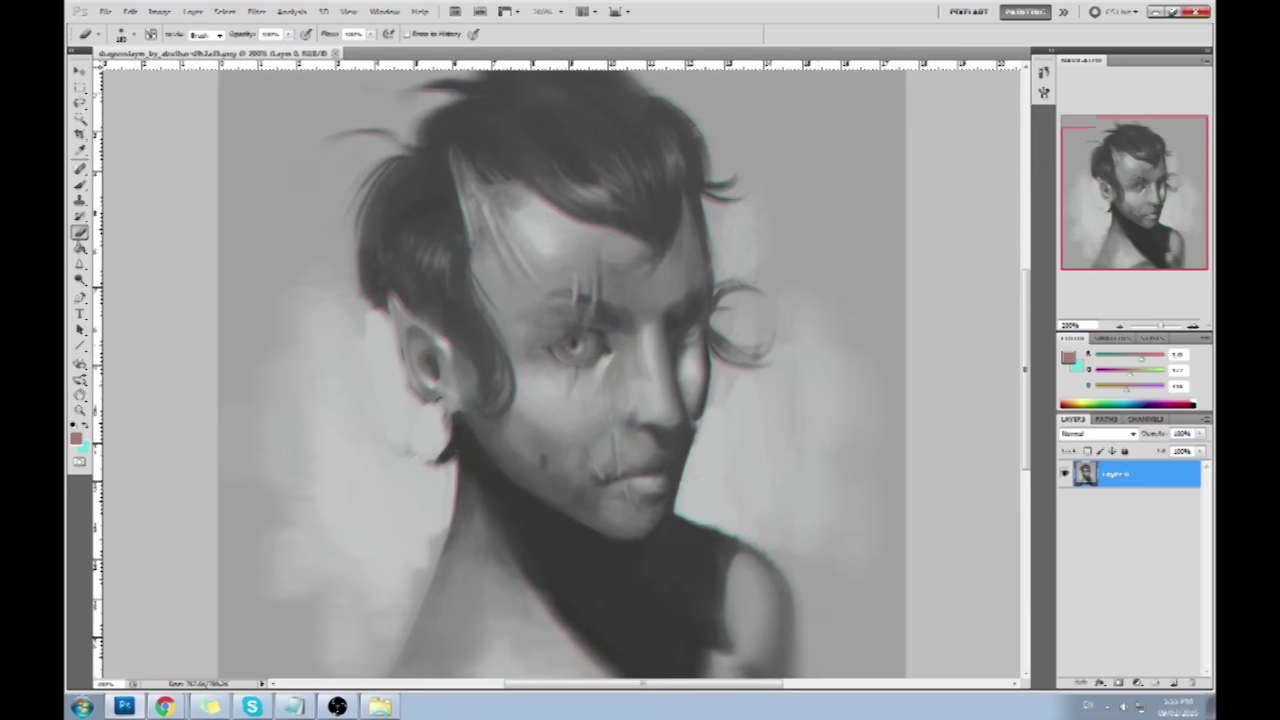
pyautogui.hotkey('ctrl', '1')
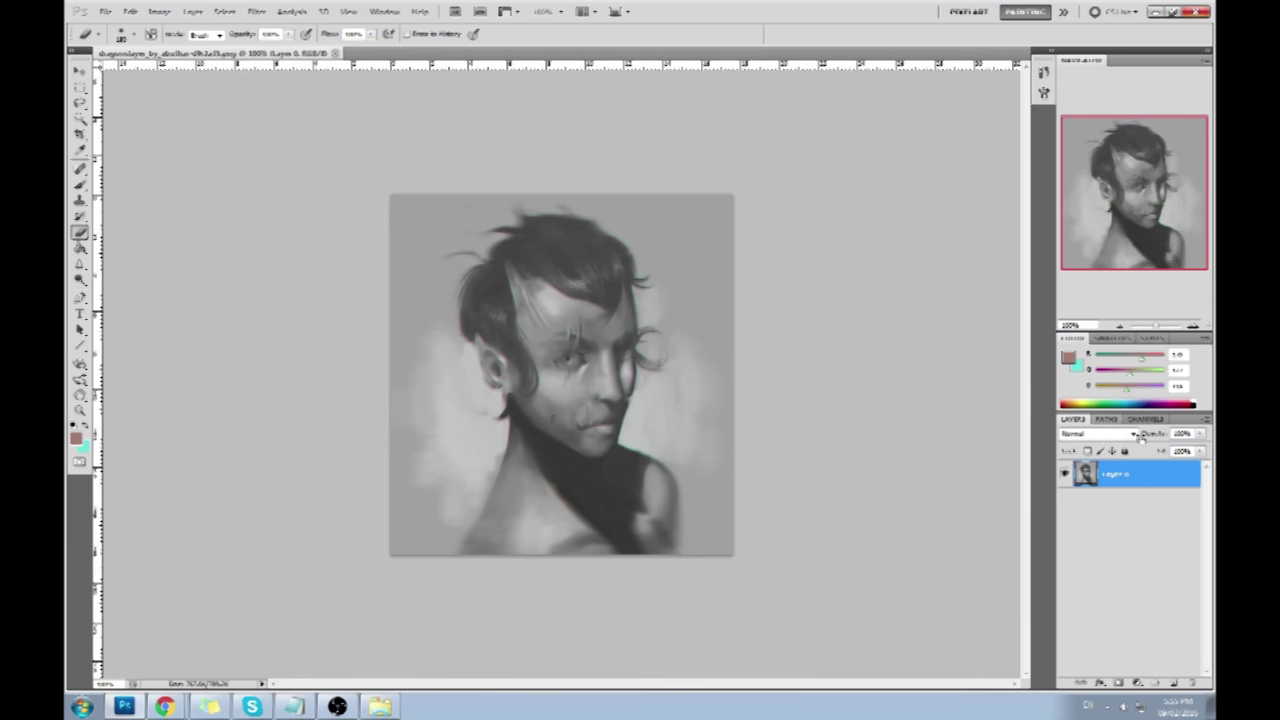
pyautogui.click(258, 12)
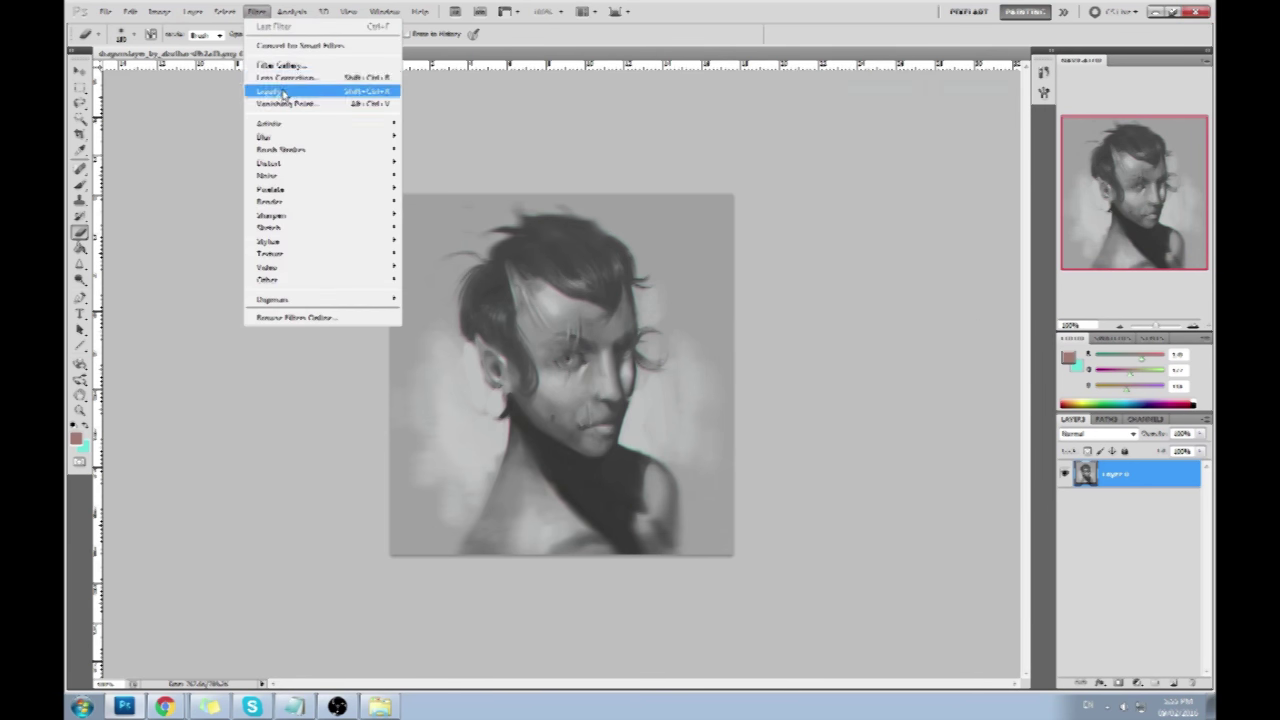
pyautogui.click(286, 88)
# Test a 171 warp brush stroke, zoom the preview to 200%, then reduce the brush to 51.
pyautogui.click(1150, 113)
pyautogui.moveTo(1078, 138); pyautogui.dragTo(1088, 138)
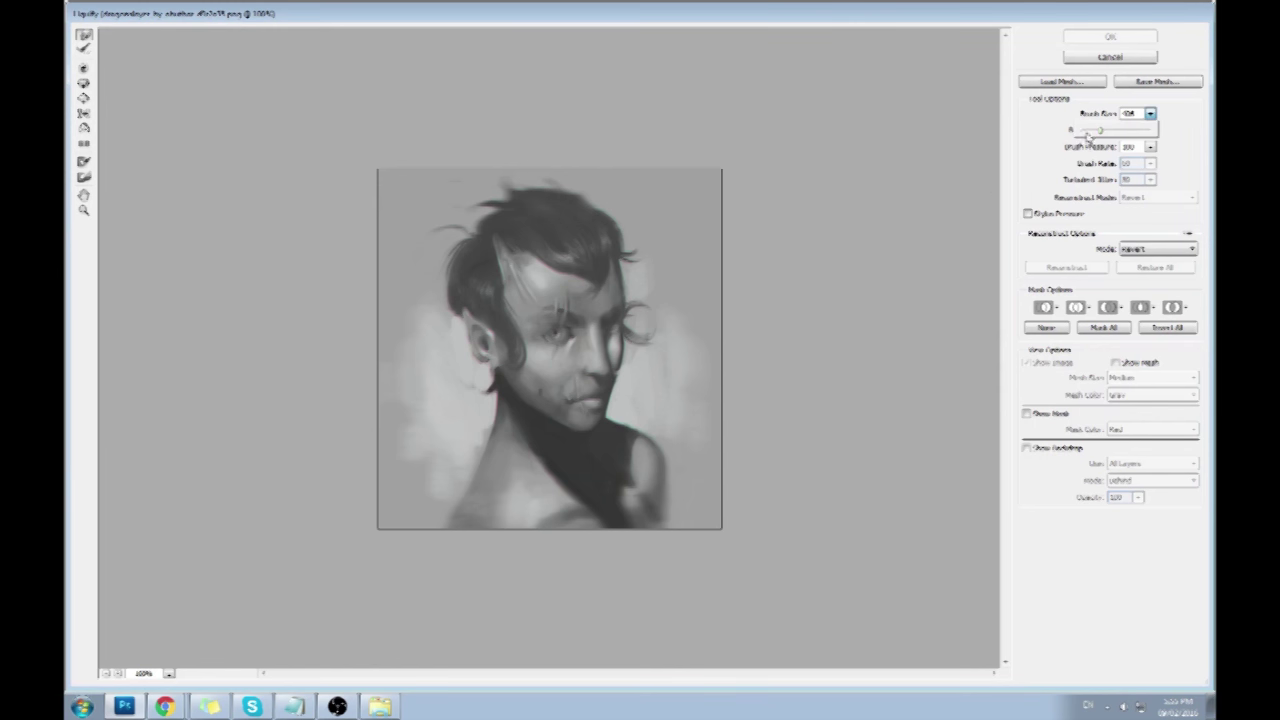
pyautogui.moveTo(576, 271); pyautogui.dragTo(546, 292)
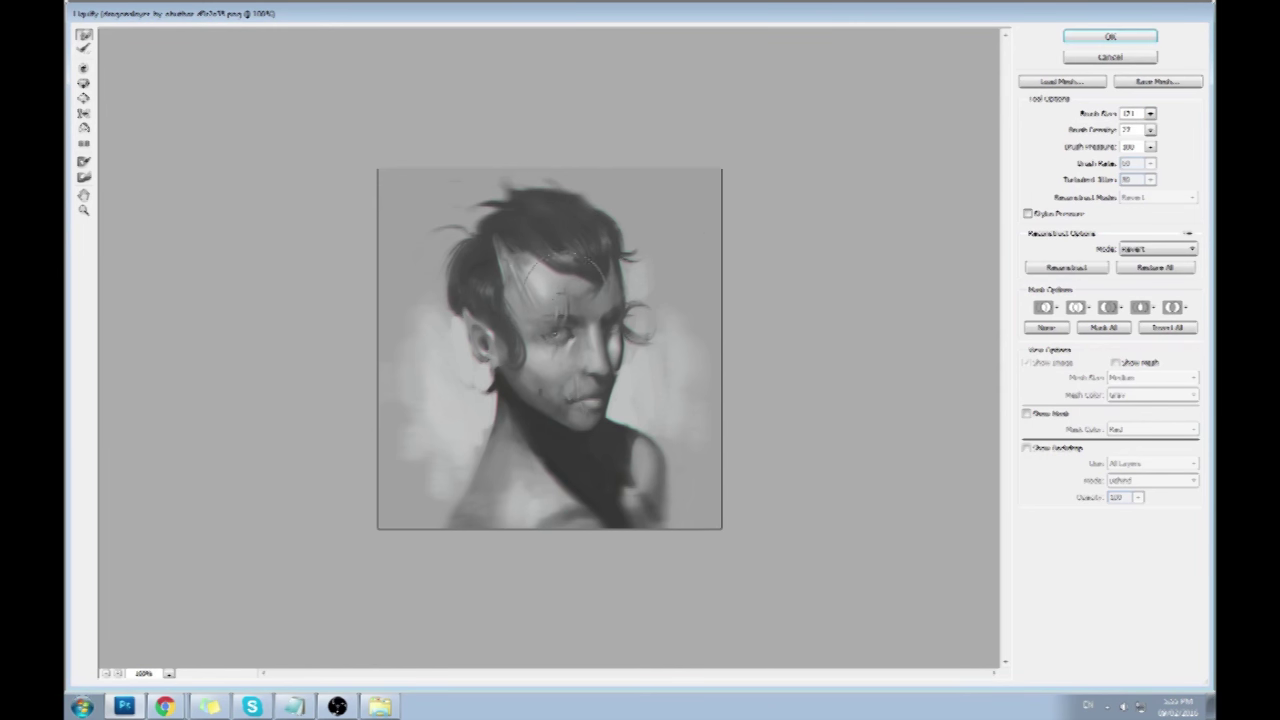
pyautogui.hotkey('ctrl', '+')
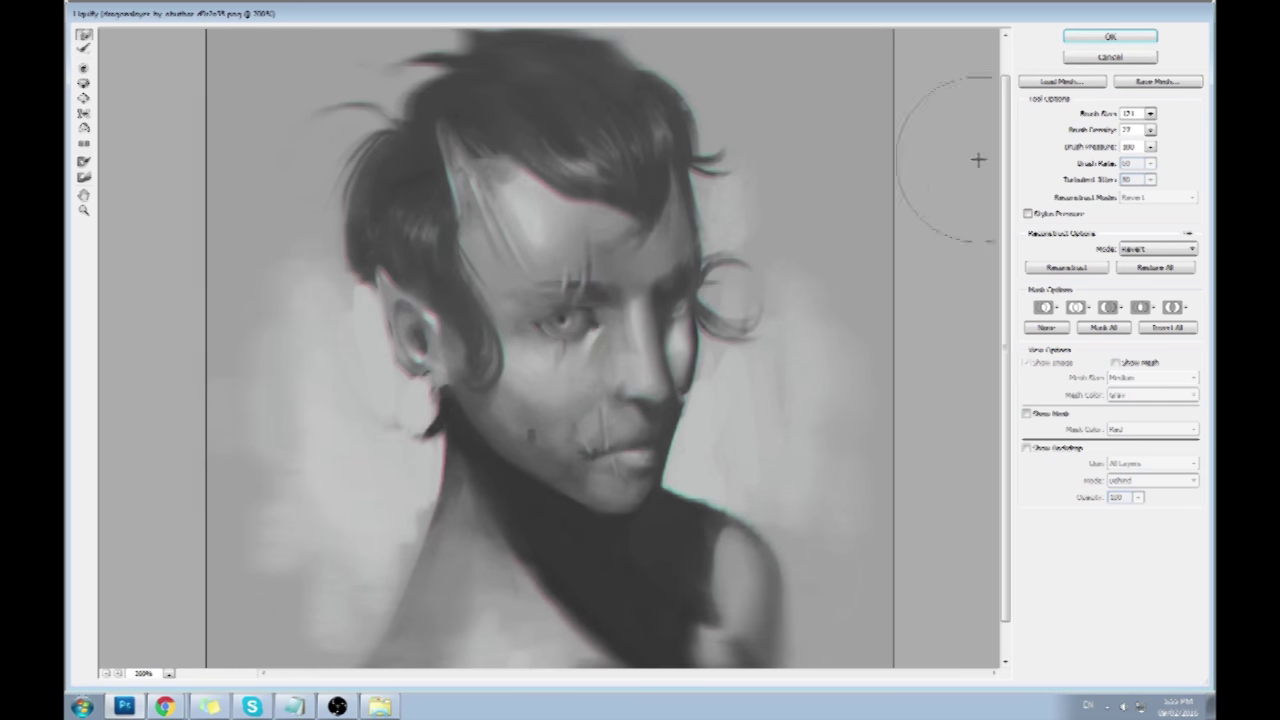
pyautogui.click(1150, 113)
pyautogui.moveTo(1088, 133); pyautogui.dragTo(1083, 133)
pyautogui.click(578, 268)
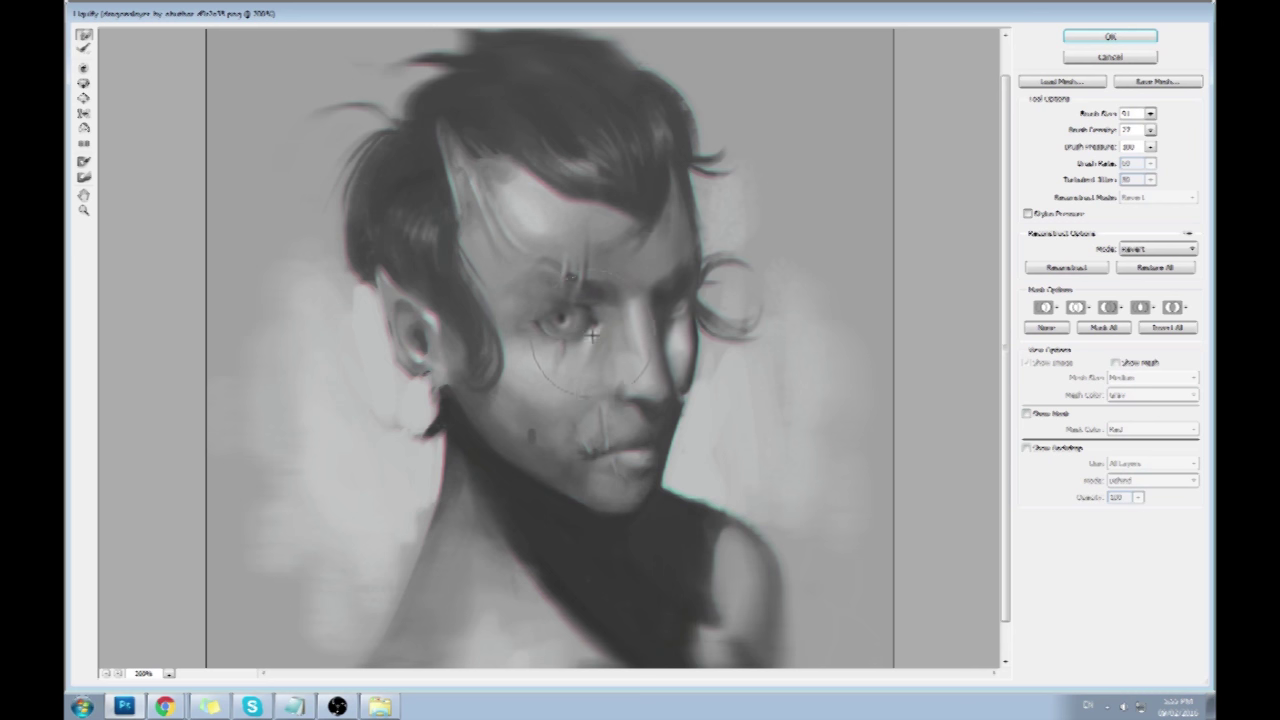
# Warp the brow above the eye toward the right temple and apply the Liquify changes.
pyautogui.moveTo(548, 298); pyautogui.dragTo(582, 272)
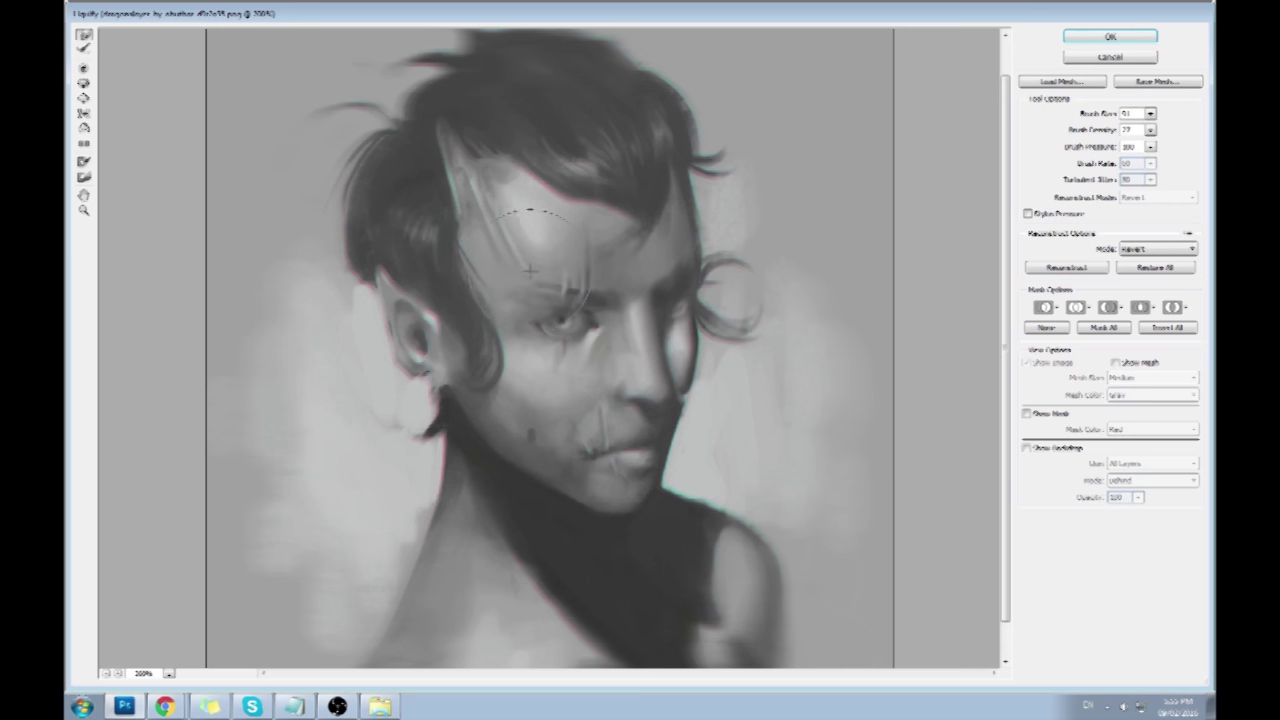
pyautogui.moveTo(529, 268); pyautogui.dragTo(665, 262)
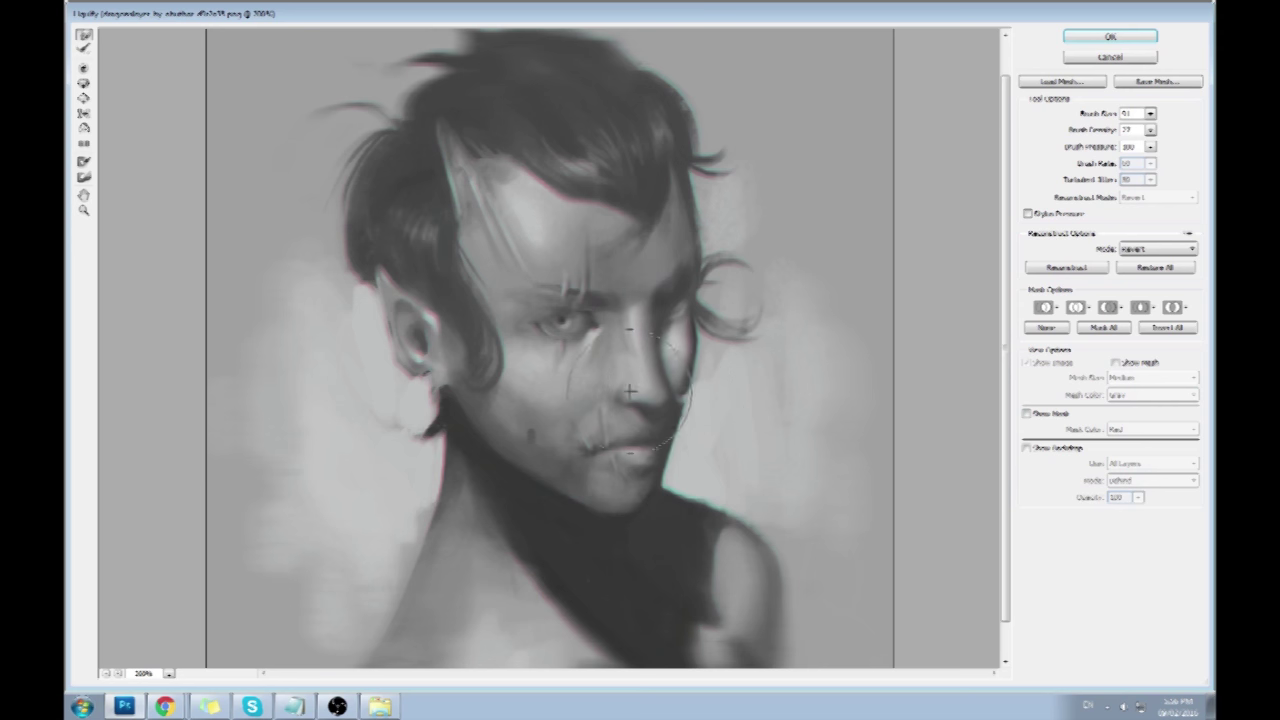
pyautogui.click(1088, 37)
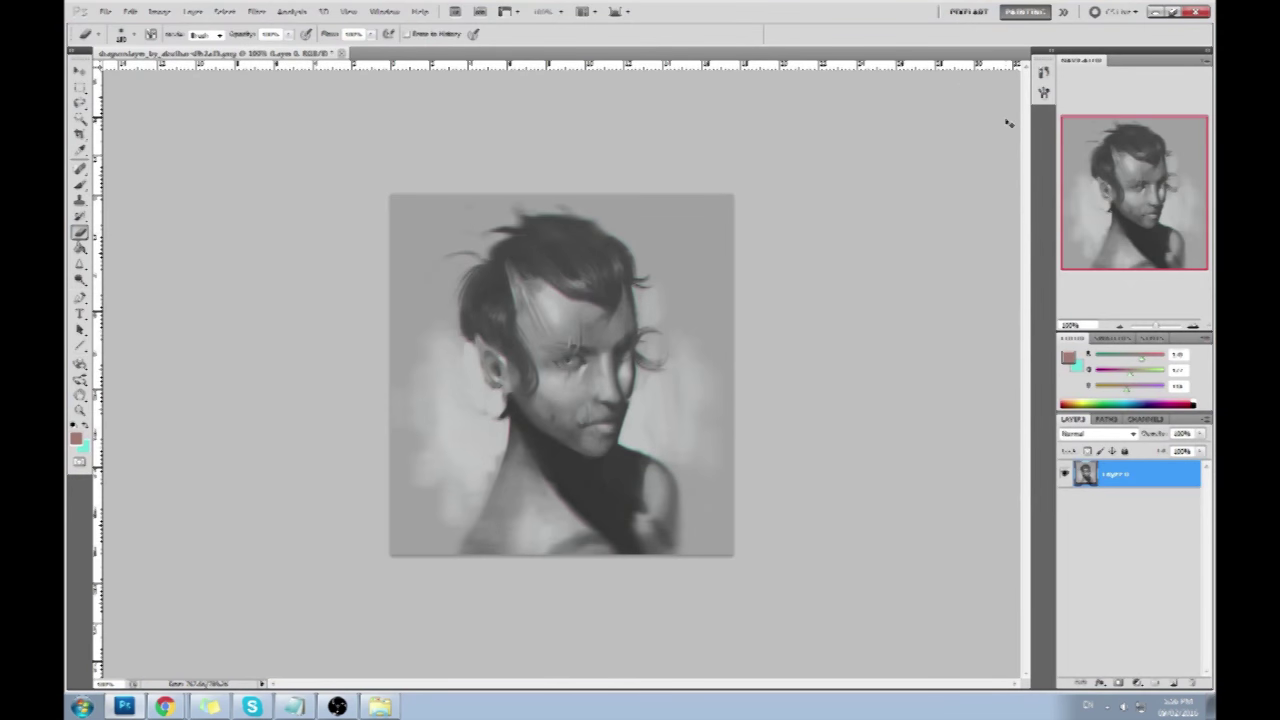
pyautogui.hotkey('ctrl', '+')
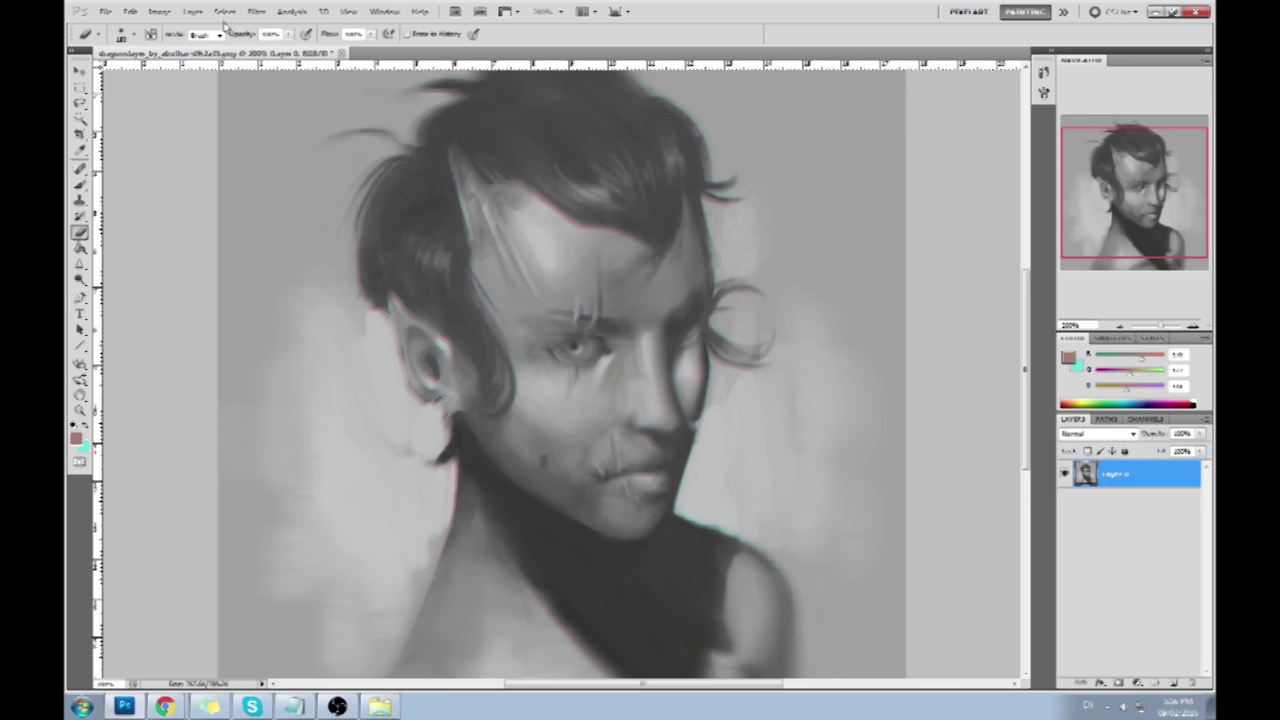
# Warp the chin and mouth area in Liquify, apply it, and sample a grey from the chin.
pyautogui.click(256, 11)
pyautogui.click(280, 80)
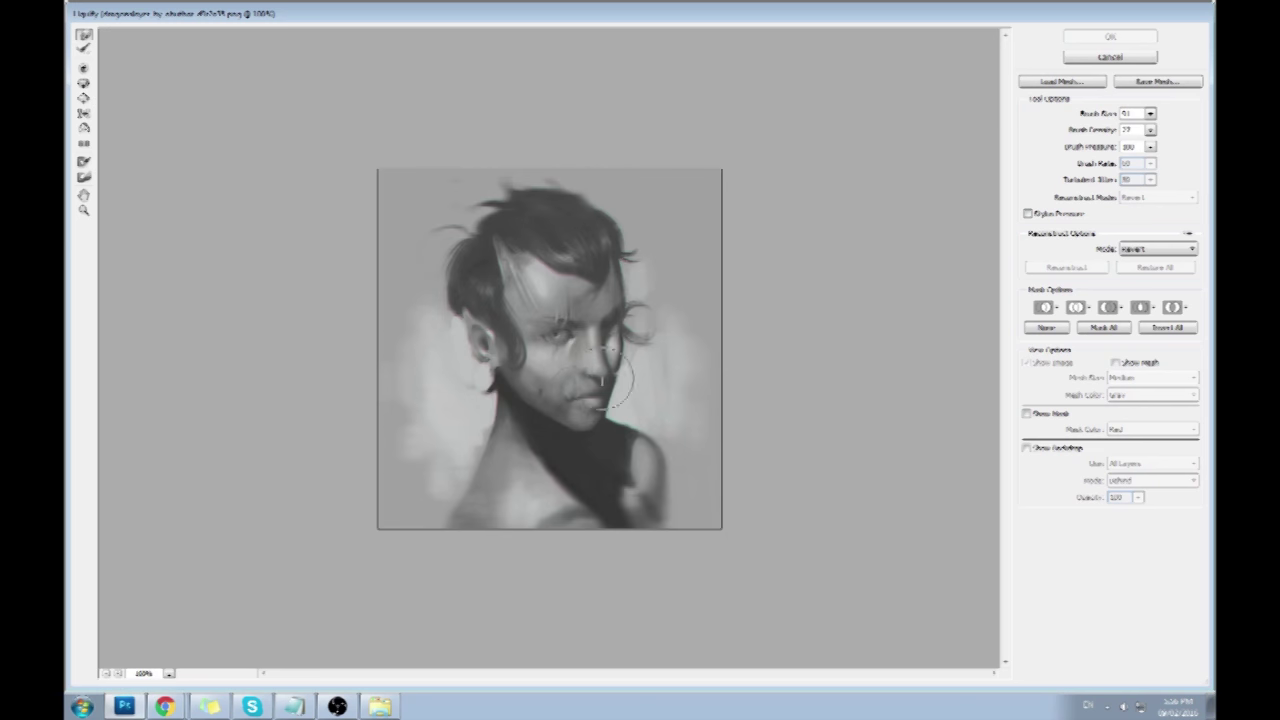
pyautogui.moveTo(577, 397); pyautogui.dragTo(540, 415)
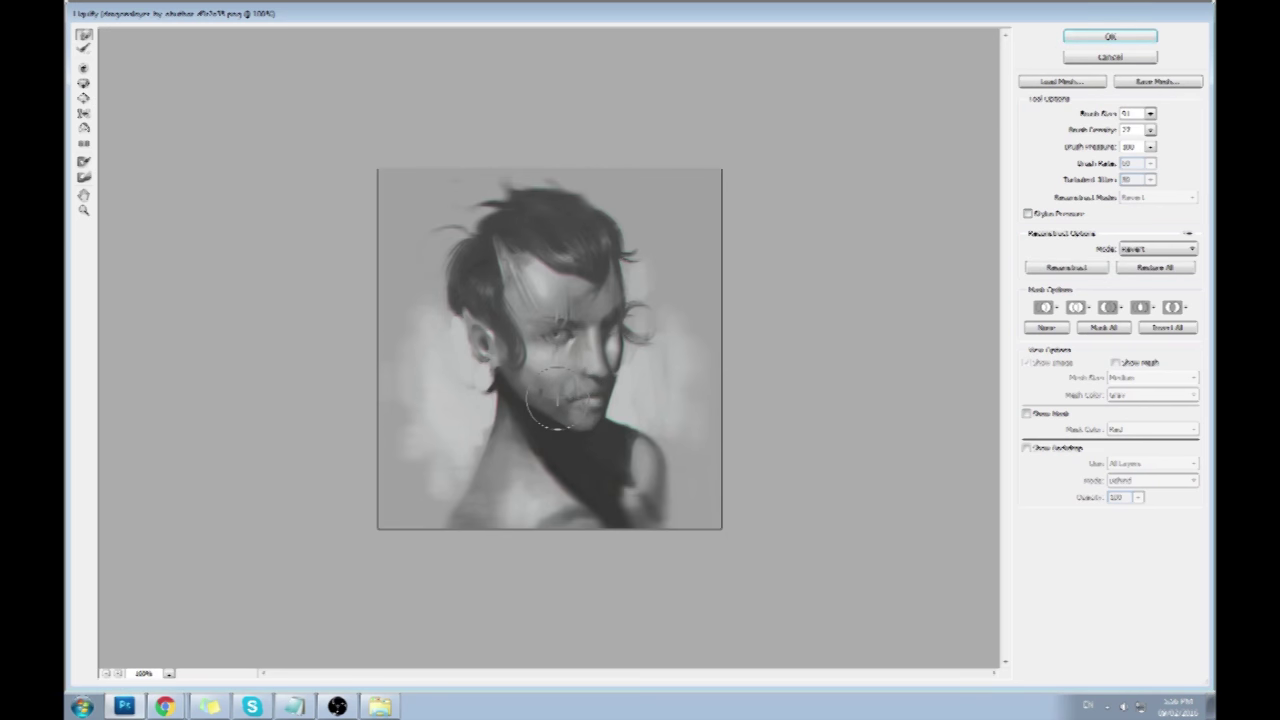
pyautogui.click(1110, 36)
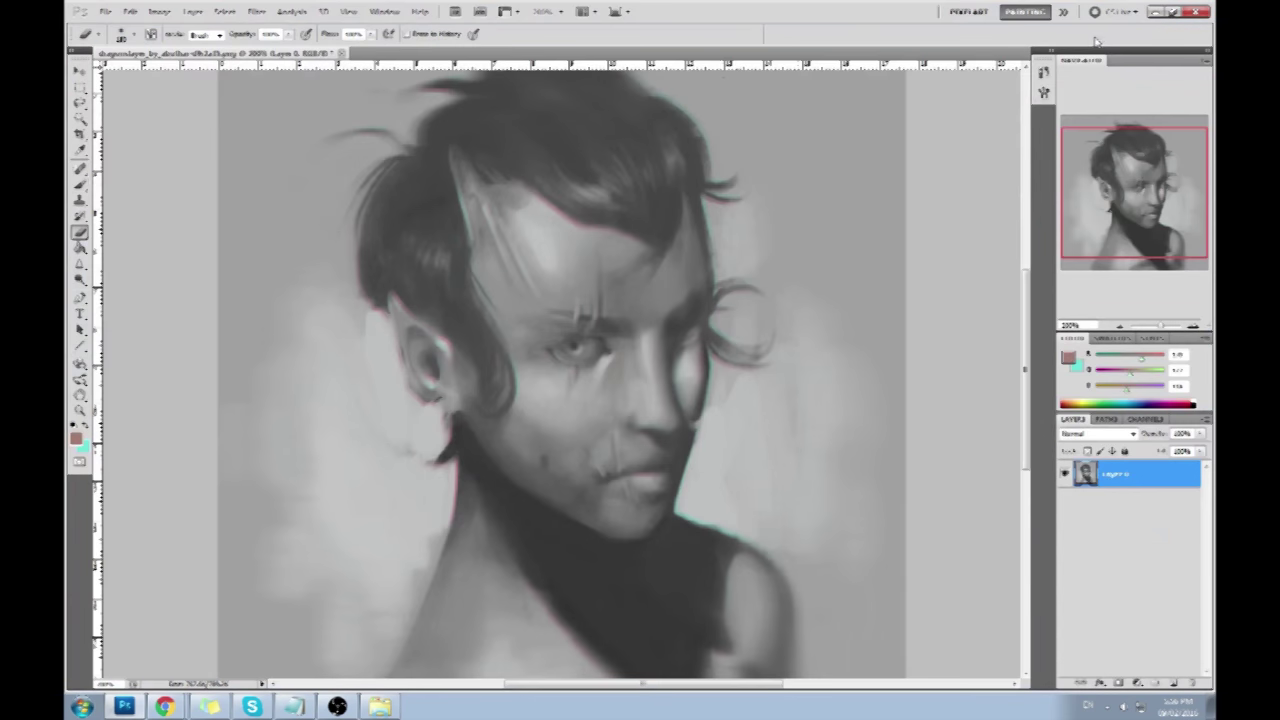
pyautogui.keyDown('alt'); pyautogui.click(619, 493); pyautogui.keyUp('alt')
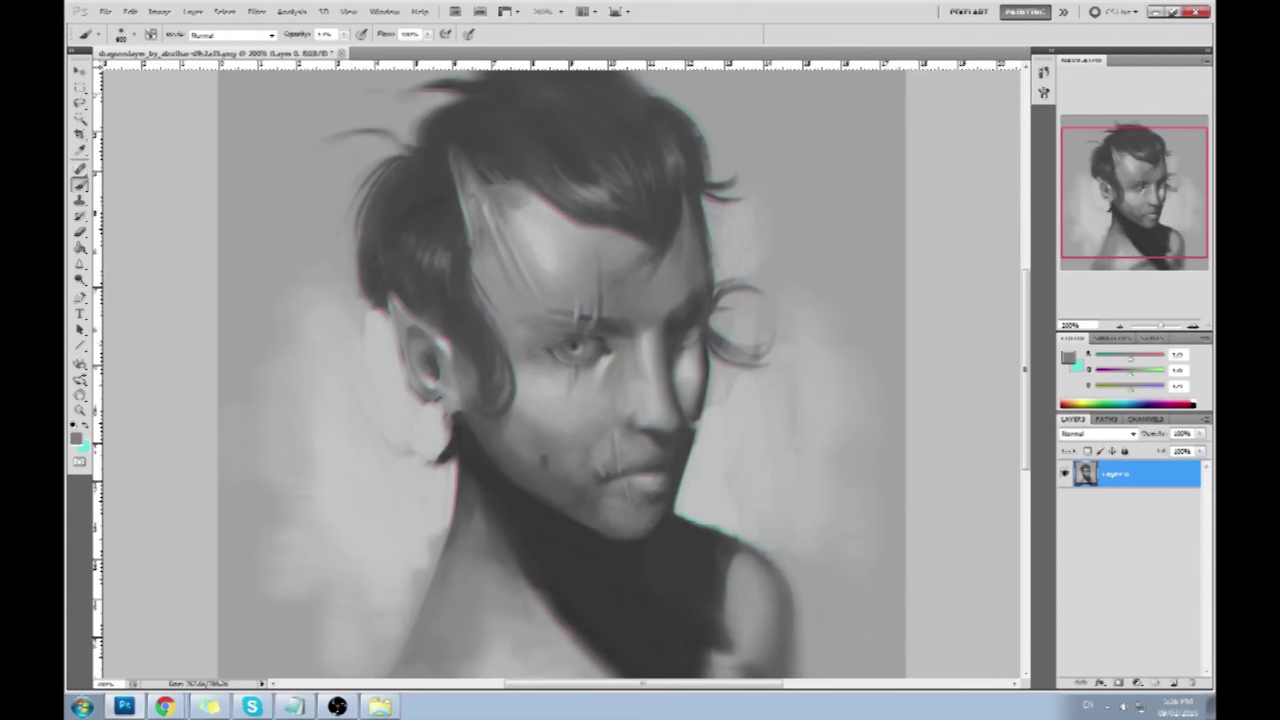
# Add a new layer above Layer 0 set to Darken blending.
pyautogui.hotkey('ctrl', '-')
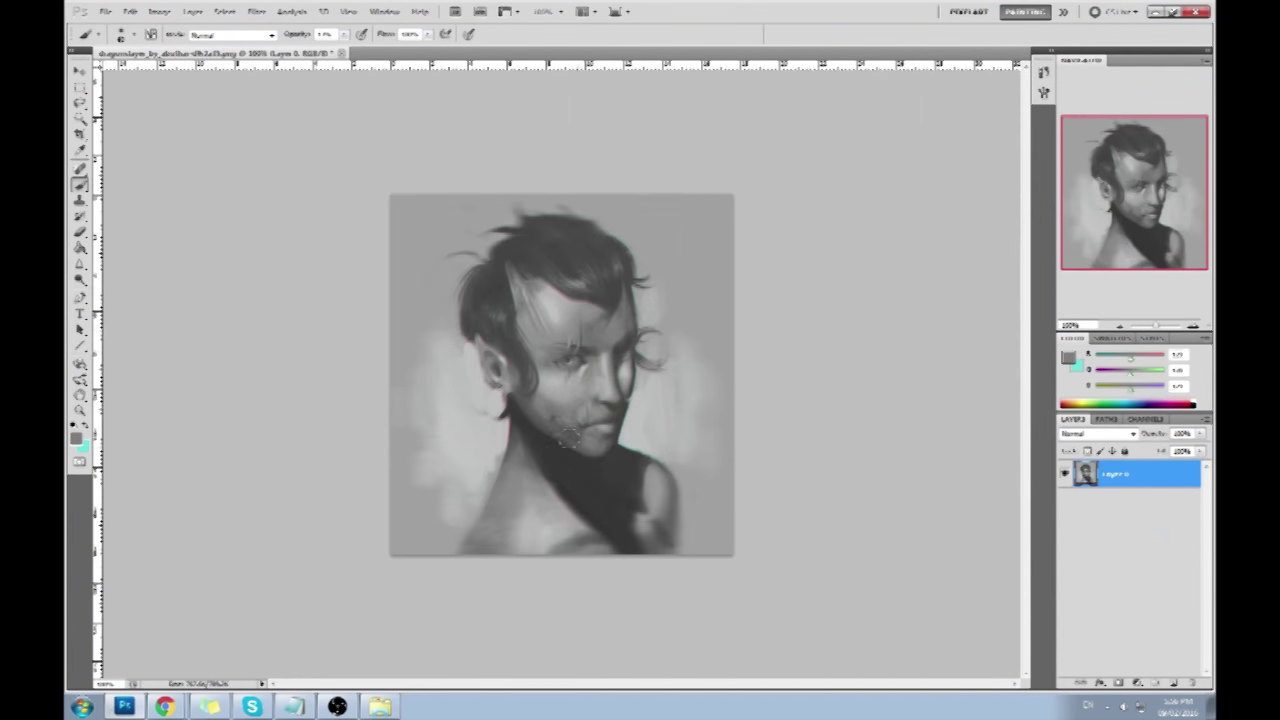
pyautogui.click(1174, 682)
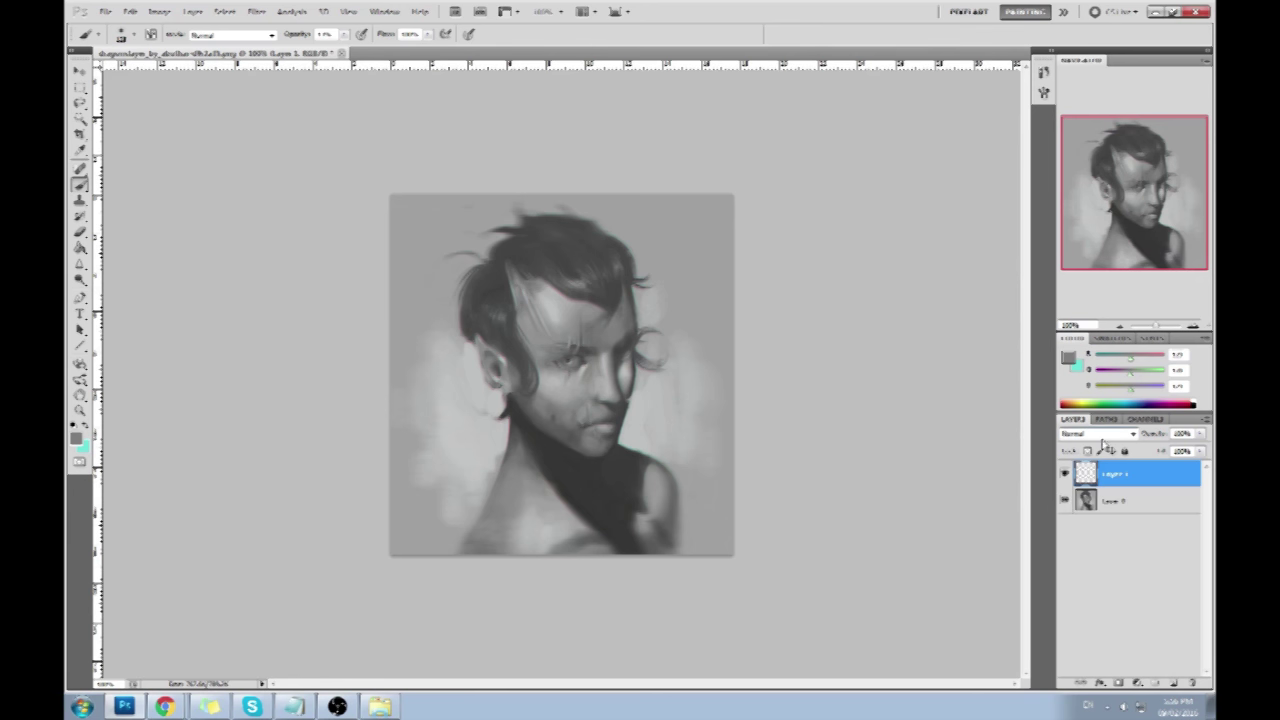
pyautogui.click(1103, 437)
pyautogui.click(1087, 114)
# Paint grey touch-ups near the mouth and eye using greys sampled from the face.
pyautogui.keyDown('alt'); pyautogui.click(588, 357); pyautogui.keyUp('alt')
pyautogui.keyDown('alt'); pyautogui.click(614, 266); pyautogui.keyUp('alt')
pyautogui.moveTo(572, 410); pyautogui.dragTo(587, 405)
pyautogui.keyDown('alt'); pyautogui.click(565, 426); pyautogui.keyUp('alt')
pyautogui.keyDown('alt'); pyautogui.click(548, 412); pyautogui.keyUp('alt')
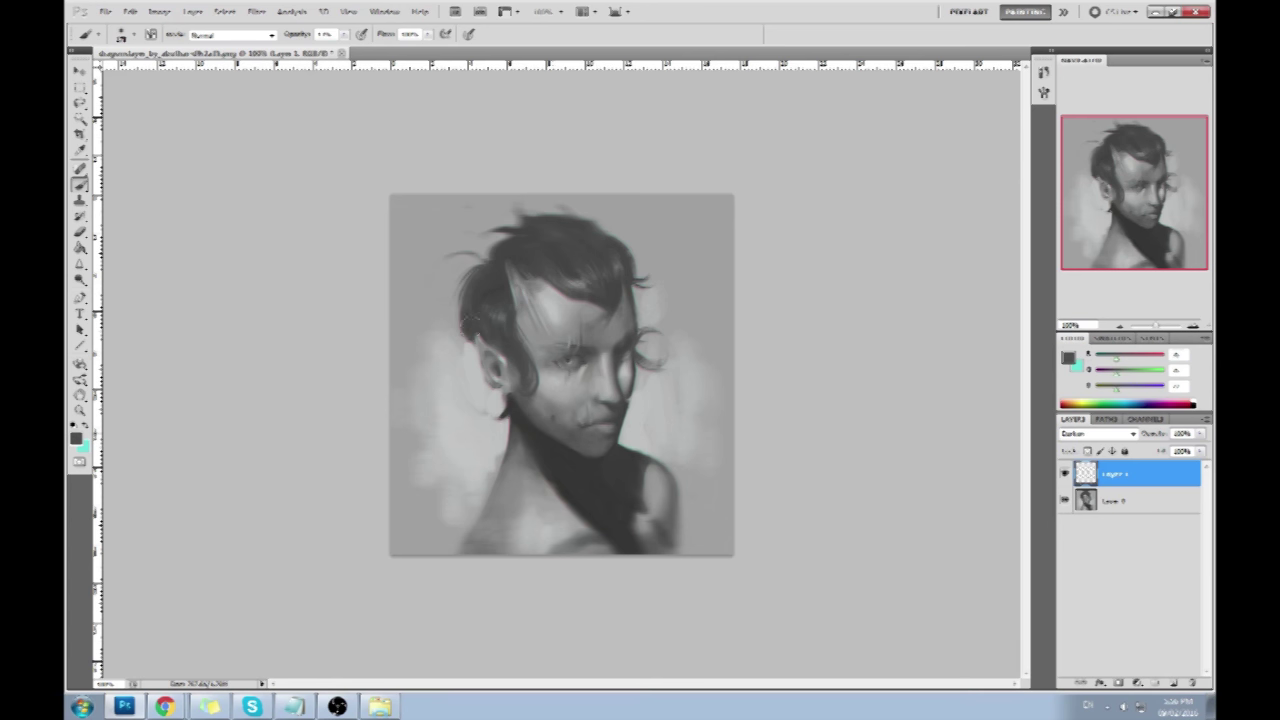
pyautogui.keyDown('alt'); pyautogui.click(572, 403); pyautogui.keyUp('alt')
pyautogui.moveTo(545, 345); pyautogui.dragTo(520, 378)
# Erase stray marks around the mouth and chin, then pick a new brush preset at 40% opacity.
pyautogui.press('e')
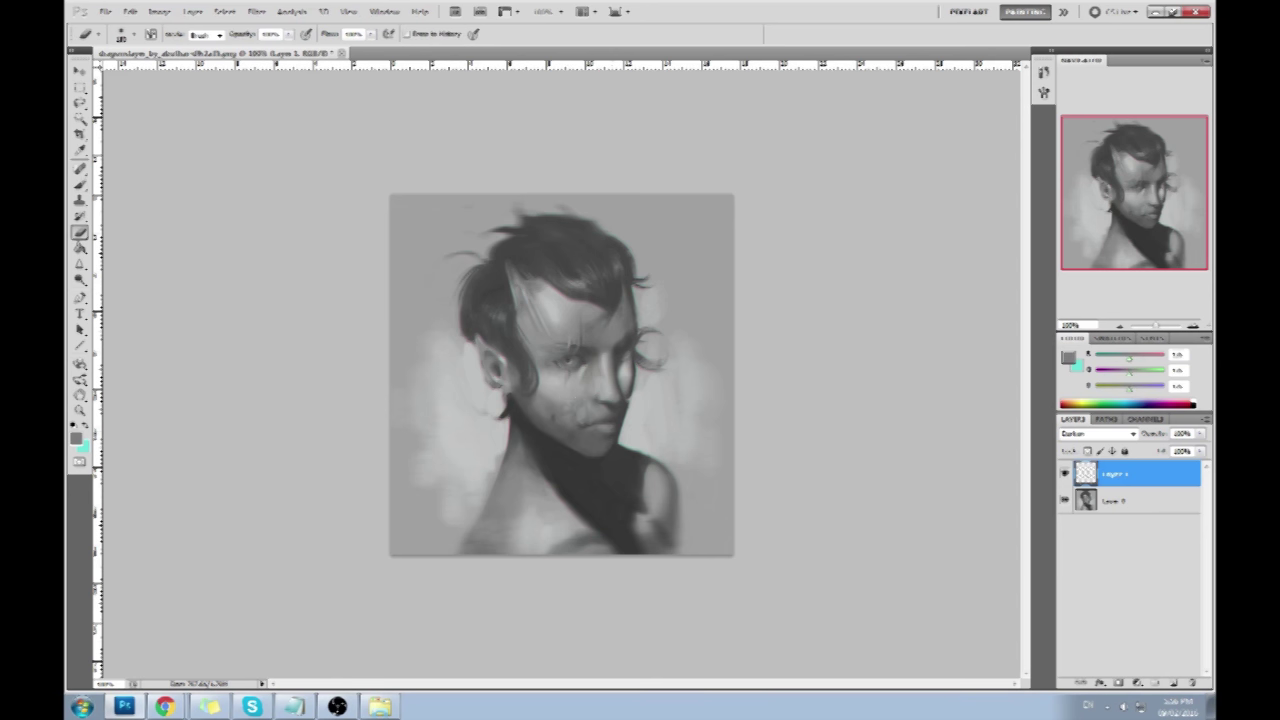
pyautogui.moveTo(608, 426); pyautogui.dragTo(584, 448)
pyautogui.press('b')
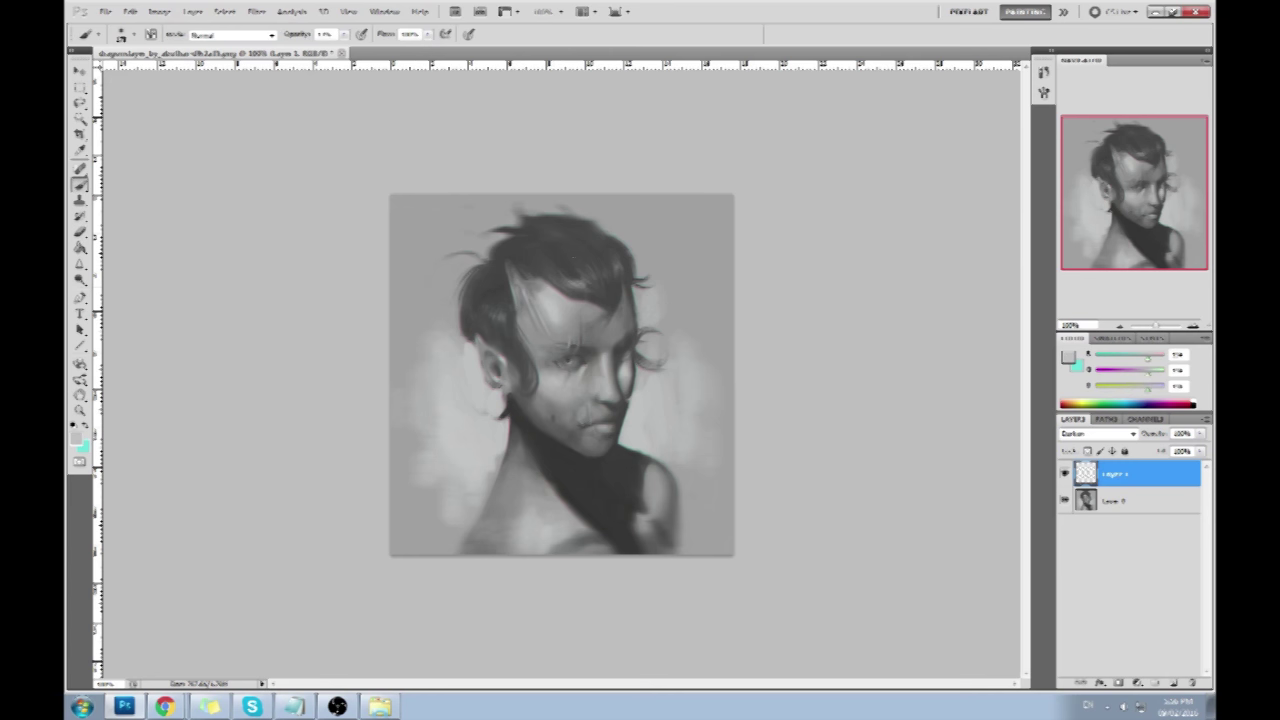
pyautogui.rightClick(612, 238)
pyautogui.doubleClick(722, 566)
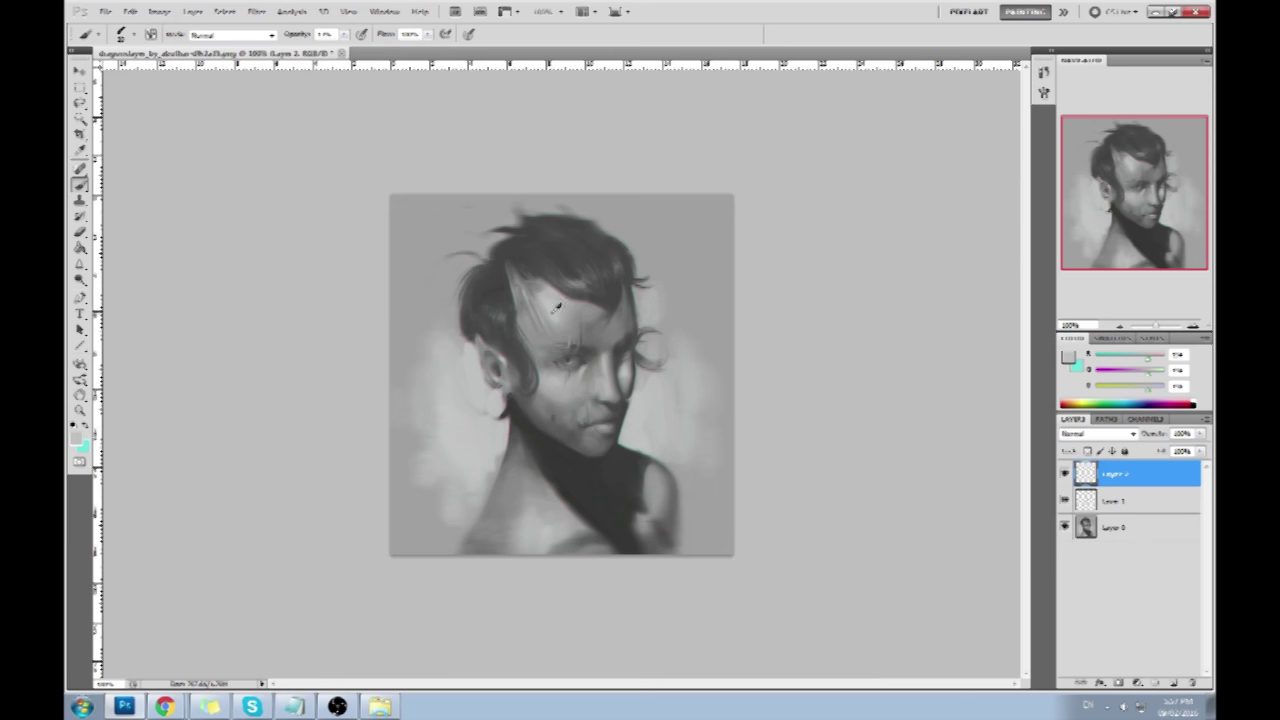
pyautogui.press('4')
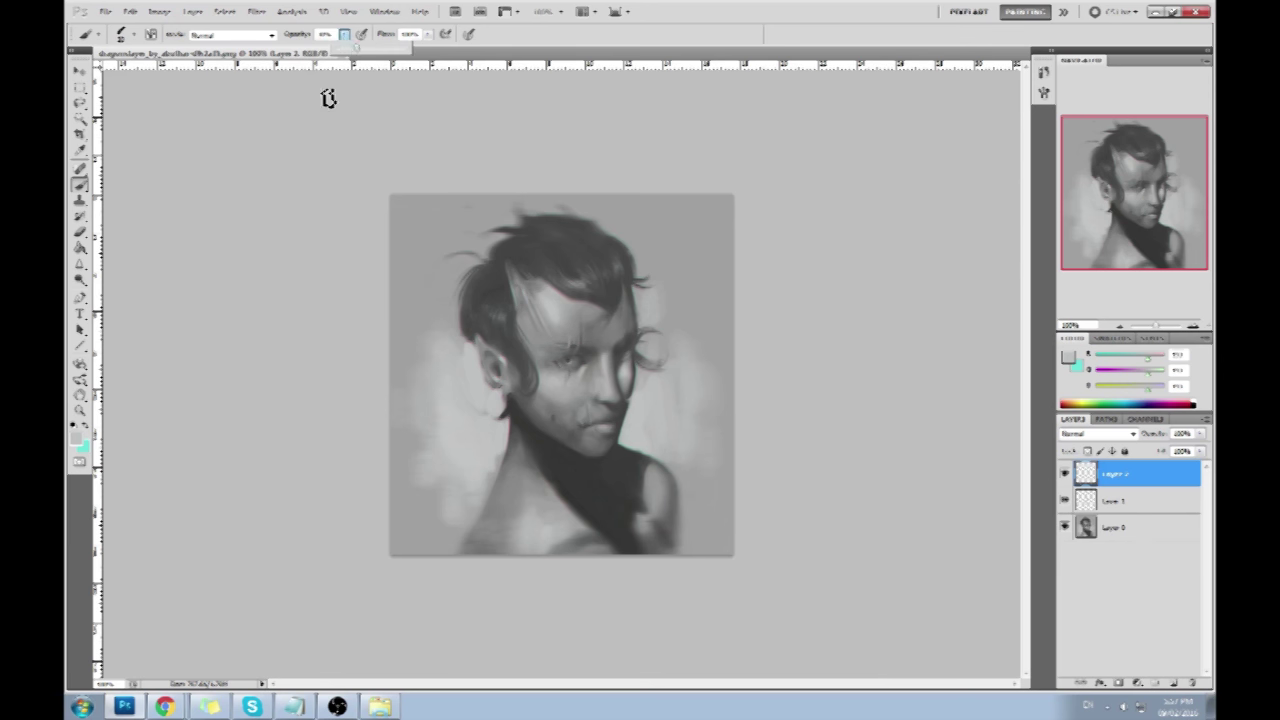
# Sample matching skin greys from the face, cheek, chin and lips.
pyautogui.keyDown('alt'); pyautogui.click(571, 320); pyautogui.keyUp('alt')
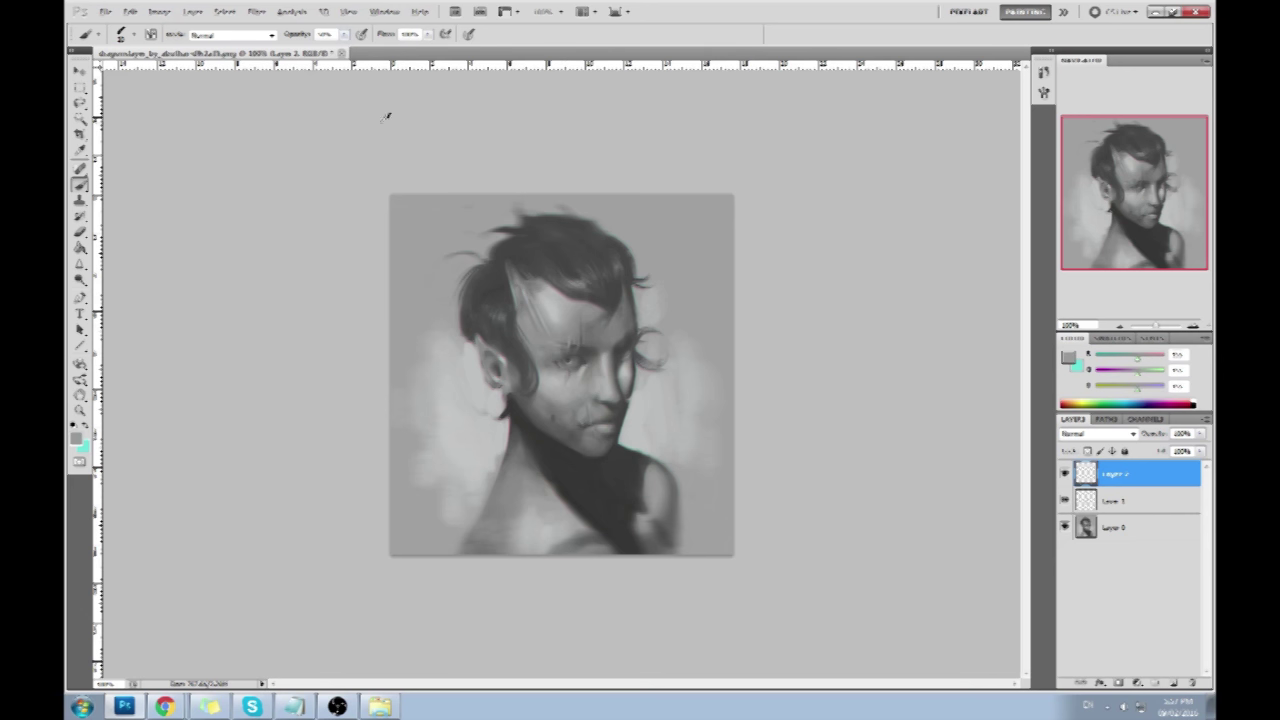
pyautogui.keyDown('alt'); pyautogui.click(568, 321); pyautogui.keyUp('alt')
pyautogui.keyDown('alt'); pyautogui.click(565, 347); pyautogui.keyUp('alt')
pyautogui.keyDown('alt'); pyautogui.click(578, 355); pyautogui.keyUp('alt')
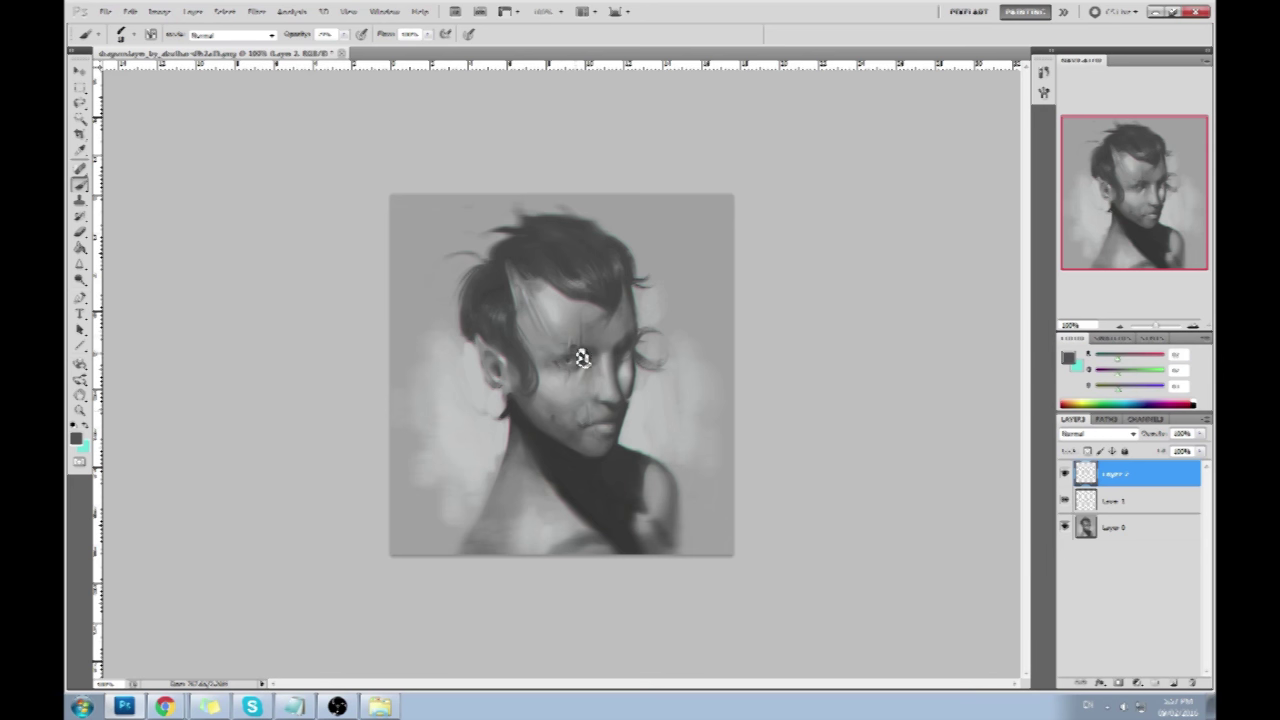
pyautogui.keyDown('alt'); pyautogui.click(588, 432); pyautogui.keyUp('alt')
pyautogui.keyDown('alt'); pyautogui.click(584, 405); pyautogui.keyUp('alt')
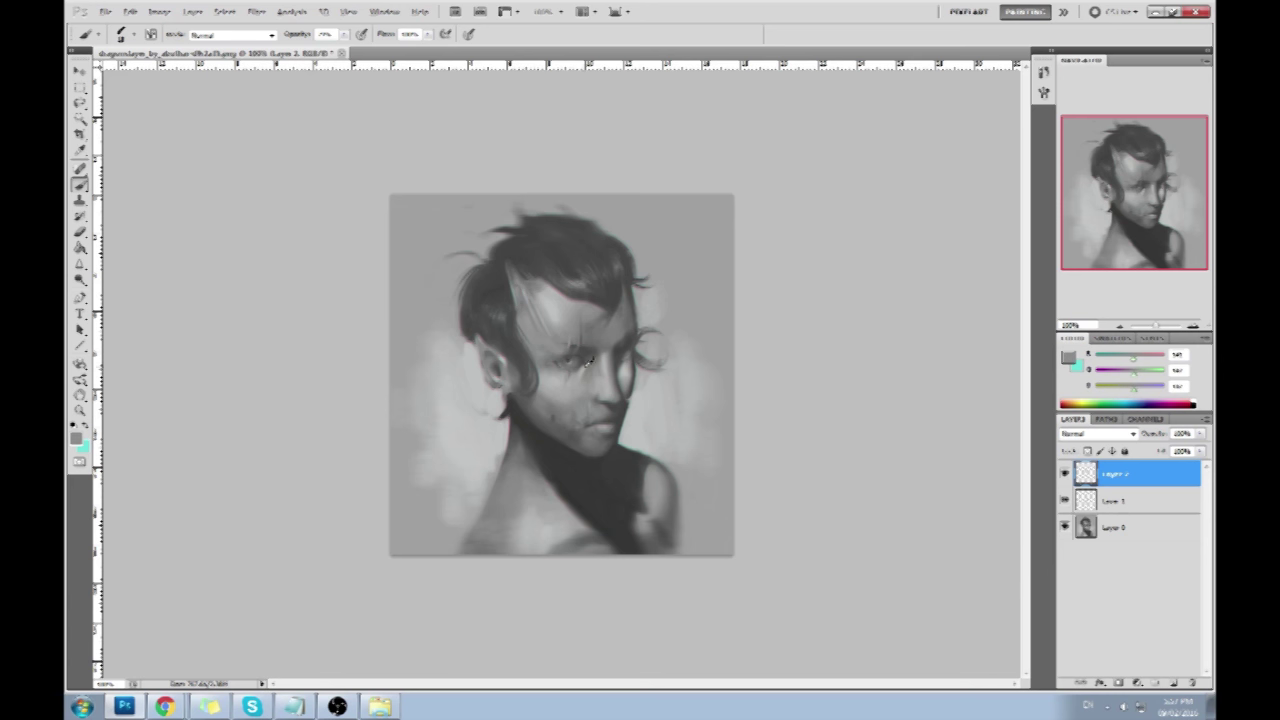
pyautogui.keyDown('alt'); pyautogui.click(558, 376); pyautogui.keyUp('alt')
pyautogui.keyDown('alt'); pyautogui.click(552, 390); pyautogui.keyUp('alt')
pyautogui.keyDown('alt'); pyautogui.click(552, 370); pyautogui.keyUp('alt')
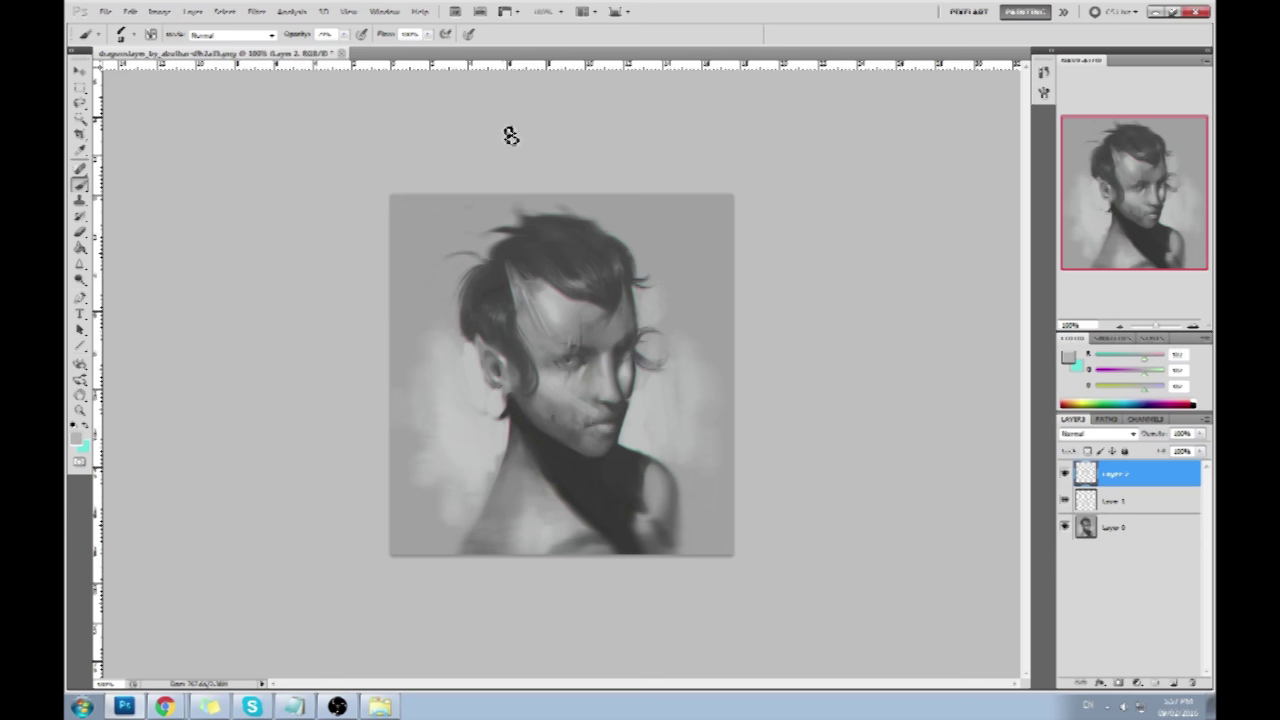
# Sample greys along the cheek, hair edge and eye, then zoom in closely on the face.
pyautogui.keyDown('alt'); pyautogui.click(638, 368); pyautogui.keyUp('alt')
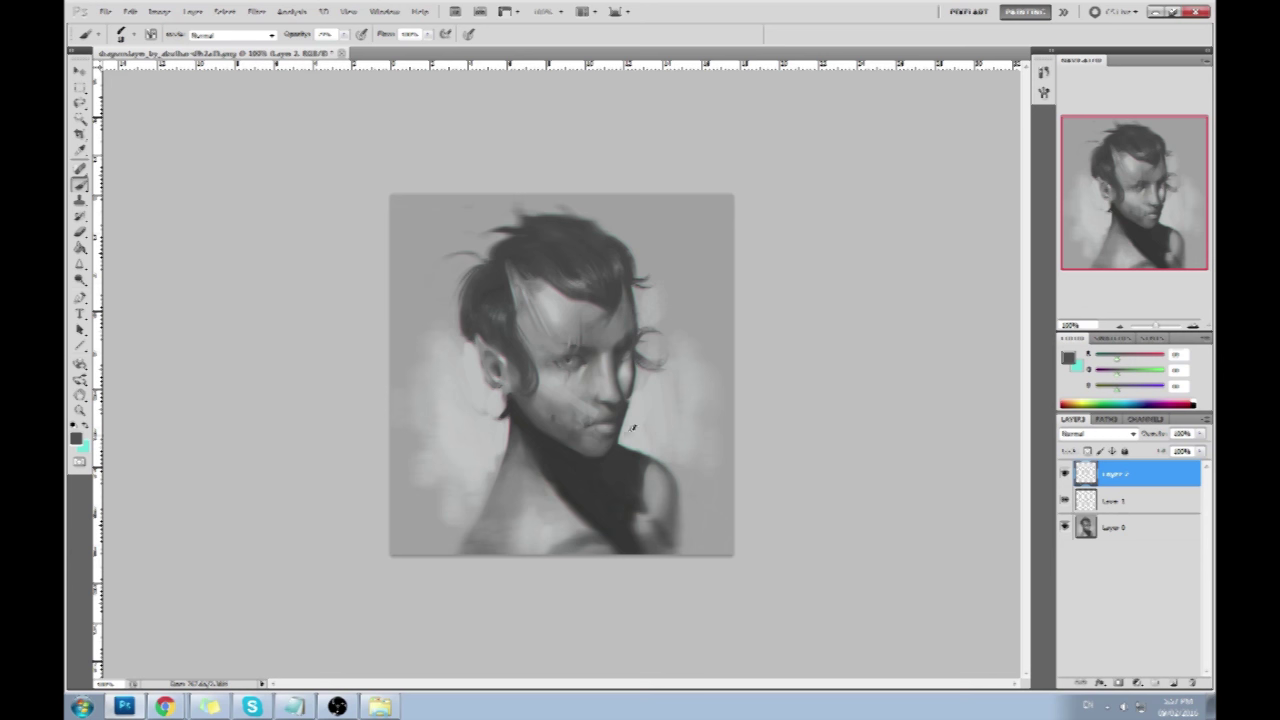
pyautogui.keyDown('alt'); pyautogui.click(639, 368); pyautogui.keyUp('alt')
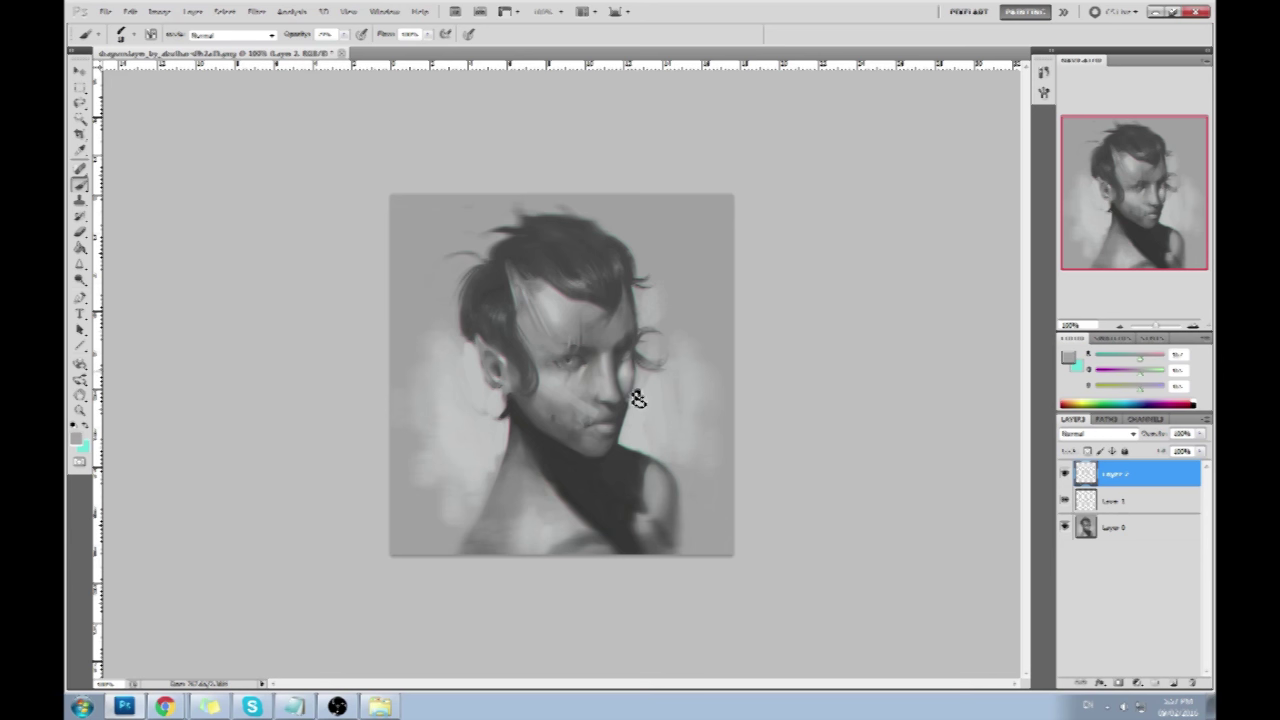
pyautogui.keyDown('alt'); pyautogui.click(636, 374); pyautogui.keyUp('alt')
pyautogui.keyDown('alt'); pyautogui.click(627, 408); pyautogui.keyUp('alt')
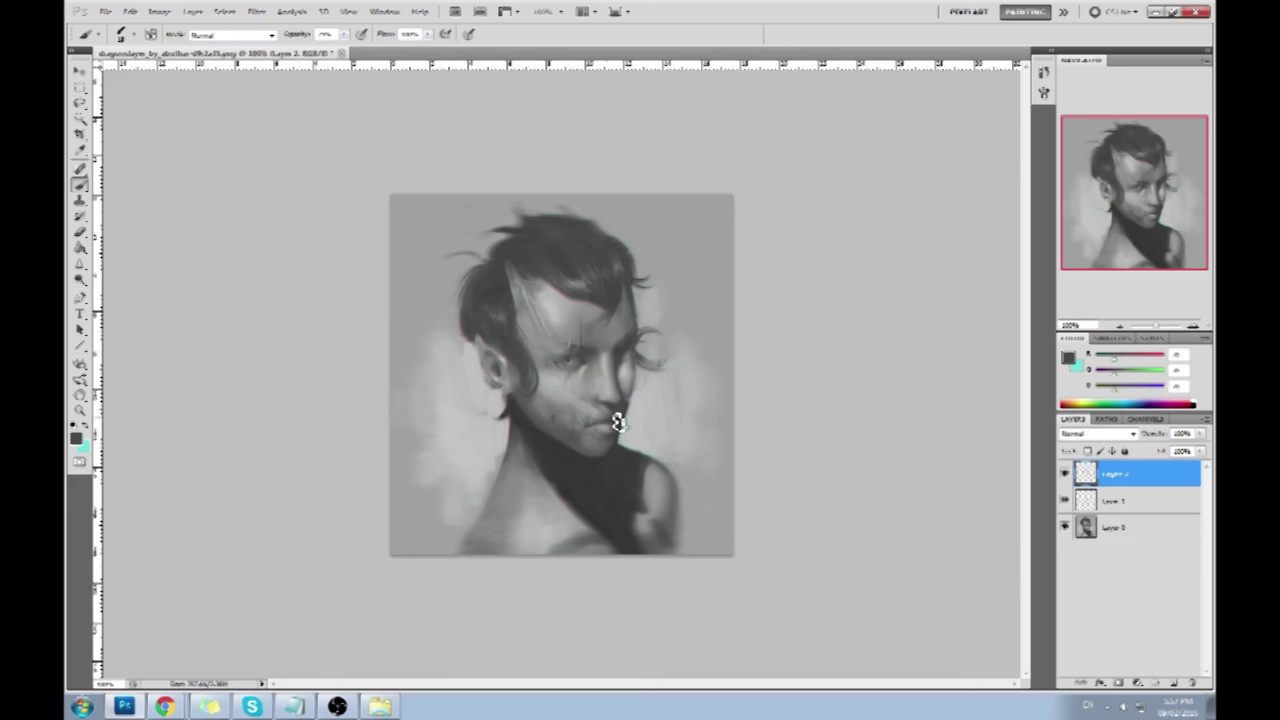
pyautogui.keyDown('alt'); pyautogui.click(636, 352); pyautogui.keyUp('alt')
pyautogui.keyDown('alt'); pyautogui.click(587, 345); pyautogui.keyUp('alt')
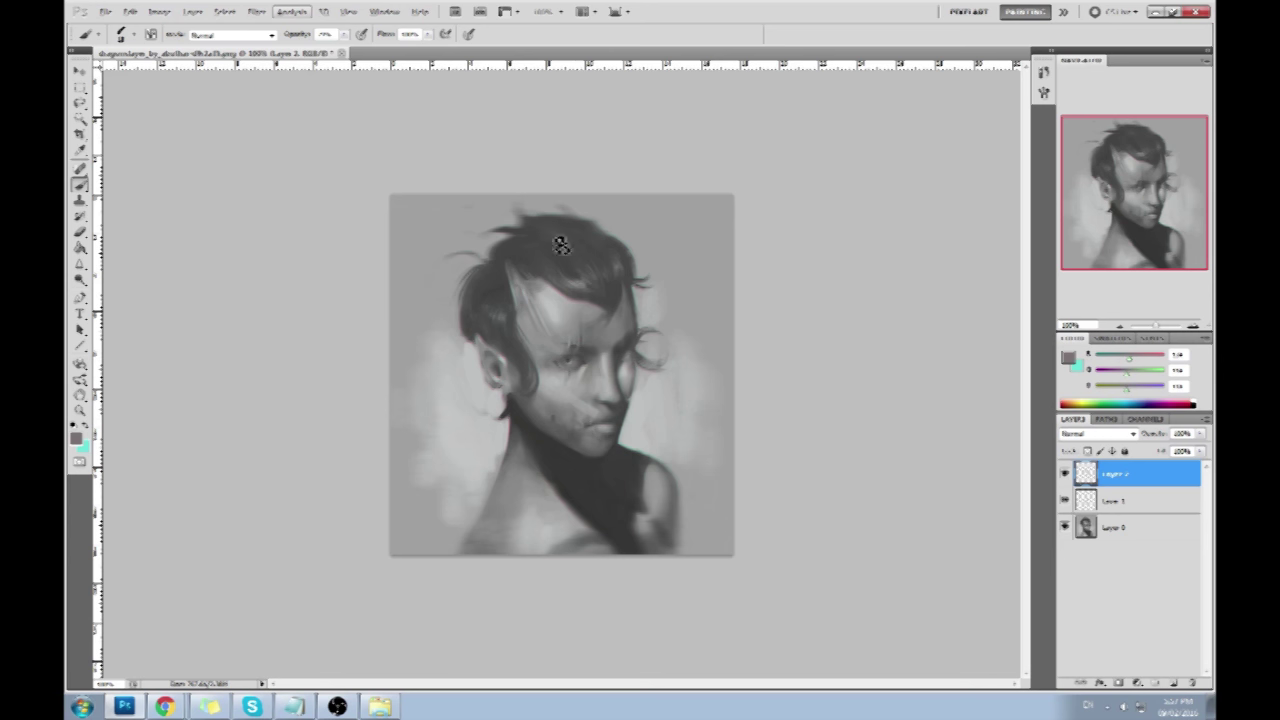
pyautogui.keyDown('alt'); pyautogui.click(573, 343); pyautogui.keyUp('alt')
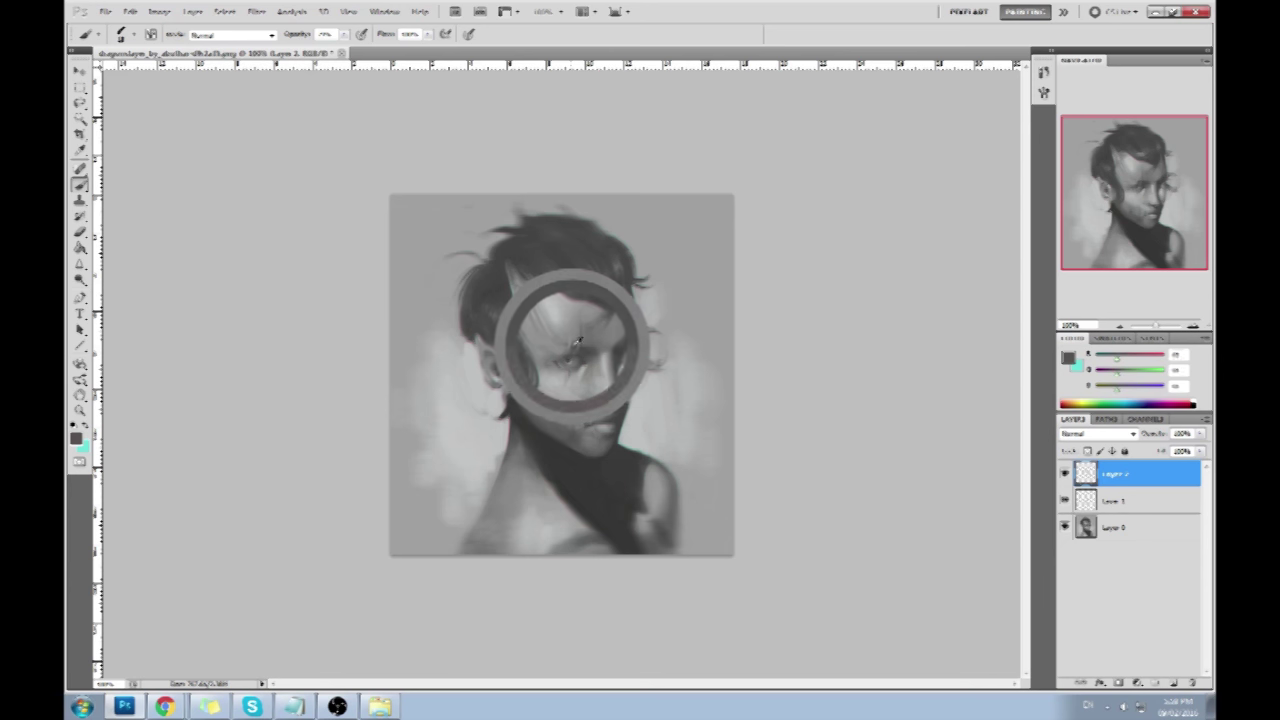
pyautogui.keyDown('alt'); pyautogui.click(572, 340); pyautogui.keyUp('alt')
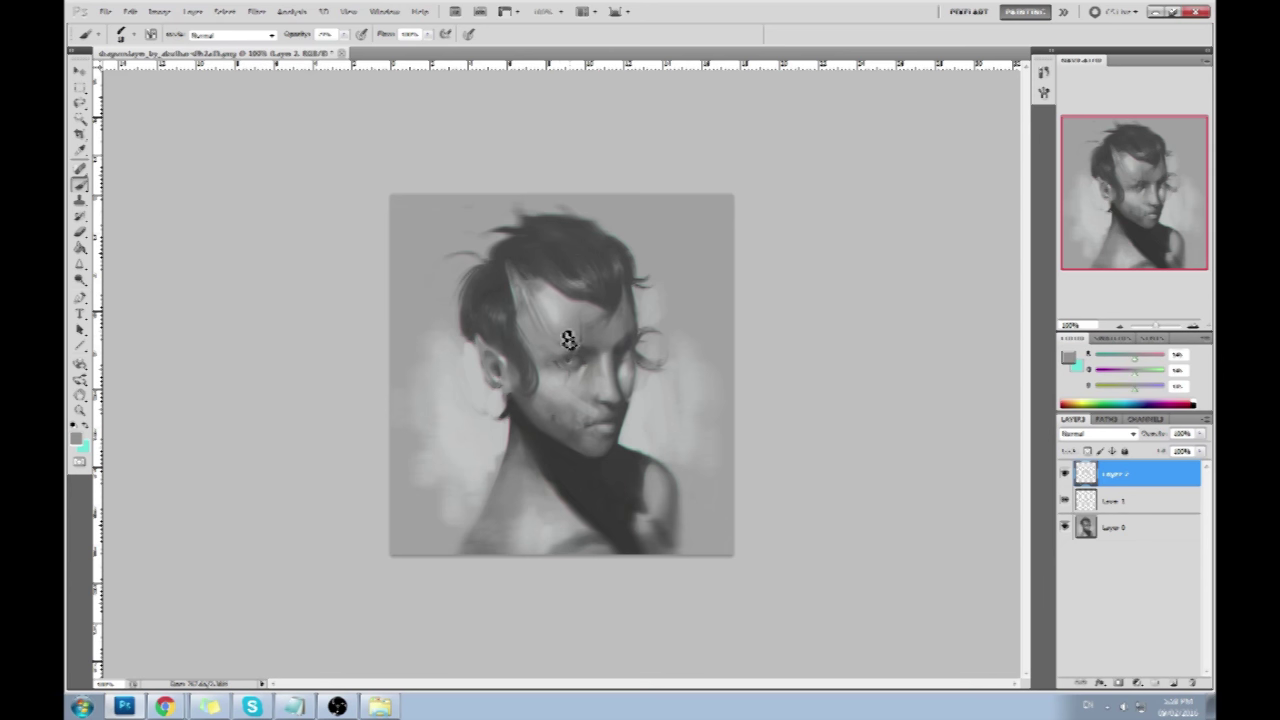
pyautogui.press('z')
pyautogui.moveTo(481, 296)
pyautogui.mouseDown()
pyautogui.moveTo(562, 268)
pyautogui.moveTo(520, 306)
pyautogui.moveTo(506, 281)
pyautogui.mouseUp()
# Copy the lassoed eye onto a new layer, flatten the image, and copy the eye again.
pyautogui.press('l')
pyautogui.hotkey('ctrl', 'j')
pyautogui.press('v')
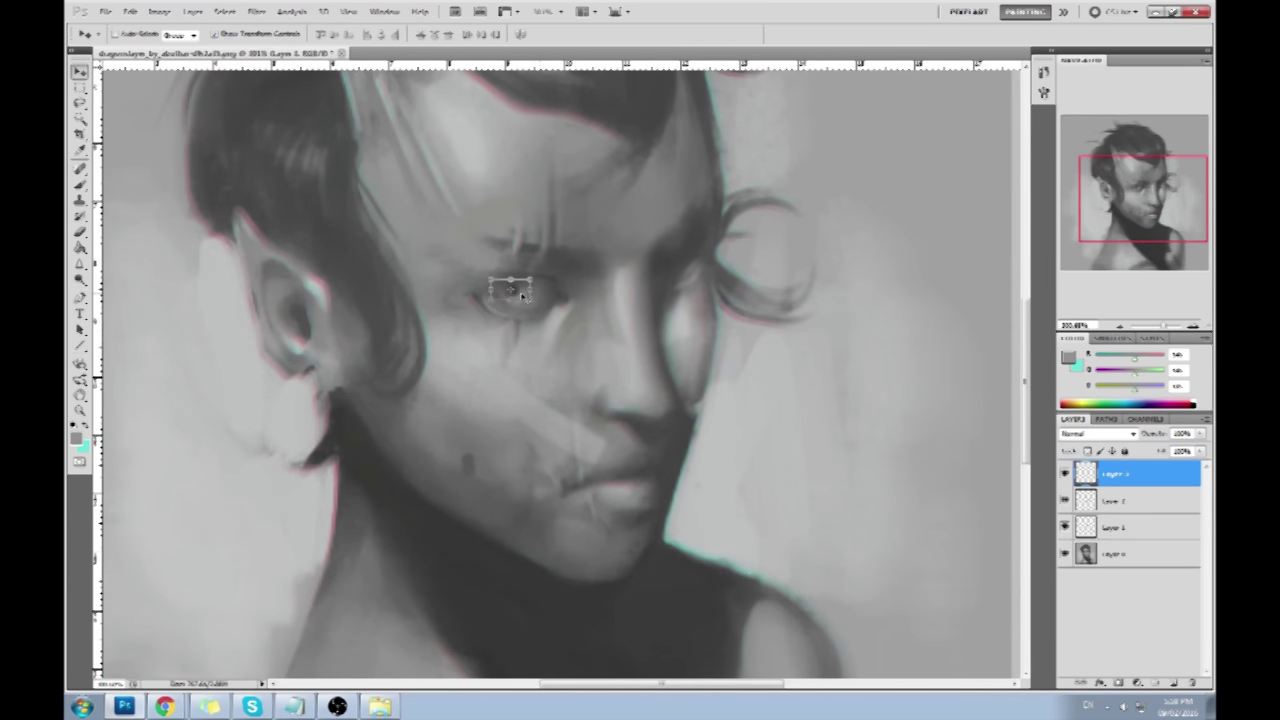
pyautogui.rightClick(1115, 510)
pyautogui.click(1125, 503)
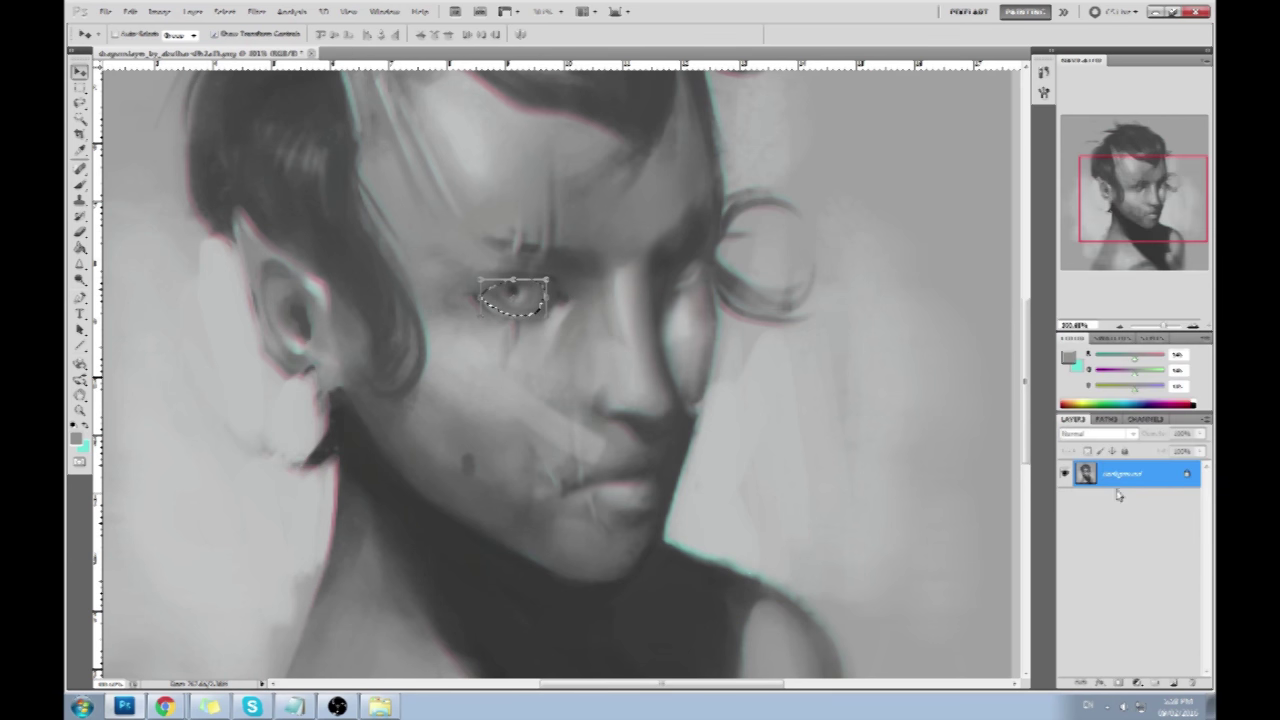
pyautogui.hotkey('ctrl', 'j')
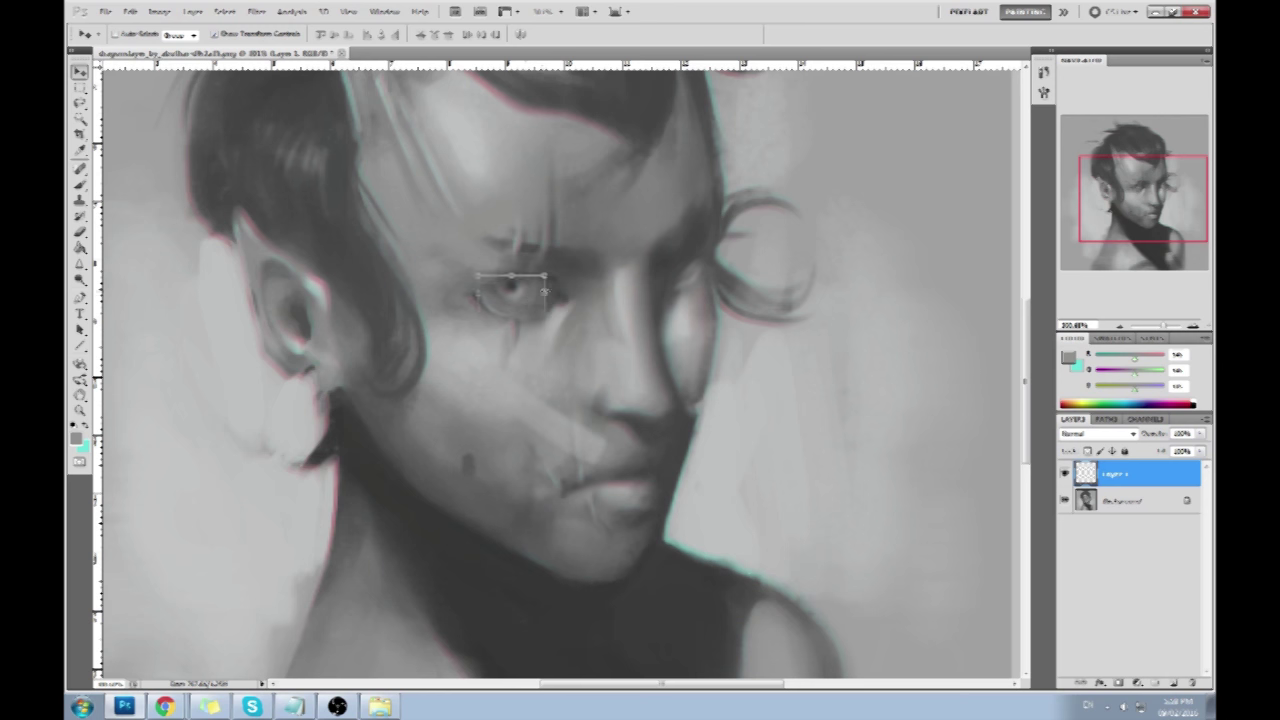
# Paint a dark hair-grey stroke around the eye socket.
pyautogui.press('e')
pyautogui.rightClick(608, 238)
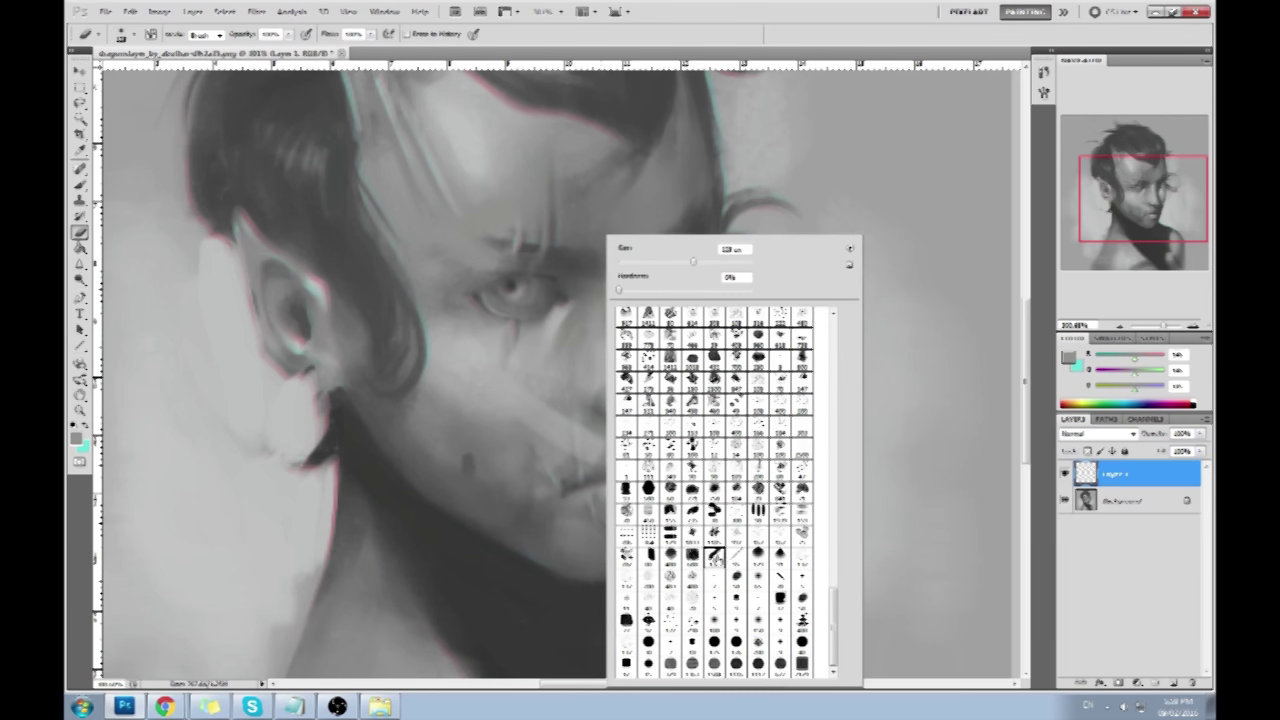
pyautogui.press('Return')
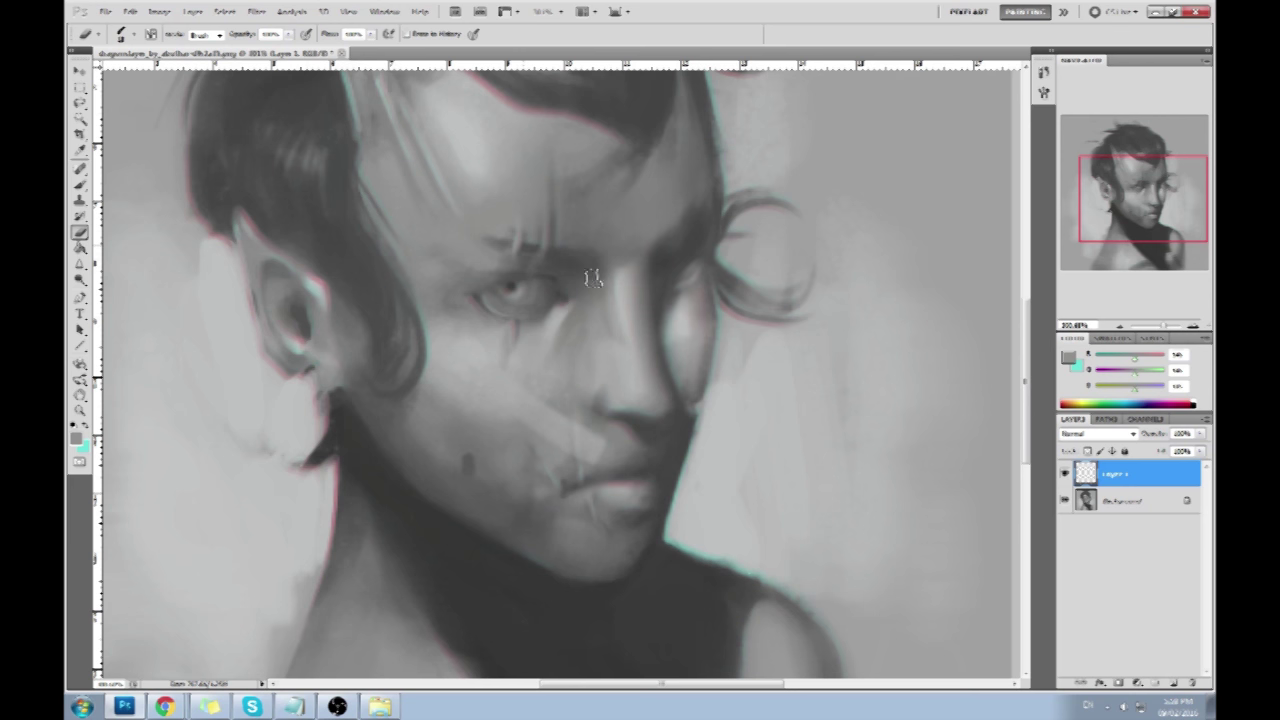
pyautogui.press('b')
pyautogui.keyDown('alt'); pyautogui.click(618, 92); pyautogui.keyUp('alt')
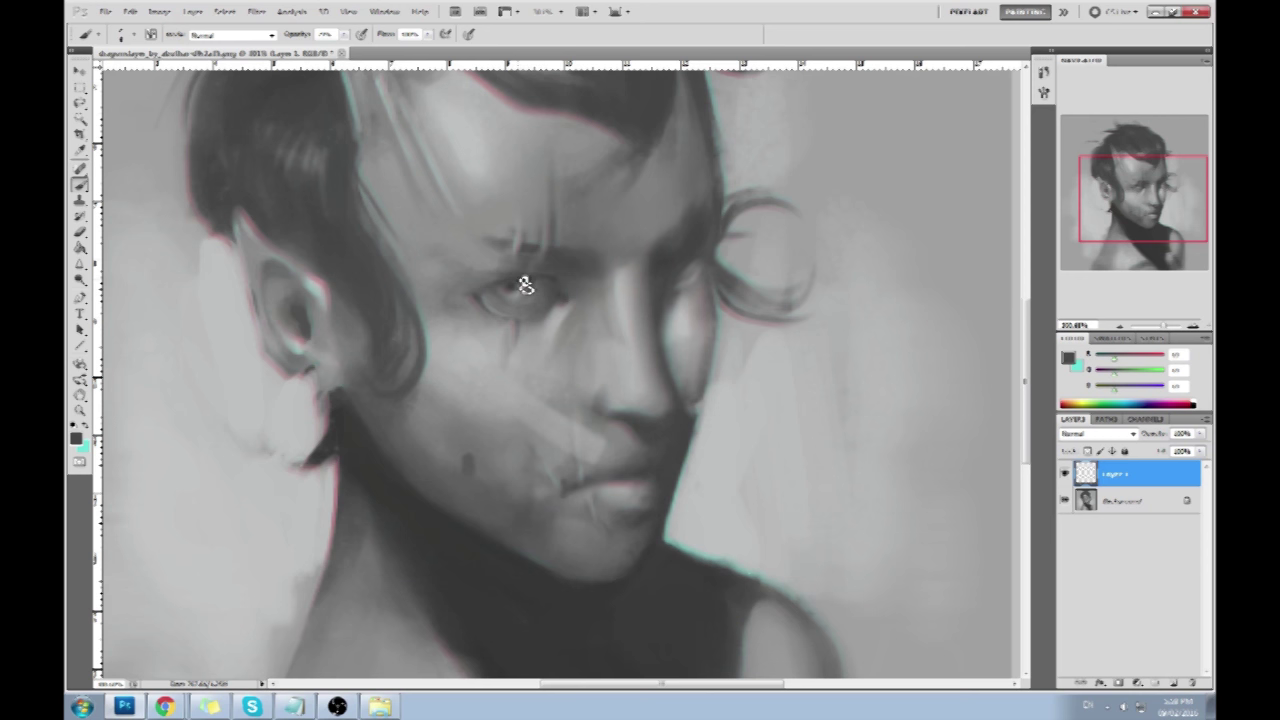
pyautogui.moveTo(490, 290); pyautogui.dragTo(408, 262)
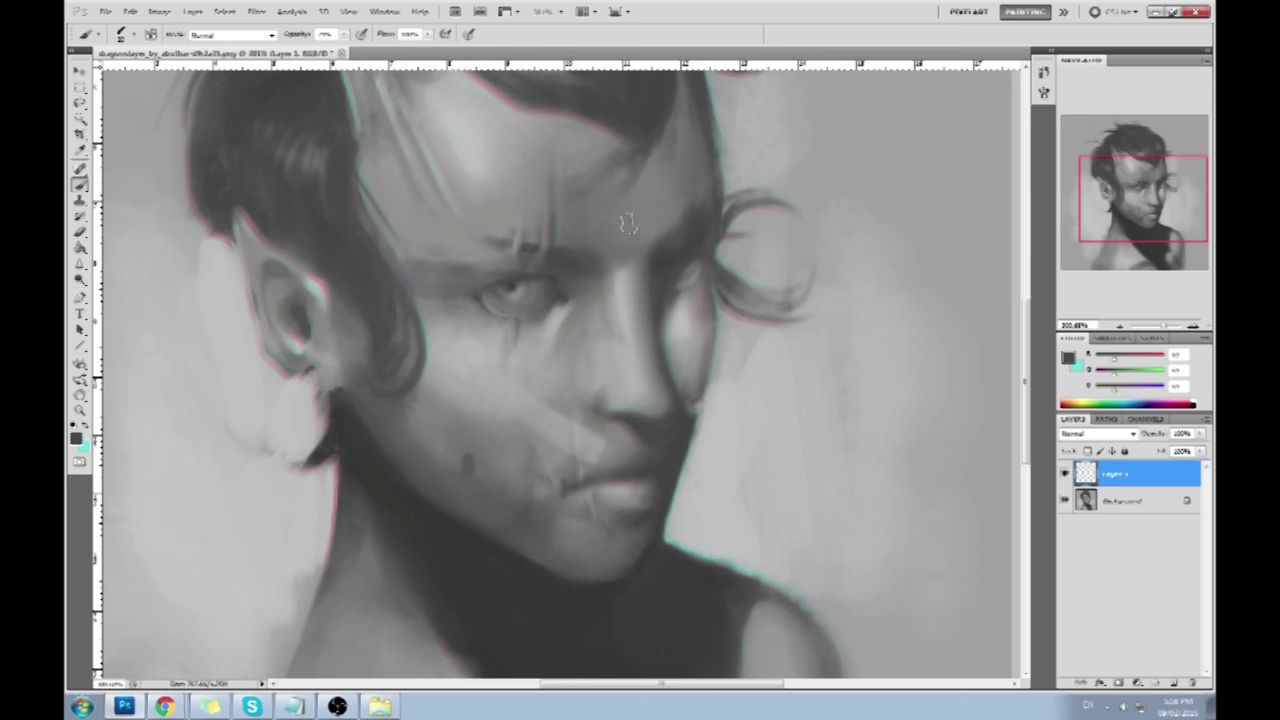
pyautogui.scroll(-3, 610, 256)
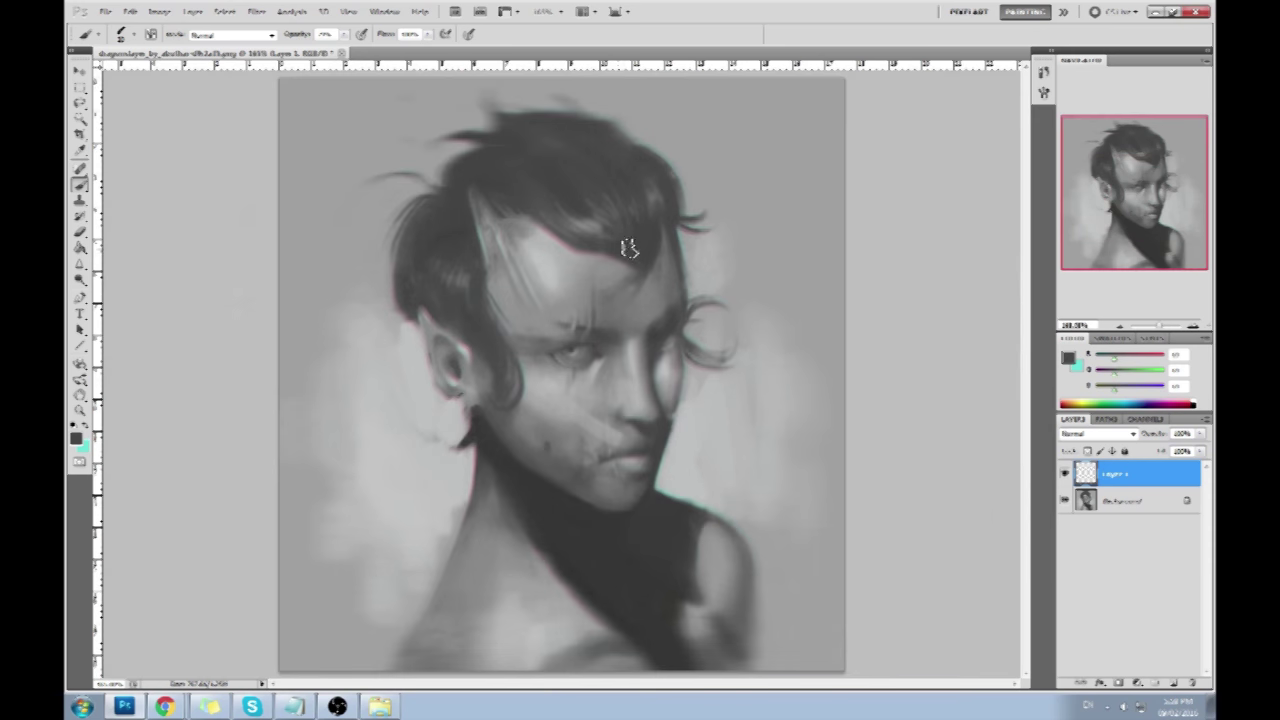
# Sample a range of light and dark greys from the face on both sides of the eye.
pyautogui.keyDown('alt'); pyautogui.click(543, 323); pyautogui.keyUp('alt')
pyautogui.keyDown('alt'); pyautogui.click(551, 328); pyautogui.keyUp('alt')
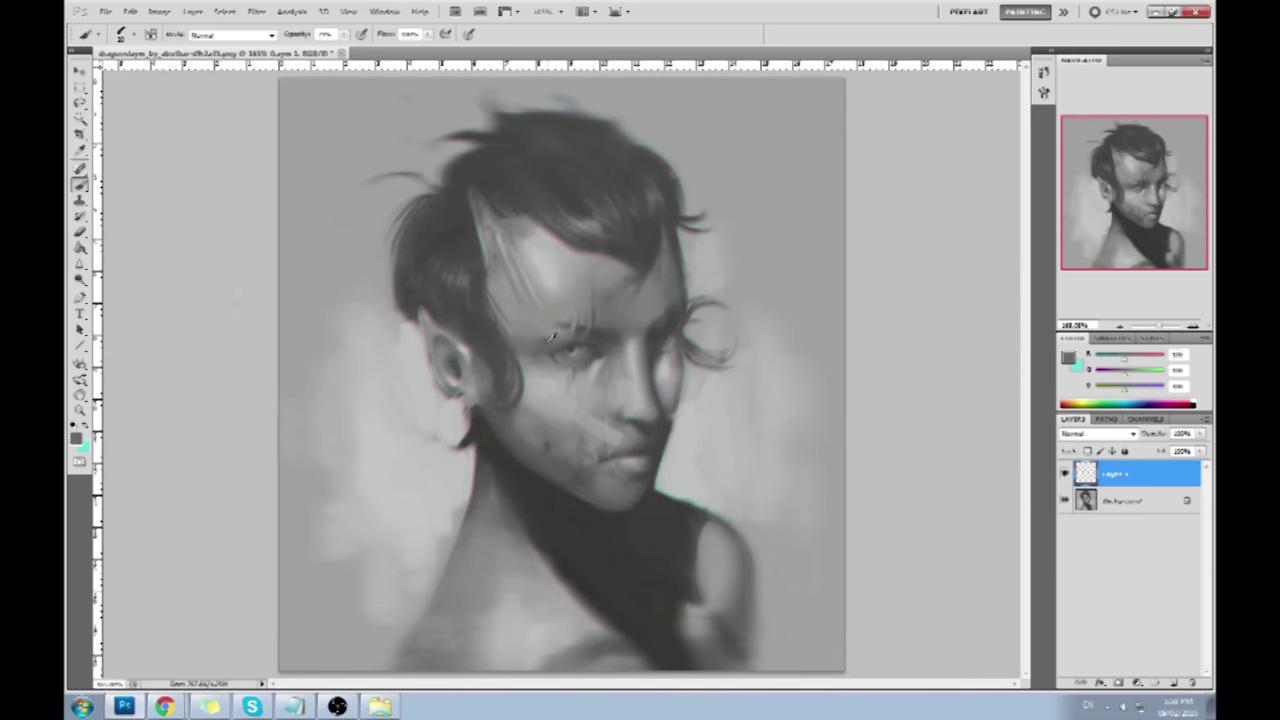
pyautogui.keyDown('alt'); pyautogui.click(544, 334); pyautogui.keyUp('alt')
pyautogui.keyDown('alt'); pyautogui.click(554, 330); pyautogui.keyUp('alt')
pyautogui.keyDown('alt'); pyautogui.click(537, 352); pyautogui.keyUp('alt')
pyautogui.keyDown('alt'); pyautogui.click(517, 330); pyautogui.keyUp('alt')
pyautogui.keyDown('alt'); pyautogui.click(606, 338); pyautogui.keyUp('alt')
pyautogui.keyDown('alt'); pyautogui.click(614, 337); pyautogui.keyUp('alt')
pyautogui.keyDown('alt'); pyautogui.click(645, 336); pyautogui.keyUp('alt')
pyautogui.keyDown('alt'); pyautogui.click(638, 331); pyautogui.keyUp('alt')
pyautogui.keyDown('alt'); pyautogui.click(576, 325); pyautogui.keyUp('alt')
pyautogui.keyDown('alt'); pyautogui.click(554, 376); pyautogui.keyUp('alt')
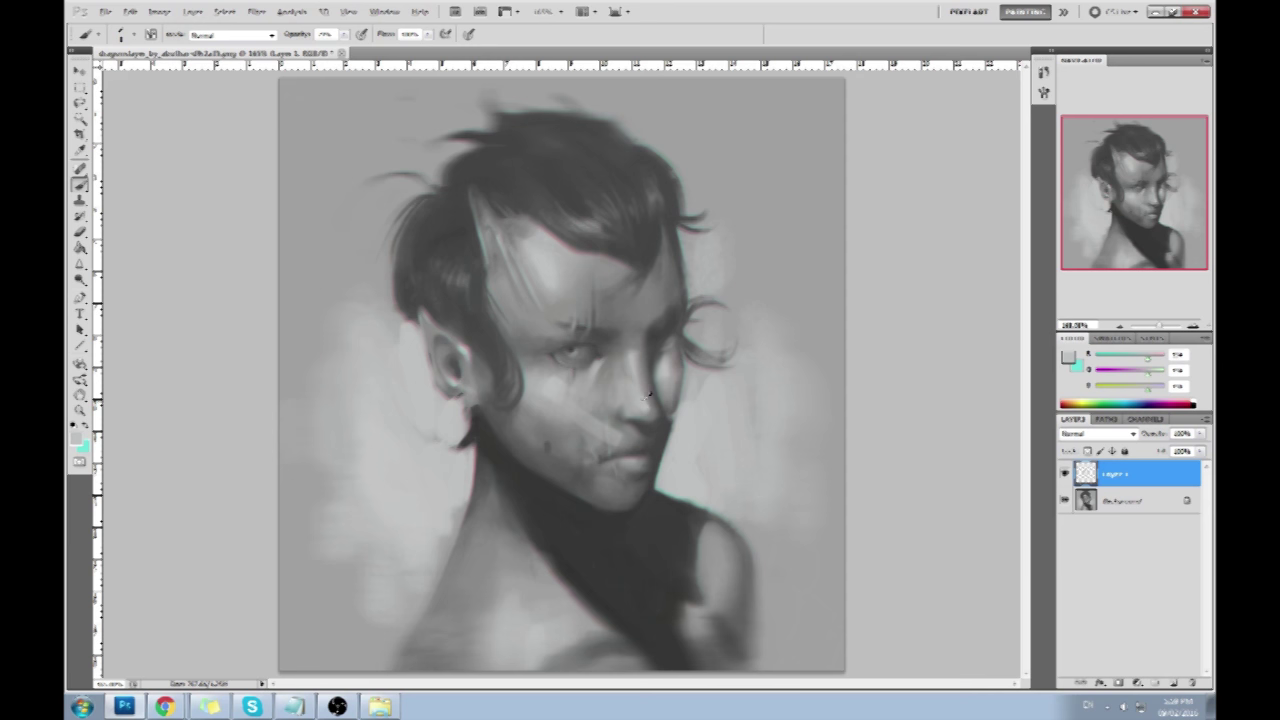
# Set a lighter grey foreground in the Color Picker and sample nose and eye tones.
pyautogui.click(1068, 357)
pyautogui.click(796, 321)
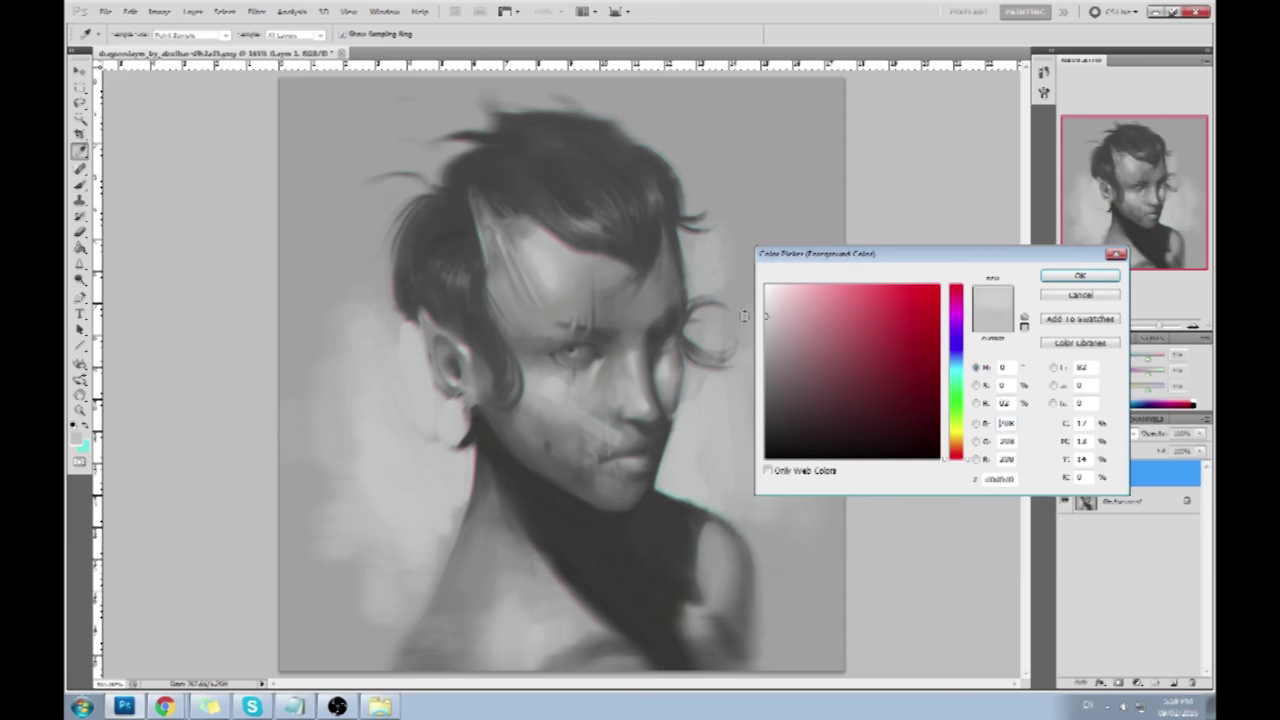
pyautogui.click(1080, 275)
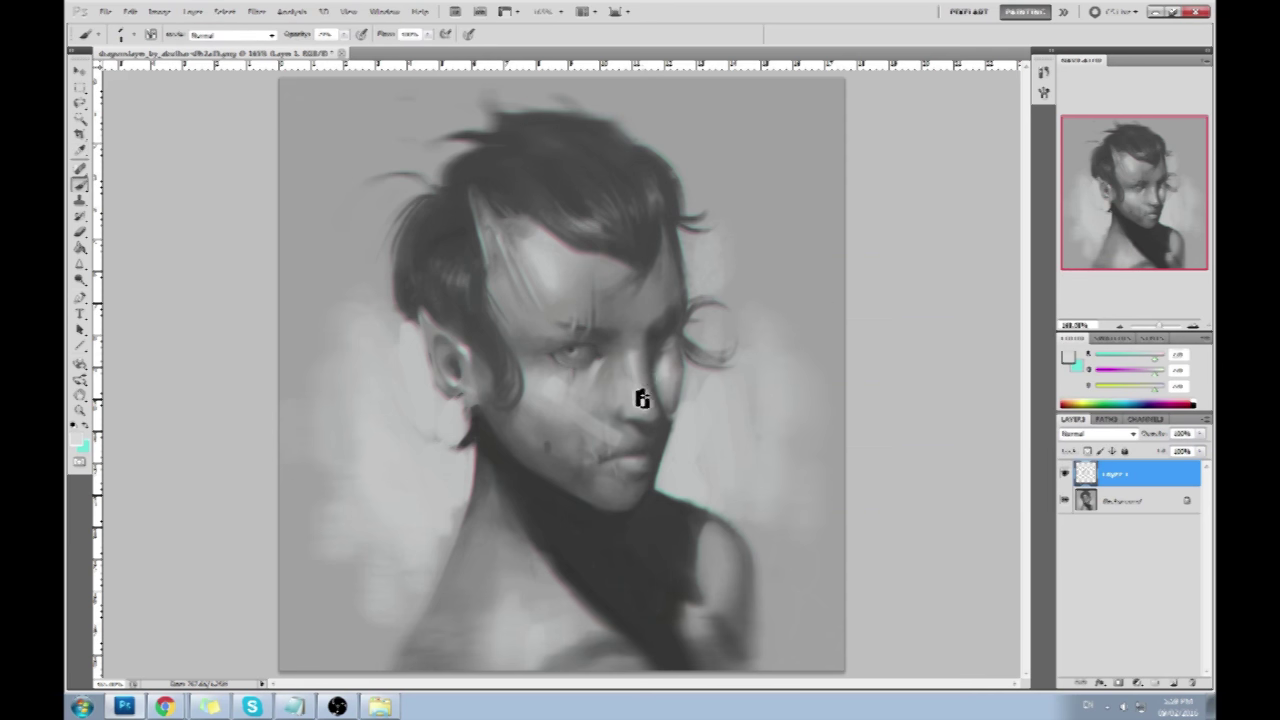
pyautogui.keyDown('alt'); pyautogui.click(630, 403); pyautogui.keyUp('alt')
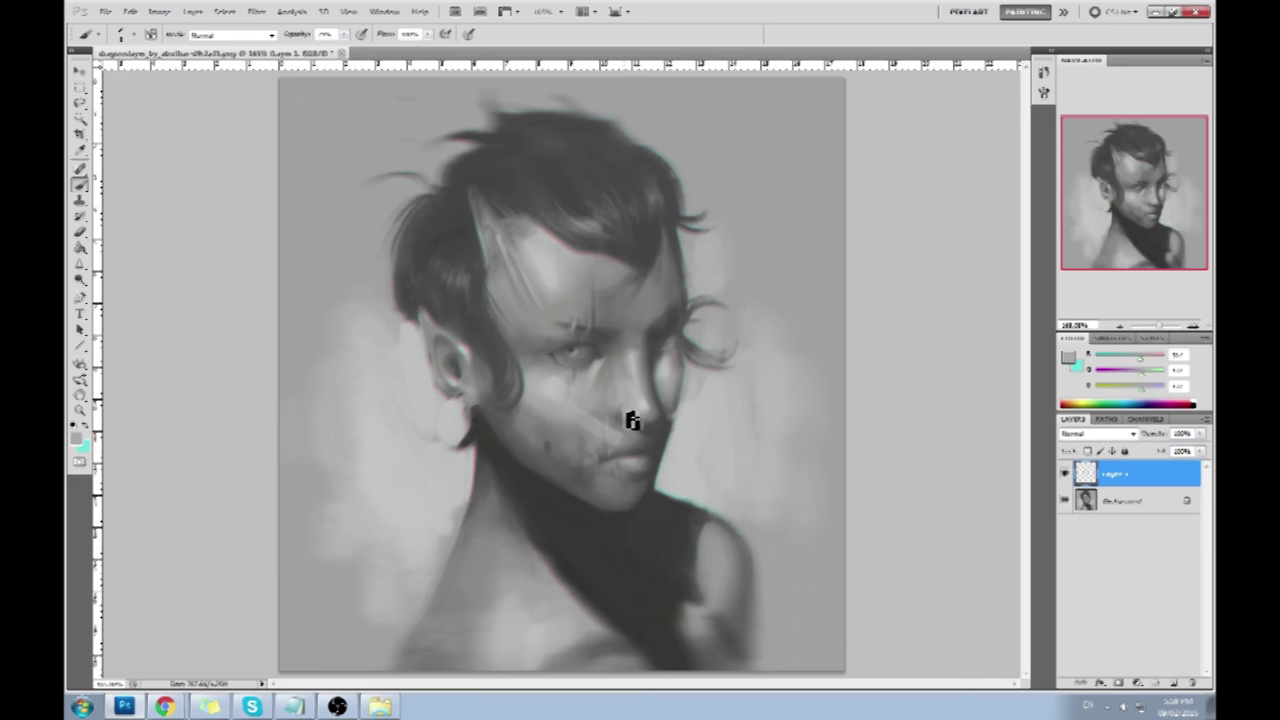
pyautogui.keyDown('alt'); pyautogui.click(604, 357); pyautogui.keyUp('alt')
pyautogui.keyDown('alt'); pyautogui.click(601, 360); pyautogui.keyUp('alt')
pyautogui.keyDown('alt'); pyautogui.click(599, 341); pyautogui.keyUp('alt')
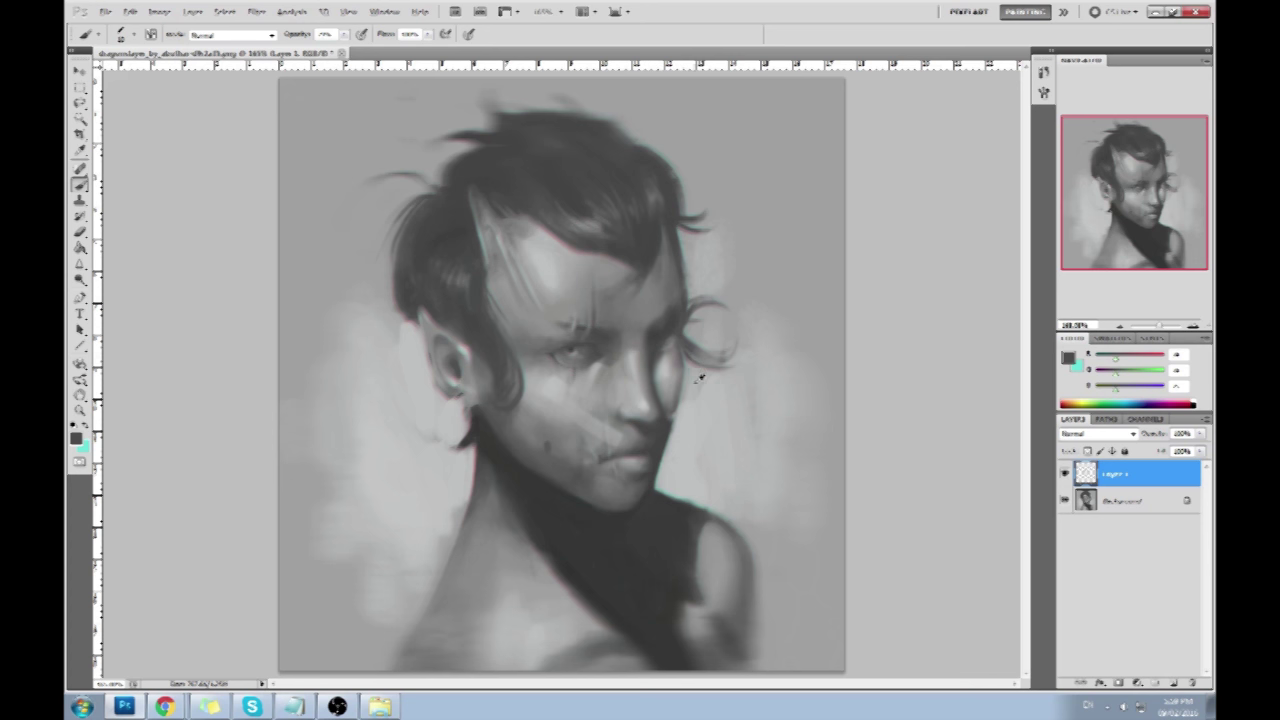
# Paint a faint light highlight over the eyebrow, then sample greys from the cheek.
pyautogui.keyDown('alt'); pyautogui.click(605, 307); pyautogui.keyUp('alt')
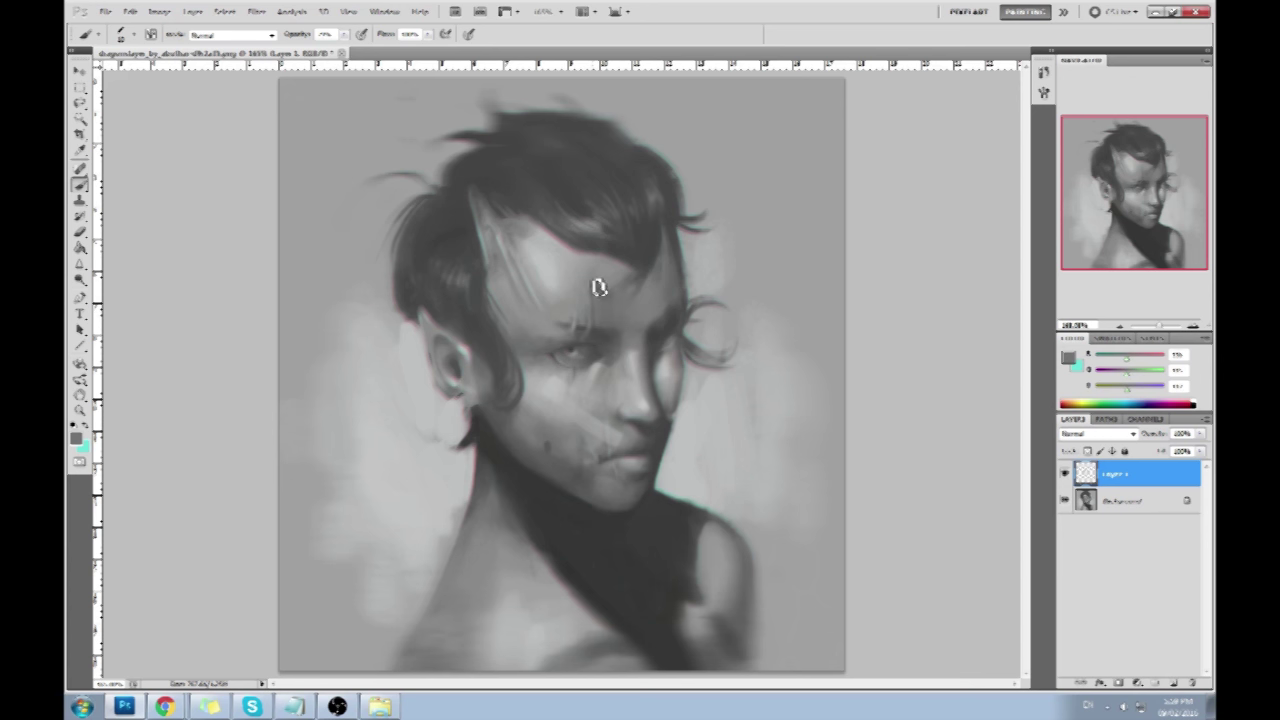
pyautogui.keyDown('alt'); pyautogui.click(603, 285); pyautogui.keyUp('alt')
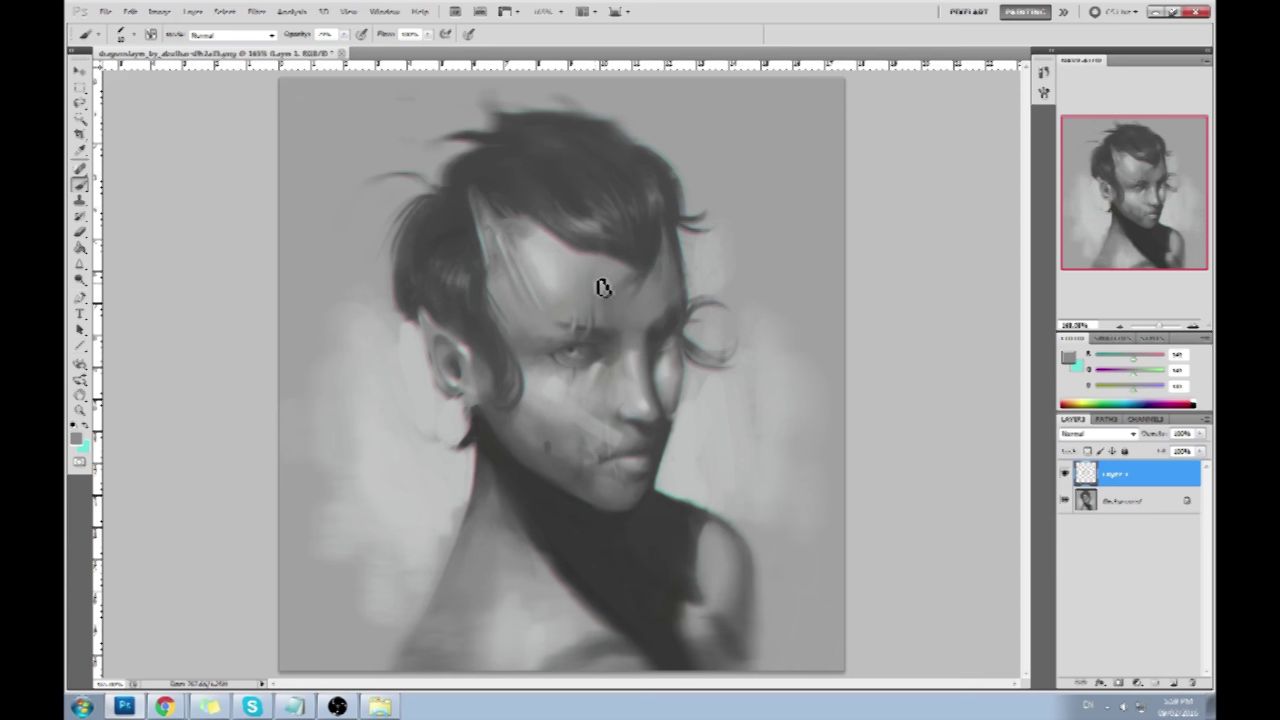
pyautogui.keyDown('alt'); pyautogui.click(606, 308); pyautogui.keyUp('alt')
pyautogui.moveTo(571, 300); pyautogui.dragTo(571, 320)
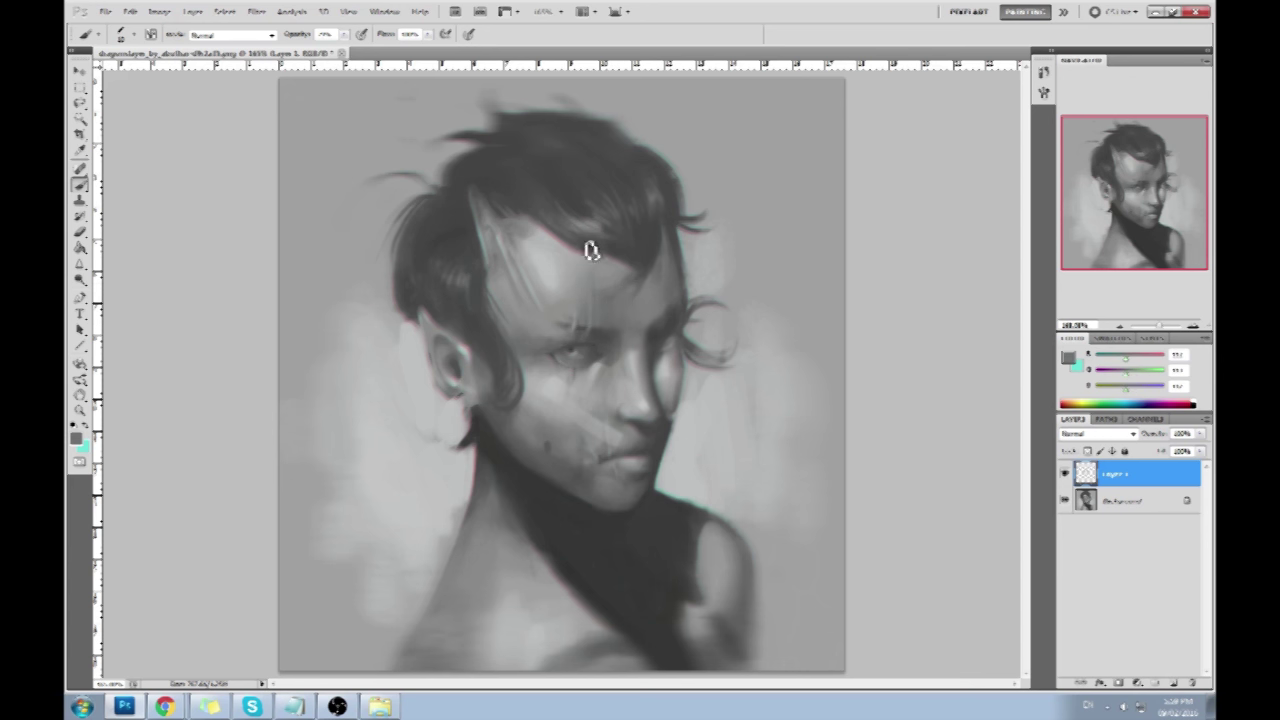
pyautogui.press('z')
pyautogui.press('b')
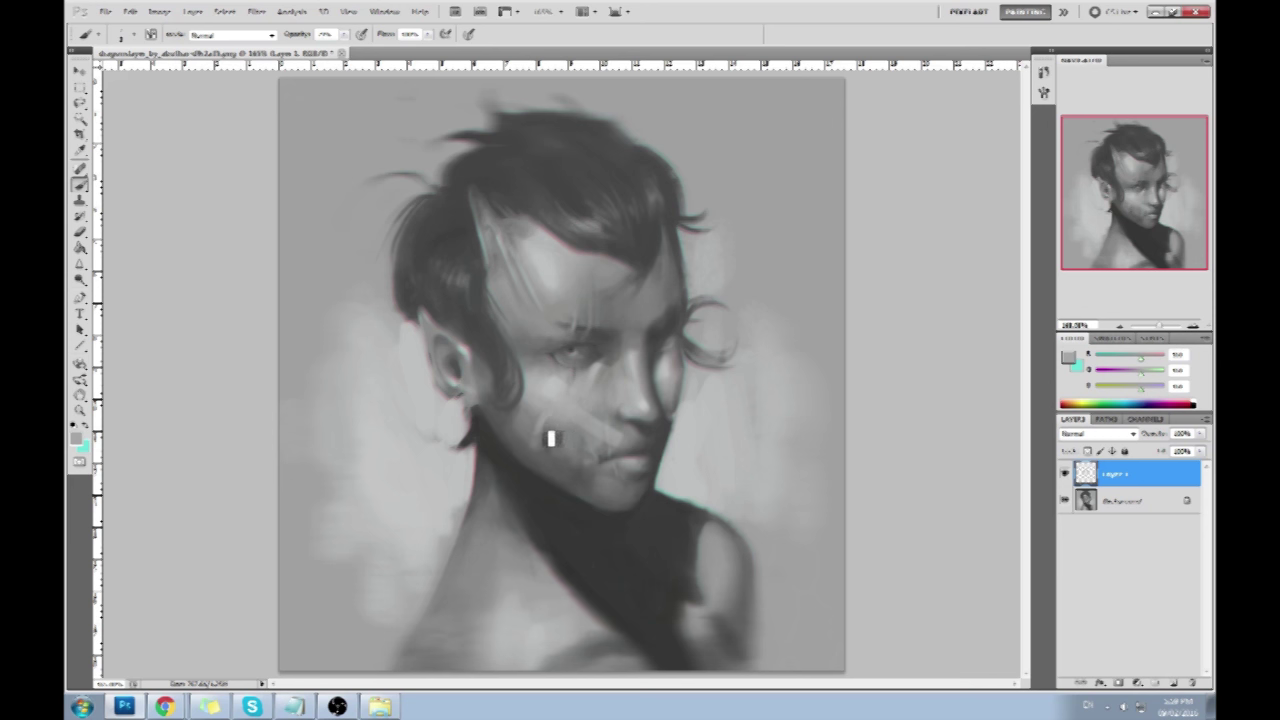
pyautogui.keyDown('alt'); pyautogui.click(537, 425); pyautogui.keyUp('alt')
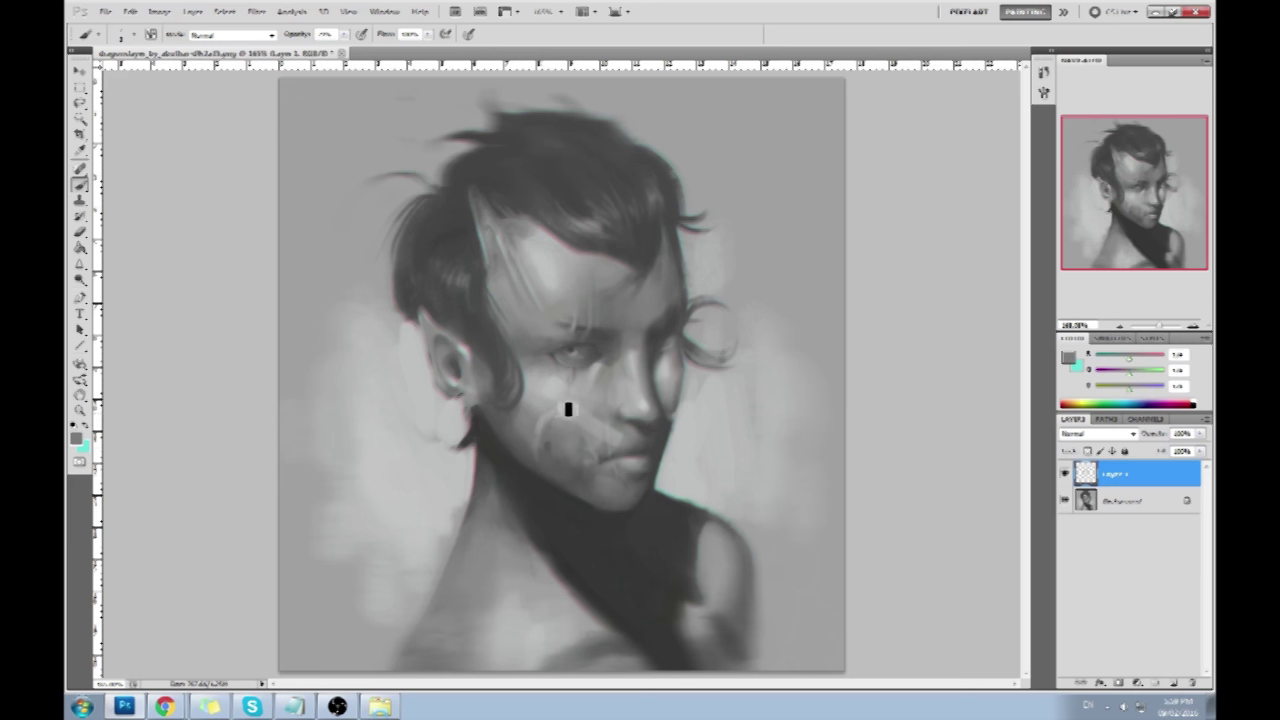
pyautogui.keyDown('alt'); pyautogui.click(556, 389); pyautogui.keyUp('alt')
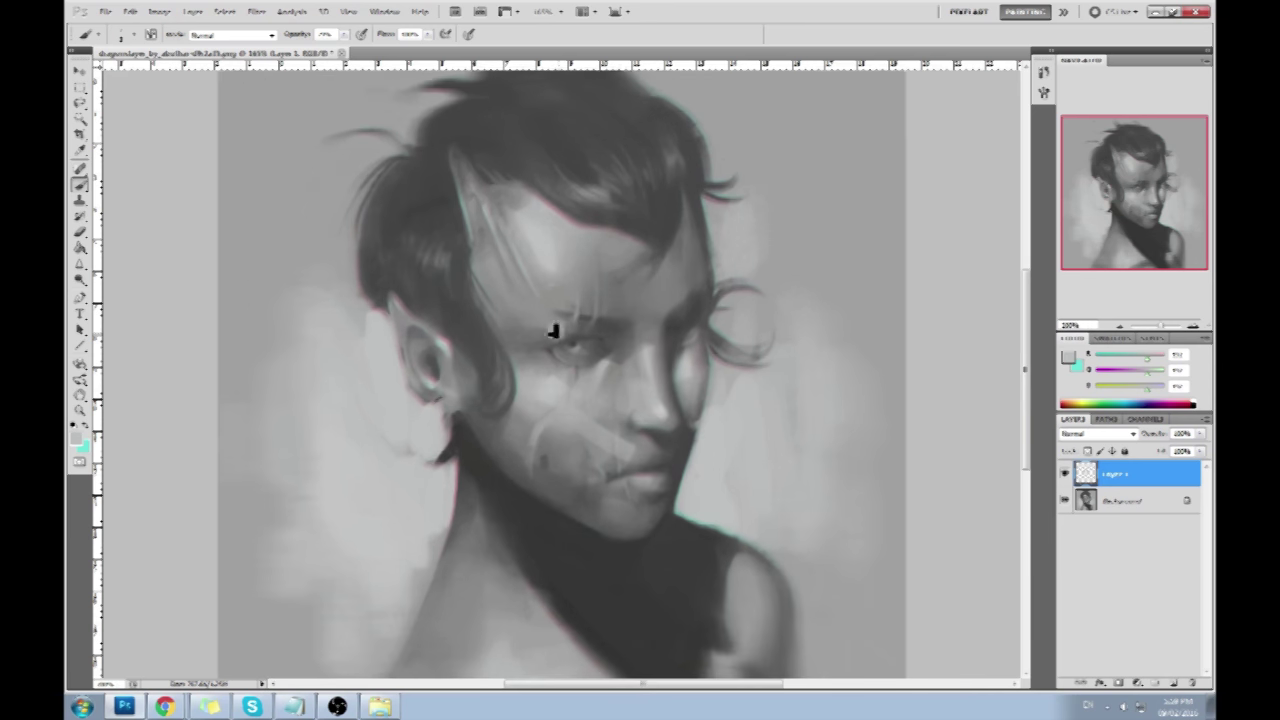
pyautogui.hotkey('ctrl', '+')
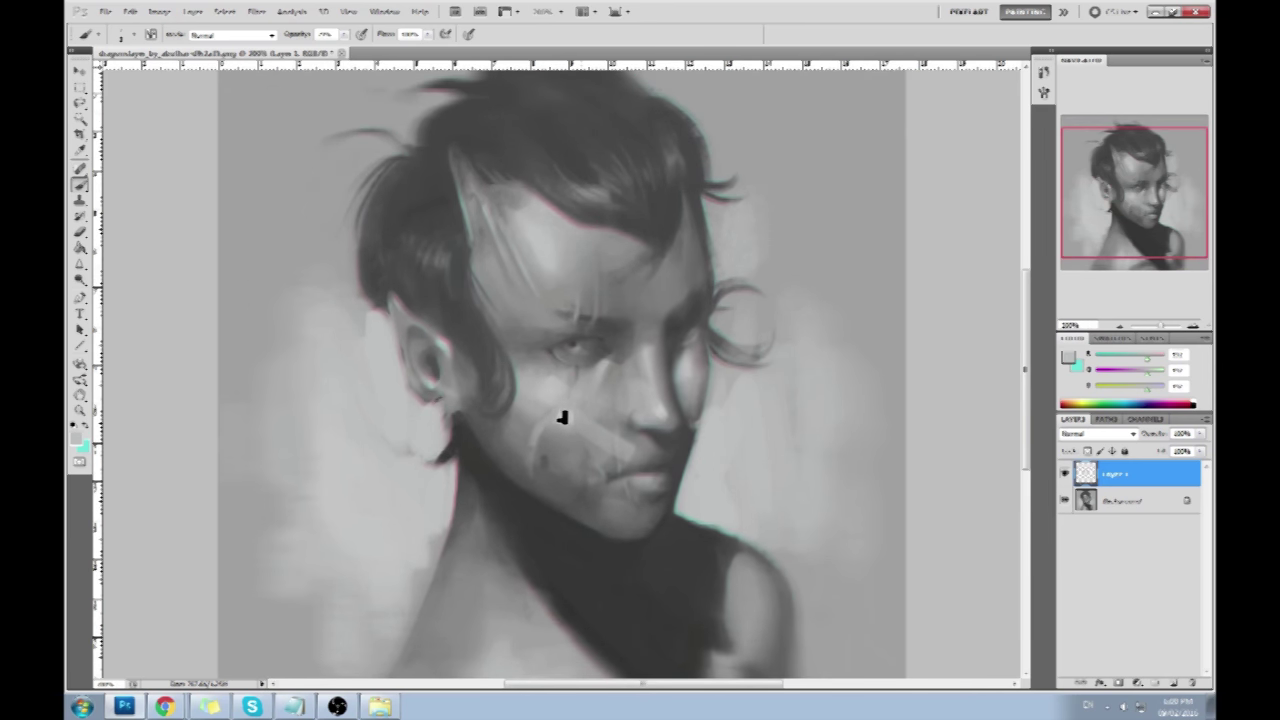
pyautogui.keyDown('alt'); pyautogui.click(610, 350); pyautogui.keyUp('alt')
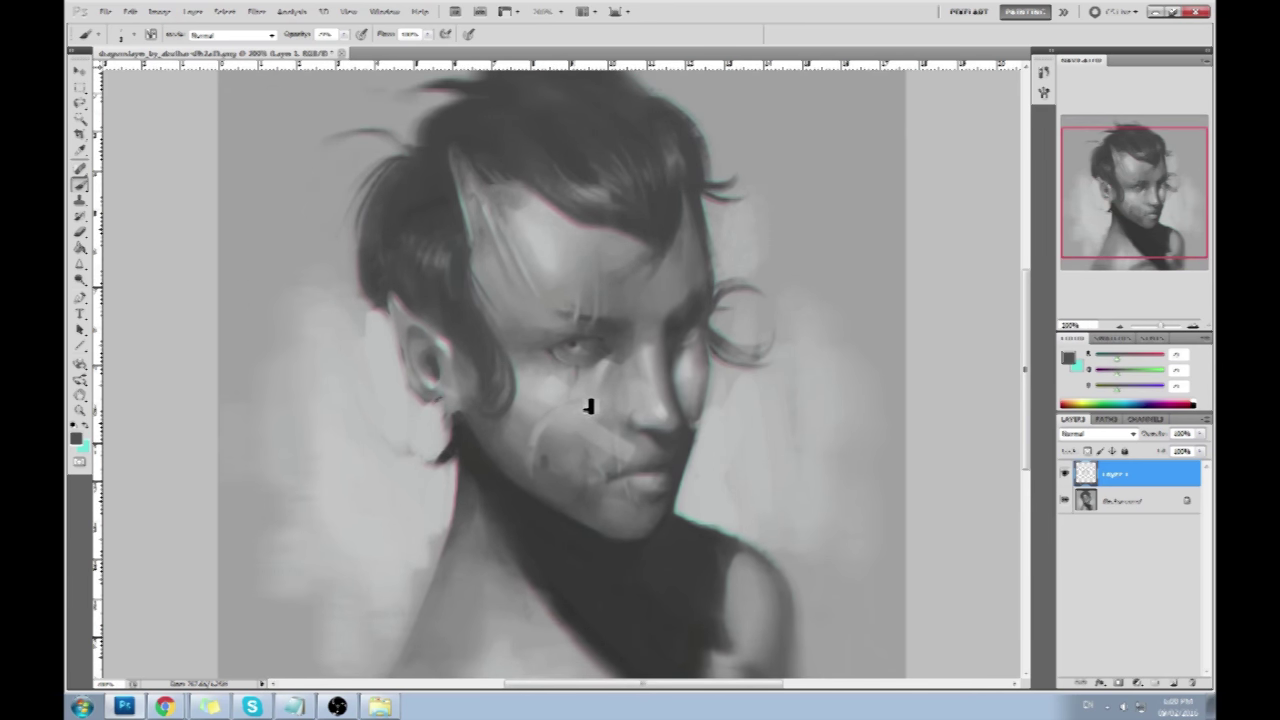
pyautogui.keyDown('alt'); pyautogui.click(555, 433); pyautogui.keyUp('alt')
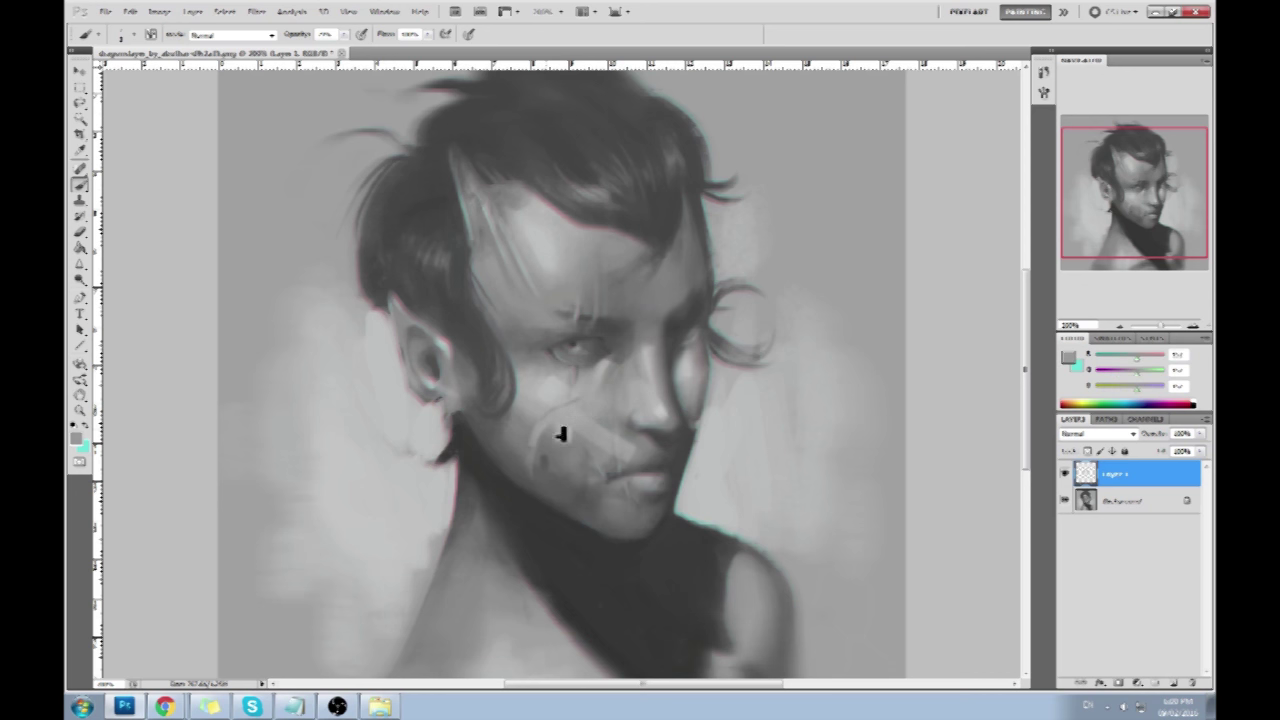
pyautogui.keyDown('alt'); pyautogui.click(583, 395); pyautogui.keyUp('alt')
pyautogui.keyDown('alt'); pyautogui.click(549, 438); pyautogui.keyUp('alt')
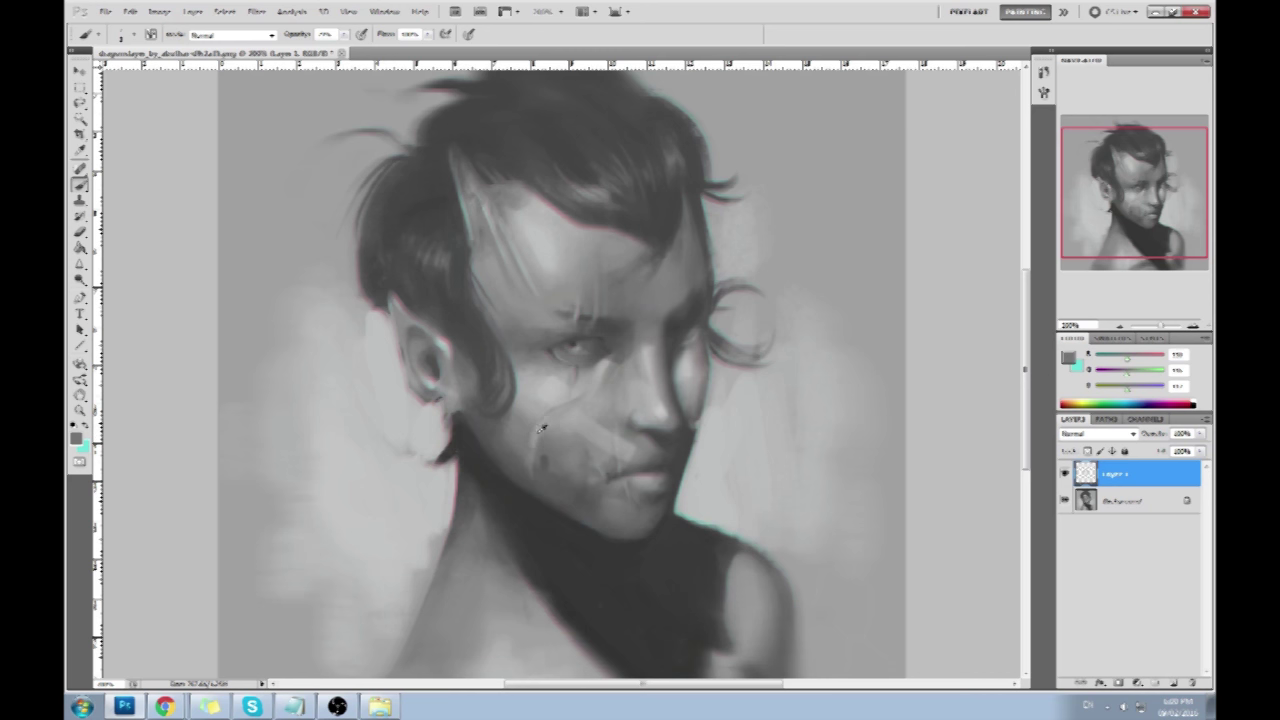
pyautogui.keyDown('alt'); pyautogui.click(555, 392); pyautogui.keyUp('alt')
pyautogui.keyDown('alt'); pyautogui.click(568, 393); pyautogui.keyUp('alt')
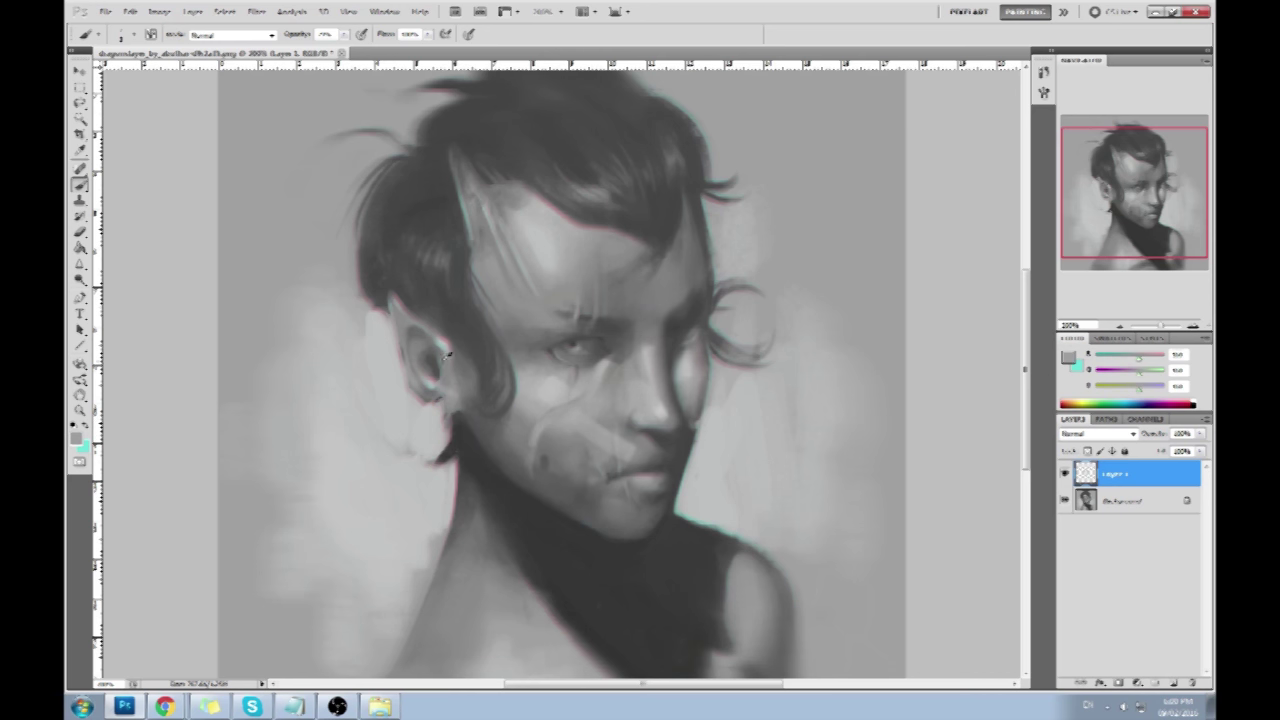
pyautogui.moveTo(80, 263); pyautogui.dragTo(82, 264)
pyautogui.click(115, 272)
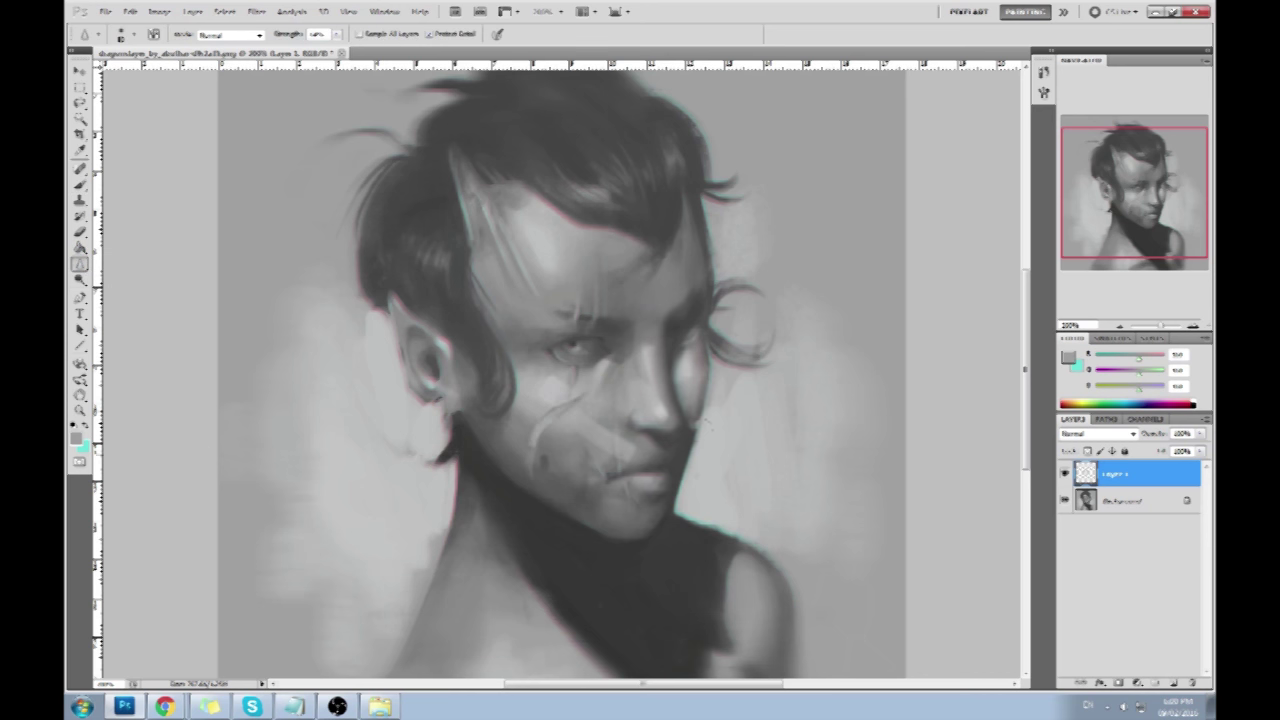
pyautogui.press('b')
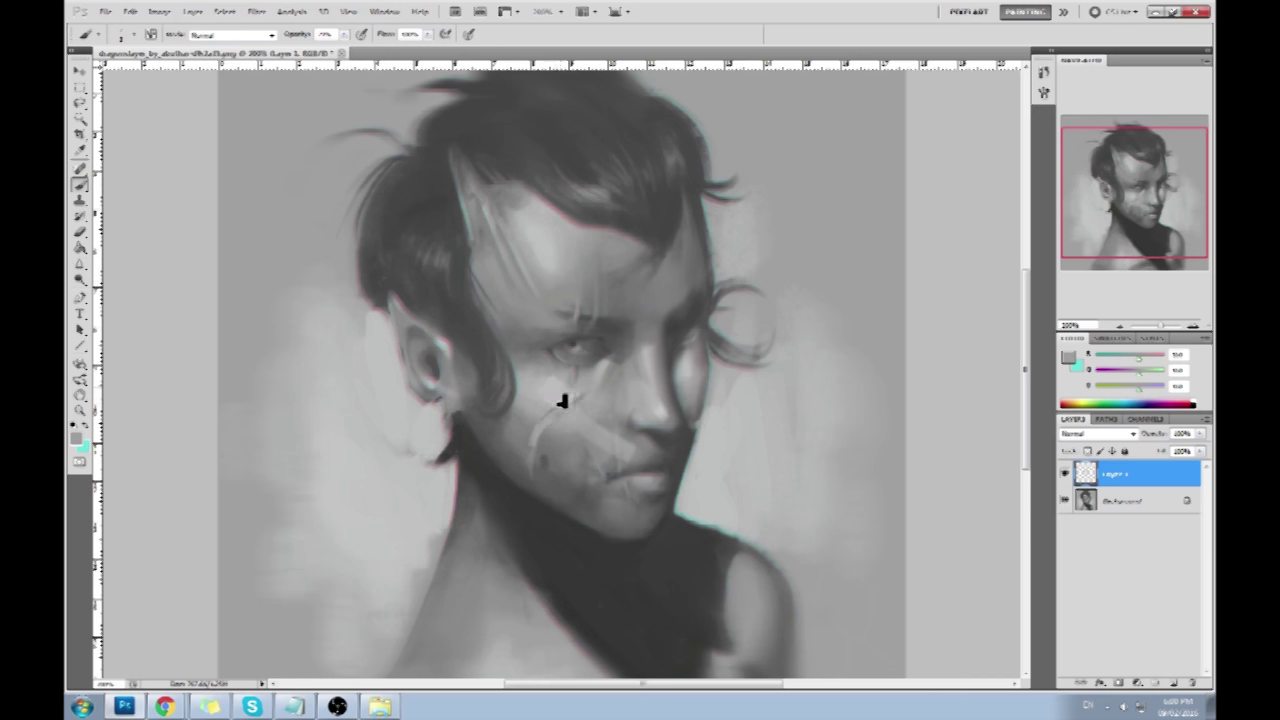
pyautogui.keyDown('alt'); pyautogui.click(552, 397); pyautogui.keyUp('alt')
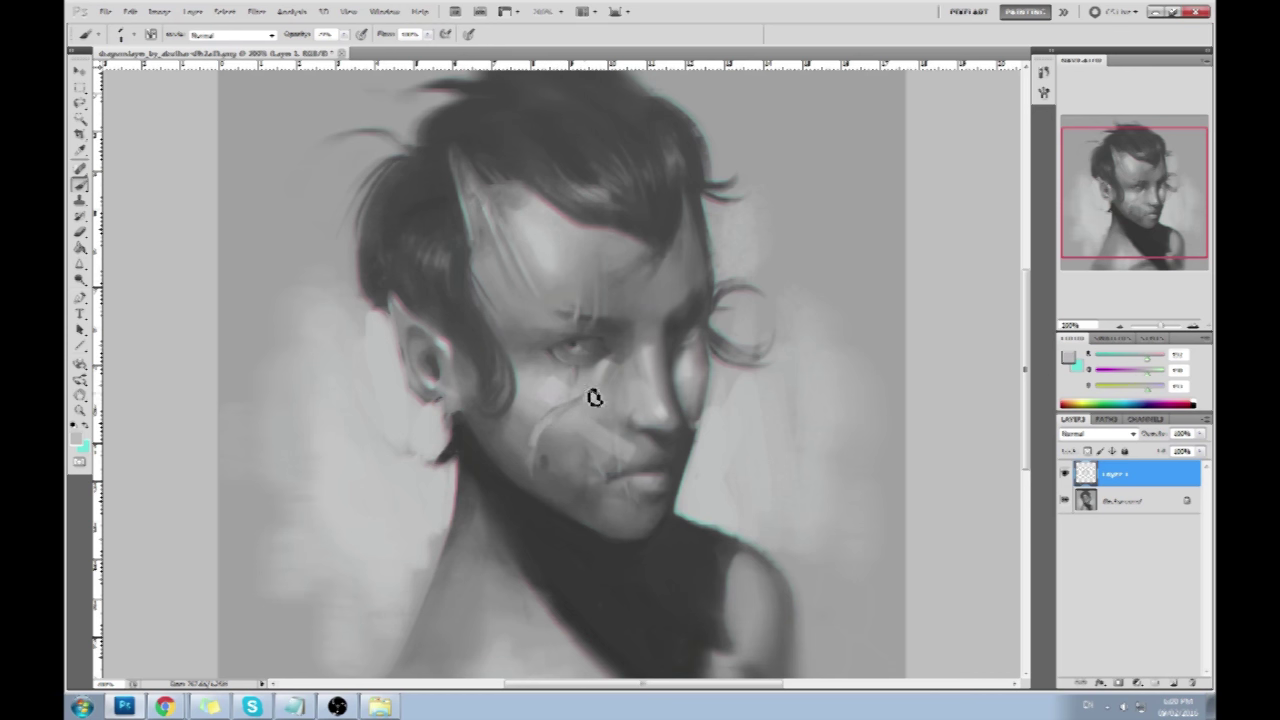
pyautogui.keyDown('alt'); pyautogui.click(546, 401); pyautogui.keyUp('alt')
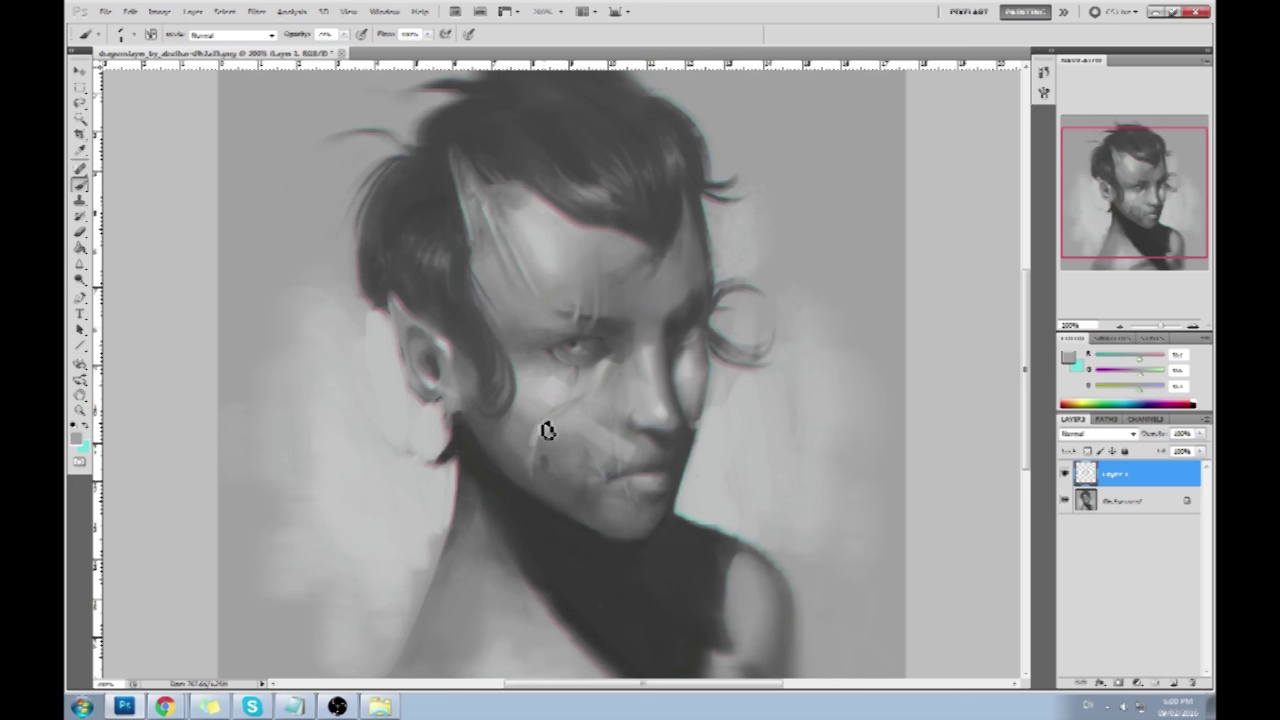
pyautogui.keyDown('alt'); pyautogui.click(574, 389); pyautogui.keyUp('alt')
pyautogui.keyDown('alt'); pyautogui.click(612, 322); pyautogui.keyUp('alt')
pyautogui.moveTo(515, 318); pyautogui.dragTo(572, 252)
pyautogui.moveTo(518, 326); pyautogui.dragTo(570, 279)
pyautogui.hotkey('ctrl', 'alt', 'z')
pyautogui.hotkey('ctrl', 'alt', 'z')
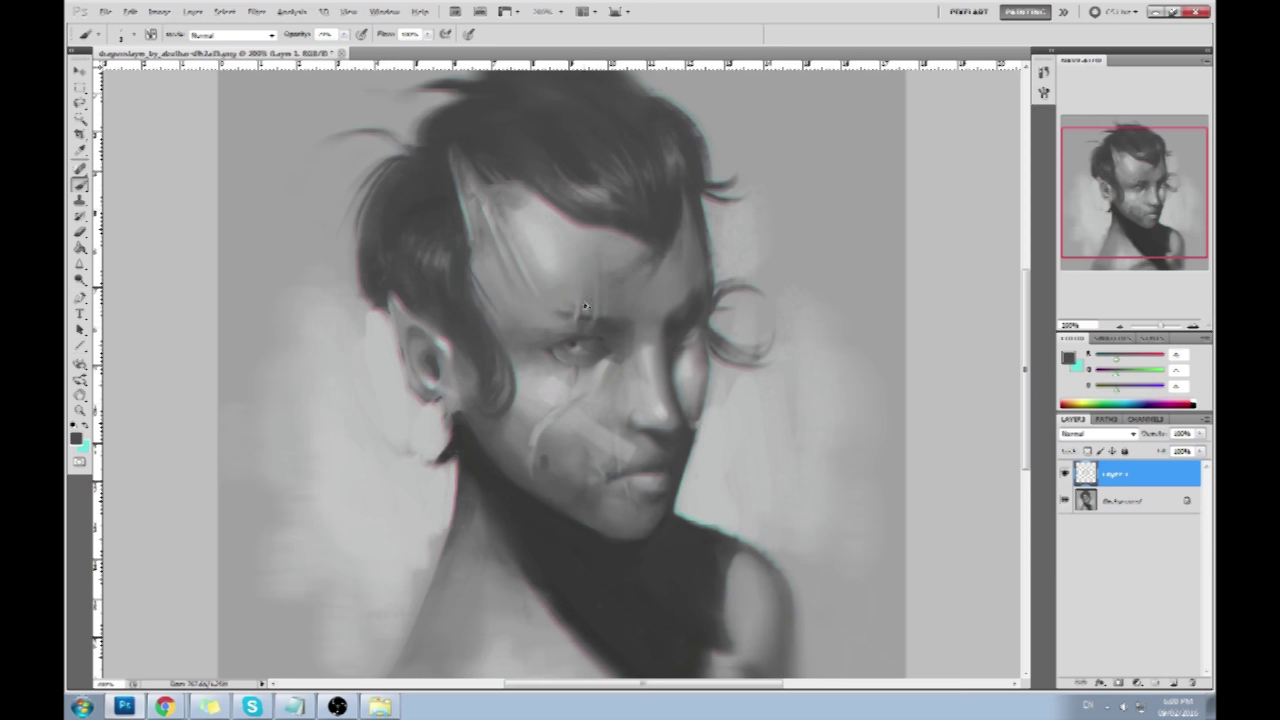
pyautogui.keyDown('alt'); pyautogui.click(555, 411); pyautogui.keyUp('alt')
pyautogui.keyDown('alt'); pyautogui.click(552, 435); pyautogui.keyUp('alt')
pyautogui.keyDown('alt'); pyautogui.click(549, 456); pyautogui.keyUp('alt')
pyautogui.keyDown('alt'); pyautogui.click(574, 345); pyautogui.keyUp('alt')
pyautogui.keyDown('alt'); pyautogui.click(545, 484); pyautogui.keyUp('alt')
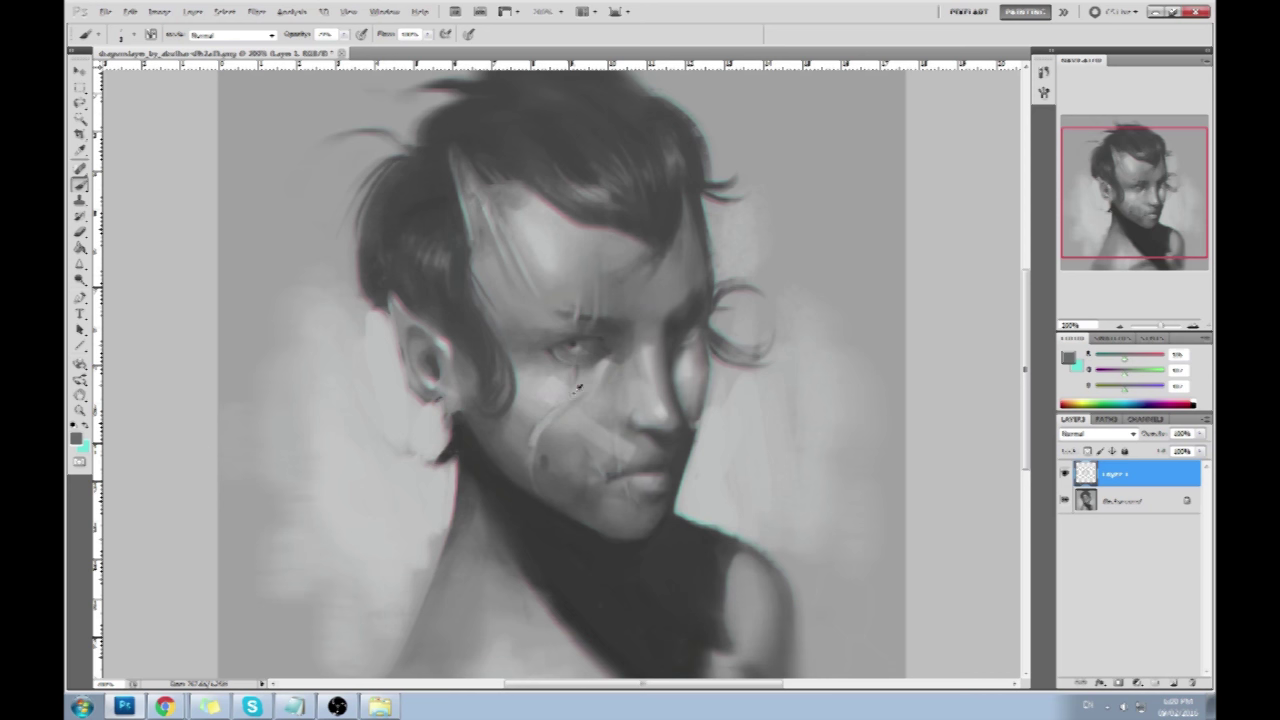
pyautogui.keyDown('alt'); pyautogui.click(555, 412); pyautogui.keyUp('alt')
pyautogui.keyDown('alt'); pyautogui.click(568, 404); pyautogui.keyUp('alt')
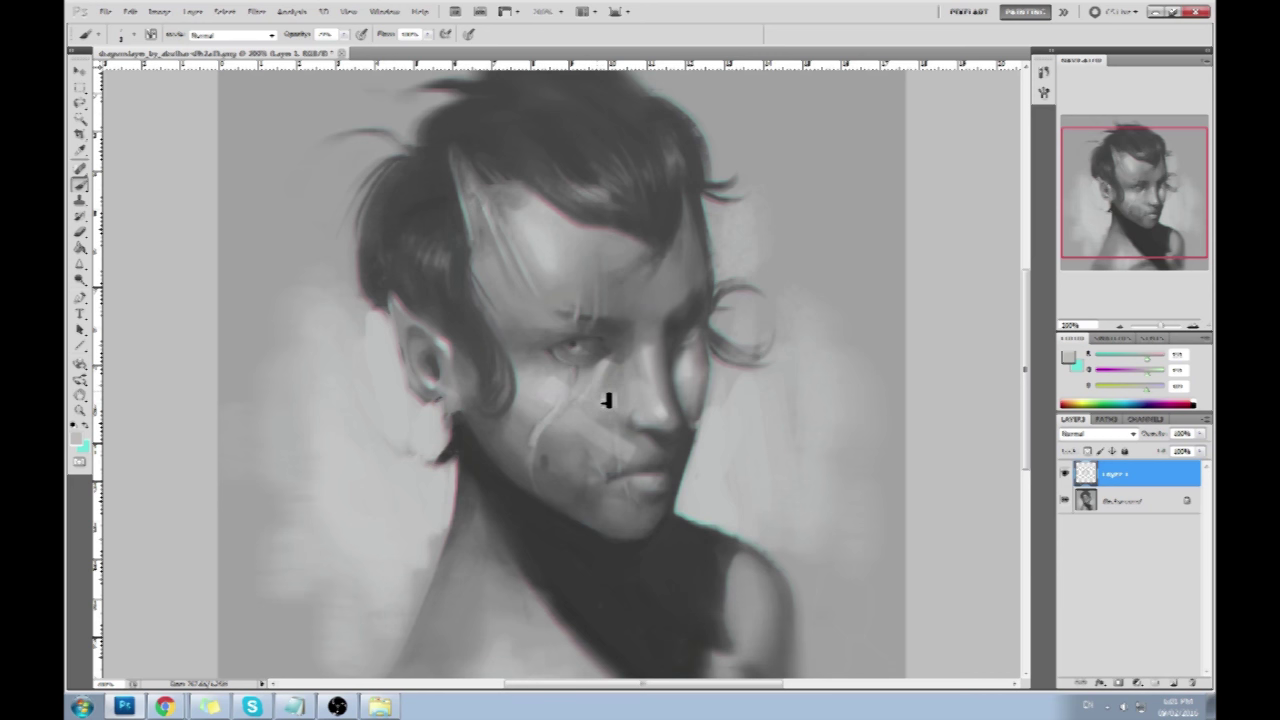
pyautogui.keyDown('alt'); pyautogui.click(592, 400); pyautogui.keyUp('alt')
pyautogui.click(1043, 72)
# Revert the portrait to an earlier Brush Tool state in the History panel.
pyautogui.moveTo(1023, 412); pyautogui.dragTo(1026, 394)
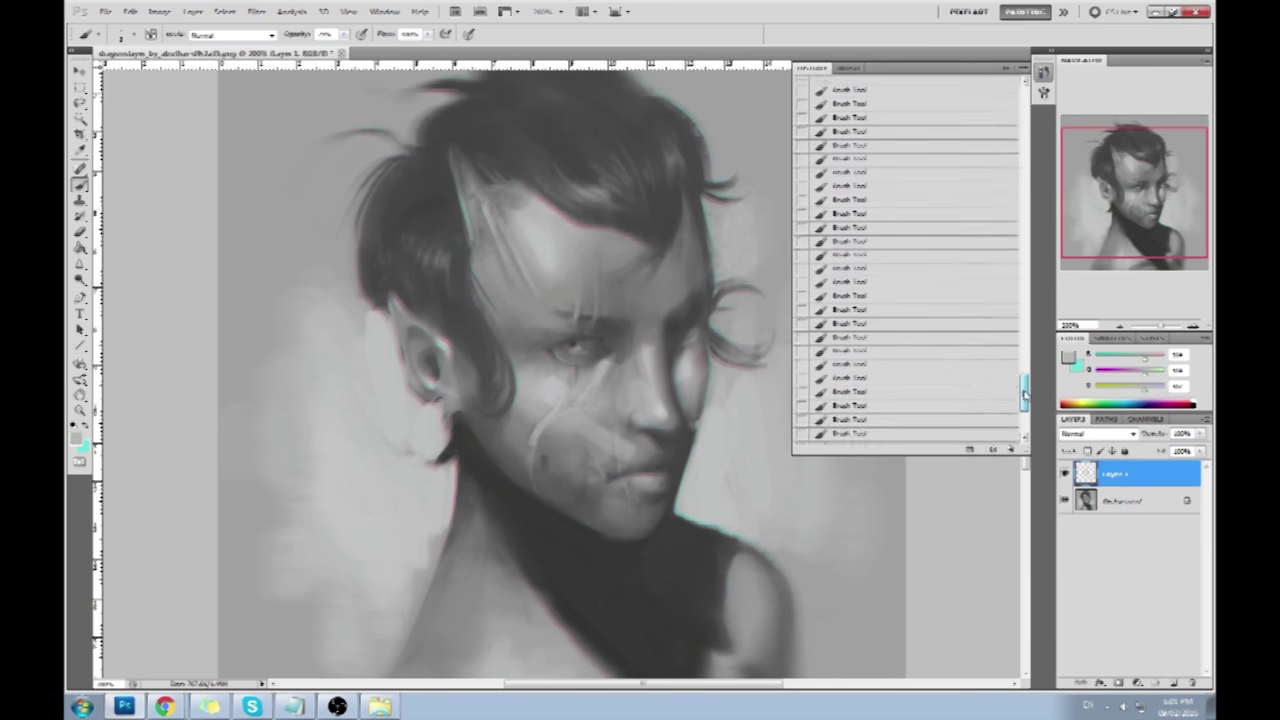
pyautogui.moveTo(934, 320); pyautogui.dragTo(934, 93)
pyautogui.scroll(3, 1030, 370)
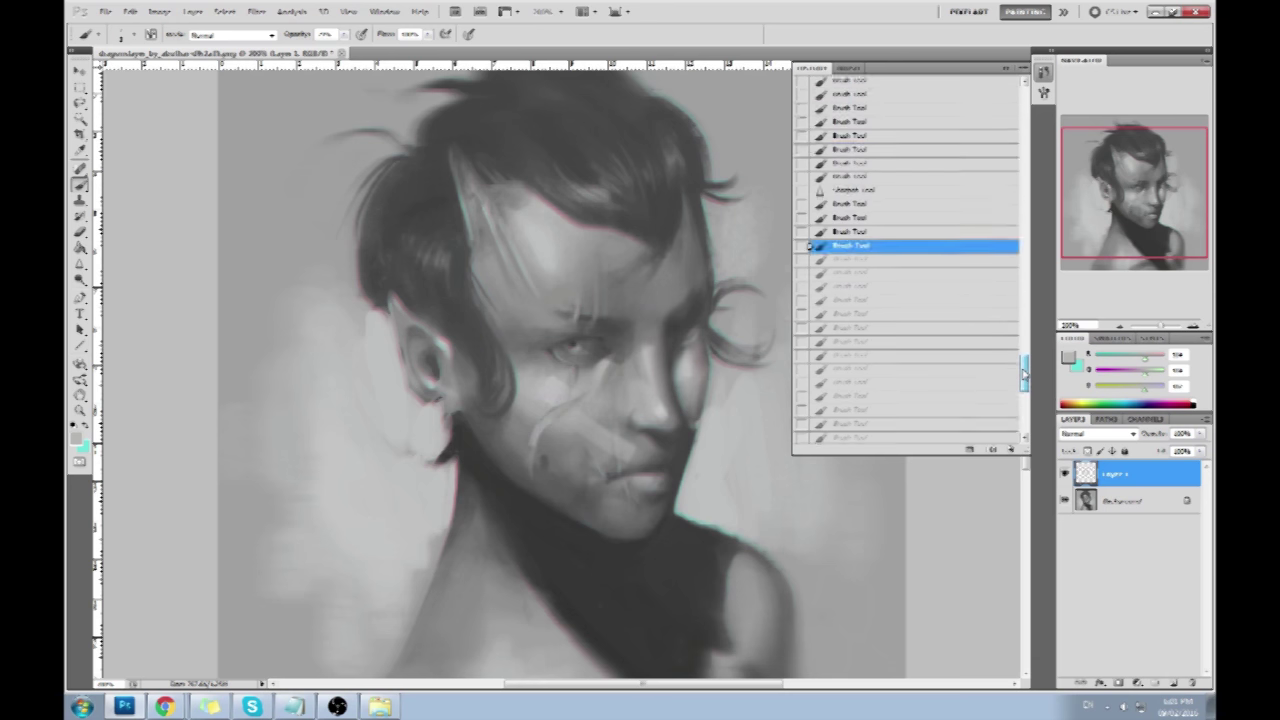
pyautogui.moveTo(951, 323)
pyautogui.mouseDown()
pyautogui.moveTo(891, 194)
pyautogui.moveTo(931, 91)
pyautogui.mouseUp()
pyautogui.scroll(6, 876, 307)
pyautogui.moveTo(884, 222)
pyautogui.mouseDown()
pyautogui.moveTo(891, 286)
pyautogui.moveTo(875, 366)
pyautogui.mouseUp()
pyautogui.click(872, 325)
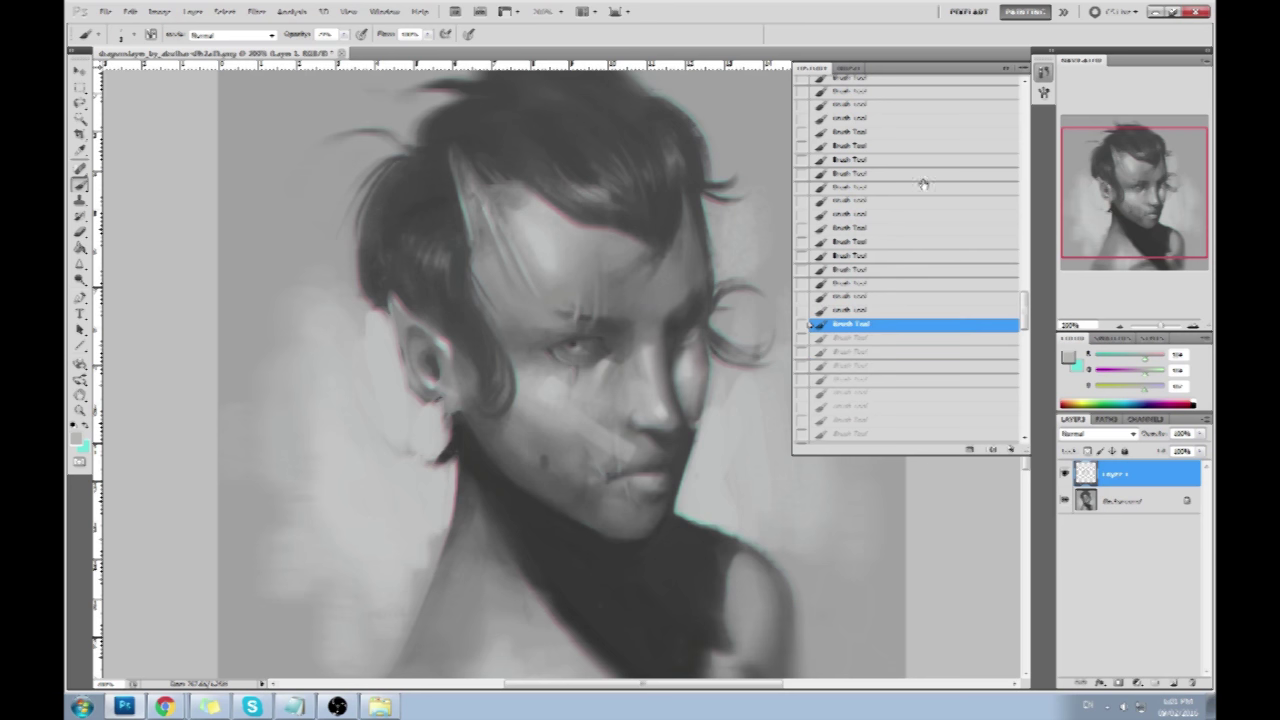
pyautogui.click(1006, 70)
# Try dark hair-grey strokes on the forehead and cheek, then undo them.
pyautogui.keyDown('alt'); pyautogui.click(574, 302); pyautogui.keyUp('alt')
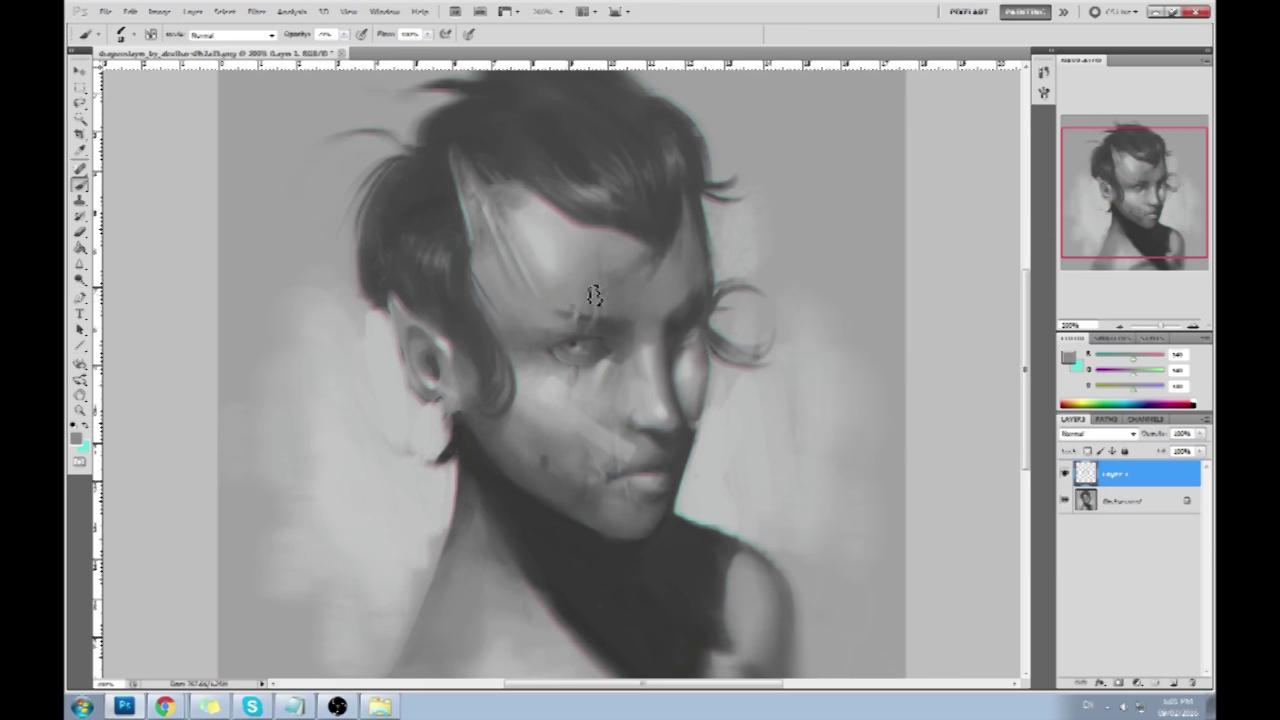
pyautogui.keyDown('alt'); pyautogui.click(563, 390); pyautogui.keyUp('alt')
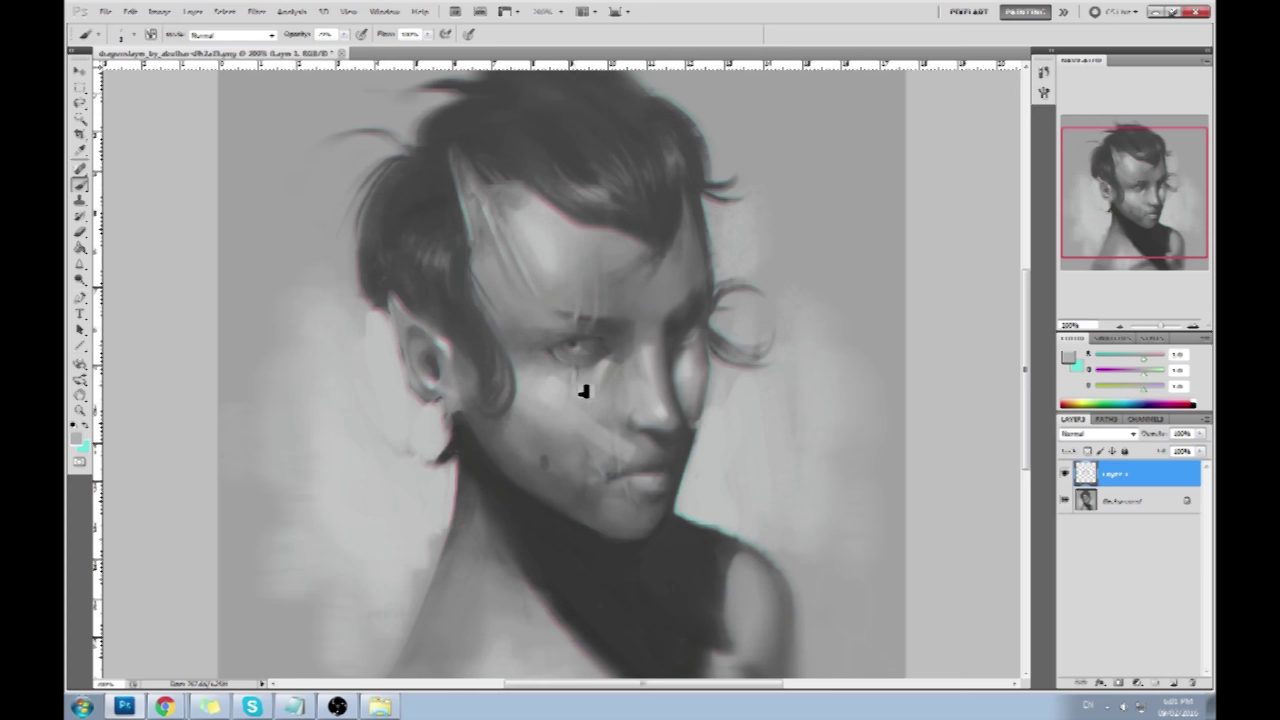
pyautogui.keyDown('alt'); pyautogui.click(573, 153); pyautogui.keyUp('alt')
pyautogui.moveTo(583, 320); pyautogui.dragTo(586, 242)
pyautogui.moveTo(578, 348)
pyautogui.mouseDown()
pyautogui.moveTo(573, 419)
pyautogui.moveTo(593, 473)
pyautogui.mouseUp()
pyautogui.hotkey('ctrl', 'z')
pyautogui.moveTo(583, 366)
pyautogui.mouseDown()
pyautogui.moveTo(574, 416)
pyautogui.moveTo(606, 465)
pyautogui.mouseUp()
pyautogui.hotkey('ctrl', 'z')
pyautogui.moveTo(586, 371)
pyautogui.mouseDown()
pyautogui.moveTo(572, 406)
pyautogui.moveTo(576, 442)
pyautogui.mouseUp()
pyautogui.hotkey('ctrl', 'z')
pyautogui.hotkey('ctrl', 'z')
# Sample light face and lip greys and brighten the forehead band with a light stroke.
pyautogui.keyDown('alt'); pyautogui.click(574, 383); pyautogui.keyUp('alt')
pyautogui.keyDown('alt'); pyautogui.click(577, 385); pyautogui.keyUp('alt')
pyautogui.keyDown('alt'); pyautogui.click(593, 381); pyautogui.keyUp('alt')
pyautogui.keyDown('alt'); pyautogui.click(614, 464); pyautogui.keyUp('alt')
pyautogui.keyDown('alt'); pyautogui.click(615, 481); pyautogui.keyUp('alt')
pyautogui.keyDown('alt'); pyautogui.click(611, 472); pyautogui.keyUp('alt')
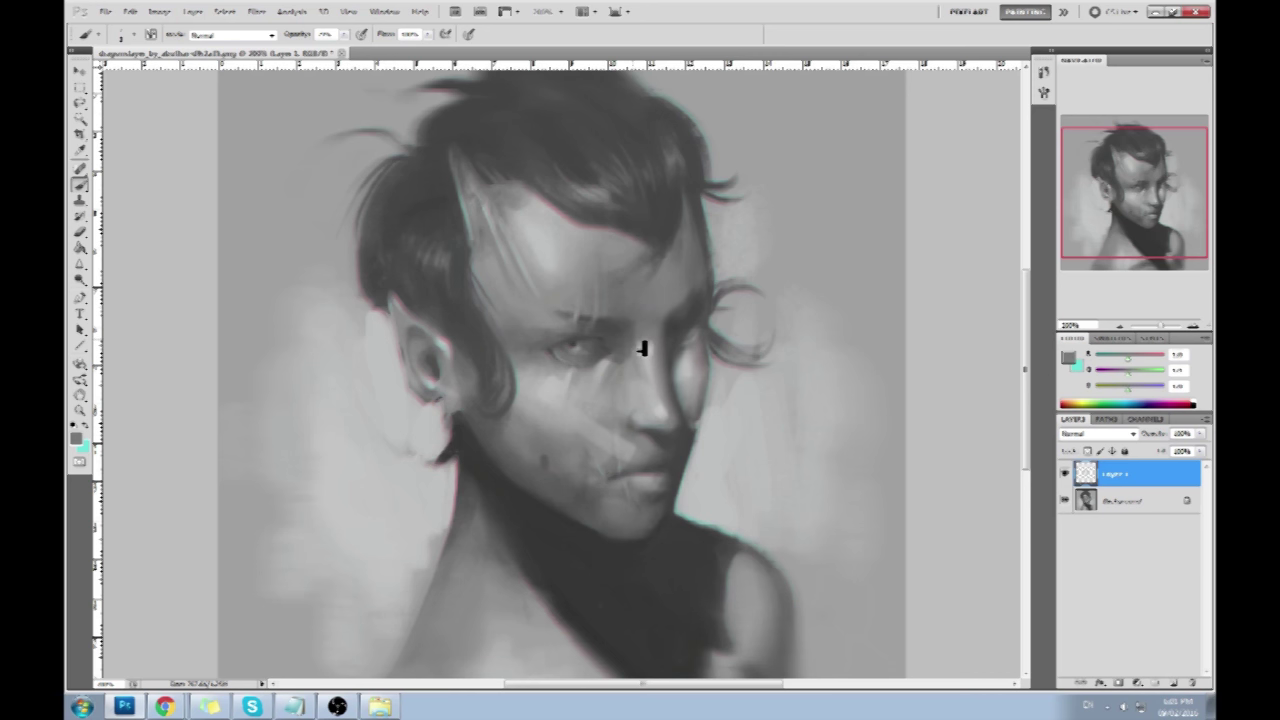
pyautogui.keyDown('alt'); pyautogui.click(602, 450); pyautogui.keyUp('alt')
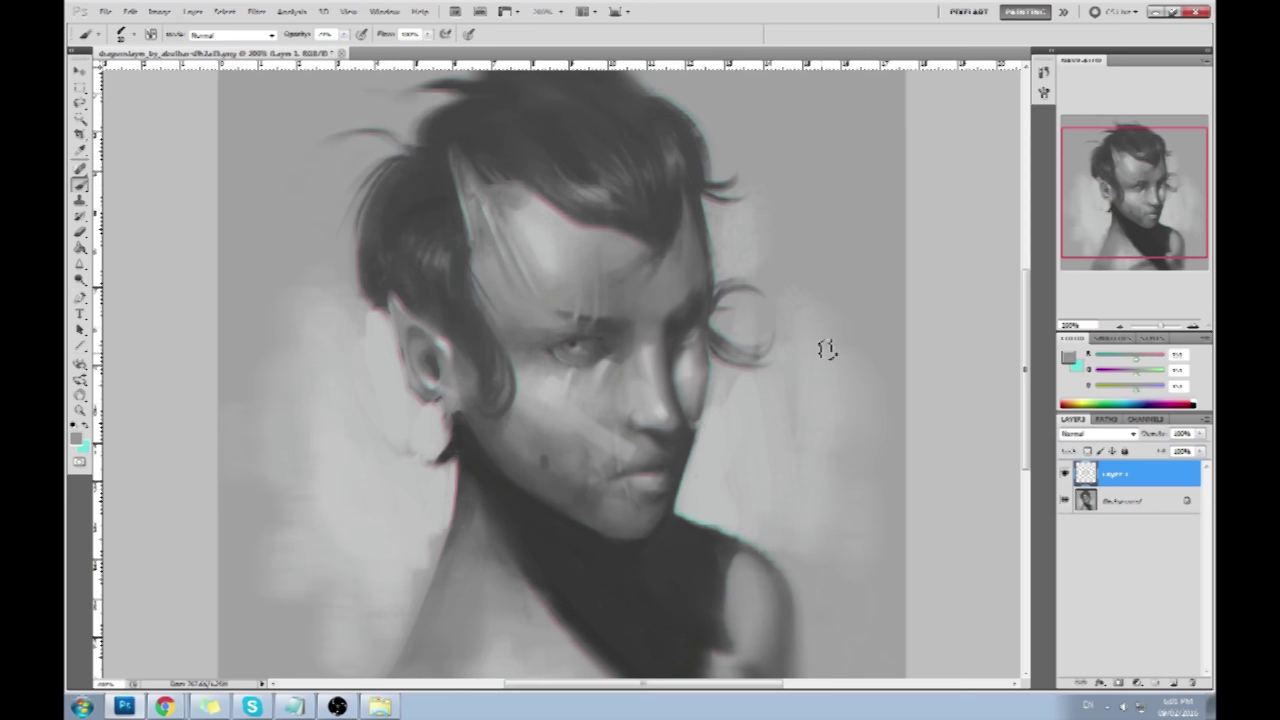
pyautogui.keyDown('alt'); pyautogui.click(560, 383); pyautogui.keyUp('alt')
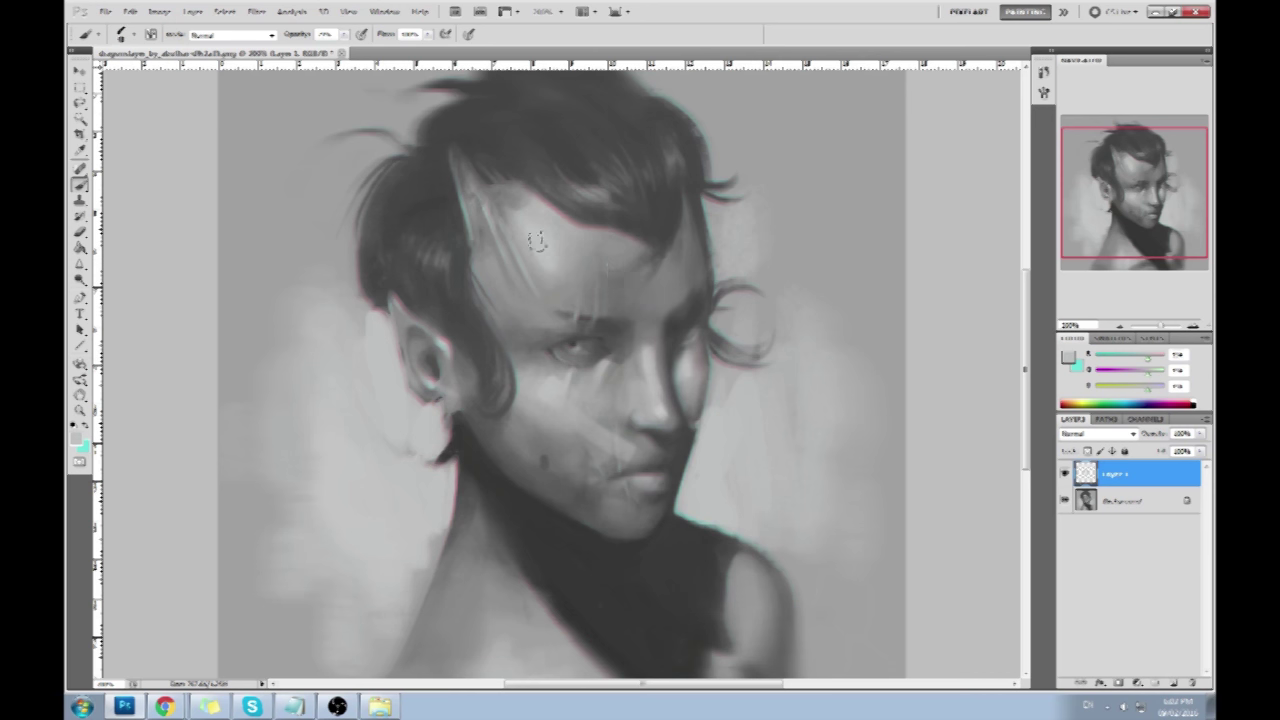
pyautogui.moveTo(540, 245); pyautogui.dragTo(710, 275)
pyautogui.hotkey('ctrl', 'z')
pyautogui.hotkey('ctrl', 'z')
pyautogui.hotkey('ctrl', 'z')
pyautogui.hotkey('ctrl', 'z')
pyautogui.hotkey('ctrl', 'z')
pyautogui.hotkey('ctrl', 'z')
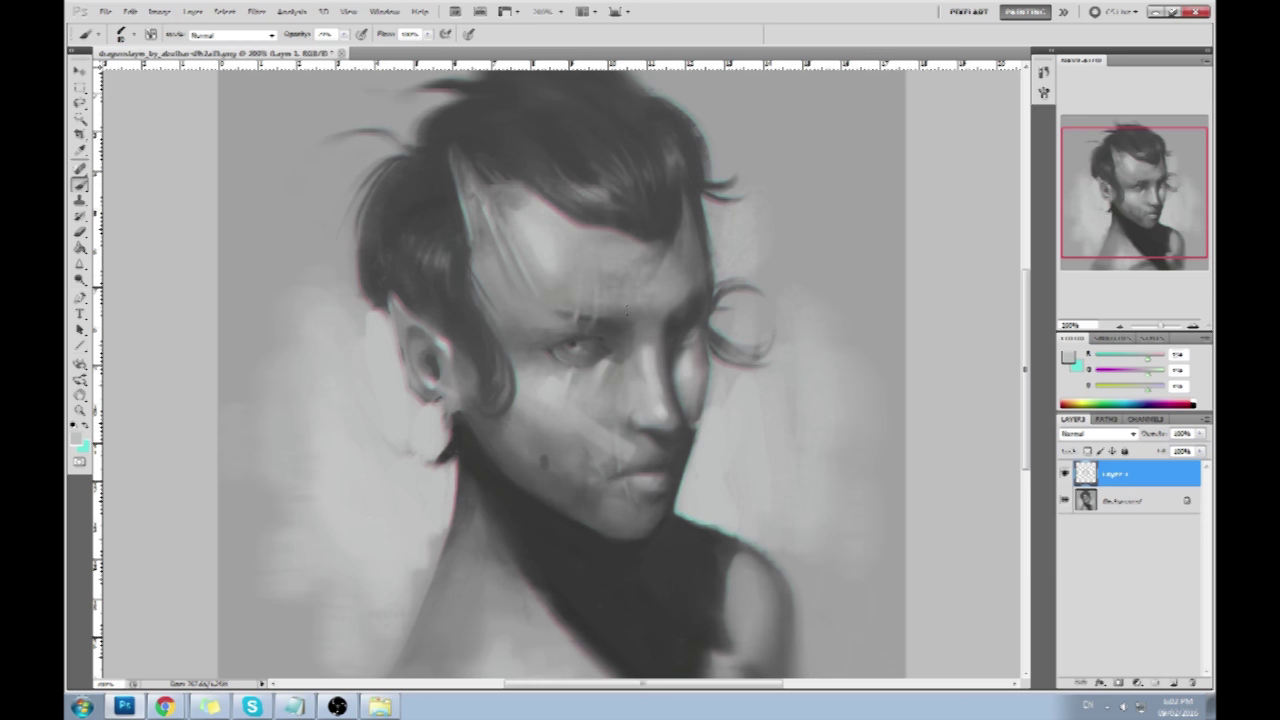
pyautogui.hotkey('ctrl', '-')
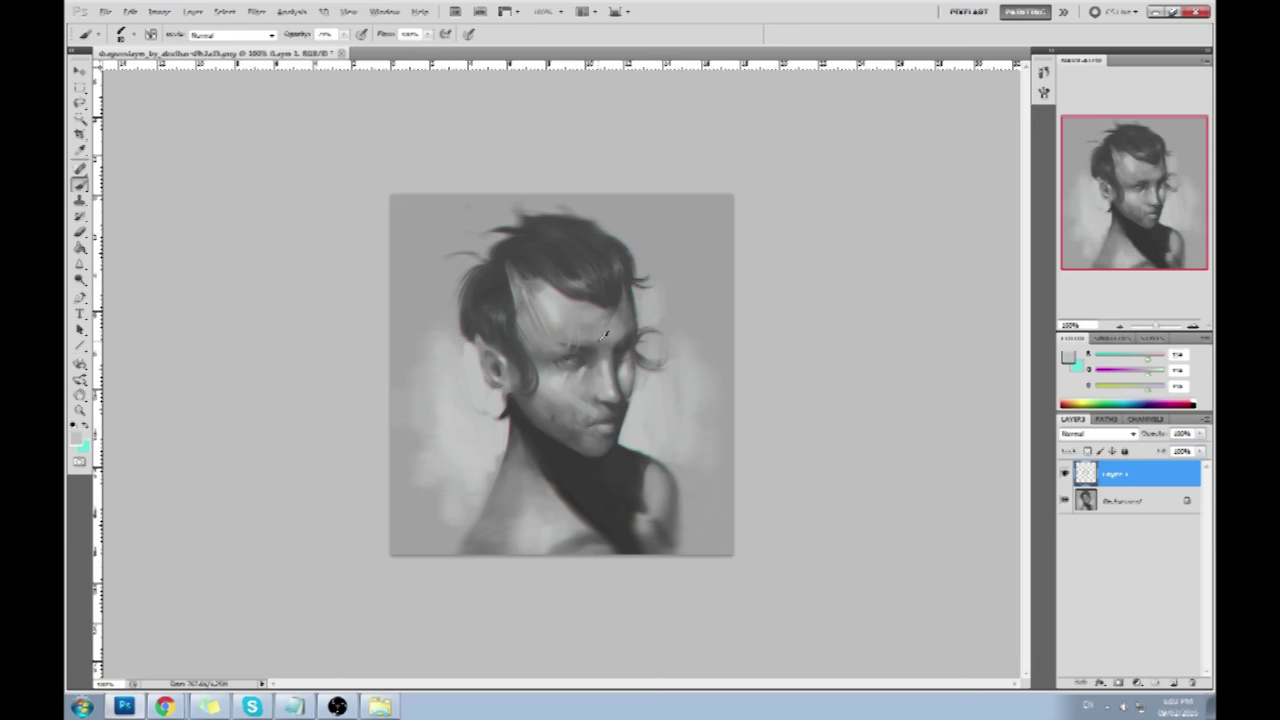
# Sample a few greys from the painting, then set the foreground colour to pure black.
pyautogui.keyDown('alt'); pyautogui.click(609, 325); pyautogui.keyUp('alt')
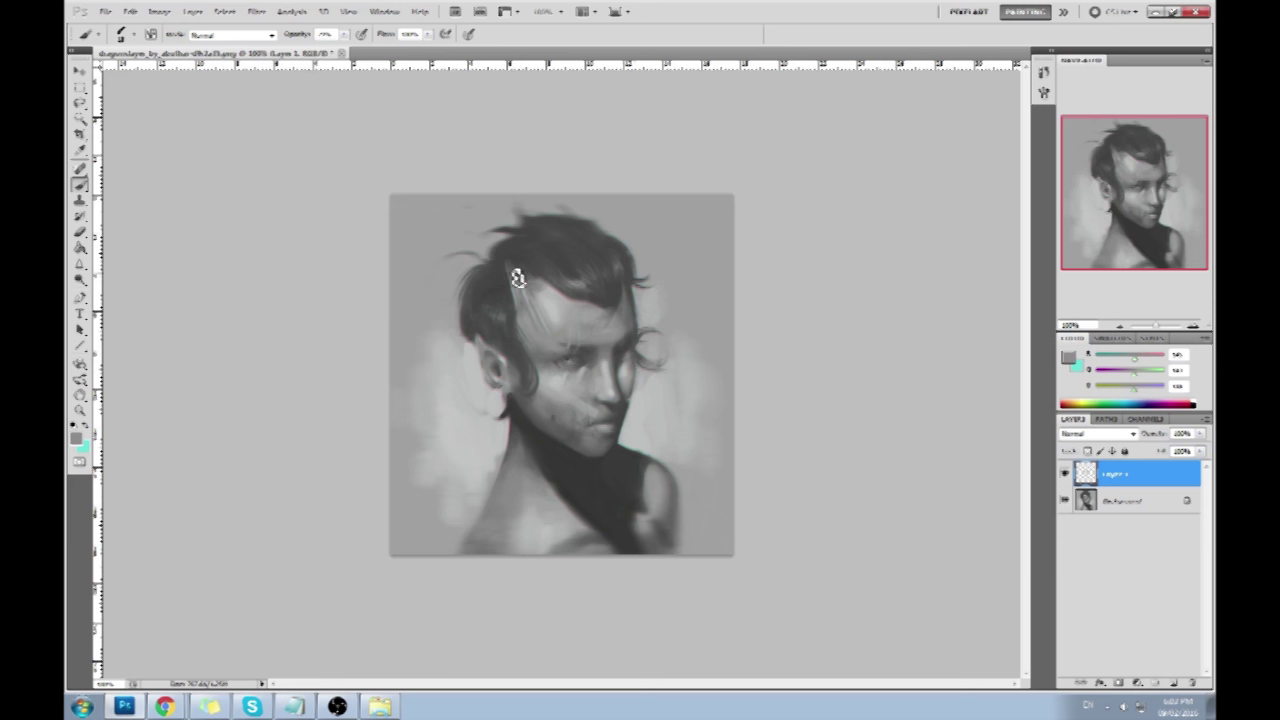
pyautogui.keyDown('alt'); pyautogui.click(623, 360); pyautogui.keyUp('alt')
pyautogui.keyDown('alt'); pyautogui.click(606, 332); pyautogui.keyUp('alt')
pyautogui.click(1068, 357)
pyautogui.click(790, 452)
pyautogui.click(1082, 286)
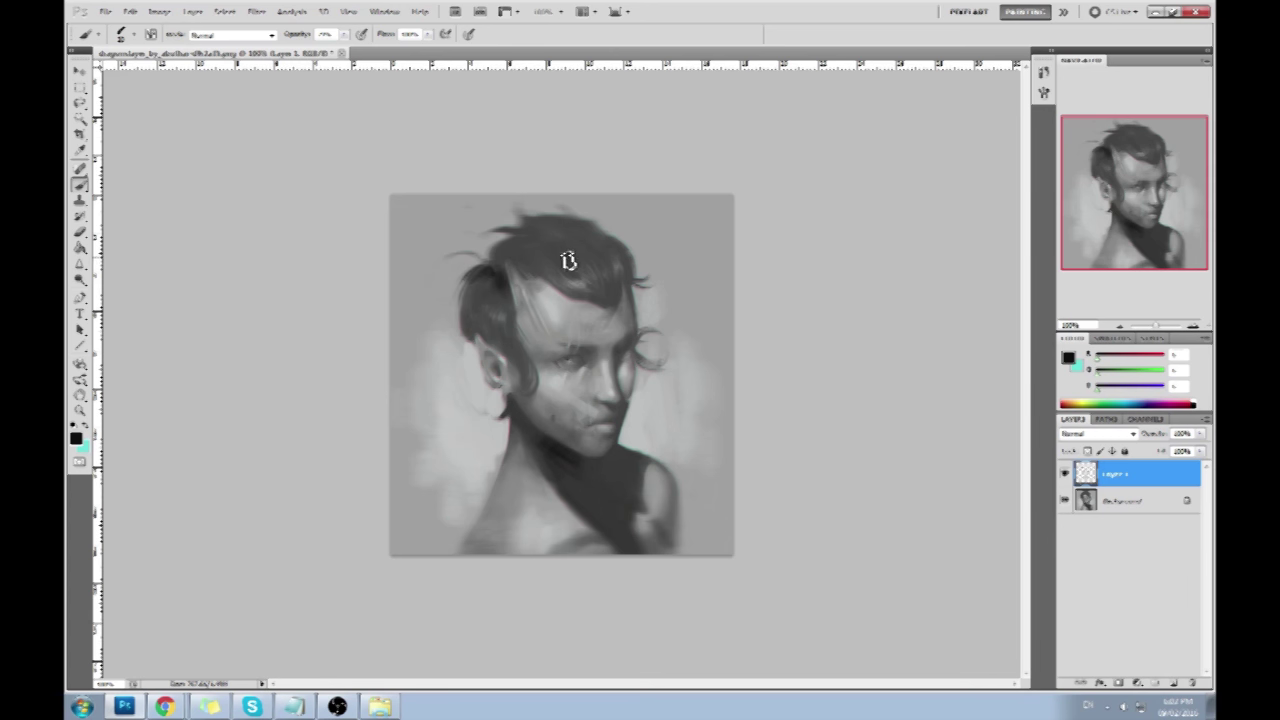
# Brush a black stroke into the hair above the forehead, then zoom in on the forehead.
pyautogui.moveTo(620, 298)
pyautogui.mouseDown()
pyautogui.moveTo(574, 292)
pyautogui.moveTo(612, 283)
pyautogui.moveTo(592, 222)
pyautogui.mouseUp()
pyautogui.hotkey('ctrl', 'space')
pyautogui.moveTo(432, 240); pyautogui.dragTo(457, 232)
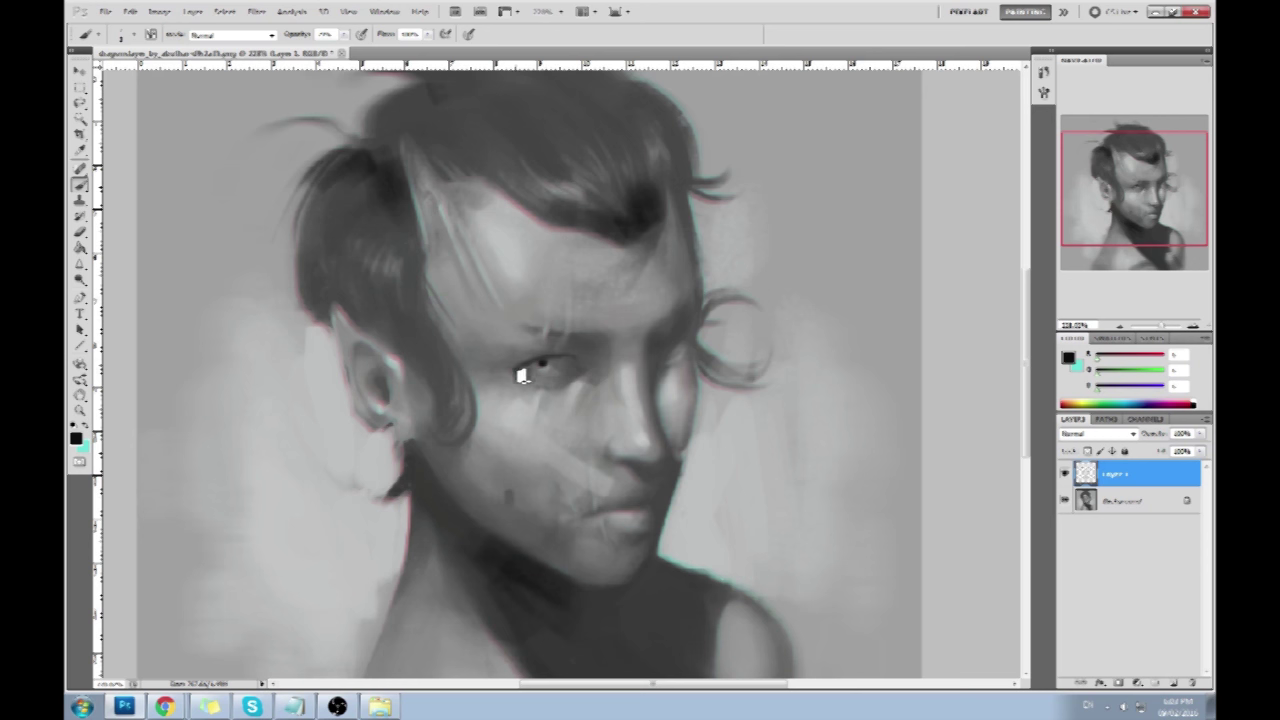
# Lighten the left eye with a sampled light grey, then sample darker greys near it.
pyautogui.keyDown('alt'); pyautogui.click(582, 383); pyautogui.keyUp('alt')
pyautogui.moveTo(537, 382)
pyautogui.mouseDown()
pyautogui.moveTo(590, 364)
pyautogui.moveTo(546, 381)
pyautogui.moveTo(561, 385)
pyautogui.mouseUp()
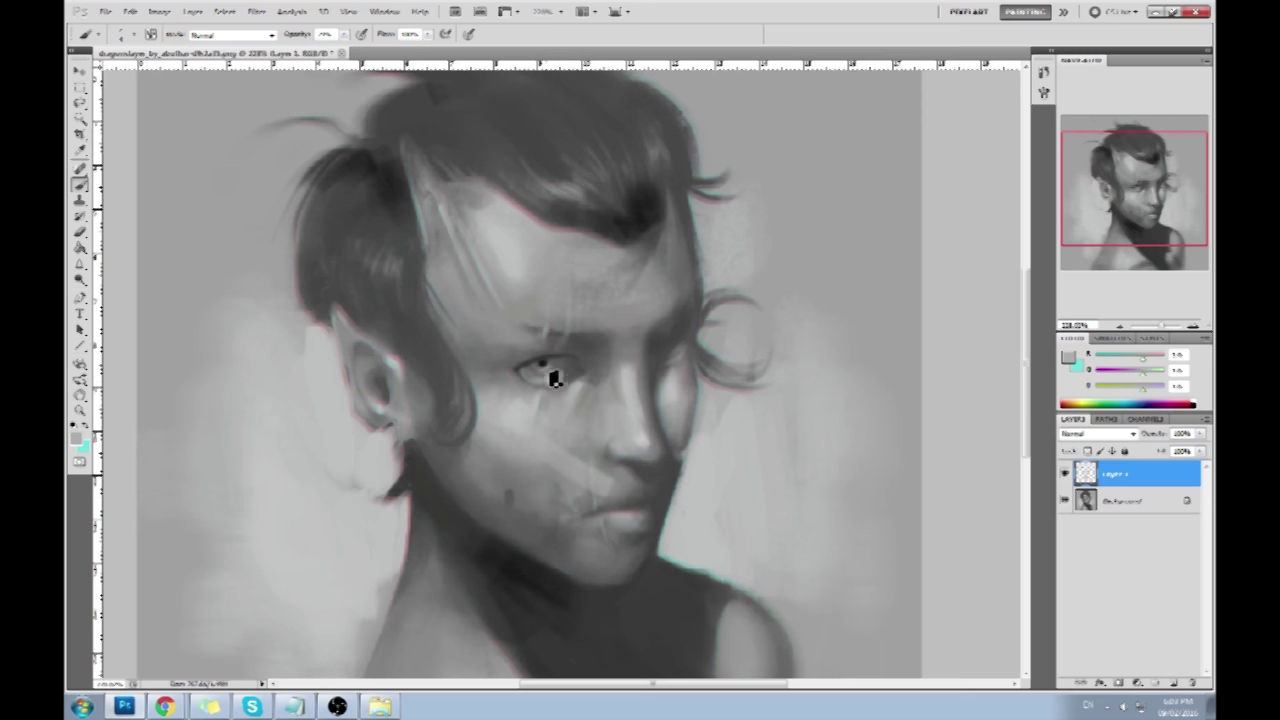
pyautogui.keyDown('alt'); pyautogui.click(517, 362); pyautogui.keyUp('alt')
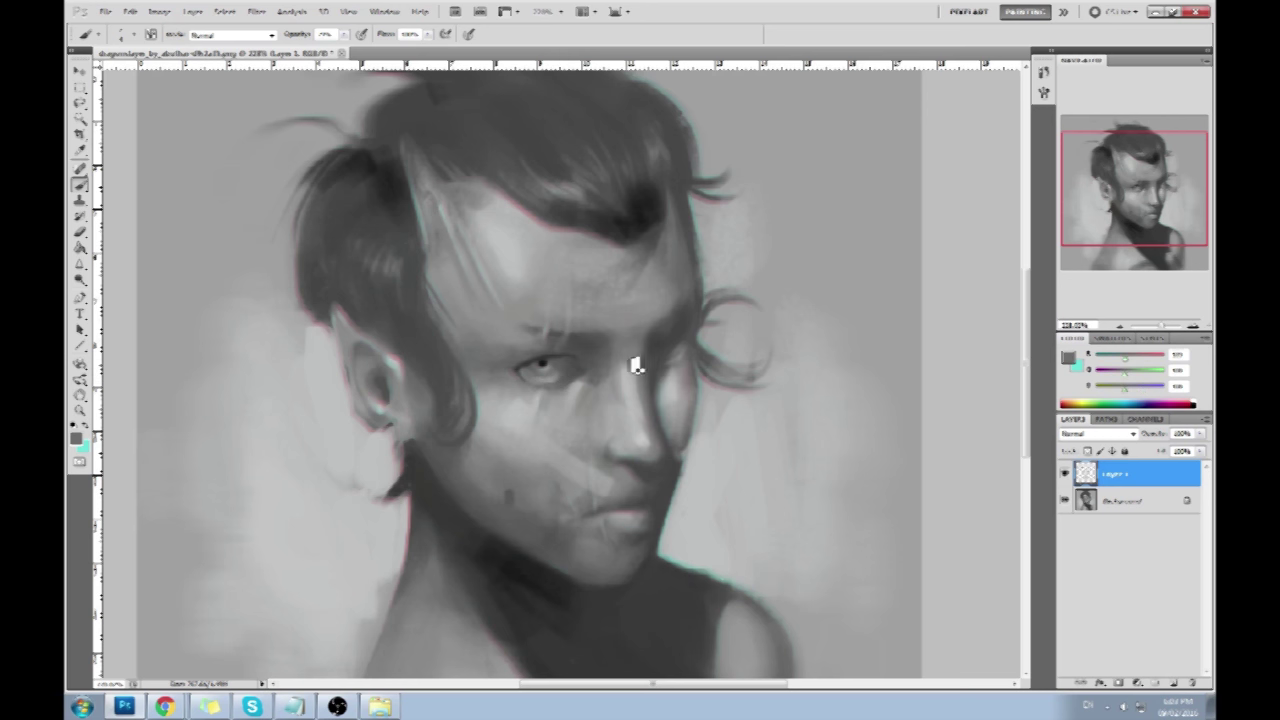
pyautogui.scroll(1, 698, 402)
pyautogui.keyDown('alt'); pyautogui.click(544, 386); pyautogui.keyUp('alt')
# Switch to a different brush tip, lower brush opacity, and paint a faint stroke beside the eye.
pyautogui.rightClick(550, 370)
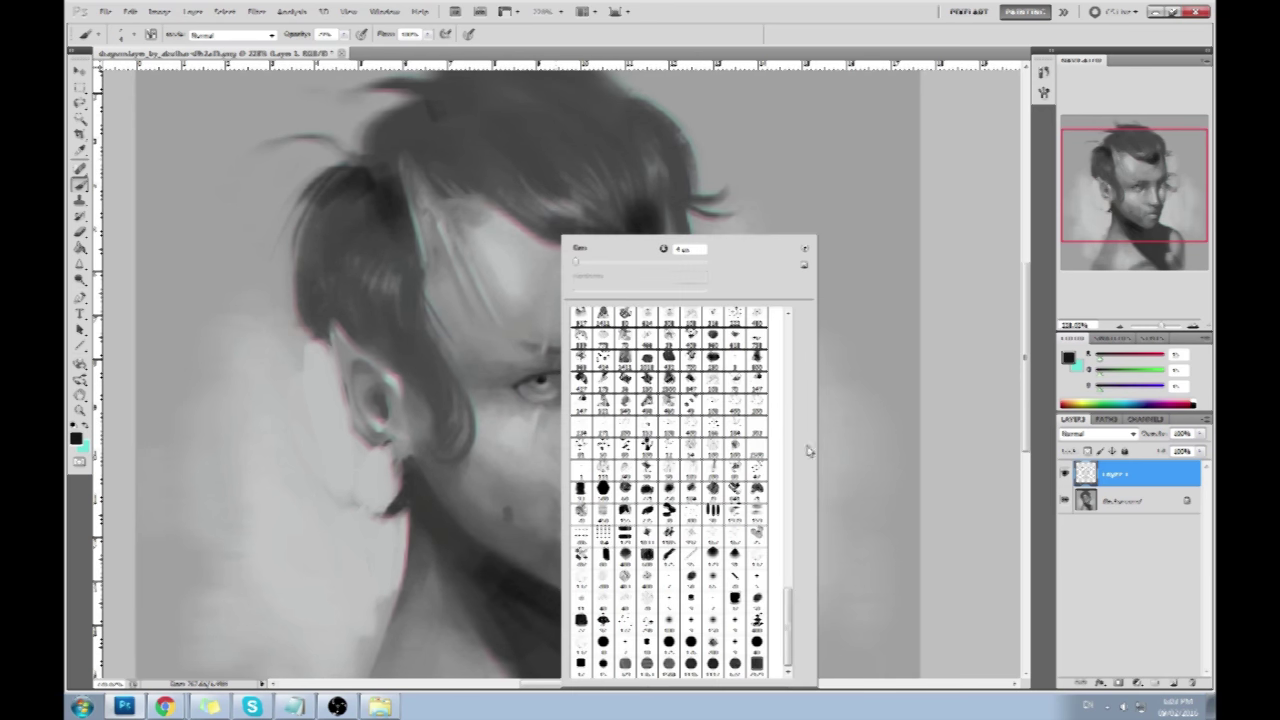
pyautogui.doubleClick(716, 577)
pyautogui.hotkey('ctrl', '-')
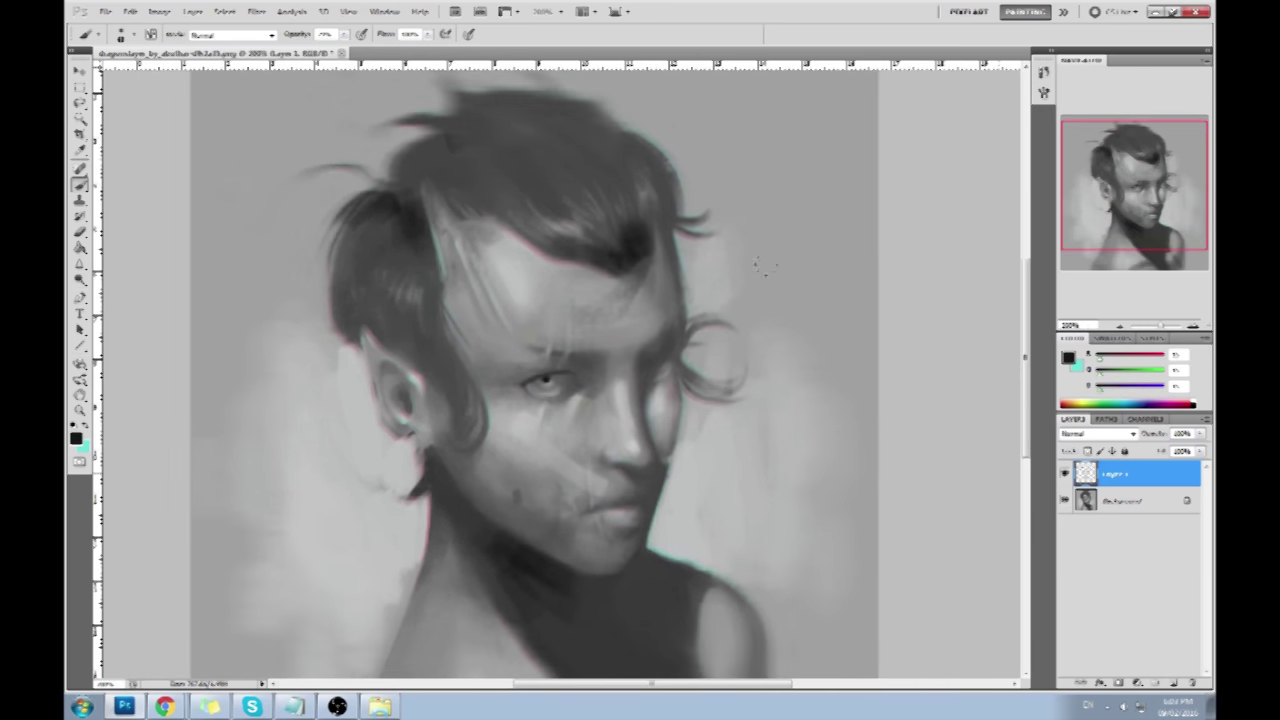
pyautogui.hotkey('ctrl', '-')
pyautogui.click(345, 36)
pyautogui.click(570, 353)
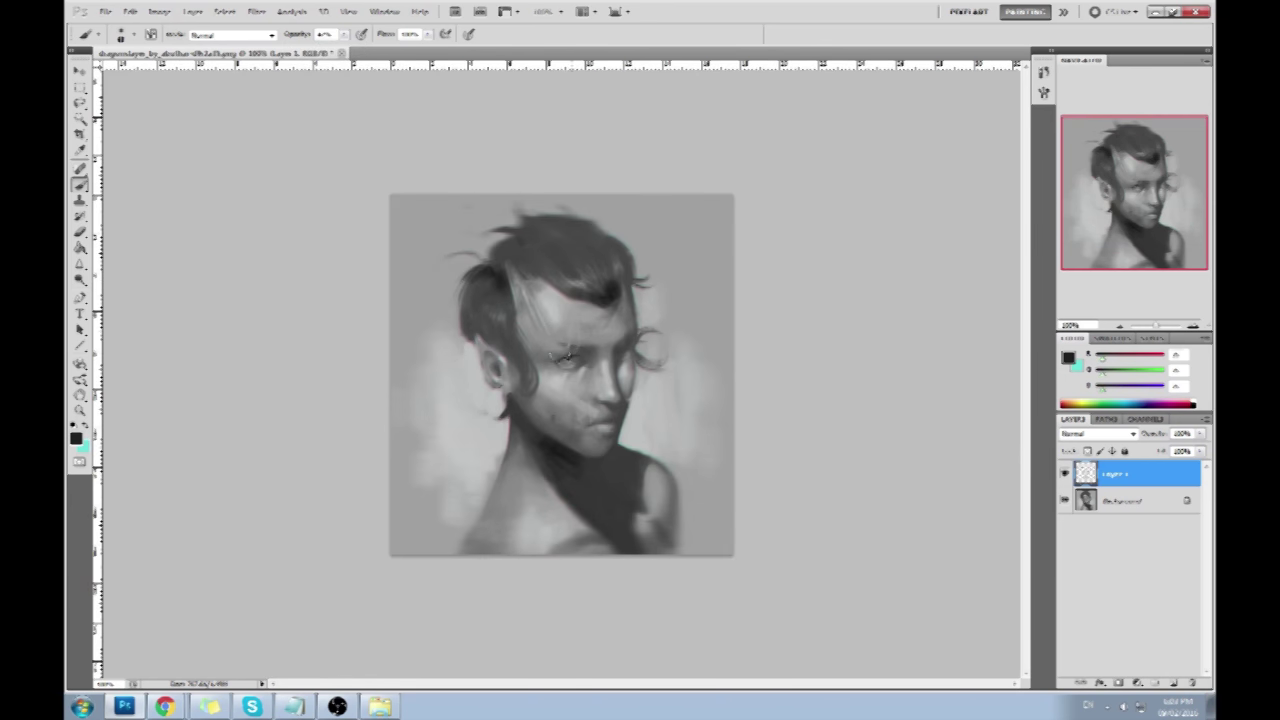
pyautogui.moveTo(345, 36); pyautogui.dragTo(321, 47)
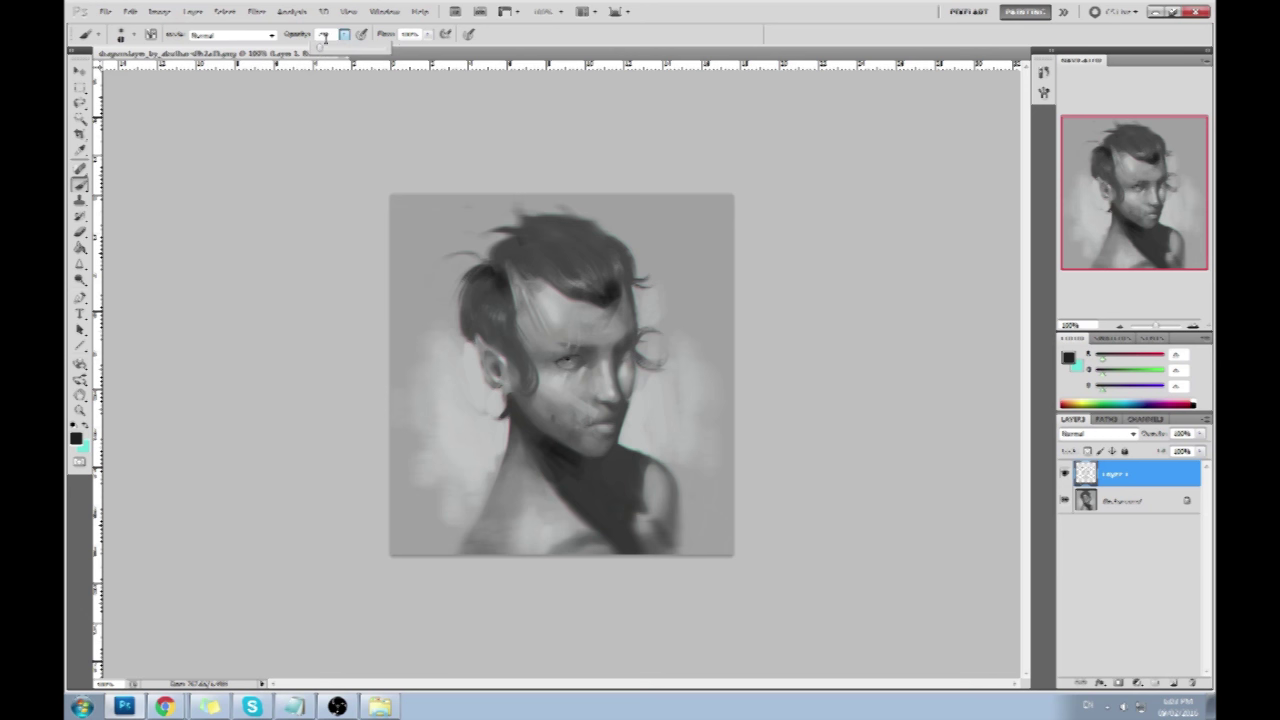
pyautogui.moveTo(558, 343); pyautogui.dragTo(566, 352)
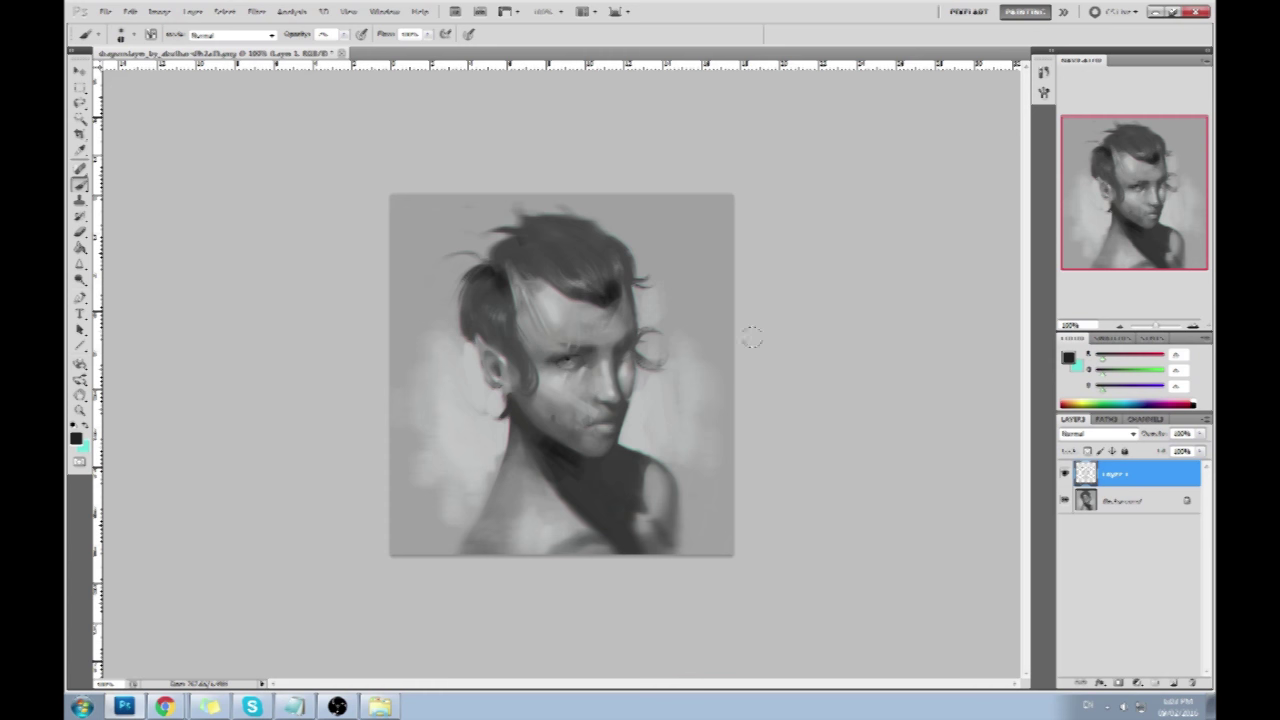
# Zoom into the face, sample a mid grey near the eye, and set brush opacity to about 60%.
pyautogui.press('z')
pyautogui.moveTo(678, 468); pyautogui.dragTo(684, 470)
pyautogui.press('b')
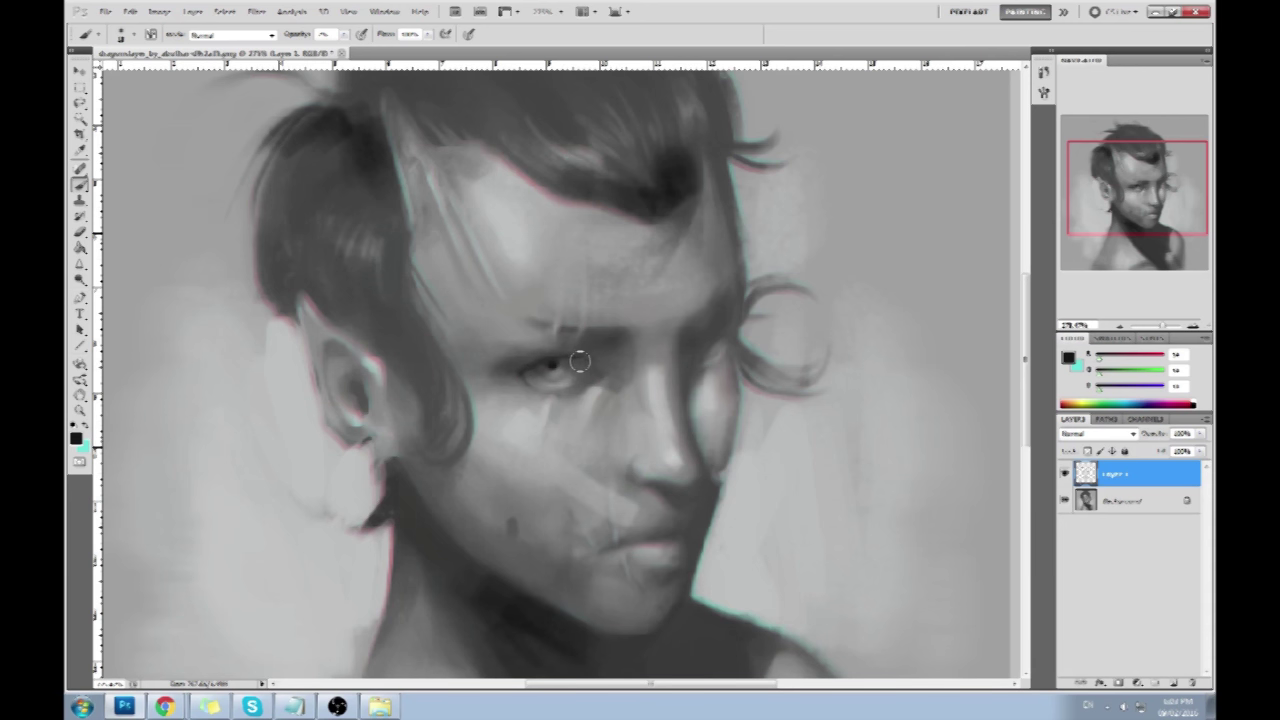
pyautogui.keyDown('alt'); pyautogui.click(579, 372); pyautogui.keyUp('alt')
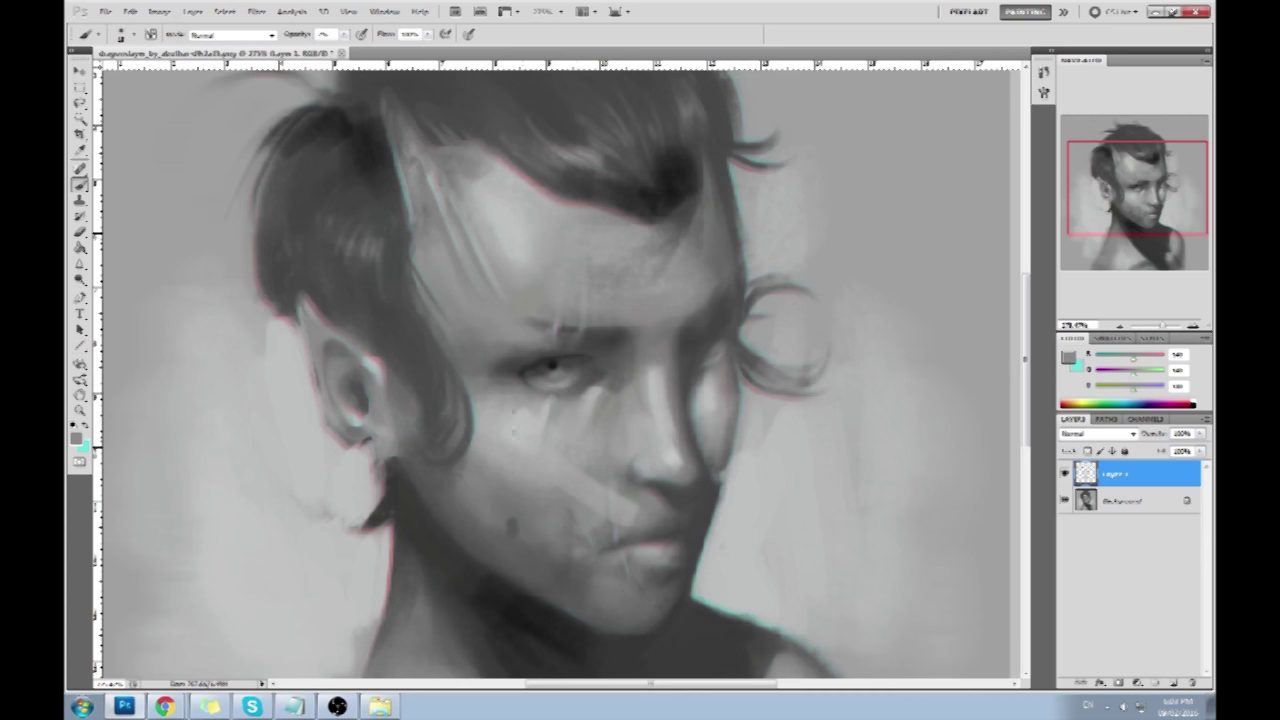
pyautogui.scroll(-1, 562, 429)
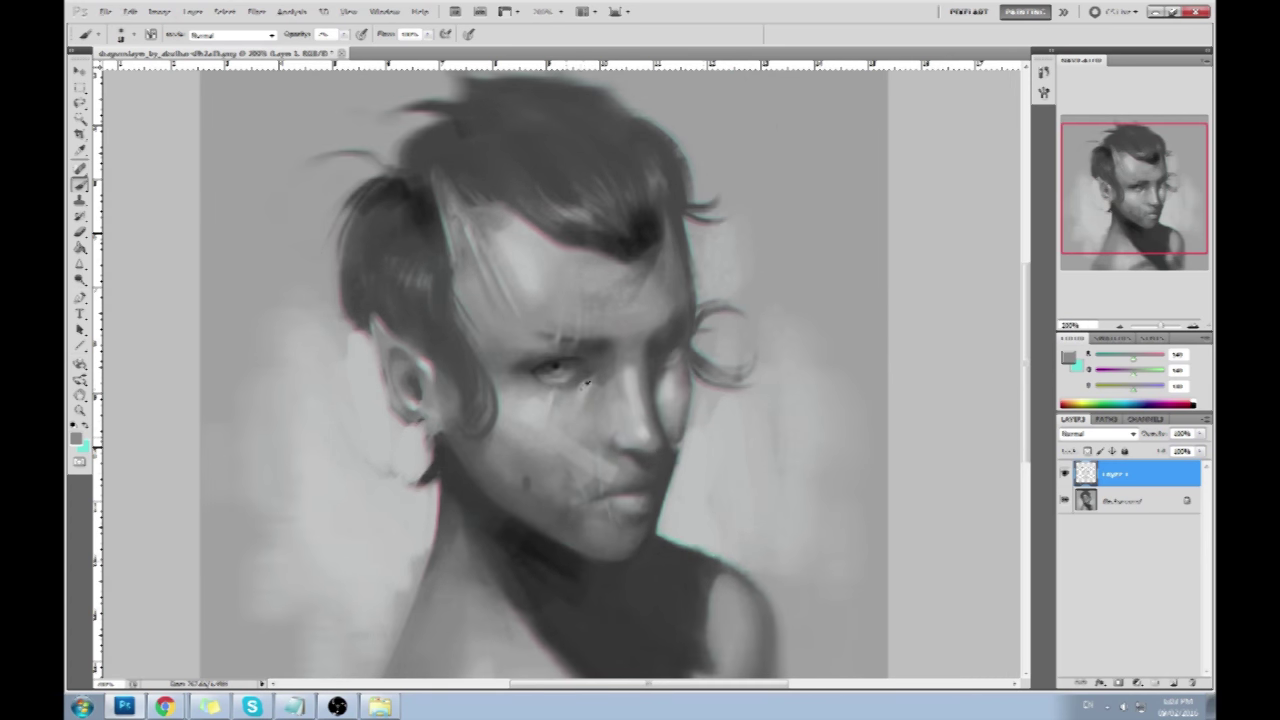
pyautogui.click(343, 34)
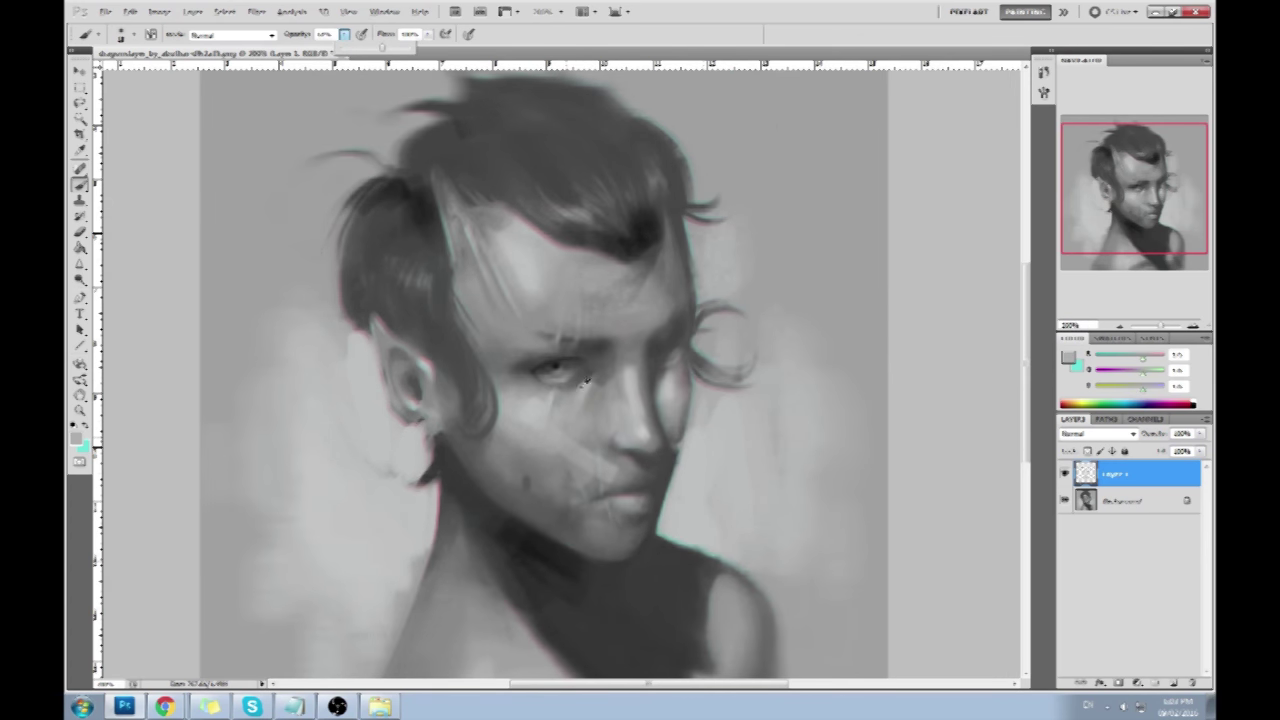
pyautogui.click(553, 371)
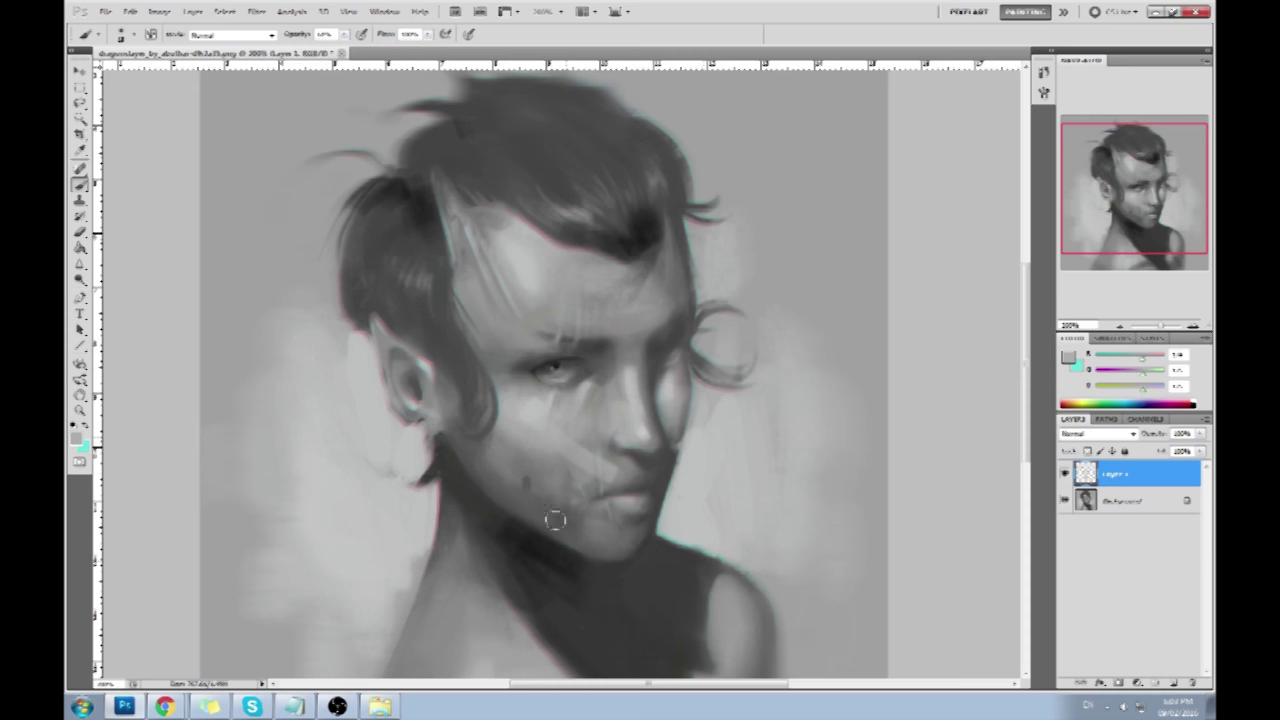
# Readjust brush opacity and sample several lighter and darker greys around the eye and brow.
pyautogui.moveTo(661, 407); pyautogui.dragTo(793, 377)
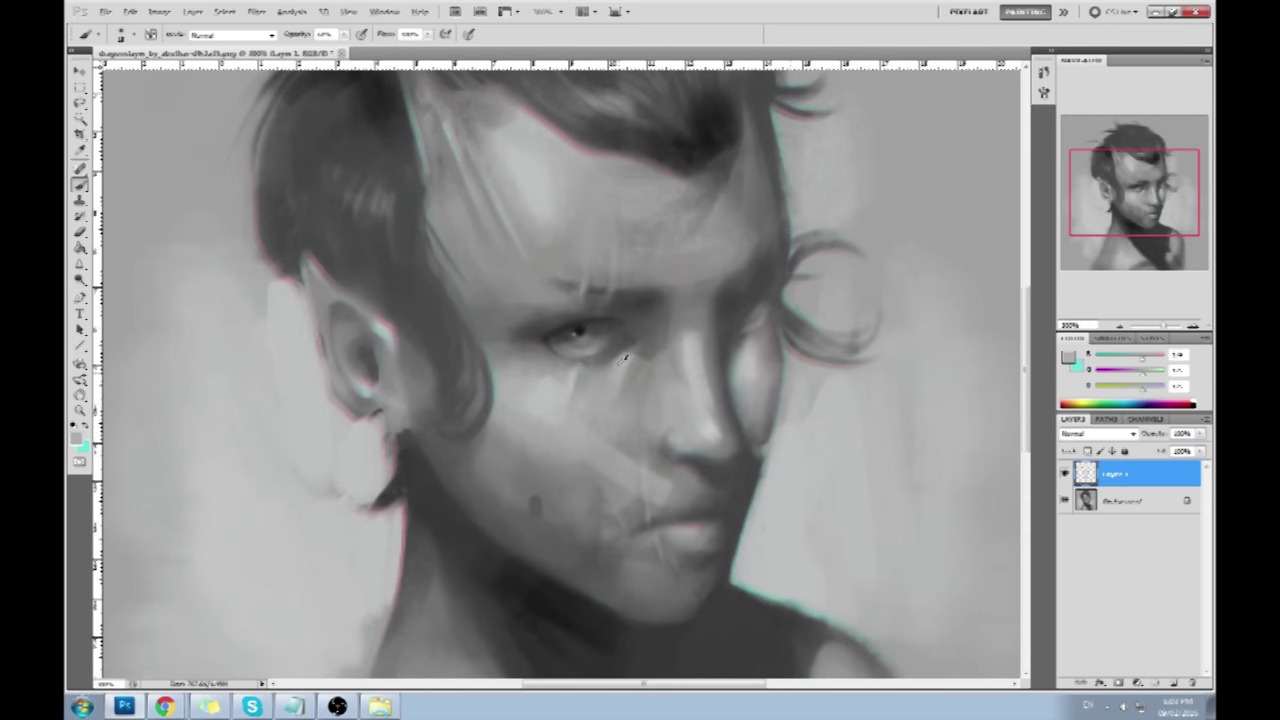
pyautogui.click(343, 34)
pyautogui.click(588, 292)
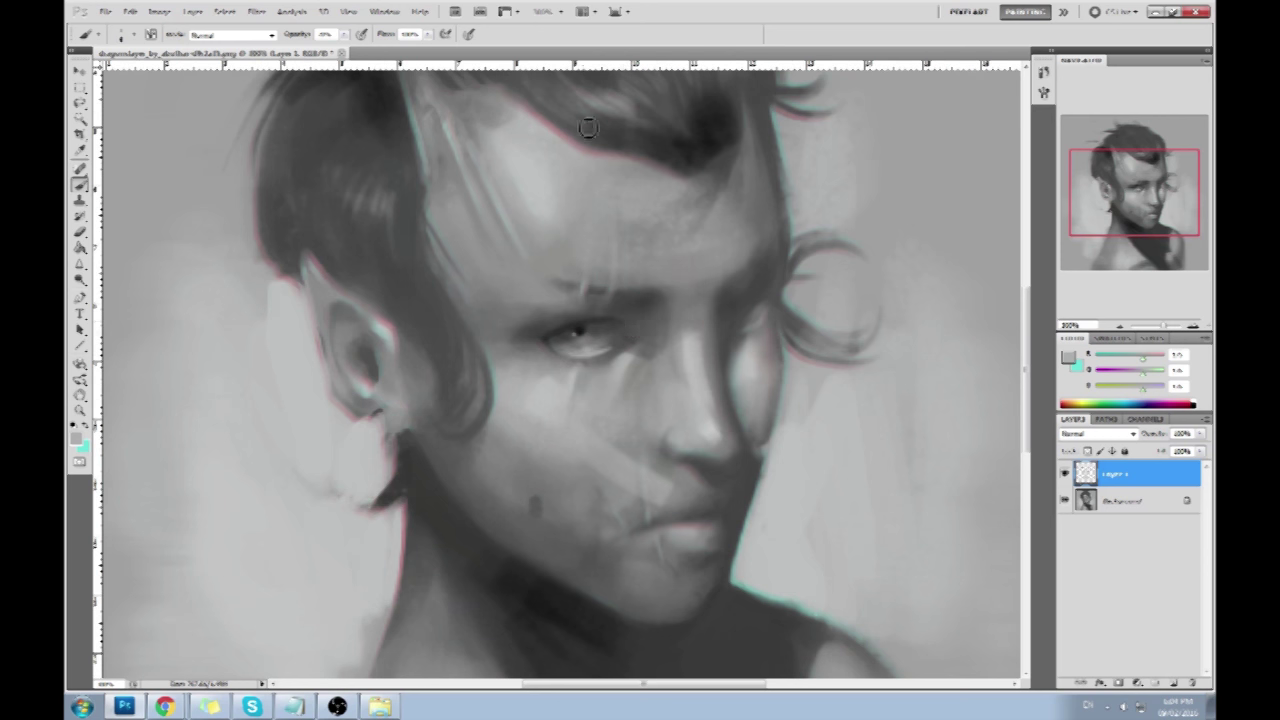
pyautogui.keyDown('alt'); pyautogui.click(628, 325); pyautogui.keyUp('alt')
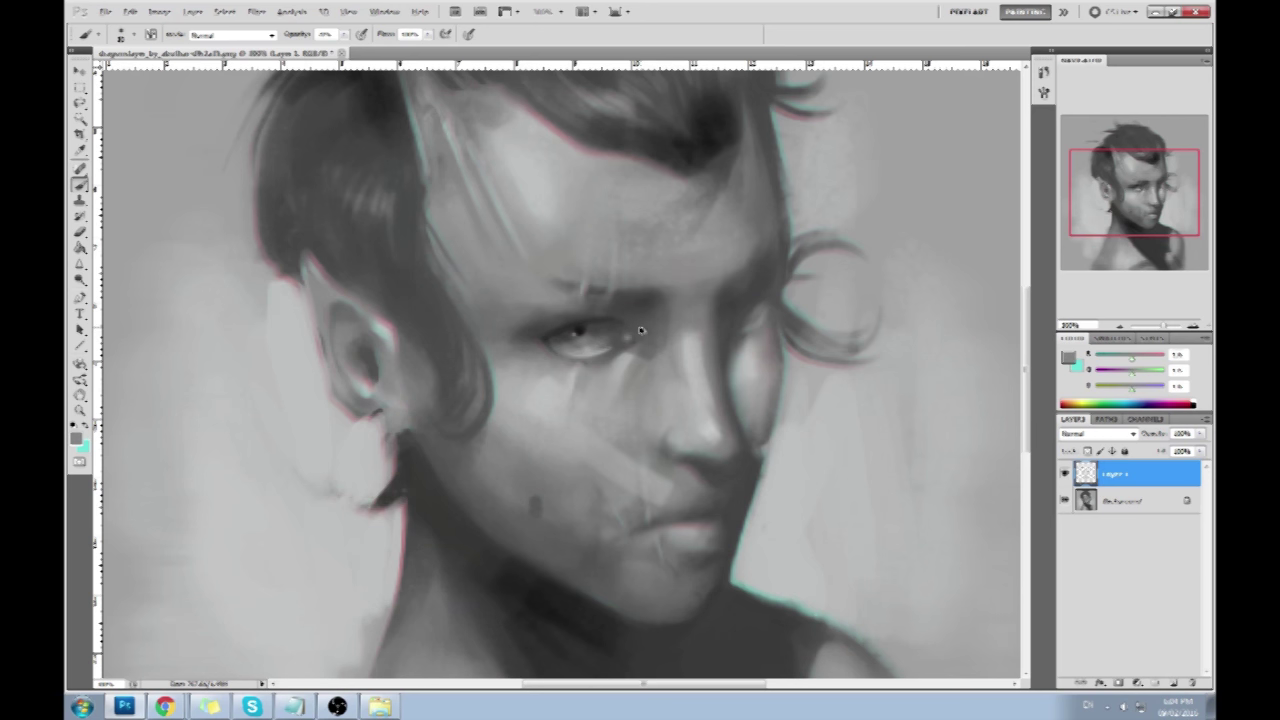
pyautogui.keyDown('alt'); pyautogui.click(553, 392); pyautogui.keyUp('alt')
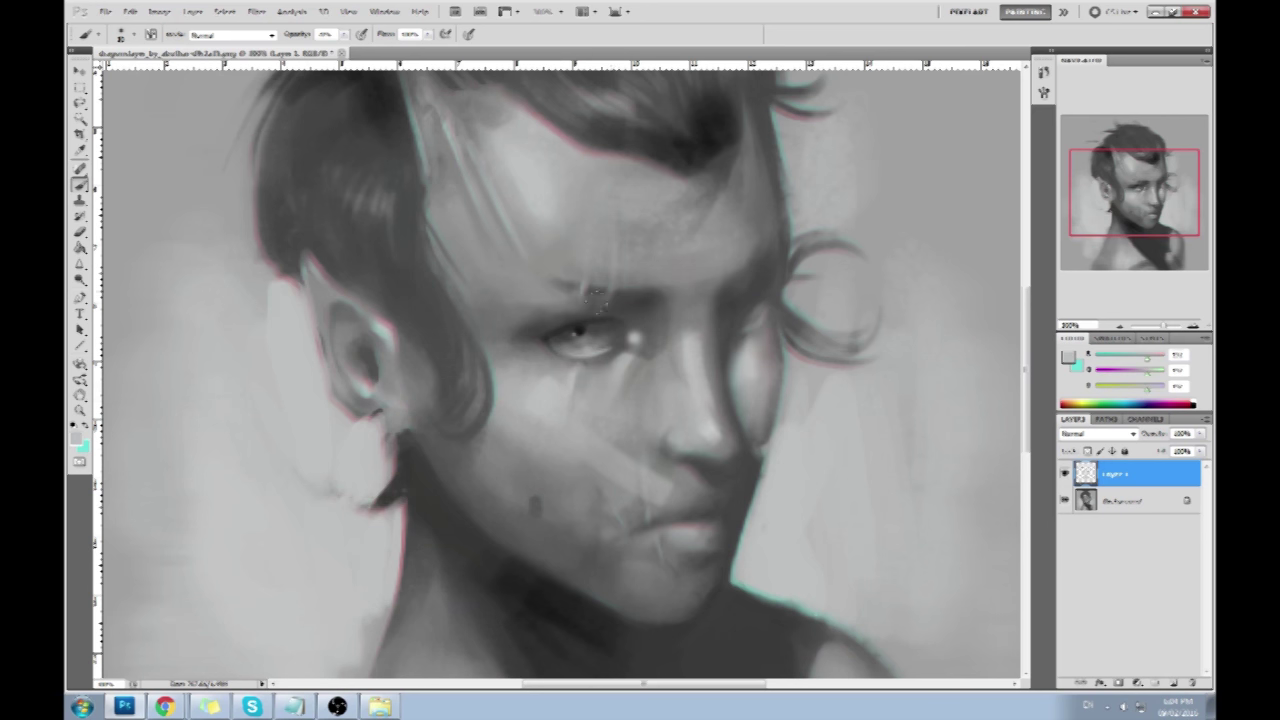
pyautogui.keyDown('alt'); pyautogui.click(626, 354); pyautogui.keyUp('alt')
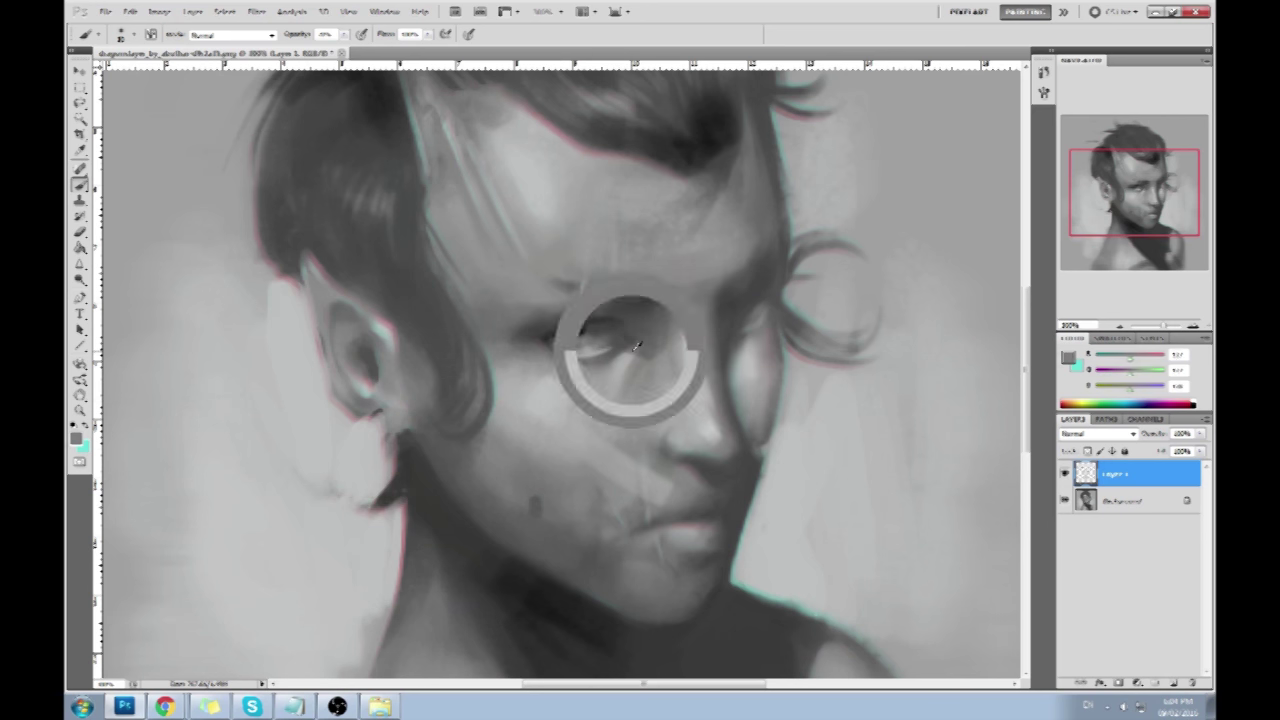
pyautogui.keyDown('alt'); pyautogui.click(613, 321); pyautogui.keyUp('alt')
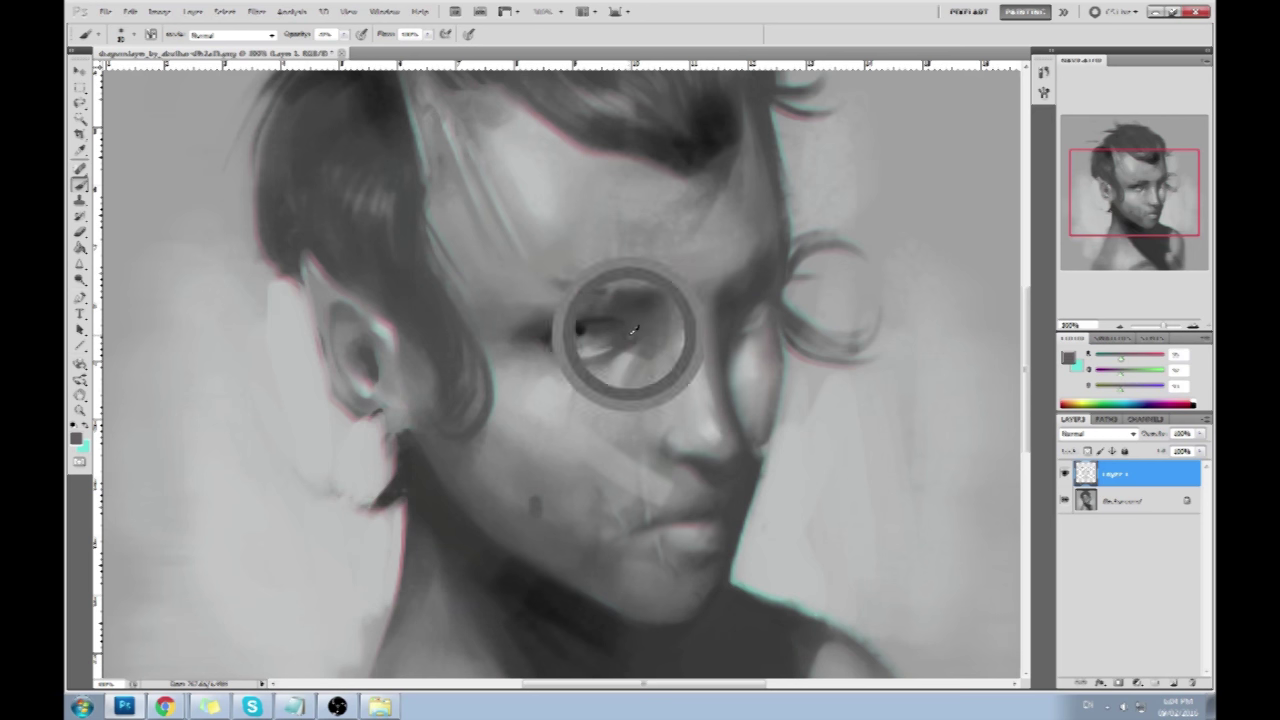
pyautogui.keyDown('alt'); pyautogui.click(583, 325); pyautogui.keyUp('alt')
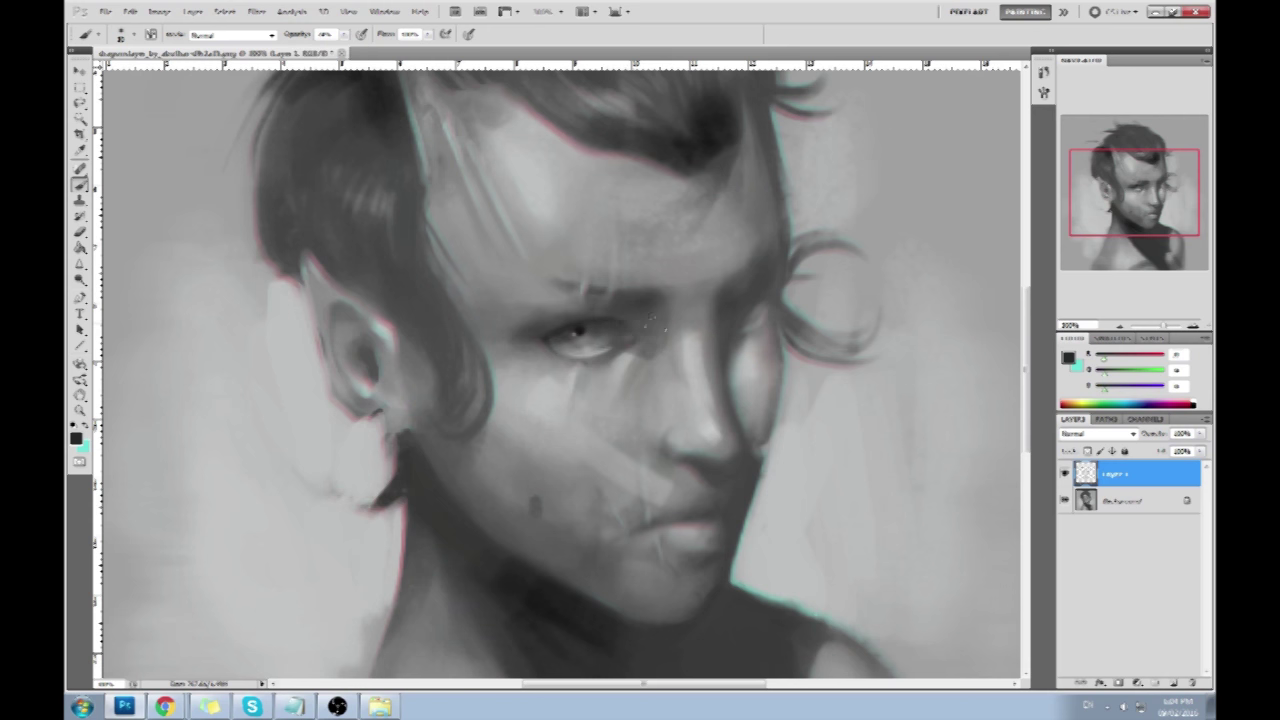
pyautogui.hotkey('ctrl', '-')
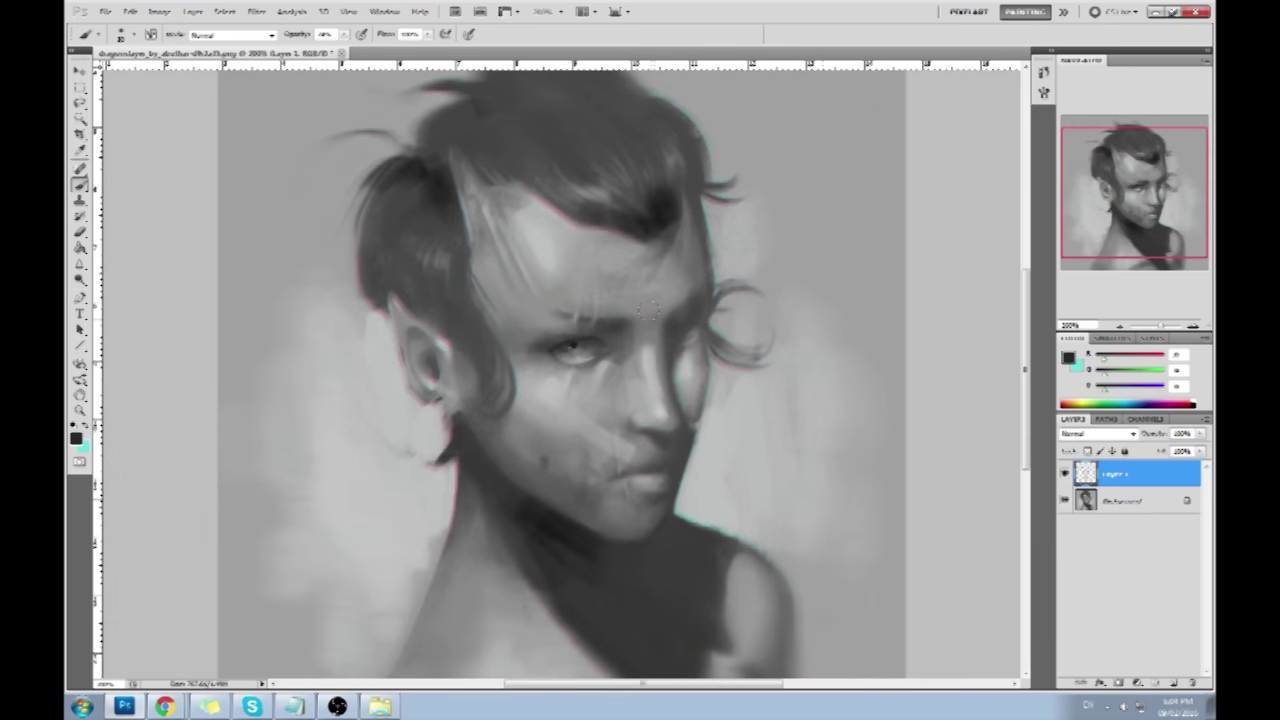
# Sample greys from the face and shift the view toward the mouth.
pyautogui.keyDown('alt'); pyautogui.click(609, 310); pyautogui.keyUp('alt')
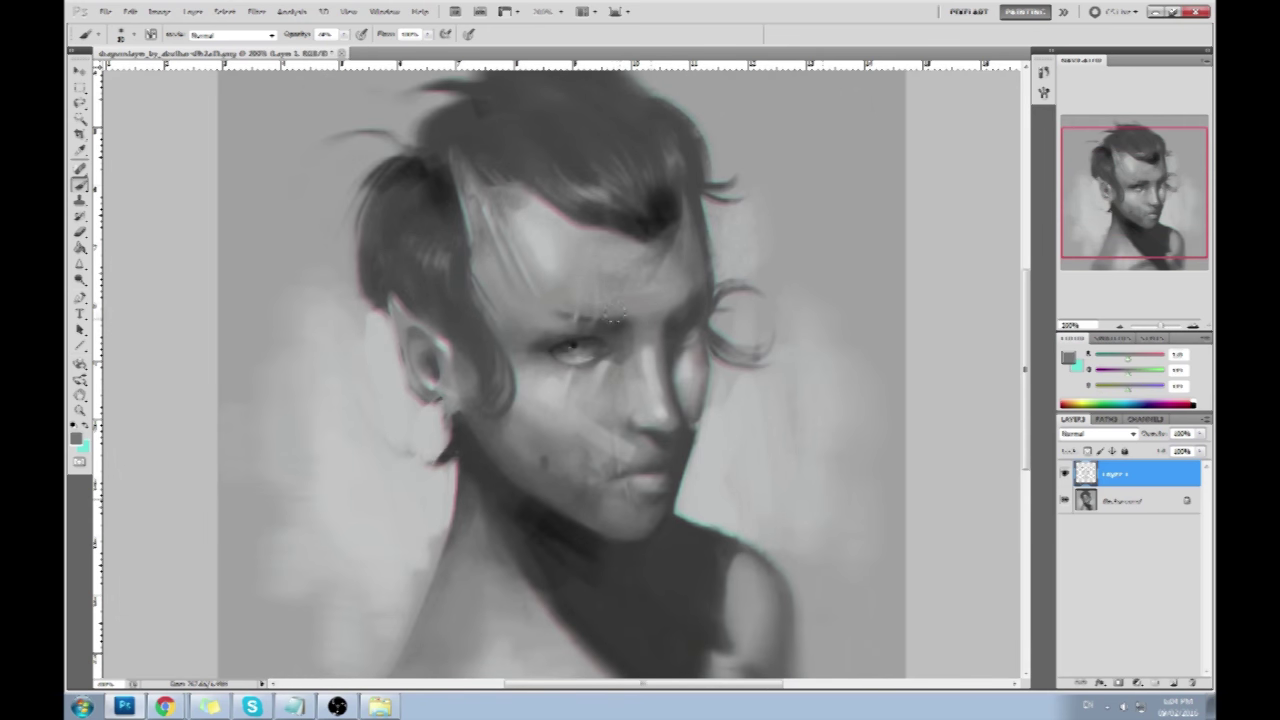
pyautogui.keyDown('alt'); pyautogui.click(560, 309); pyautogui.keyUp('alt')
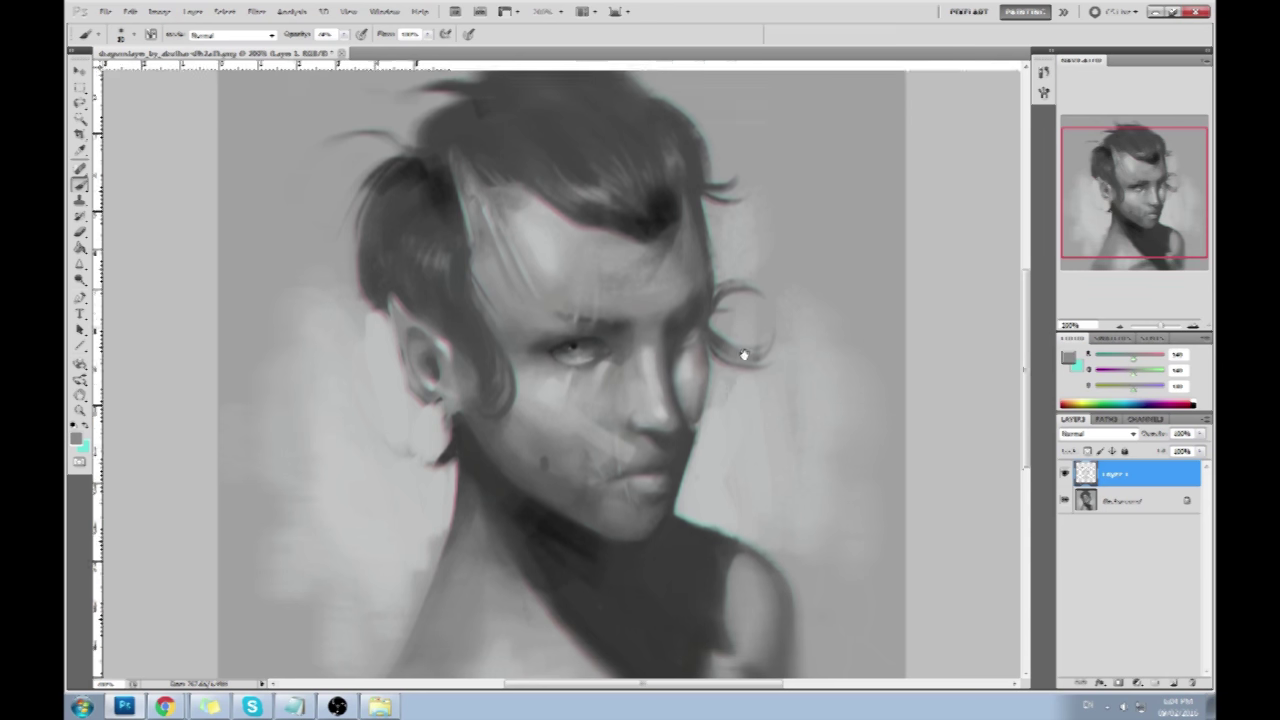
pyautogui.moveTo(733, 376); pyautogui.dragTo(773, 316)
pyautogui.keyDown('alt'); pyautogui.click(654, 404); pyautogui.keyUp('alt')
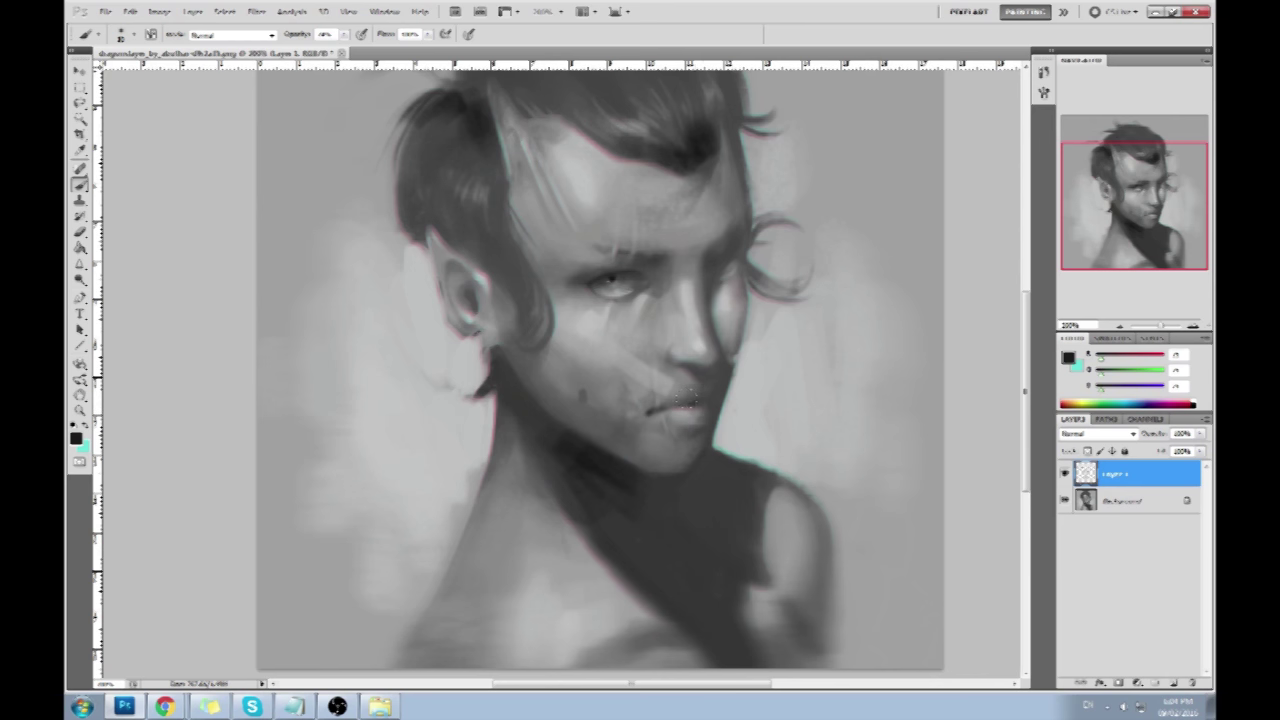
pyautogui.scroll(-3, 716, 364)
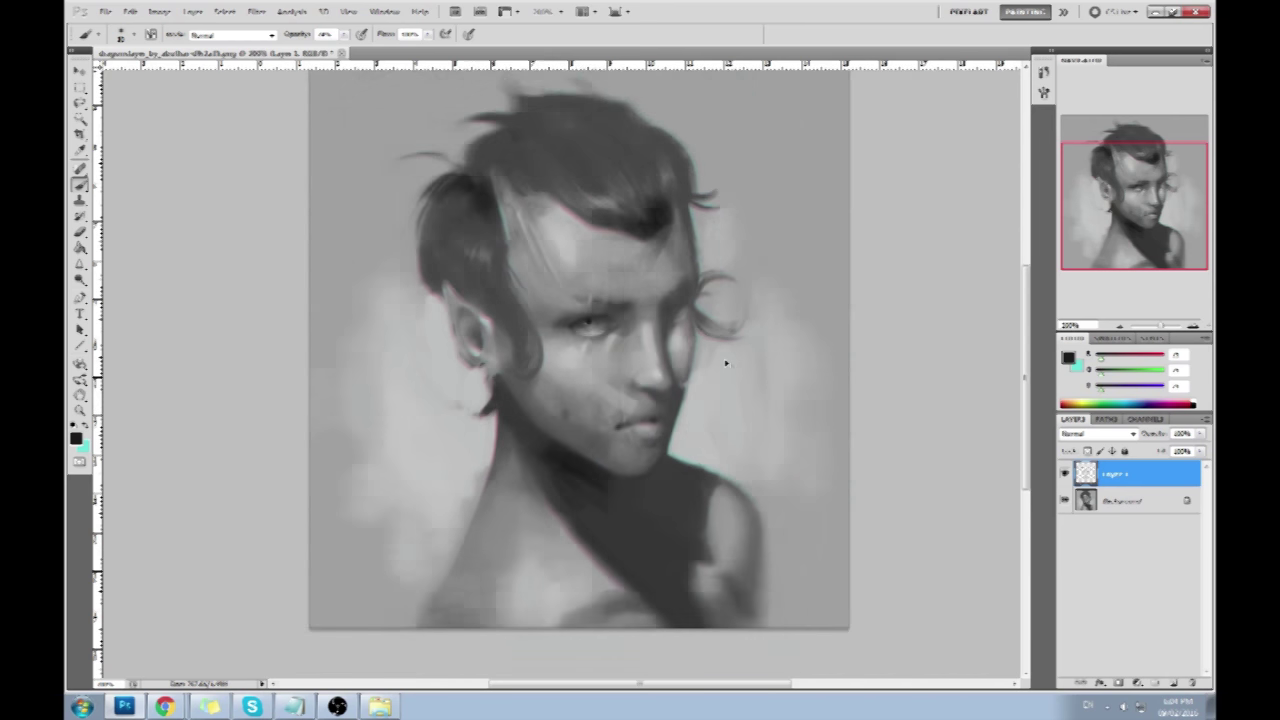
pyautogui.scroll(4, 720, 365)
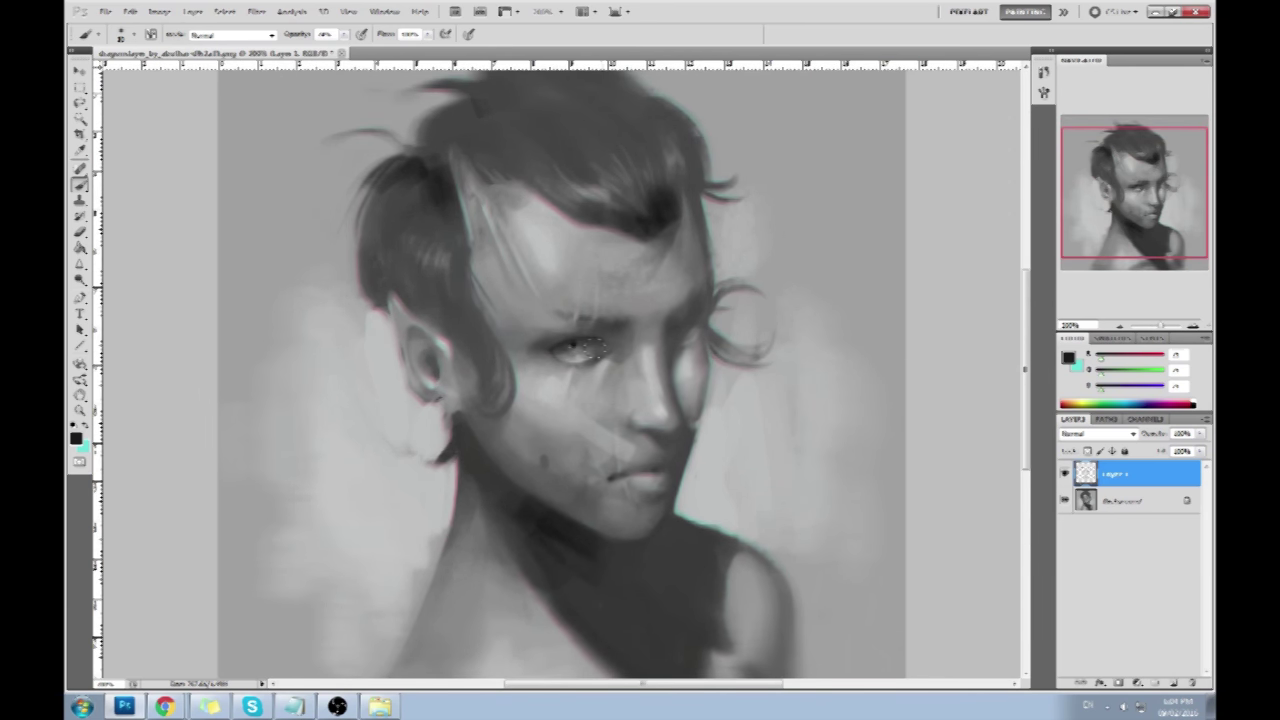
# Sample greys around the lips, chin and nose, then brighten the upper lip with a light stroke.
pyautogui.keyDown('alt'); pyautogui.click(612, 474); pyautogui.keyUp('alt')
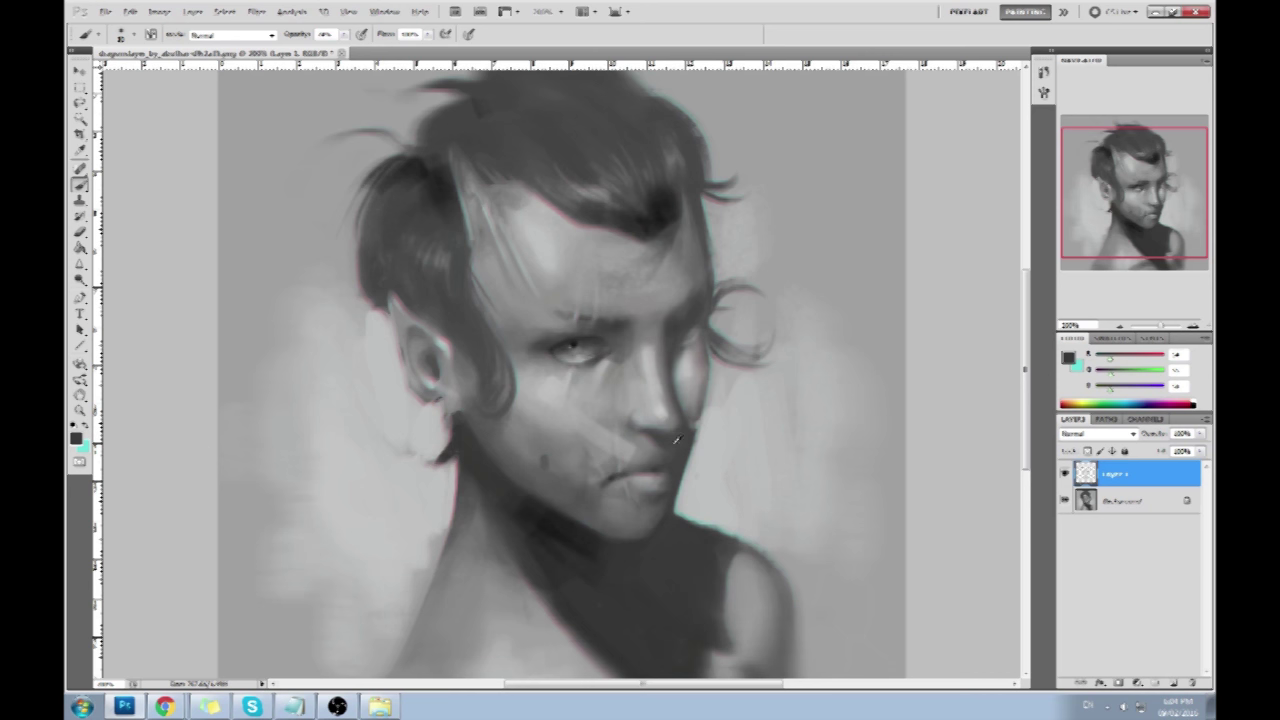
pyautogui.keyDown('alt'); pyautogui.click(596, 421); pyautogui.keyUp('alt')
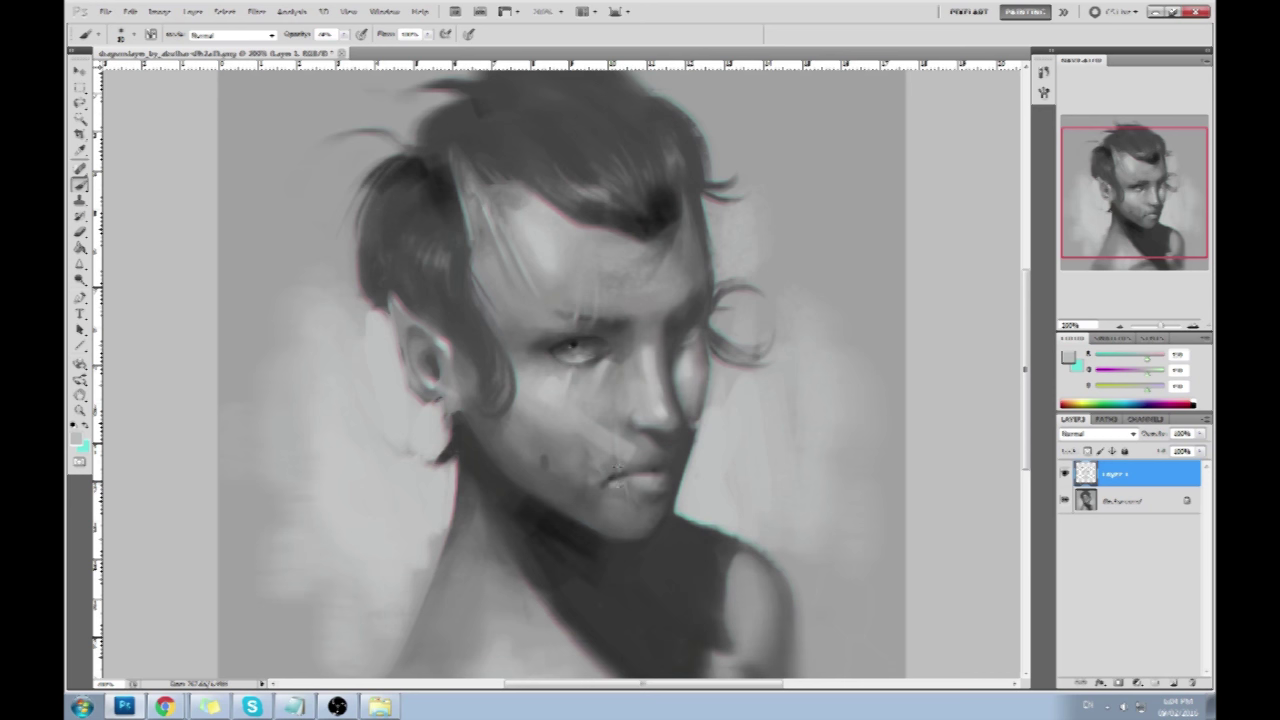
pyautogui.keyDown('alt'); pyautogui.click(665, 486); pyautogui.keyUp('alt')
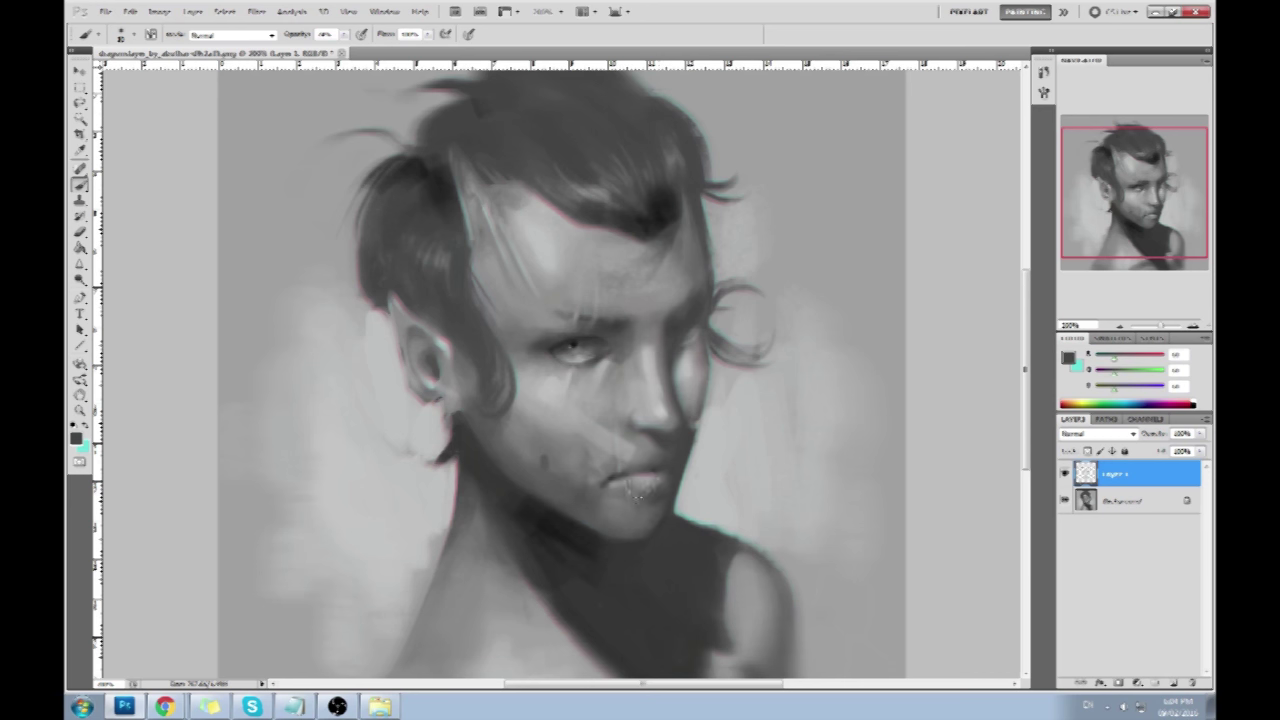
pyautogui.keyDown('alt'); pyautogui.click(655, 480); pyautogui.keyUp('alt')
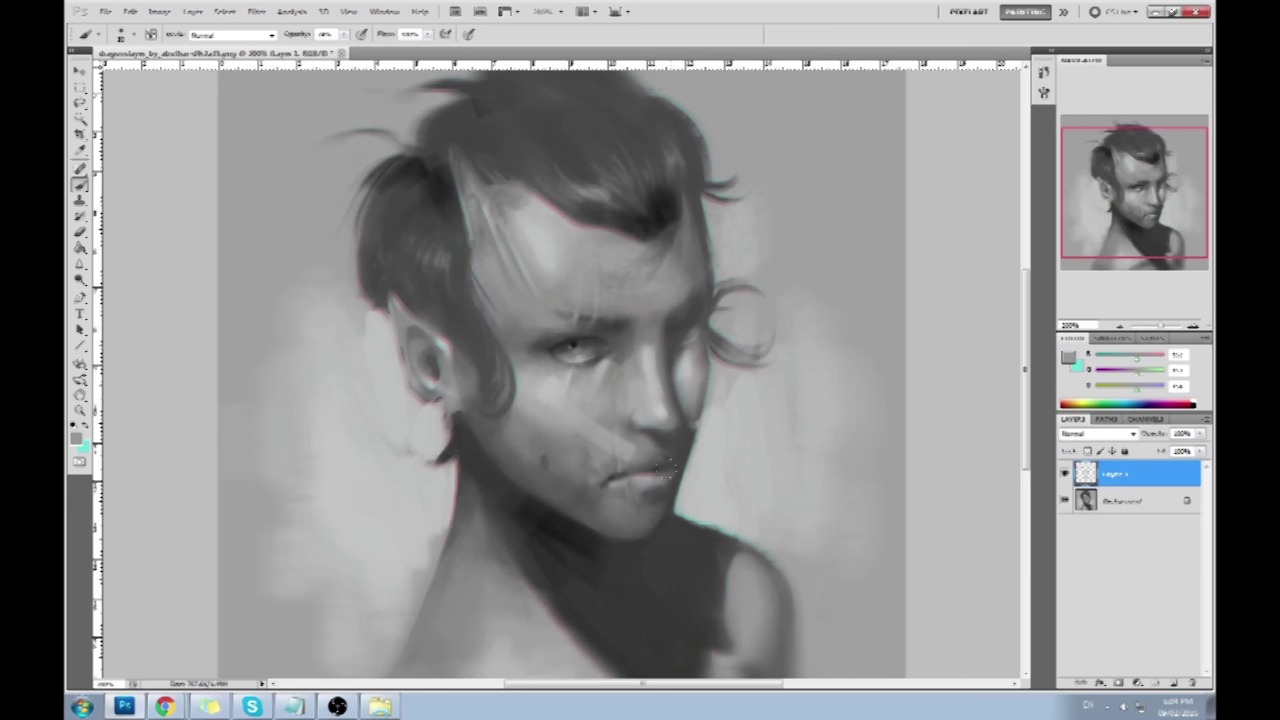
pyautogui.keyDown('alt'); pyautogui.click(664, 457); pyautogui.keyUp('alt')
pyautogui.keyDown('alt'); pyautogui.click(678, 430); pyautogui.keyUp('alt')
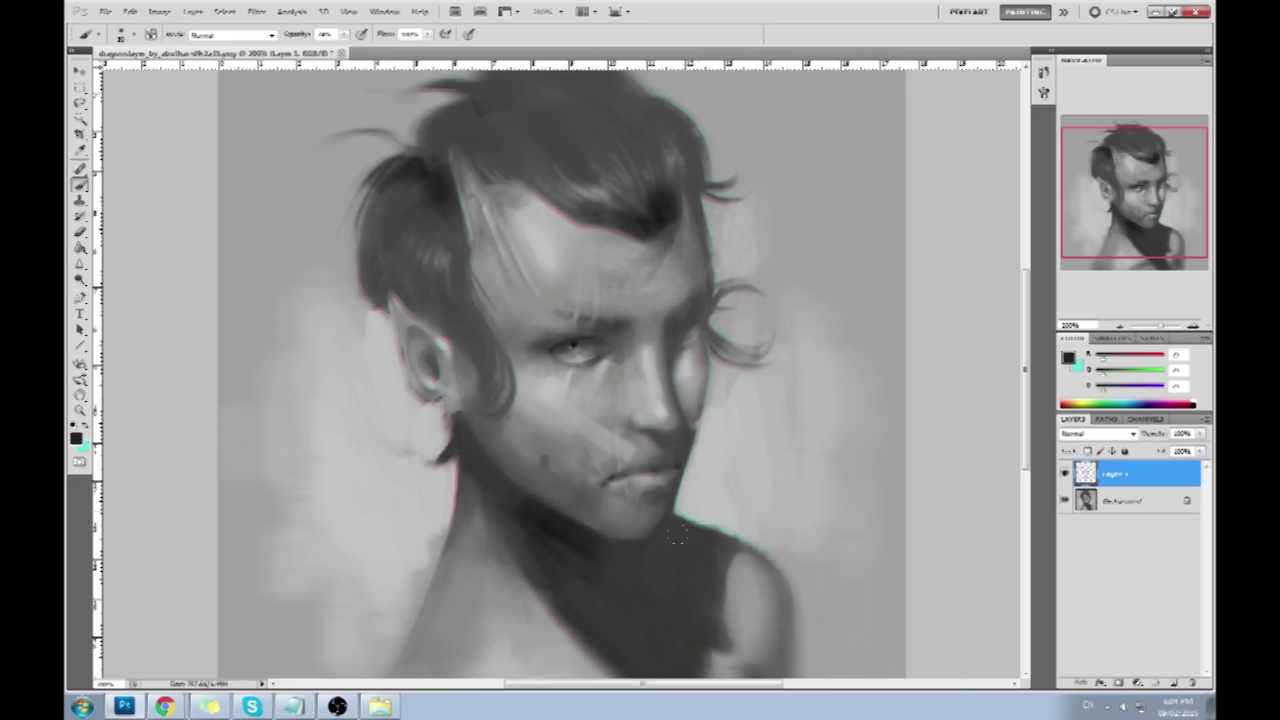
pyautogui.keyDown('alt'); pyautogui.click(645, 476); pyautogui.keyUp('alt')
pyautogui.keyDown('alt'); pyautogui.click(655, 468); pyautogui.keyUp('alt')
pyautogui.keyDown('alt'); pyautogui.click(647, 456); pyautogui.keyUp('alt')
pyautogui.keyDown('alt'); pyautogui.click(660, 442); pyautogui.keyUp('alt')
pyautogui.keyDown('alt'); pyautogui.click(652, 472); pyautogui.keyUp('alt')
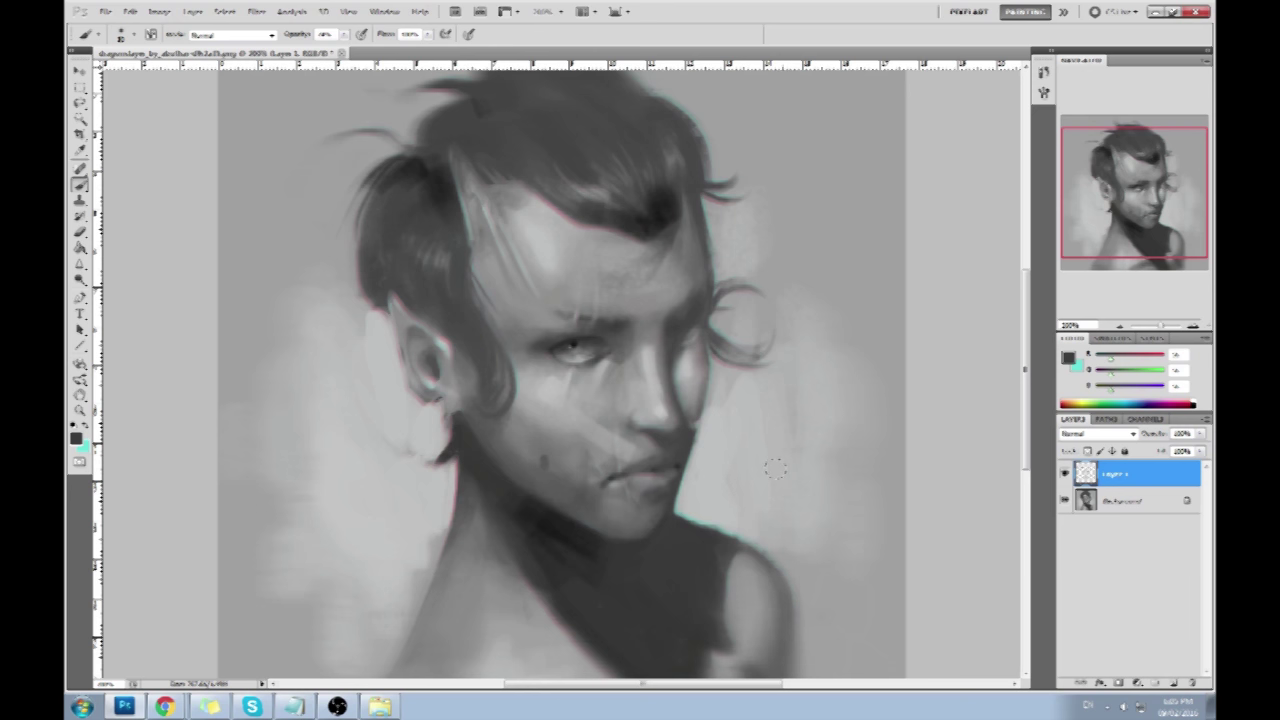
pyautogui.moveTo(624, 482); pyautogui.dragTo(662, 474)
# Choose a new brush preset, sample a dark grey at the chin, and raise opacity to 100%.
pyautogui.keyDown('alt'); pyautogui.click(617, 423); pyautogui.keyUp('alt')
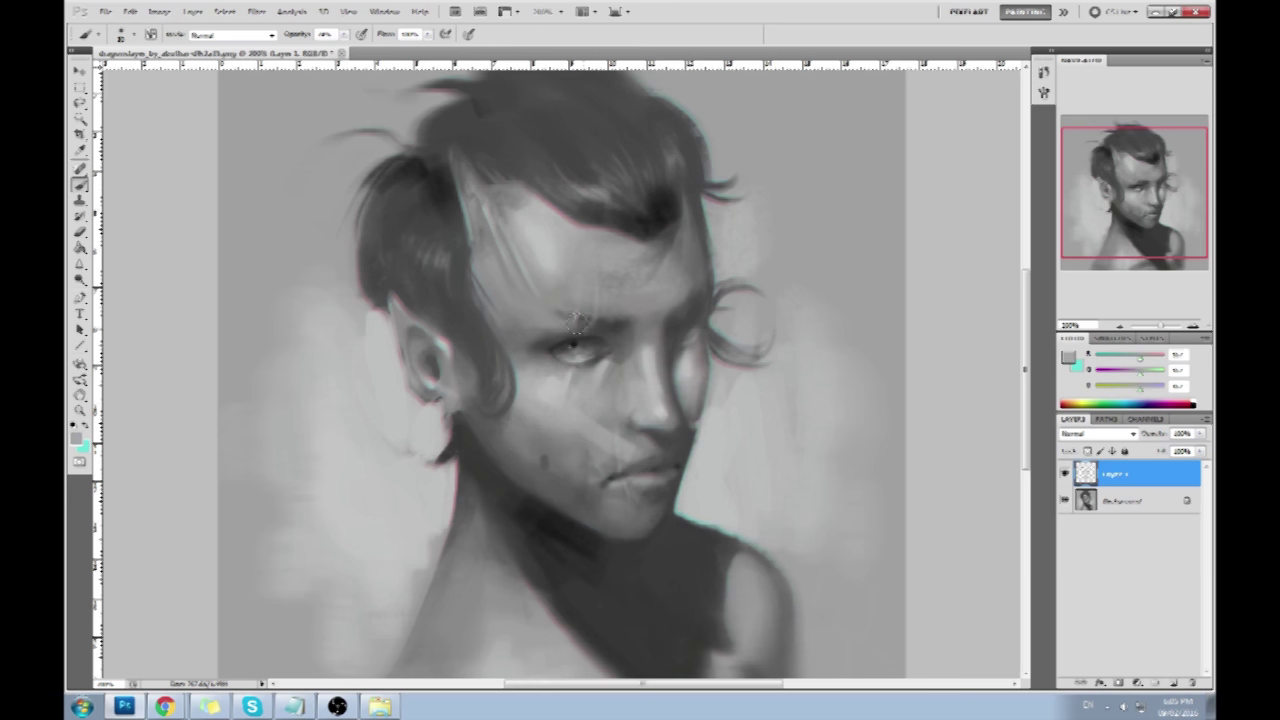
pyautogui.rightClick(617, 423)
pyautogui.doubleClick(716, 562)
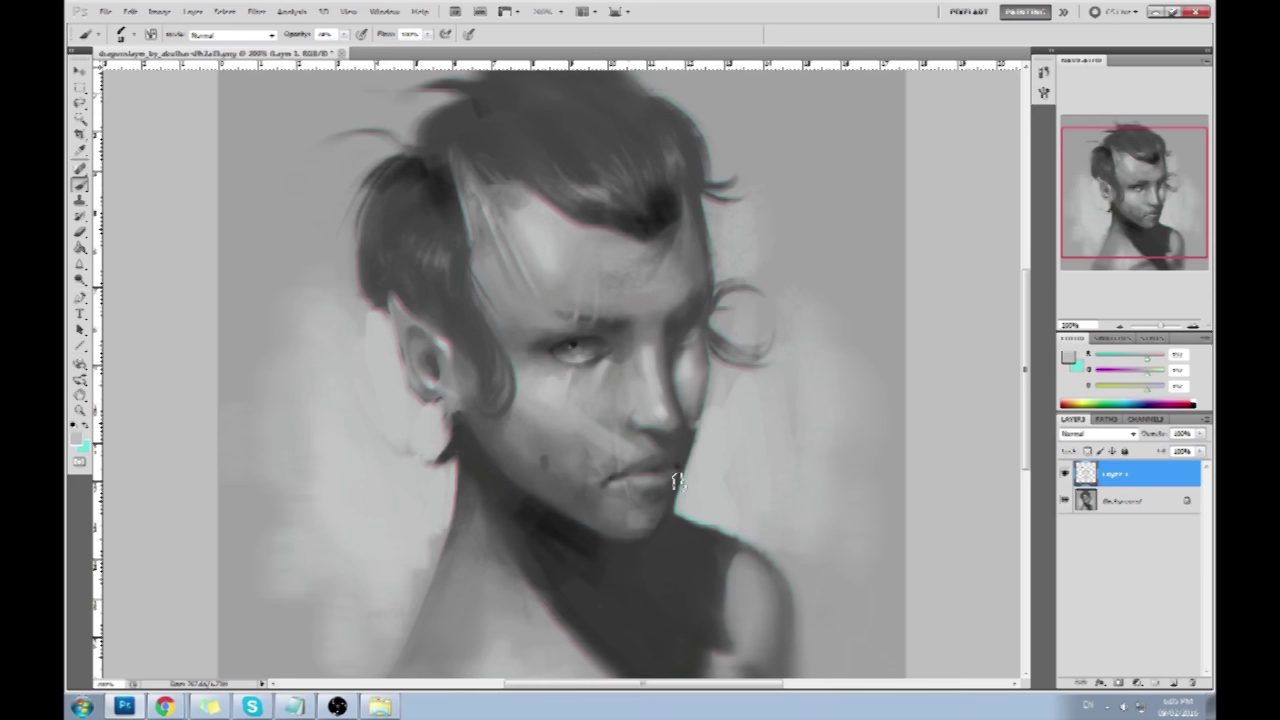
pyautogui.keyDown('alt'); pyautogui.click(670, 505); pyautogui.keyUp('alt')
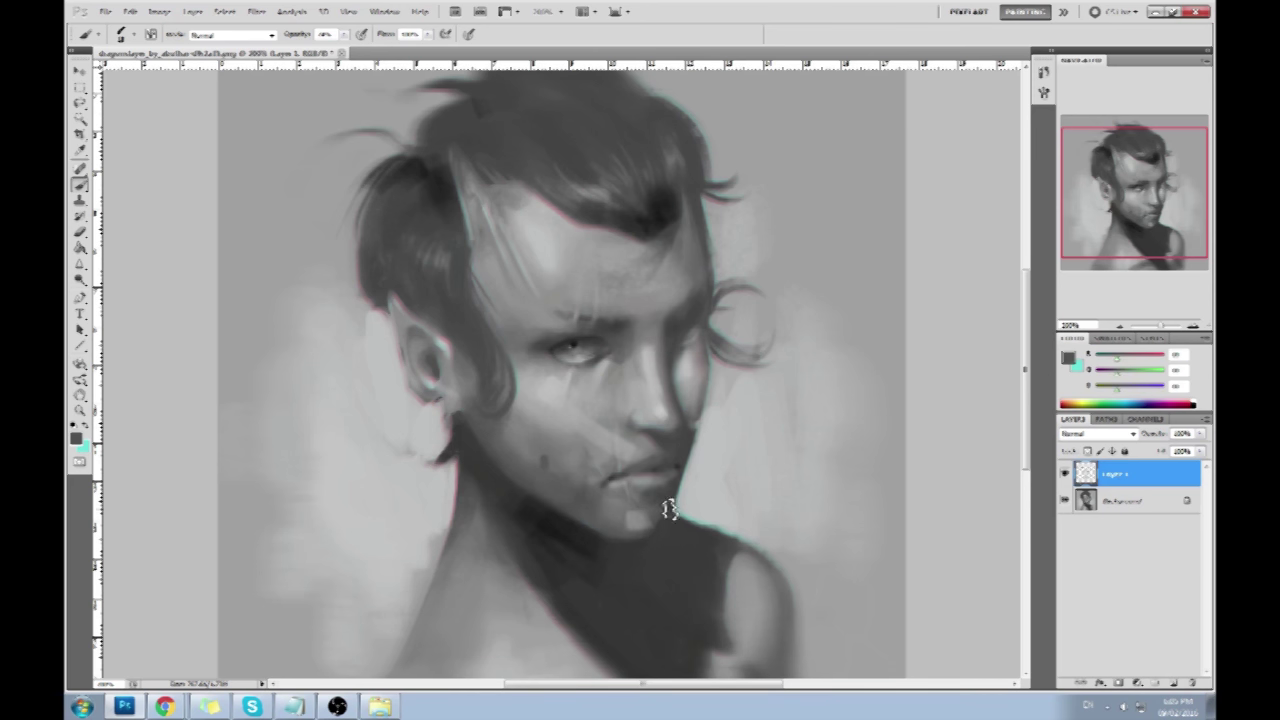
pyautogui.moveTo(349, 38); pyautogui.dragTo(381, 50)
# Sample a series of light and dark greys around the chin as the foreground colour.
pyautogui.keyDown('alt'); pyautogui.click(617, 492); pyautogui.keyUp('alt')
pyautogui.keyDown('alt'); pyautogui.click(616, 488); pyautogui.keyUp('alt')
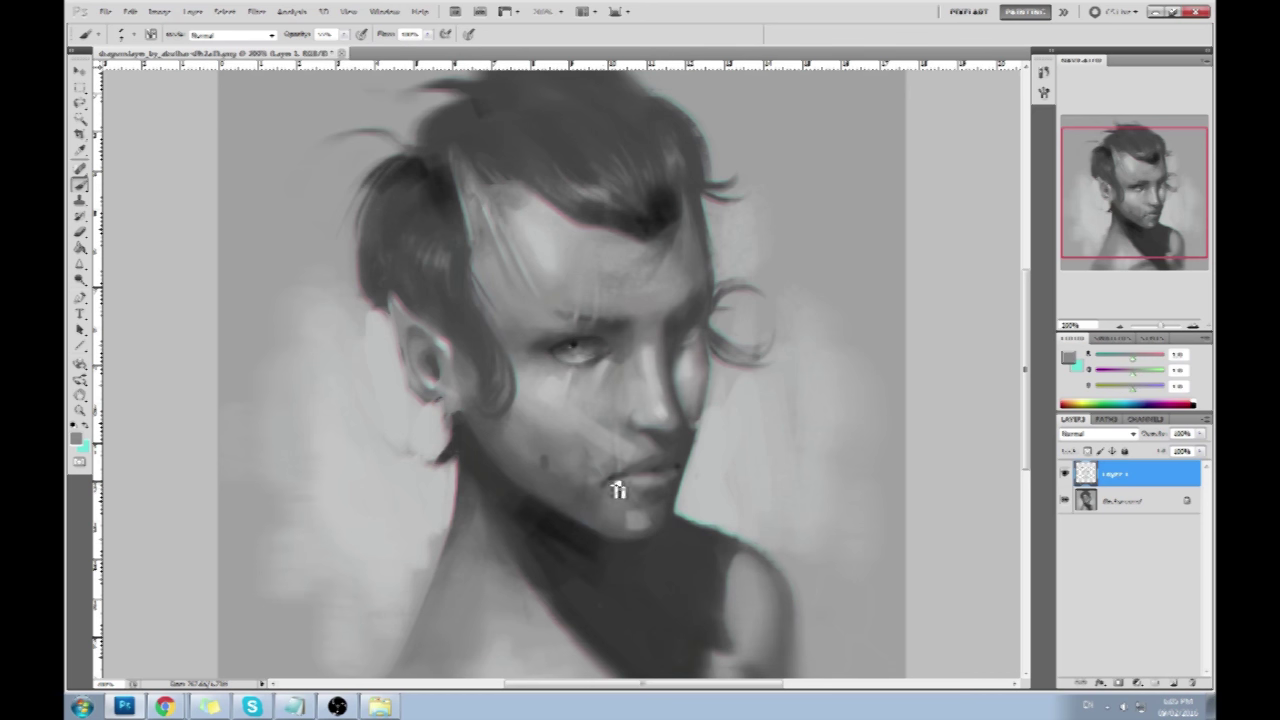
pyautogui.keyDown('alt'); pyautogui.click(619, 518); pyautogui.keyUp('alt')
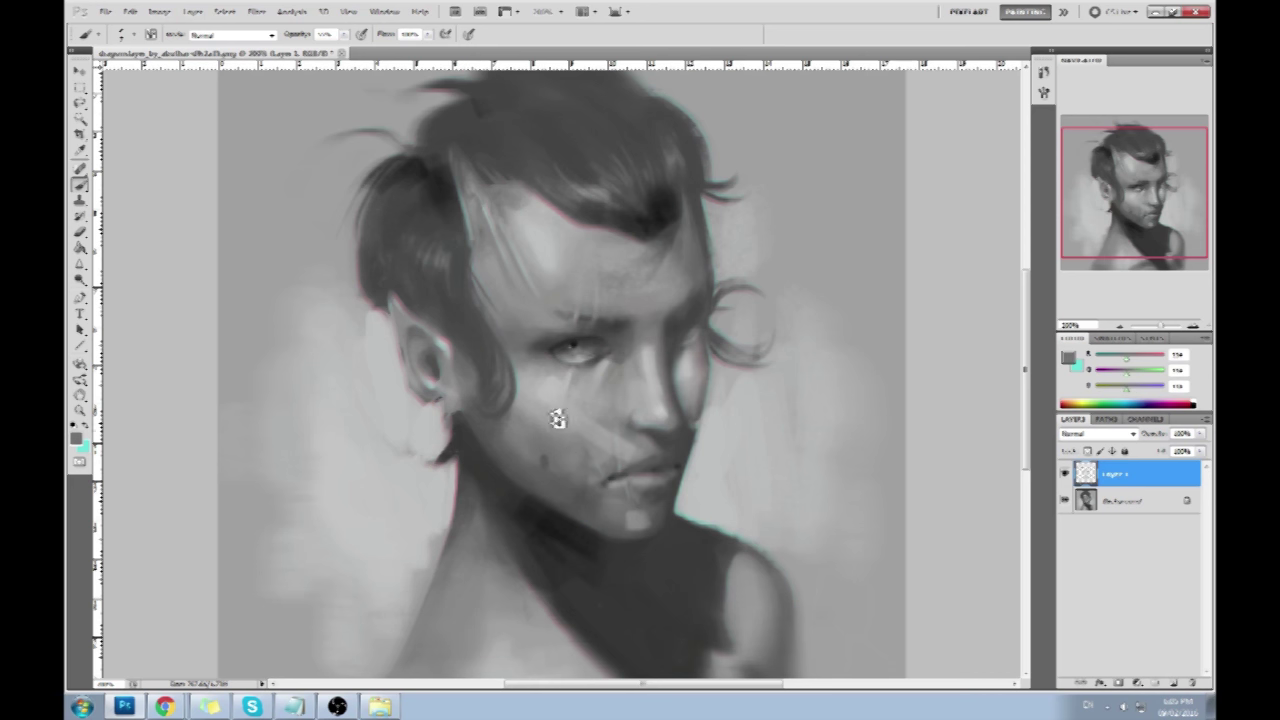
pyautogui.keyDown('alt'); pyautogui.click(630, 524); pyautogui.keyUp('alt')
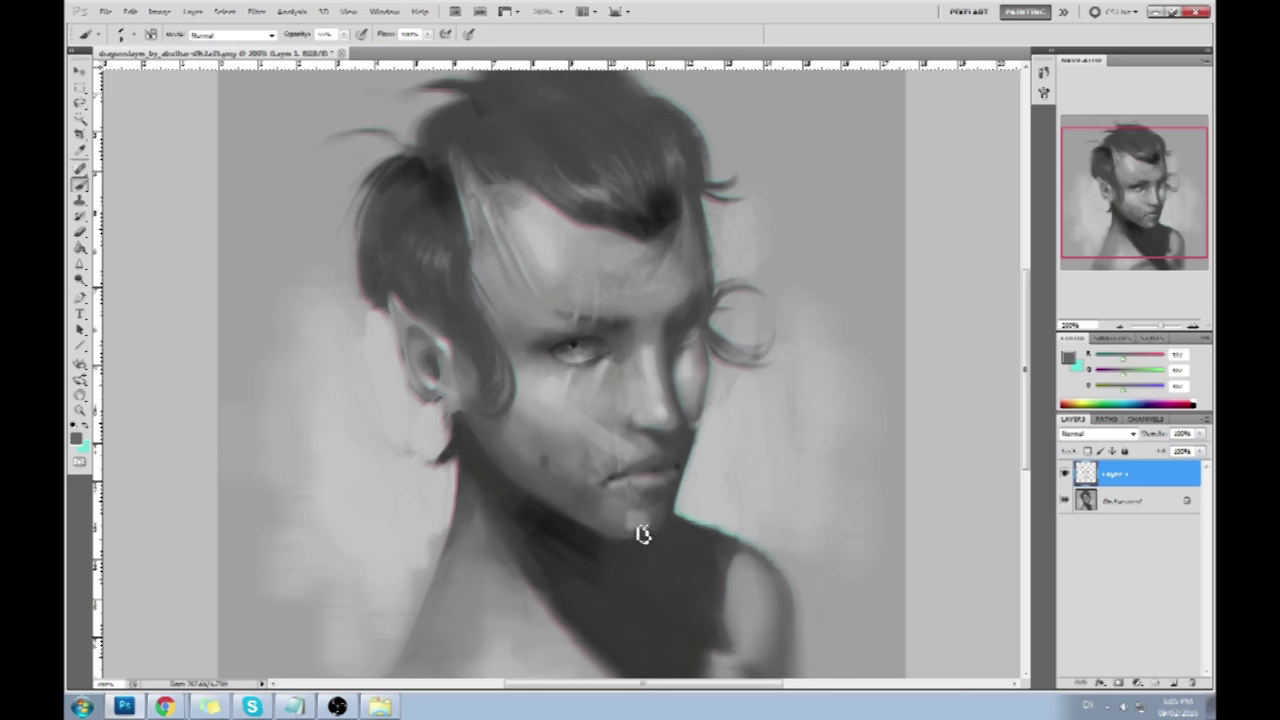
pyautogui.keyDown('alt'); pyautogui.click(636, 530); pyautogui.keyUp('alt')
pyautogui.keyDown('alt'); pyautogui.click(634, 512); pyautogui.keyUp('alt')
pyautogui.keyDown('alt'); pyautogui.click(634, 520); pyautogui.keyUp('alt')
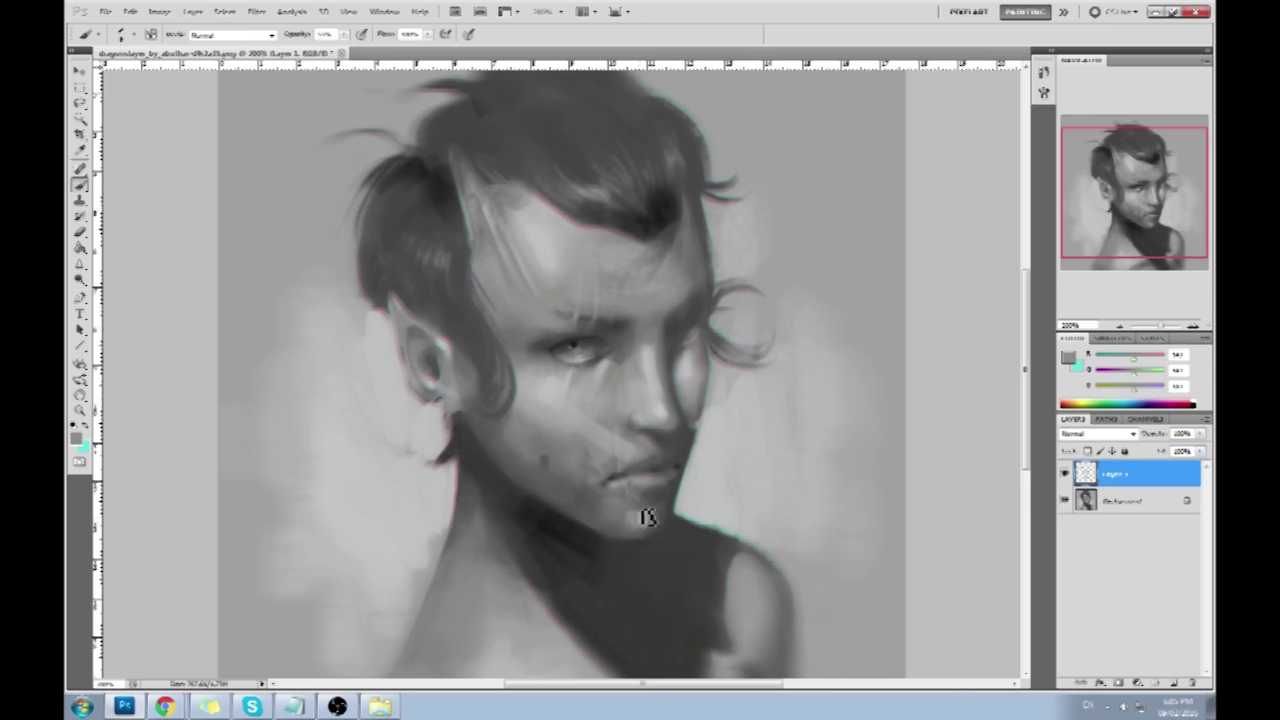
pyautogui.keyDown('alt'); pyautogui.click(658, 510); pyautogui.keyUp('alt')
pyautogui.keyDown('alt'); pyautogui.click(663, 514); pyautogui.keyUp('alt')
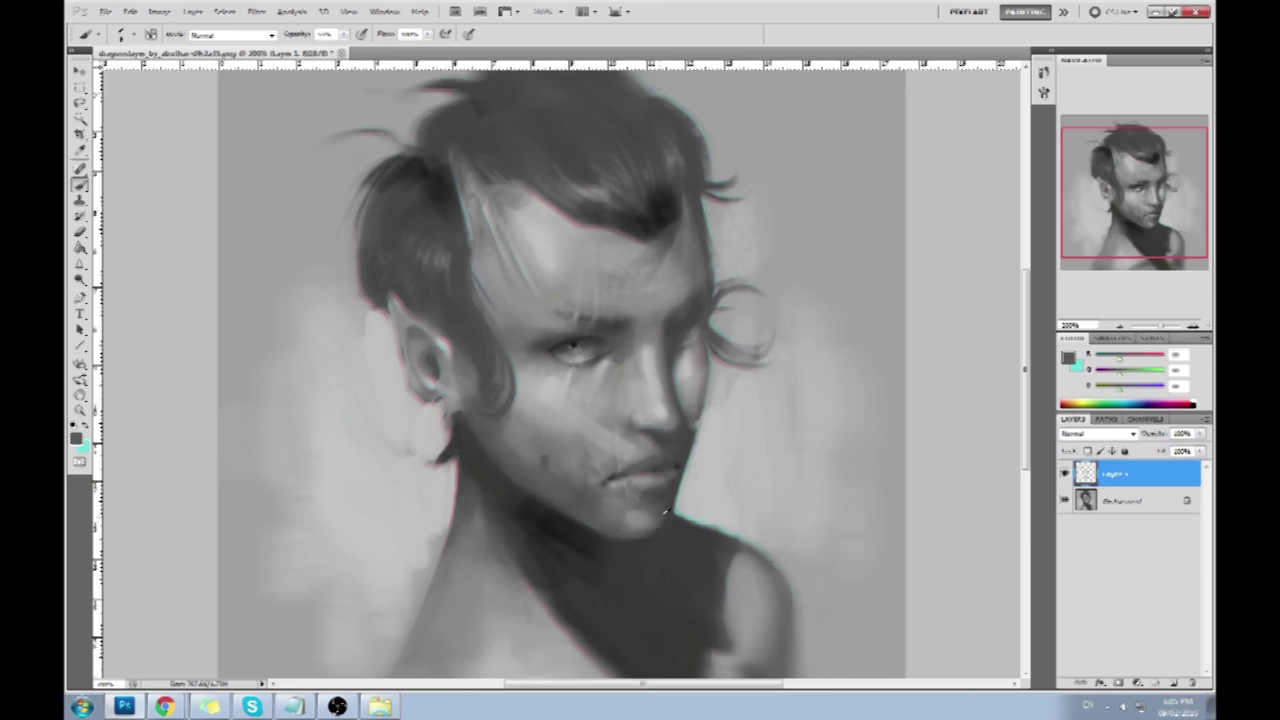
pyautogui.keyDown('alt'); pyautogui.click(644, 519); pyautogui.keyUp('alt')
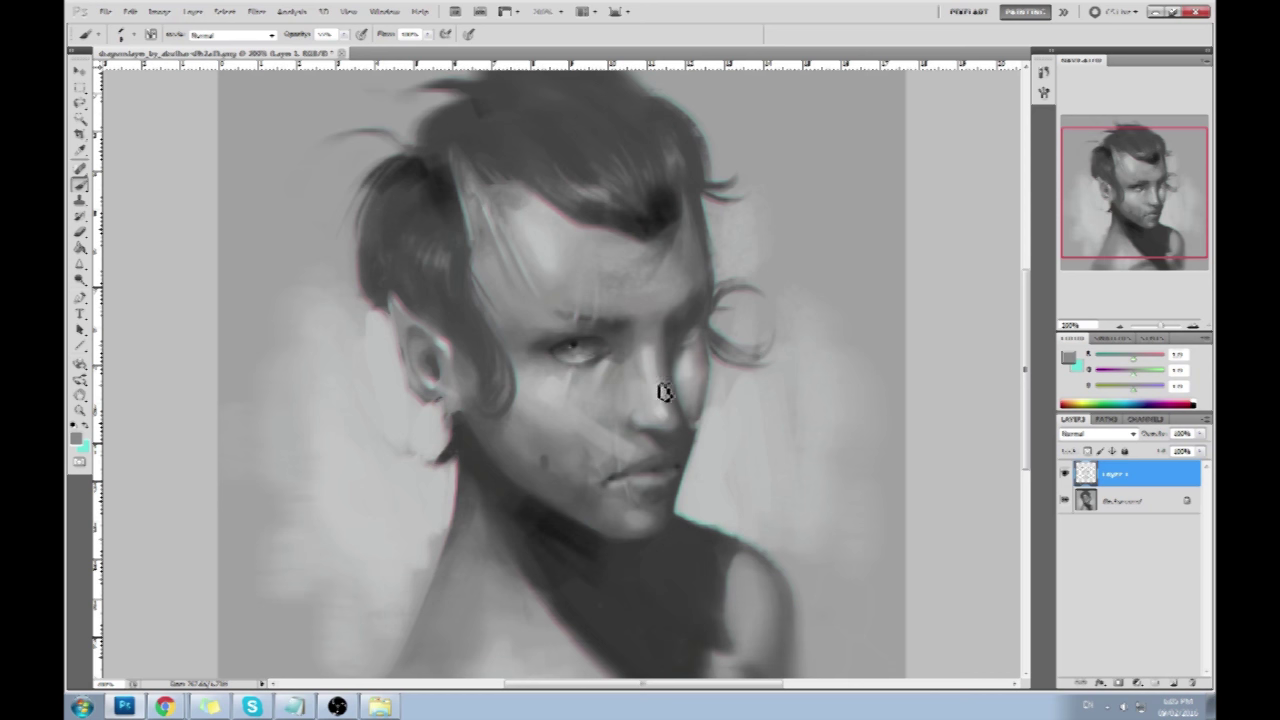
# Sample darker greys near the eye, then settle on a light grey from the forehead.
pyautogui.keyDown('alt'); pyautogui.click(564, 366); pyautogui.keyUp('alt')
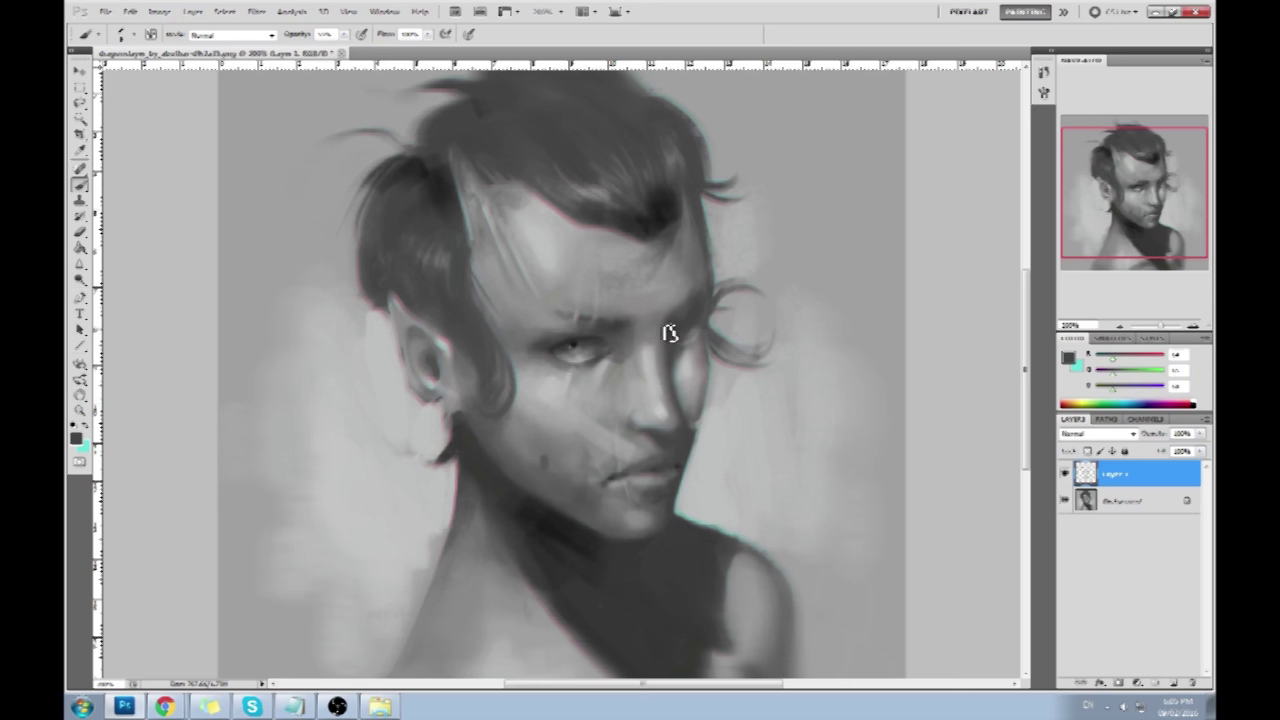
pyautogui.keyDown('alt'); pyautogui.click(562, 364); pyautogui.keyUp('alt')
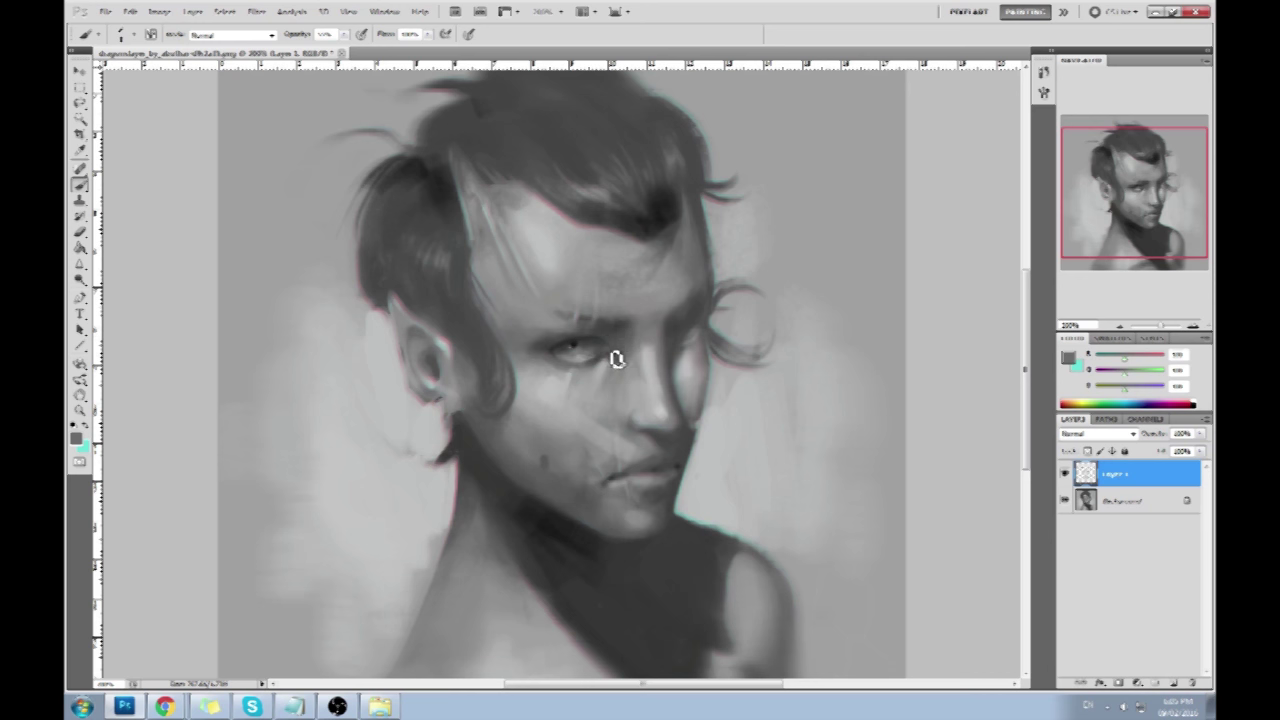
pyautogui.keyDown('alt'); pyautogui.click(550, 330); pyautogui.keyUp('alt')
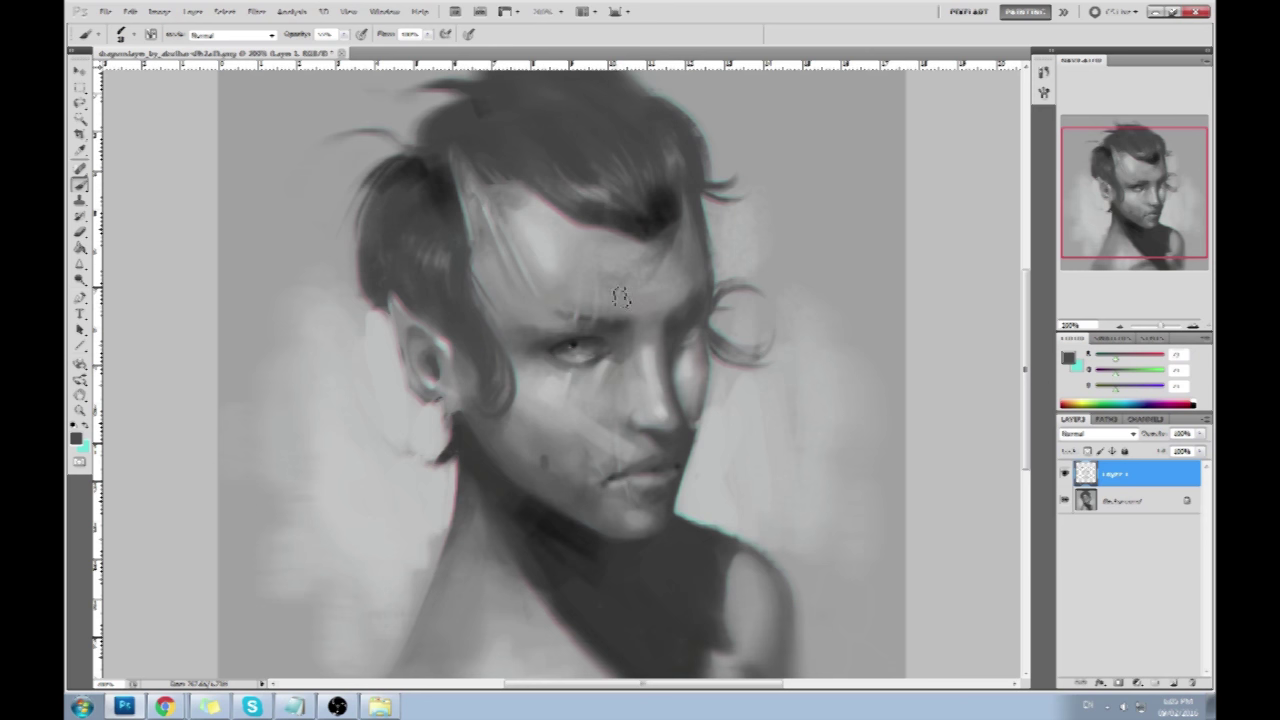
pyautogui.moveTo(682, 298); pyautogui.dragTo(646, 286)
pyautogui.keyDown('alt'); pyautogui.click(637, 285); pyautogui.keyUp('alt')
pyautogui.keyDown('alt'); pyautogui.click(655, 260); pyautogui.keyUp('alt')
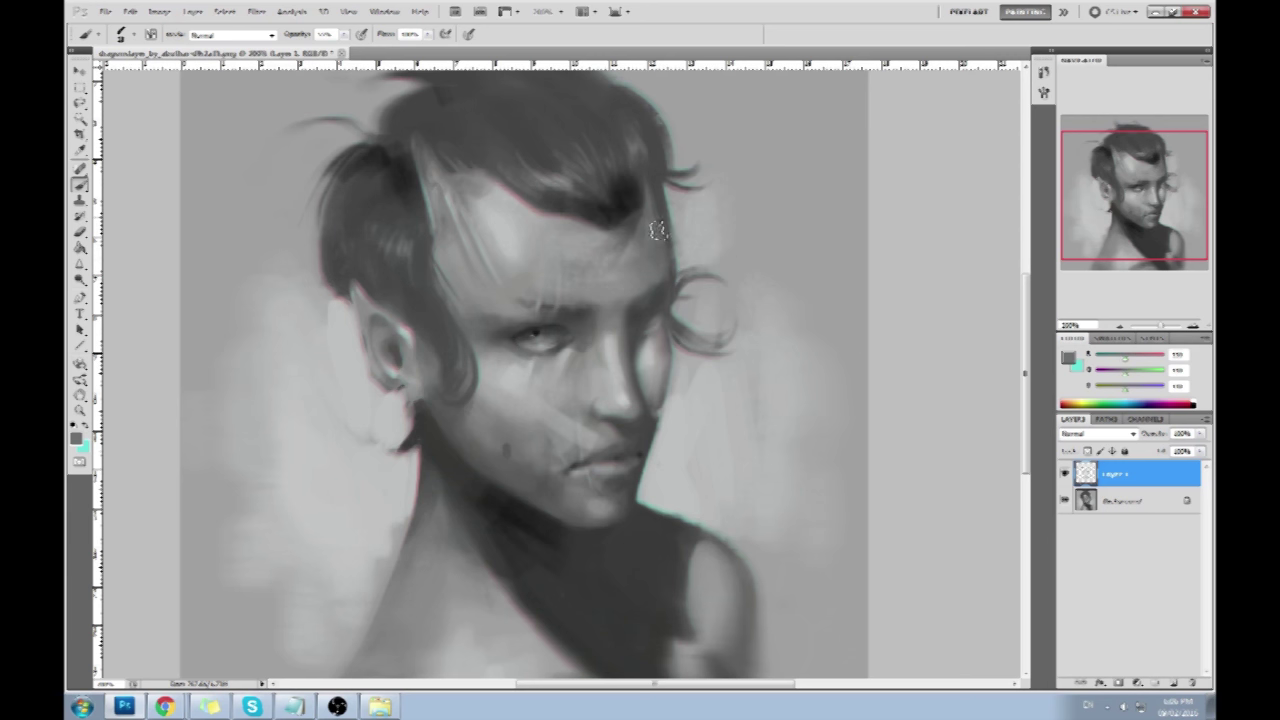
# Set brush opacity to 100%, paint a light grey patch beside the hair, then undo it.
pyautogui.keyDown('alt'); pyautogui.click(665, 227); pyautogui.keyUp('alt')
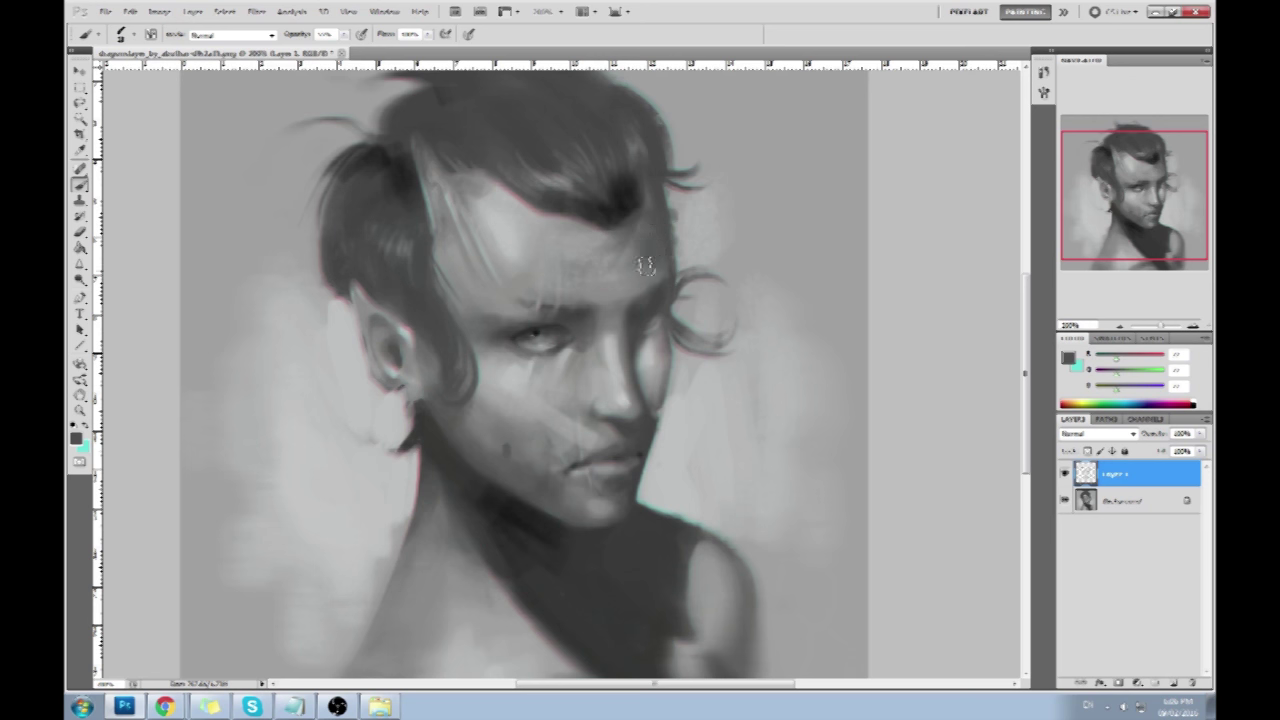
pyautogui.keyDown('alt'); pyautogui.click(645, 258); pyautogui.keyUp('alt')
pyautogui.keyDown('alt'); pyautogui.click(650, 255); pyautogui.keyUp('alt')
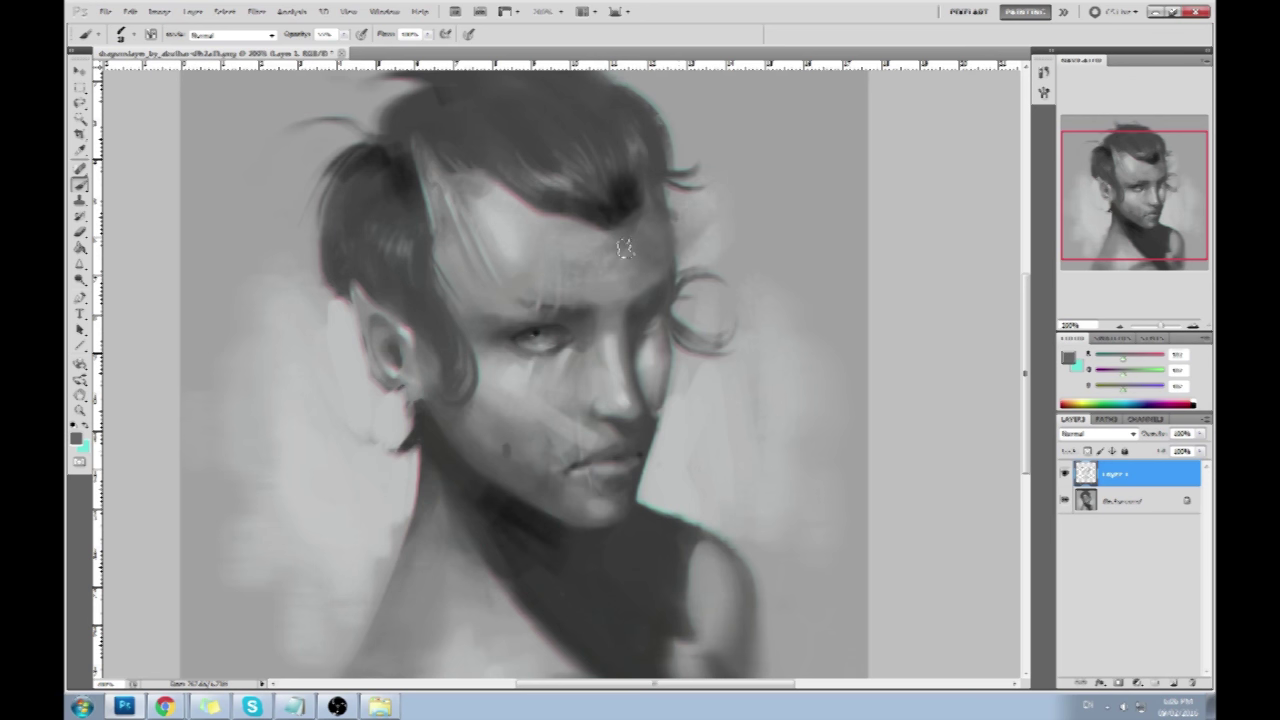
pyautogui.keyDown('alt'); pyautogui.click(717, 235); pyautogui.keyUp('alt')
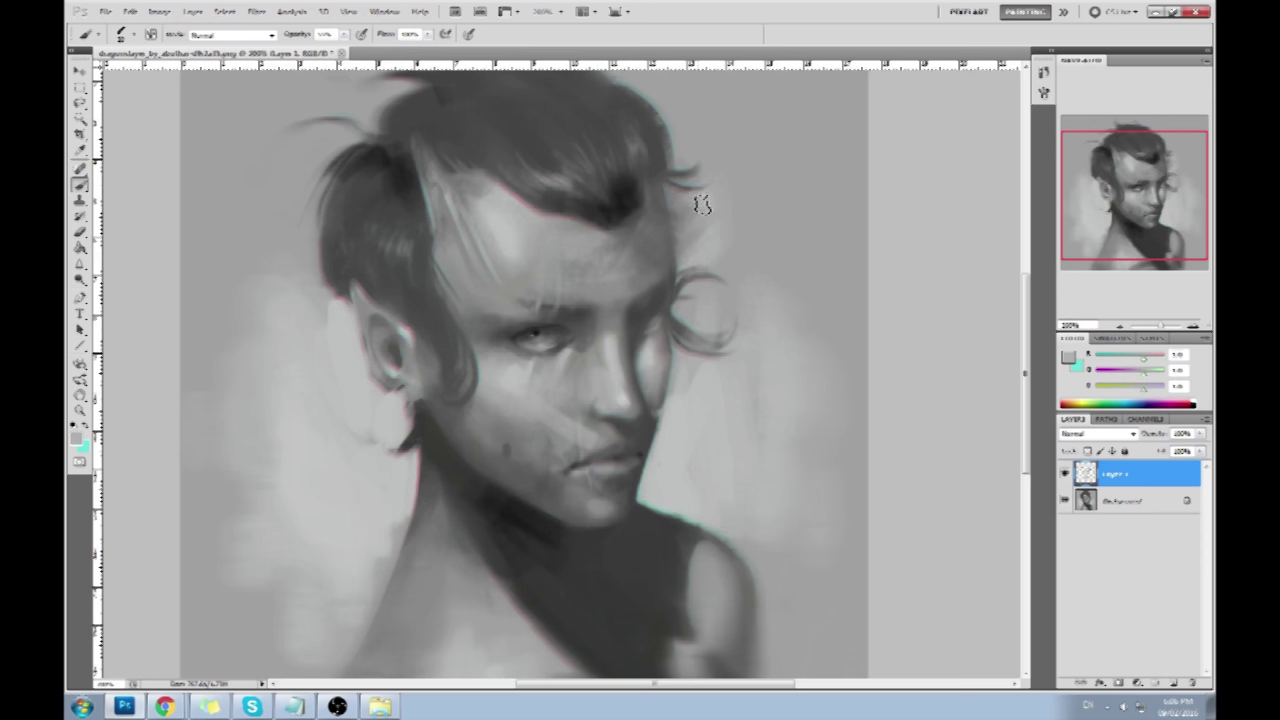
pyautogui.moveTo(349, 37); pyautogui.dragTo(382, 50)
pyautogui.moveTo(684, 207)
pyautogui.mouseDown()
pyautogui.moveTo(684, 245)
pyautogui.moveTo(698, 219)
pyautogui.moveTo(726, 253)
pyautogui.moveTo(738, 242)
pyautogui.moveTo(726, 207)
pyautogui.moveTo(694, 215)
pyautogui.moveTo(706, 205)
pyautogui.moveTo(683, 201)
pyautogui.moveTo(724, 213)
pyautogui.moveTo(678, 195)
pyautogui.mouseUp()
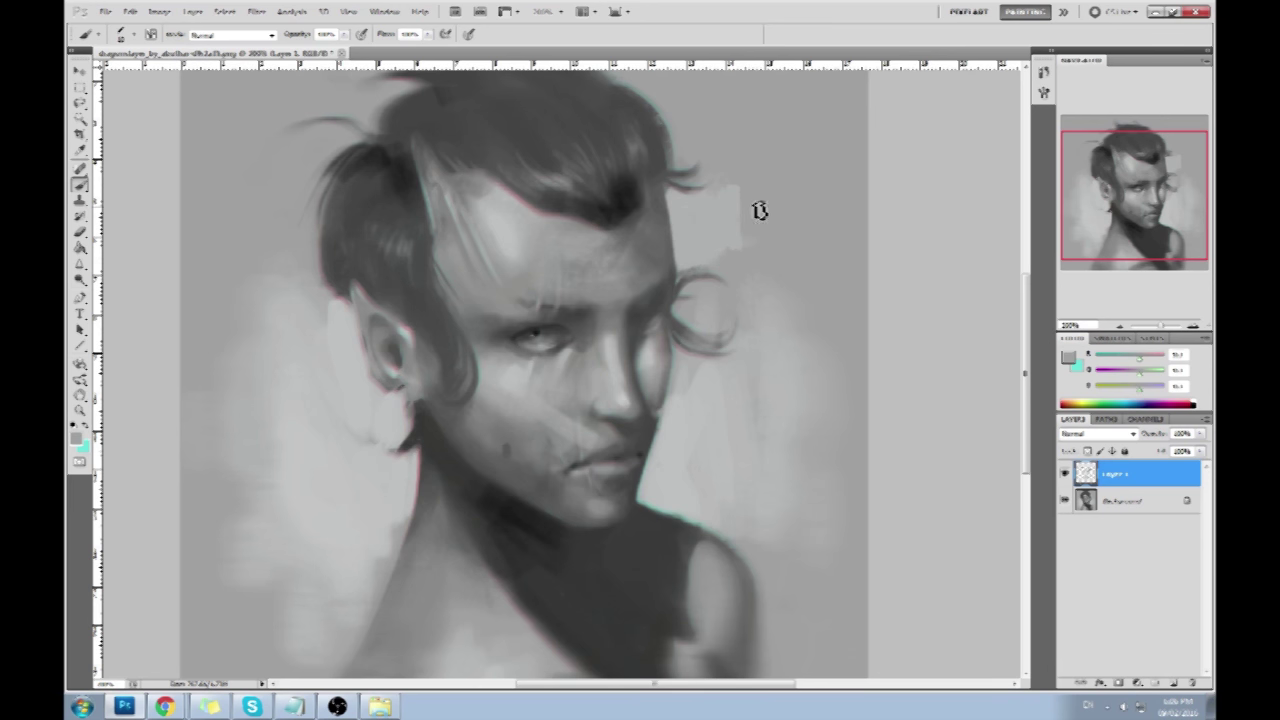
pyautogui.hotkey('ctrl', 'z')
# Paint a dark stroke along the hair edge, then brighten it with light grey.
pyautogui.keyDown('alt'); pyautogui.click(700, 229); pyautogui.keyUp('alt')
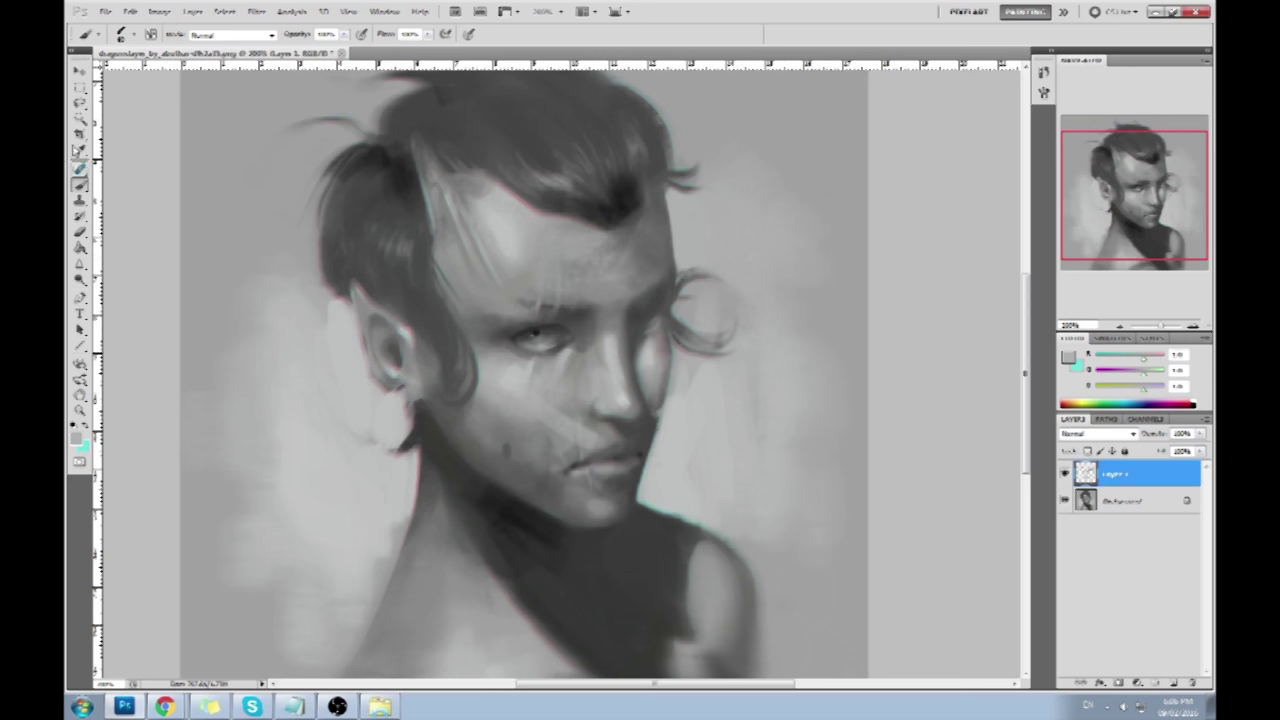
pyautogui.keyDown('alt'); pyautogui.click(552, 323); pyautogui.keyUp('alt')
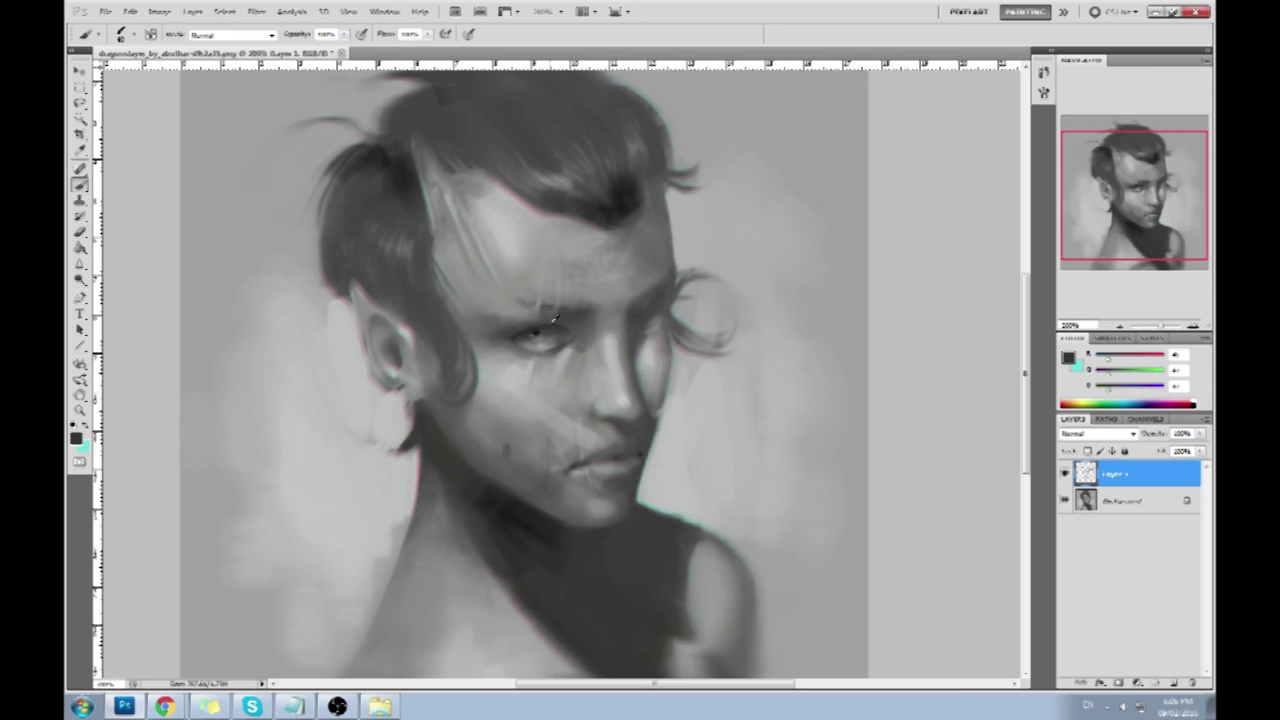
pyautogui.moveTo(665, 260); pyautogui.dragTo(645, 192)
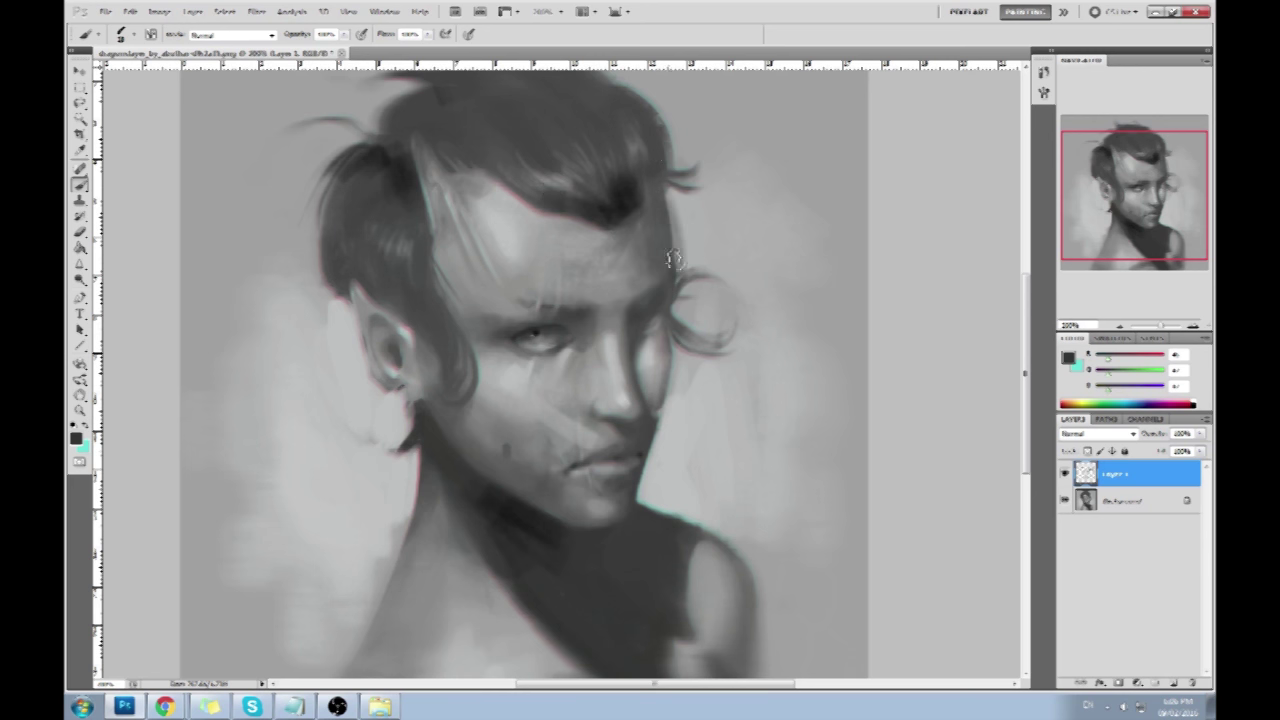
pyautogui.keyDown('alt'); pyautogui.click(694, 198); pyautogui.keyUp('alt')
pyautogui.moveTo(694, 198); pyautogui.dragTo(690, 262)
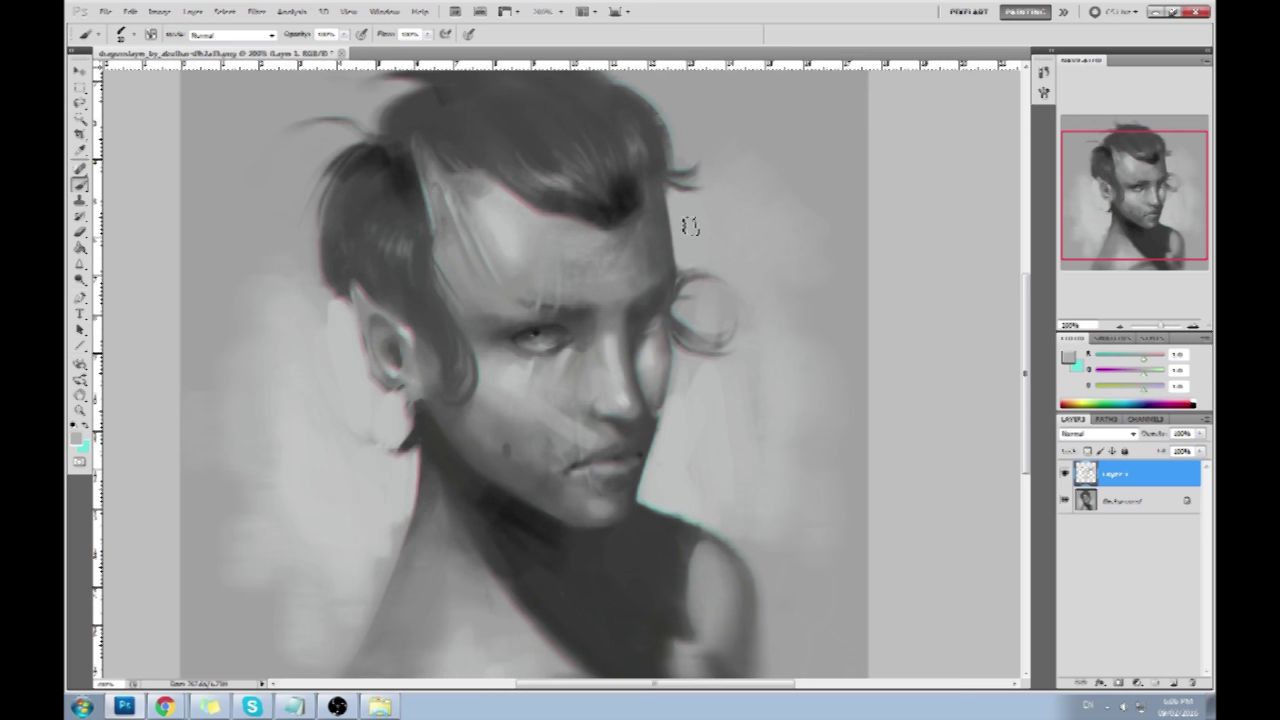
# Cover the dark patch at the jaw edge with light grey and rework it with sampled greys.
pyautogui.keyDown('alt'); pyautogui.click(676, 405); pyautogui.keyUp('alt')
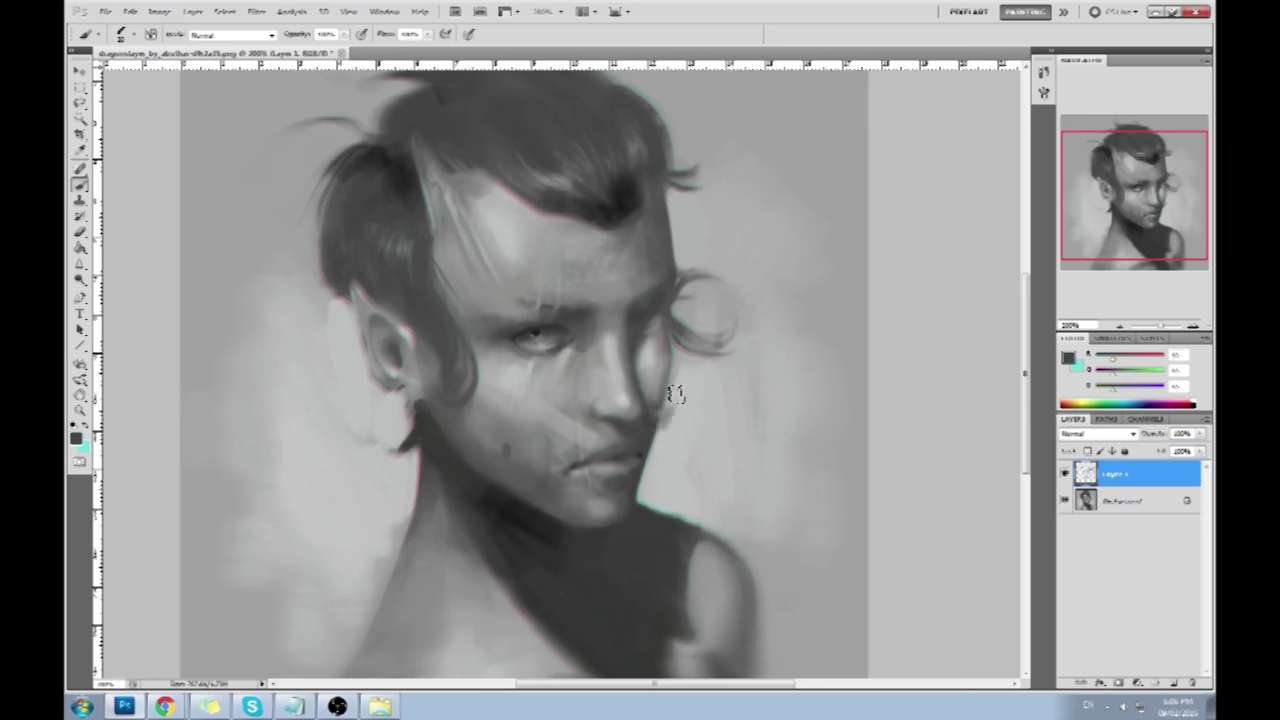
pyautogui.keyDown('alt'); pyautogui.click(680, 373); pyautogui.keyUp('alt')
pyautogui.moveTo(680, 408)
pyautogui.mouseDown()
pyautogui.moveTo(694, 372)
pyautogui.moveTo(672, 470)
pyautogui.mouseUp()
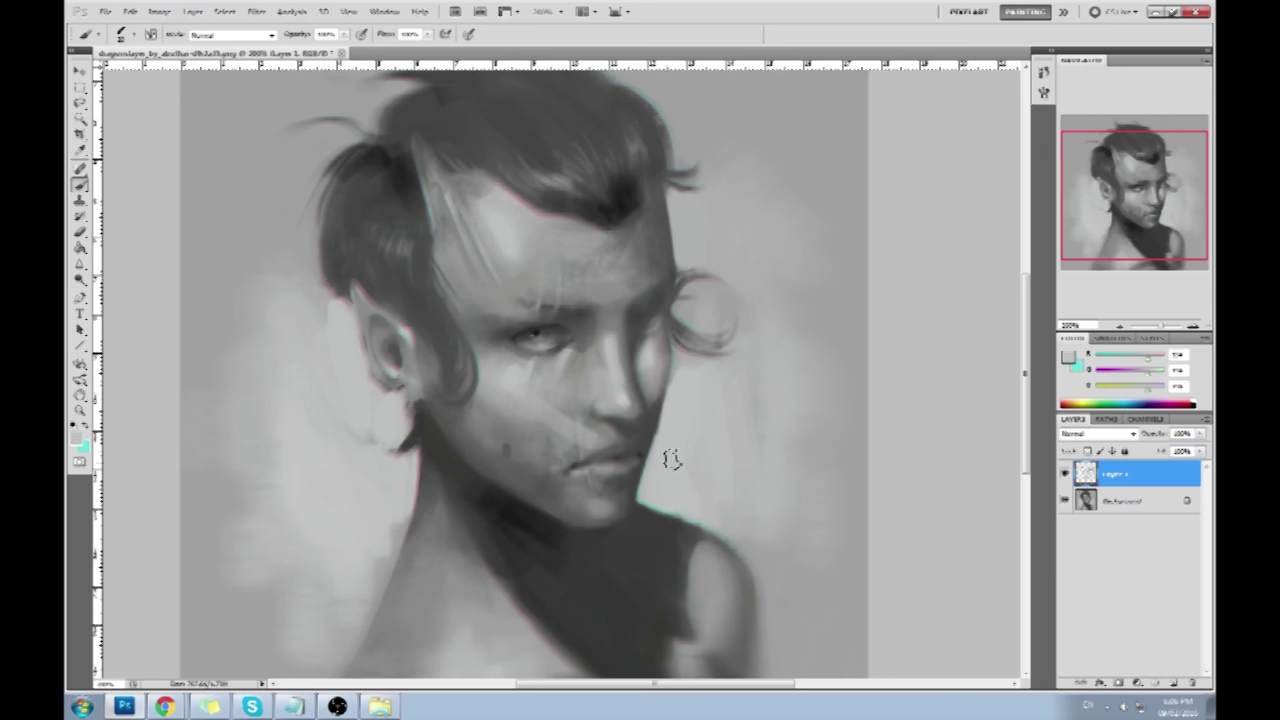
pyautogui.keyDown('alt'); pyautogui.click(654, 383); pyautogui.keyUp('alt')
pyautogui.moveTo(654, 383)
pyautogui.mouseDown()
pyautogui.moveTo(675, 422)
pyautogui.moveTo(664, 384)
pyautogui.moveTo(681, 387)
pyautogui.moveTo(672, 369)
pyautogui.moveTo(693, 399)
pyautogui.moveTo(702, 370)
pyautogui.moveTo(670, 465)
pyautogui.mouseUp()
pyautogui.keyDown('alt'); pyautogui.click(694, 371); pyautogui.keyUp('alt')
pyautogui.keyDown('alt'); pyautogui.click(658, 433); pyautogui.keyUp('alt')
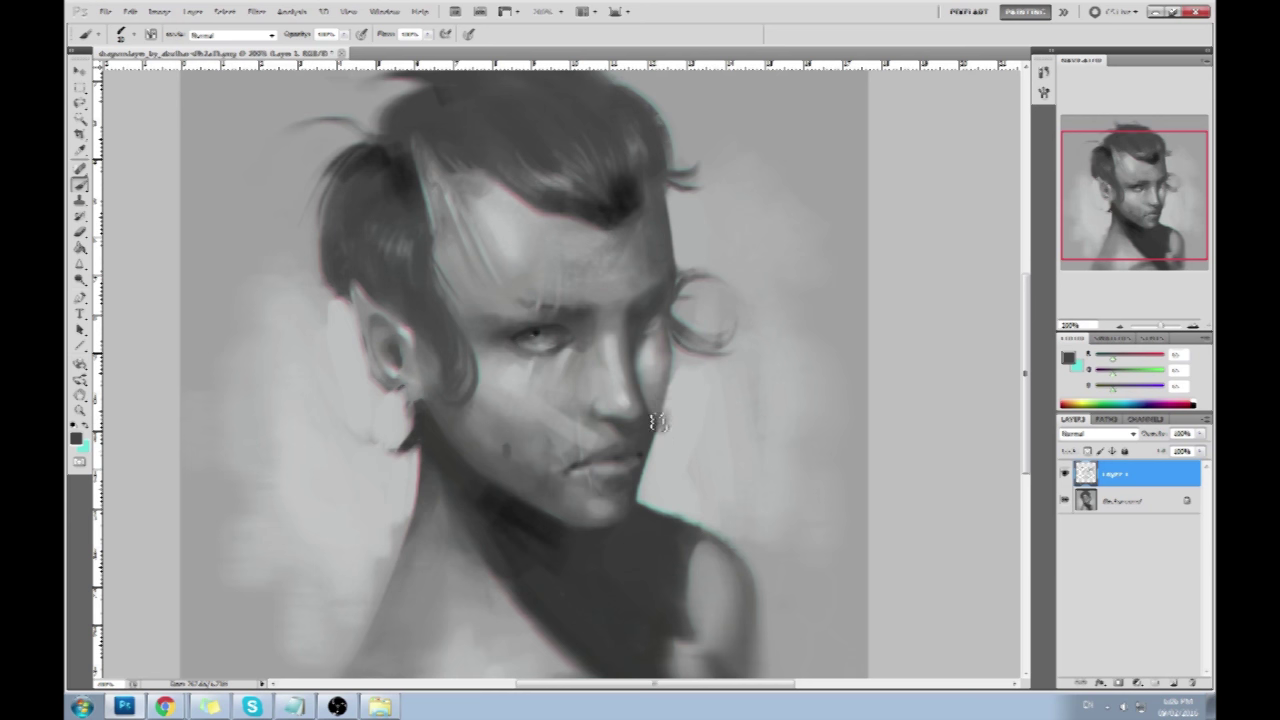
pyautogui.keyDown('alt'); pyautogui.click(688, 371); pyautogui.keyUp('alt')
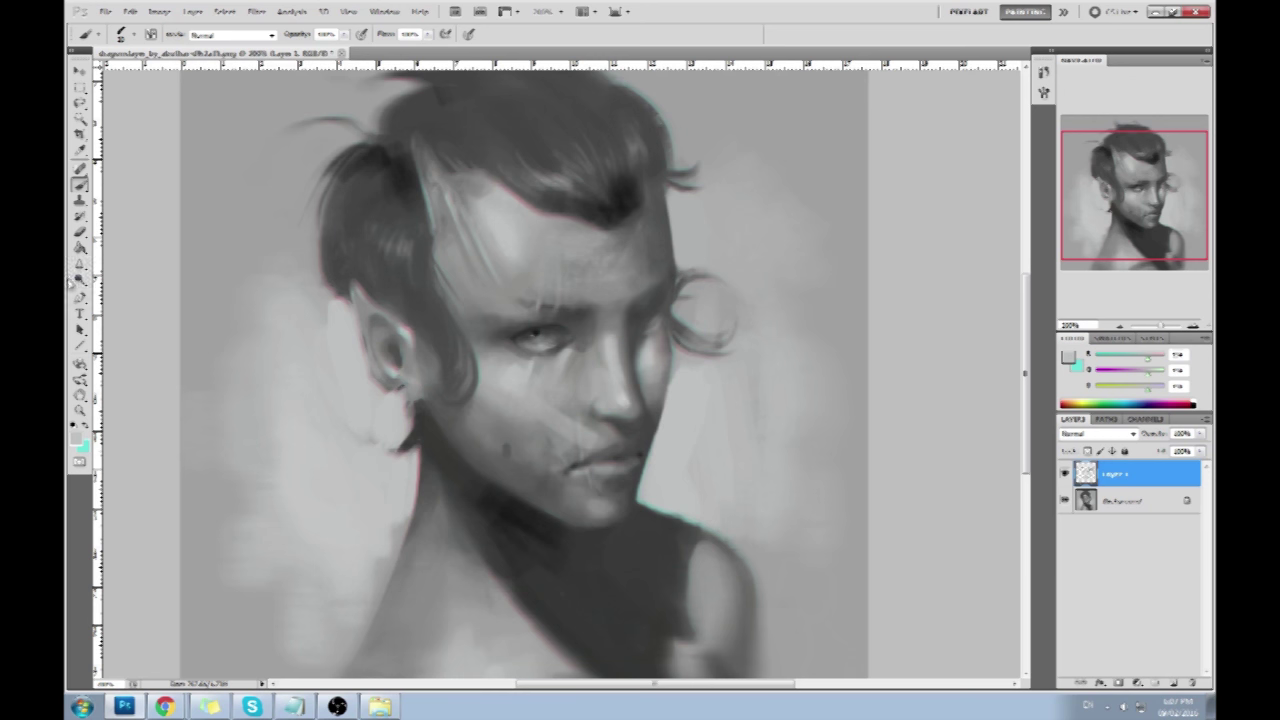
# Lighten tones briefly with the Dodge tool, then sample face greys and near-black from the eye.
pyautogui.click(80, 278)
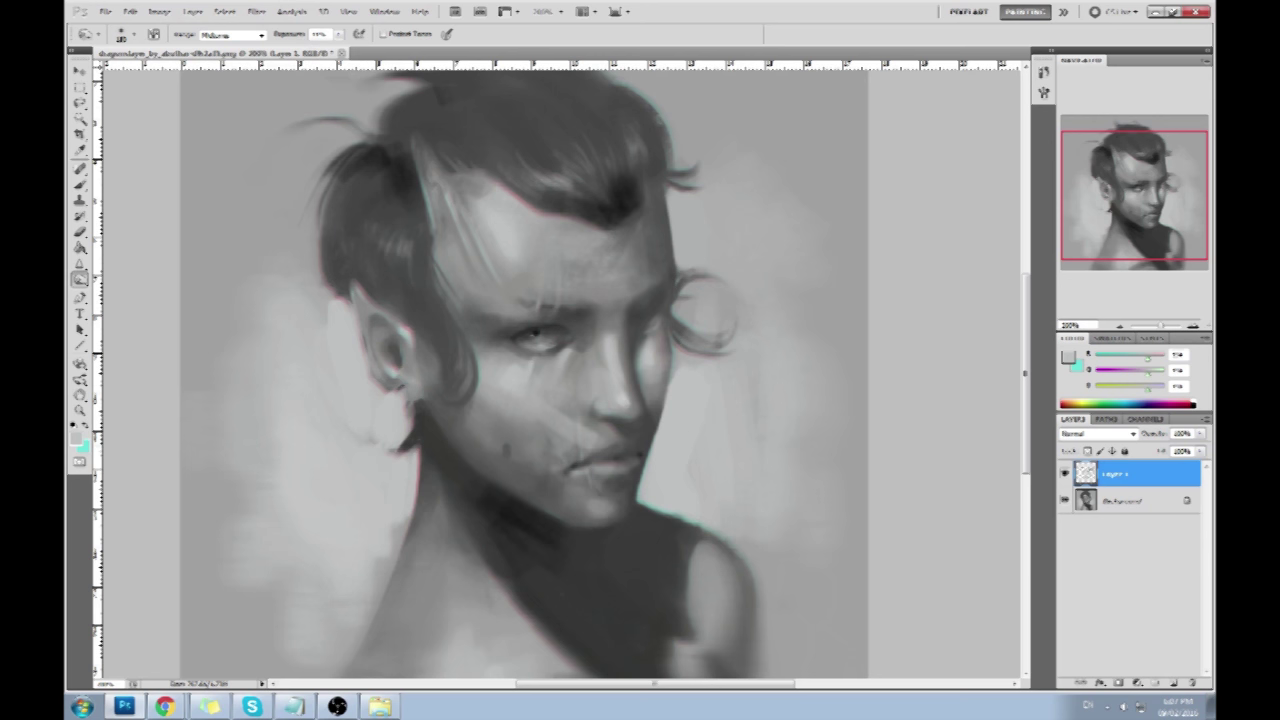
pyautogui.press('b')
pyautogui.keyDown('alt'); pyautogui.click(622, 425); pyautogui.keyUp('alt')
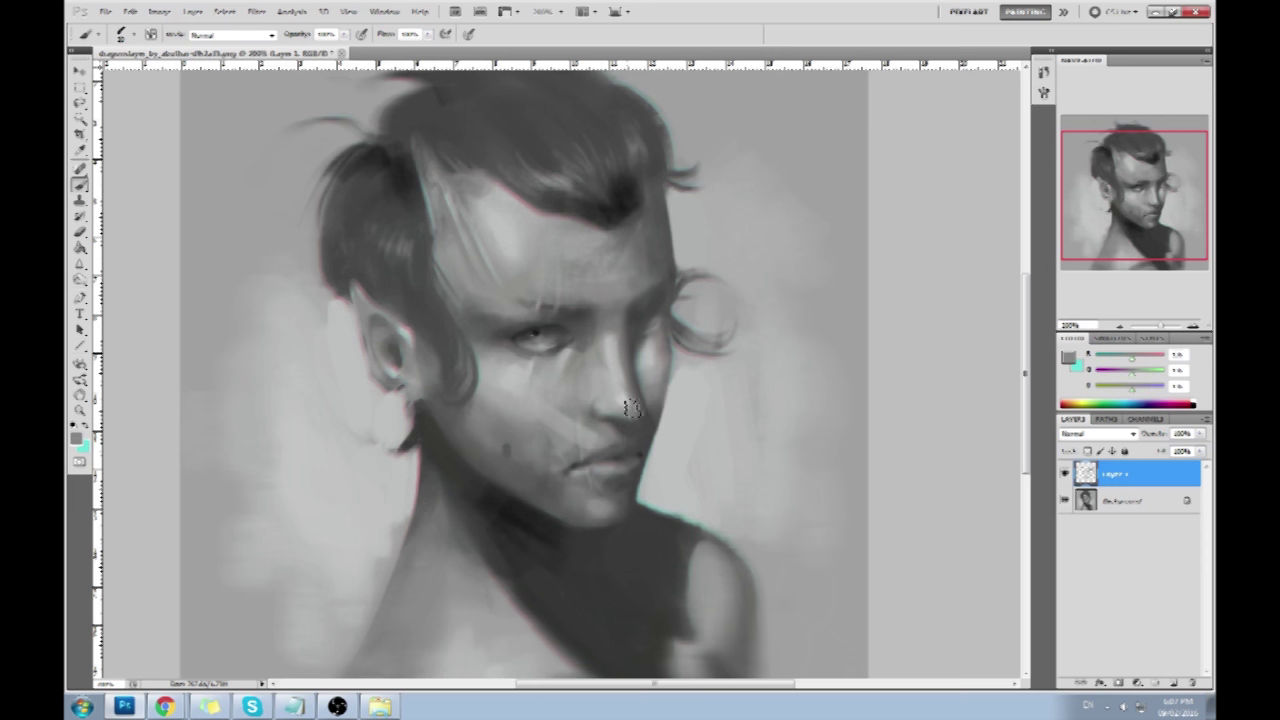
pyautogui.keyDown('alt'); pyautogui.click(622, 428); pyautogui.keyUp('alt')
pyautogui.keyDown('alt'); pyautogui.click(626, 436); pyautogui.keyUp('alt')
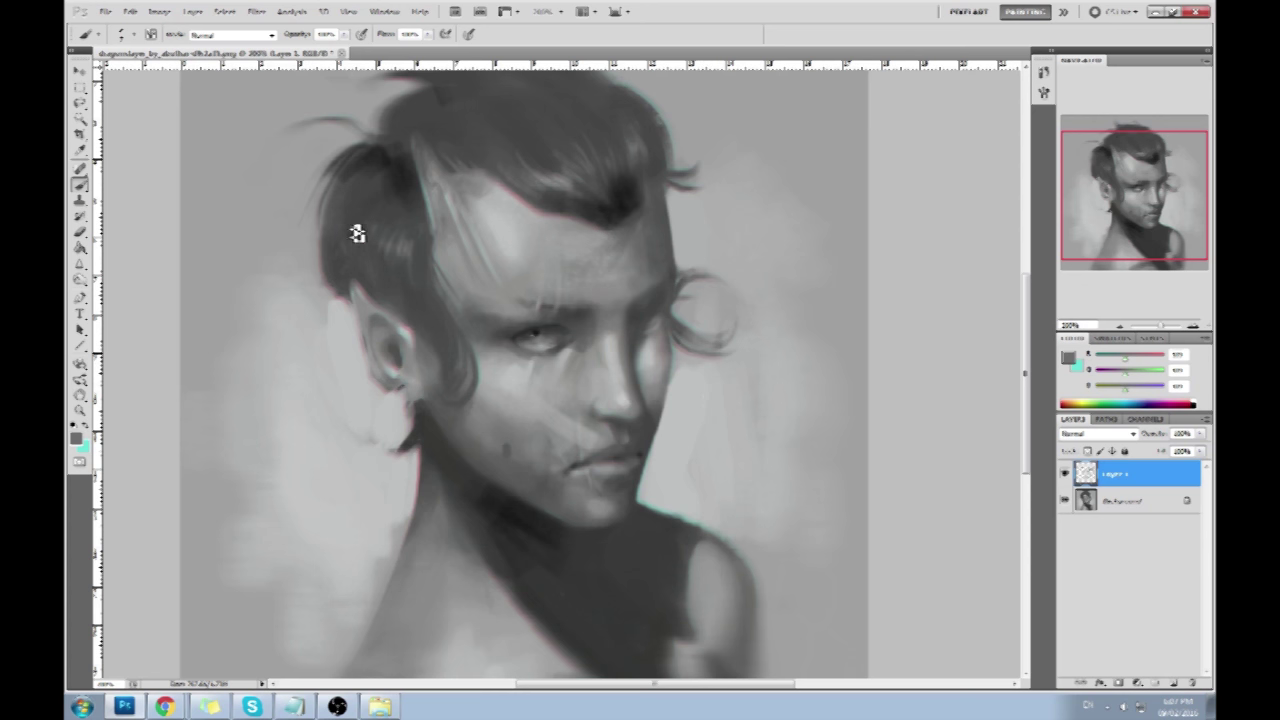
pyautogui.keyDown('alt'); pyautogui.click(538, 326); pyautogui.keyUp('alt')
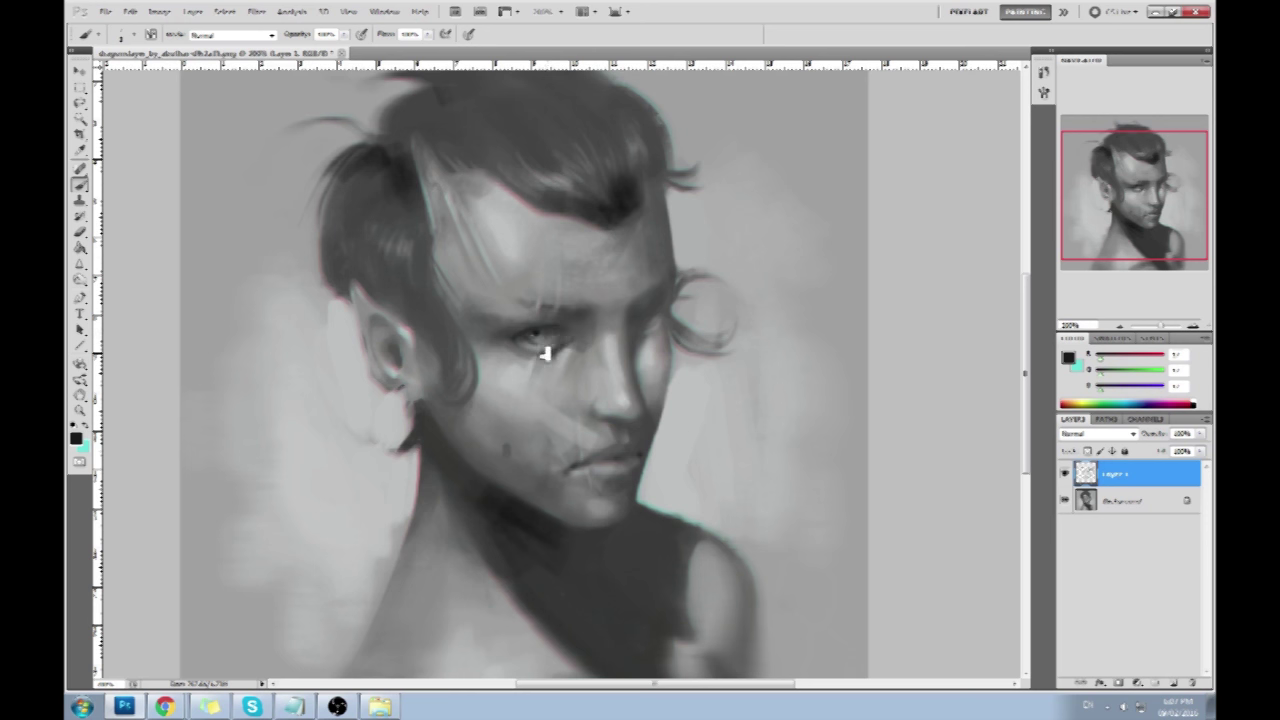
pyautogui.hotkey('ctrl', '-')
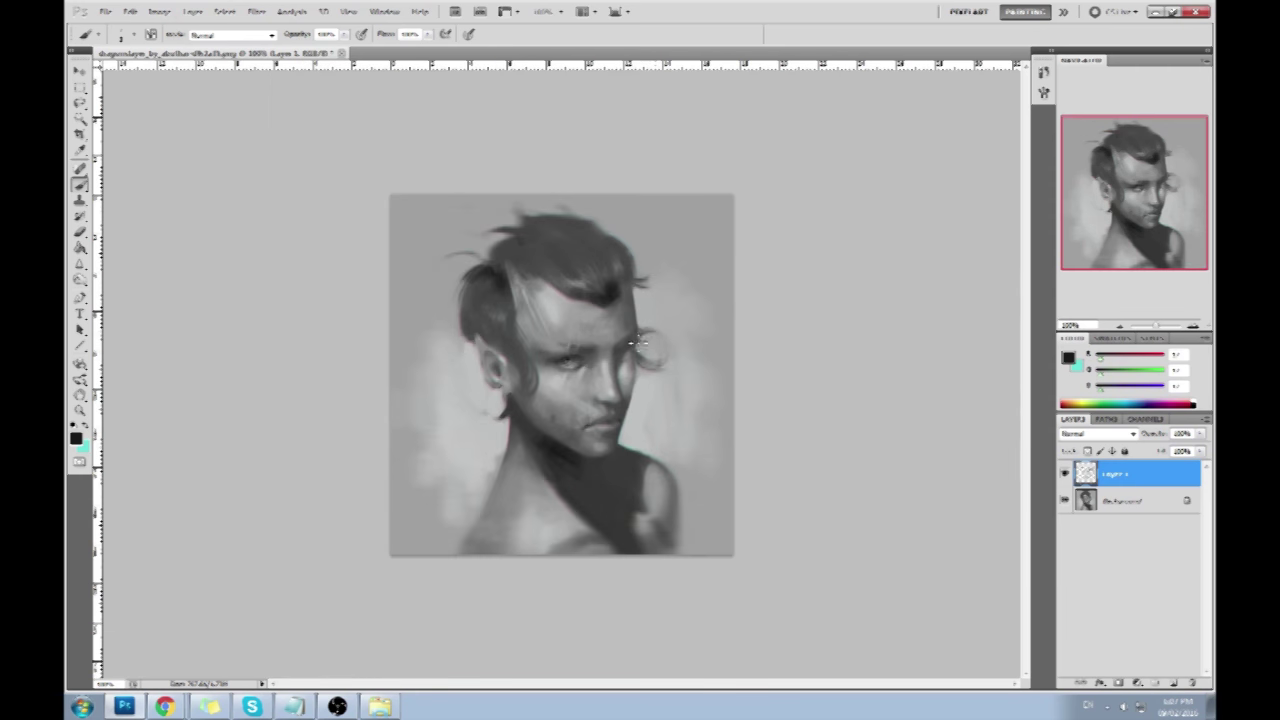
# Zoom in on the eye, paint the pupil with black sampled from it, then zoom back out to 100%.
pyautogui.hotkey('ctrl', 'space')
pyautogui.moveTo(615, 348); pyautogui.dragTo(640, 400)
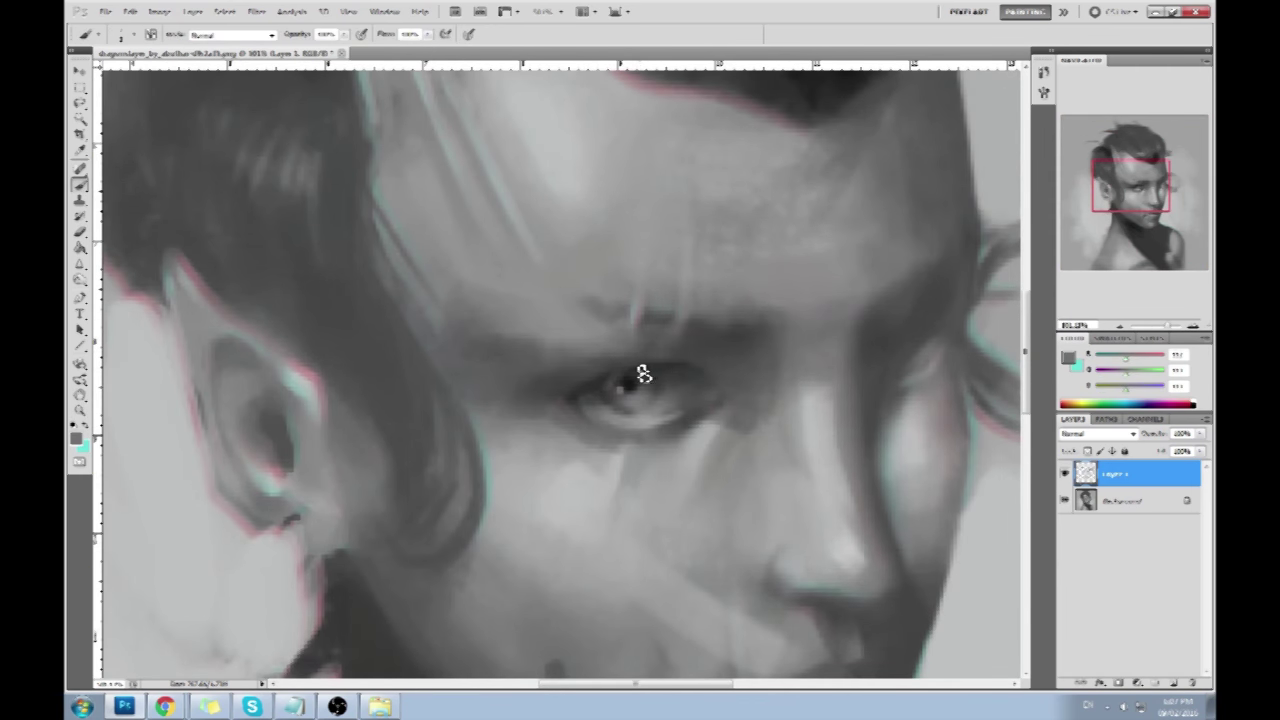
pyautogui.click(630, 378)
pyautogui.keyDown('alt'); pyautogui.click(633, 372); pyautogui.keyUp('alt')
pyautogui.click(634, 392)
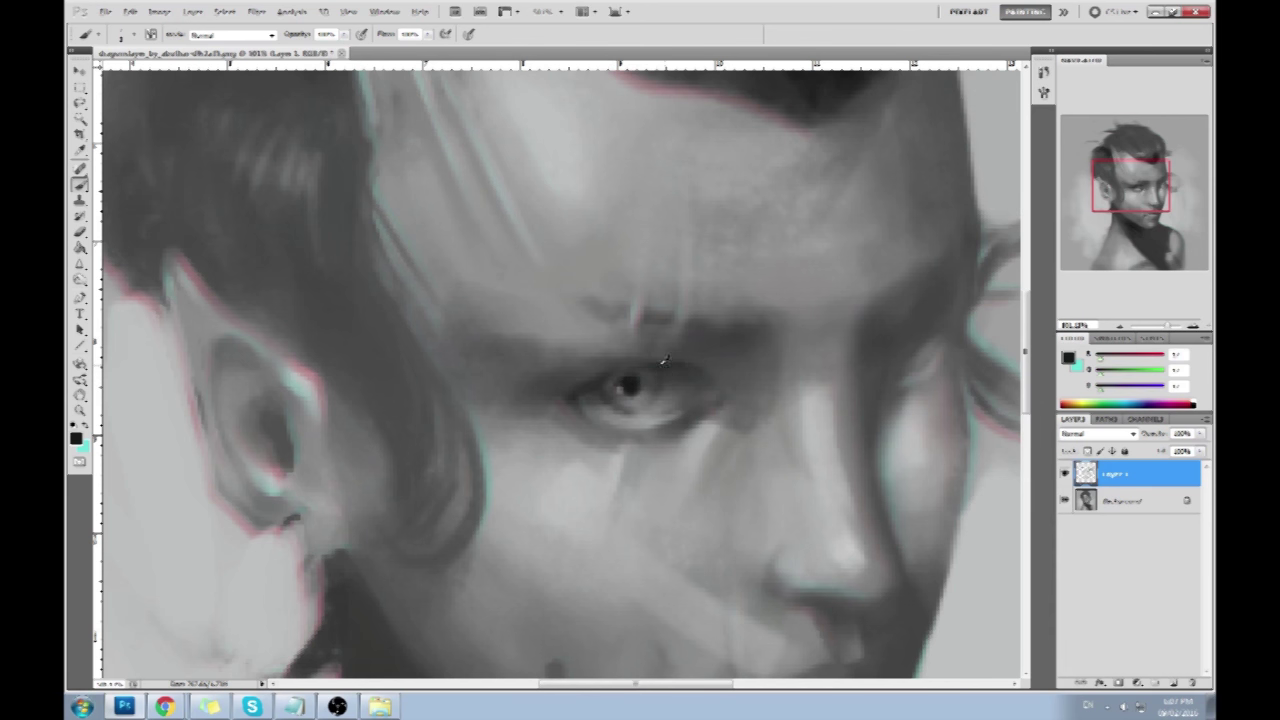
pyautogui.press('alt')
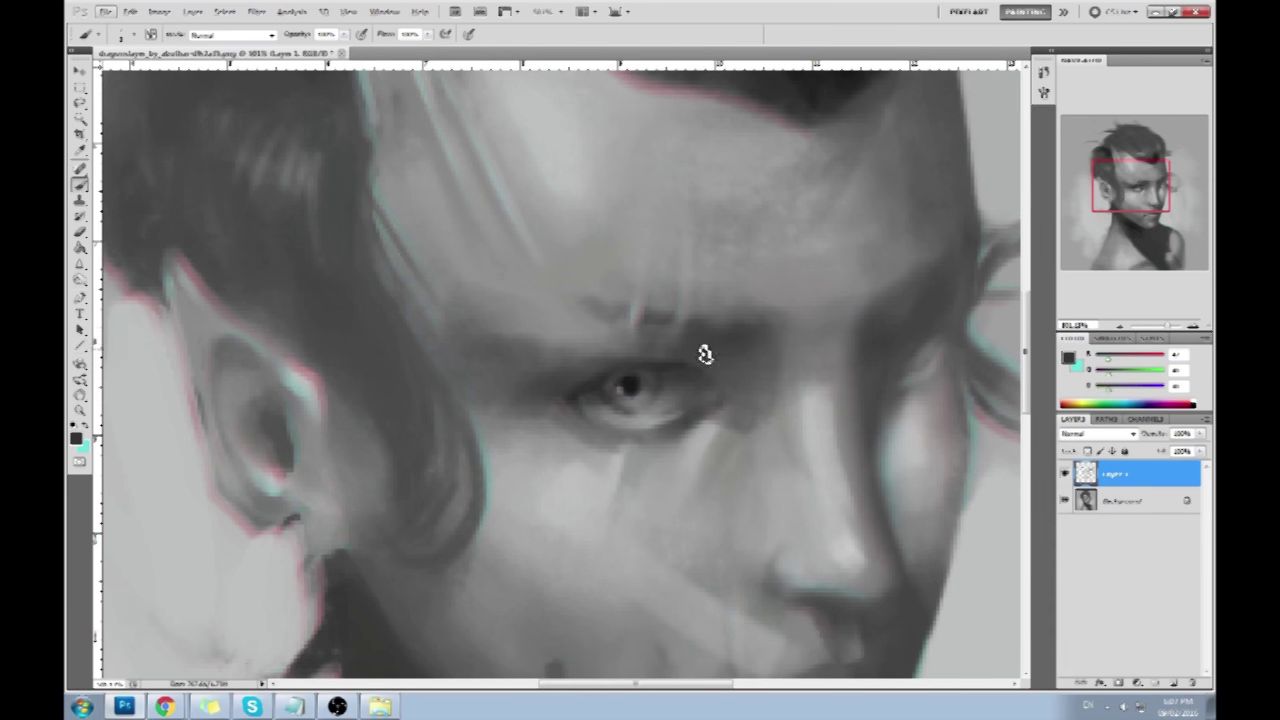
pyautogui.hotkey('ctrl', 'alt', '0')
pyautogui.hotkey('ctrl', '+')
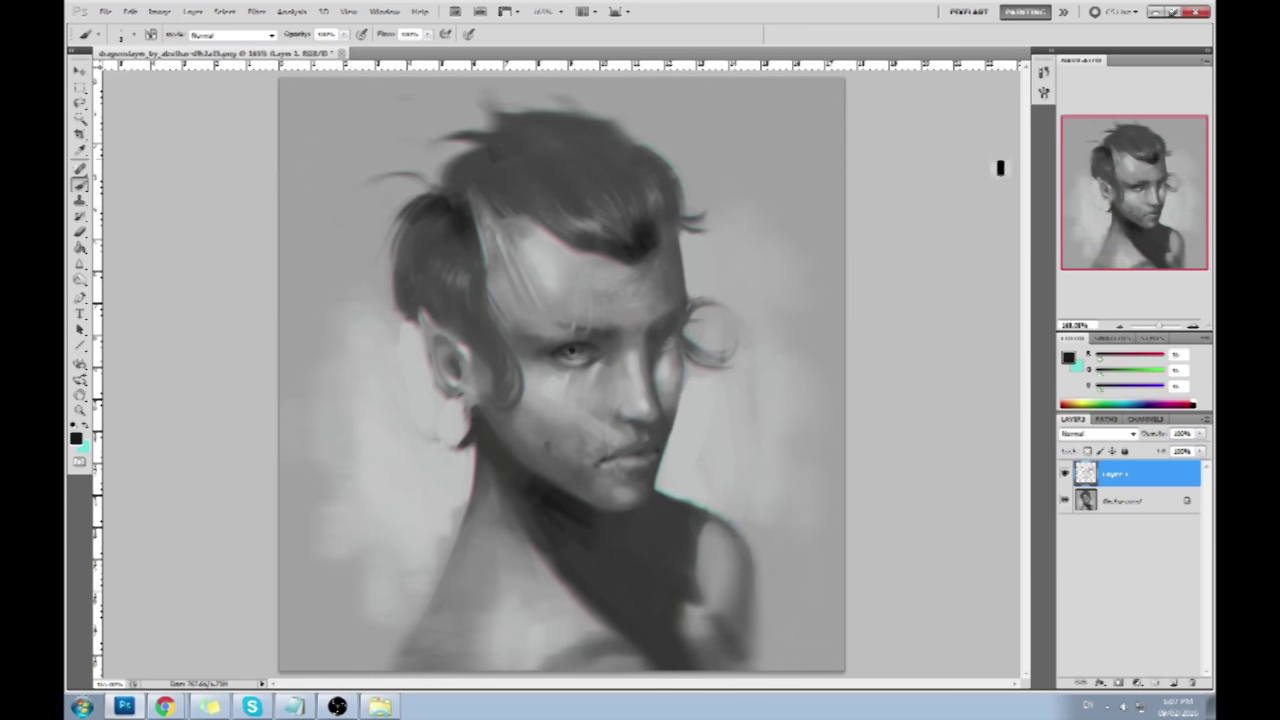
pyautogui.hotkey('ctrl', '-')
# Step back and forward through the brush-stroke History states, ending on the latest one.
pyautogui.click(1043, 73)
pyautogui.click(850, 343)
pyautogui.scroll(-2, 863, 300)
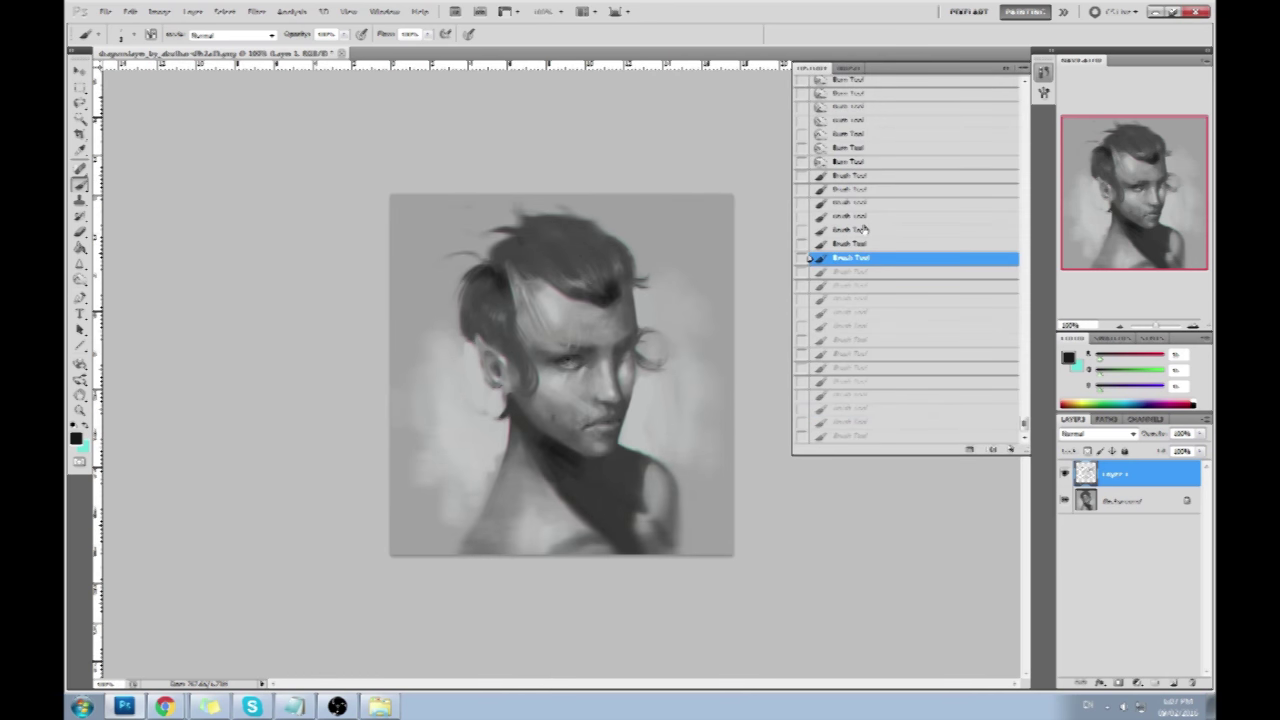
pyautogui.click(1006, 68)
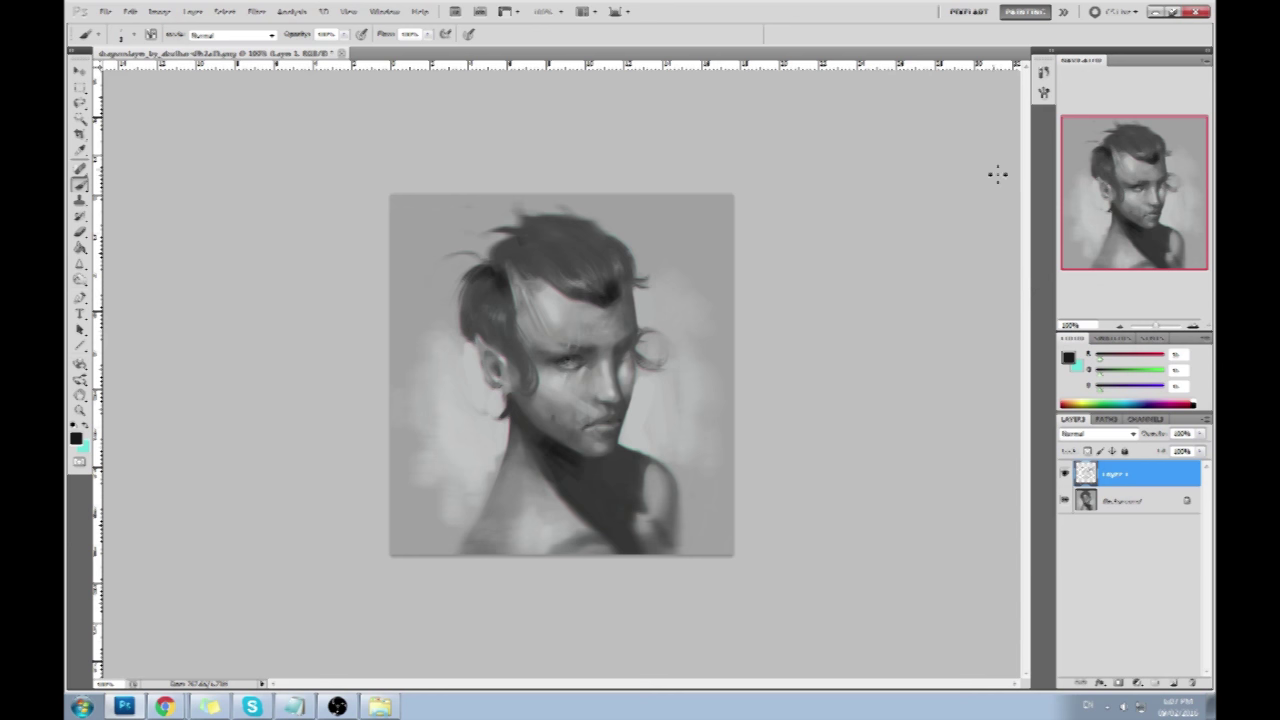
pyautogui.click(1043, 73)
pyautogui.click(855, 285)
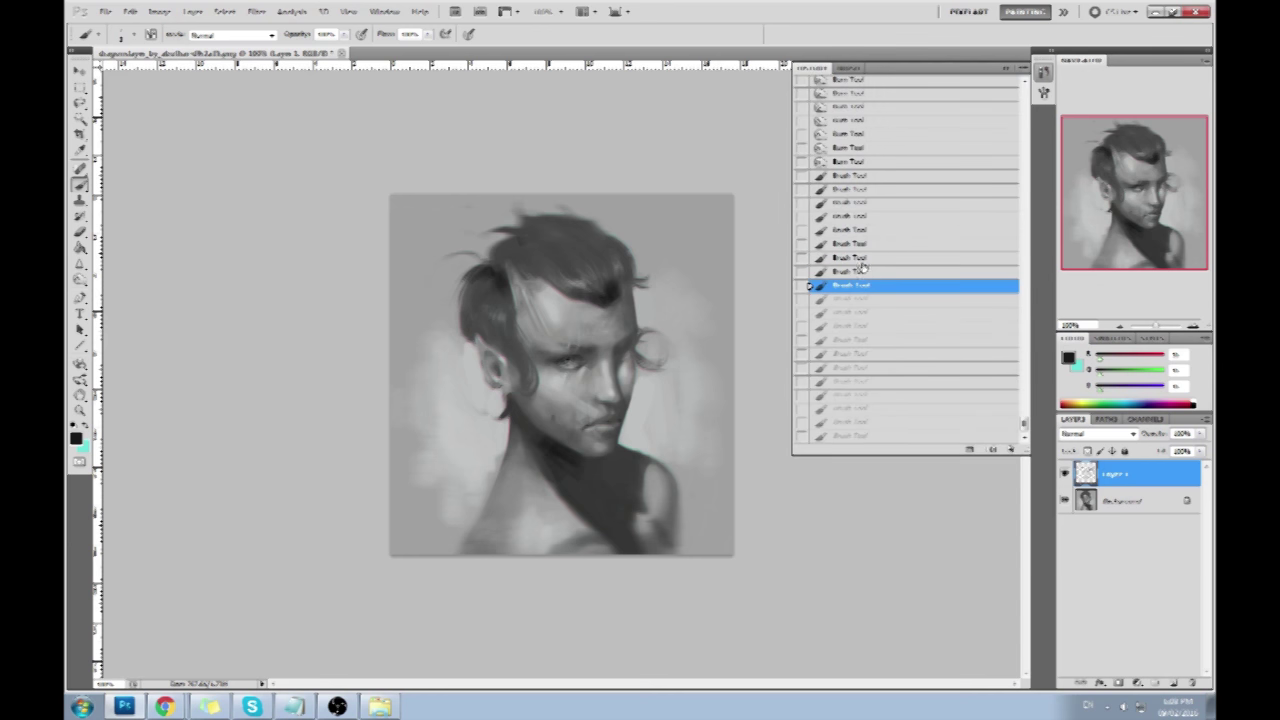
pyautogui.click(860, 271)
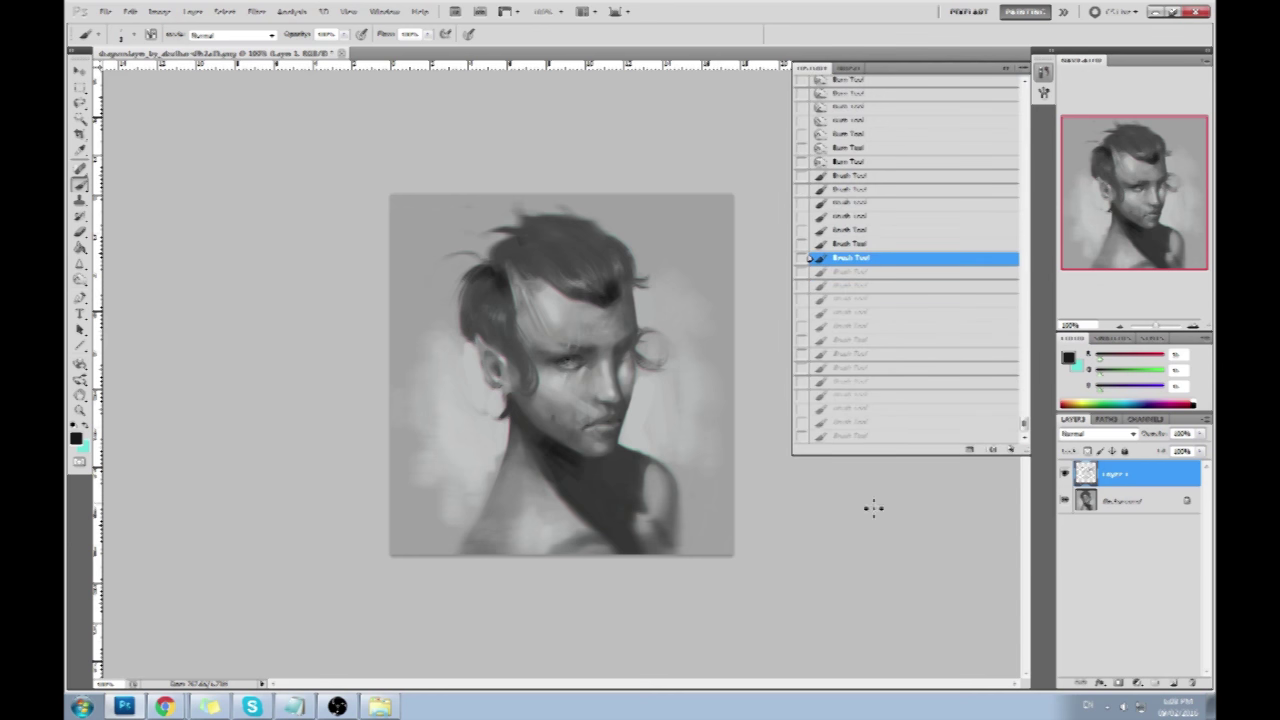
pyautogui.click(876, 437)
# Select the whole canvas, jump to the earliest History state, then zoom out and back to 100%.
pyautogui.hotkey('ctrl', 'a')
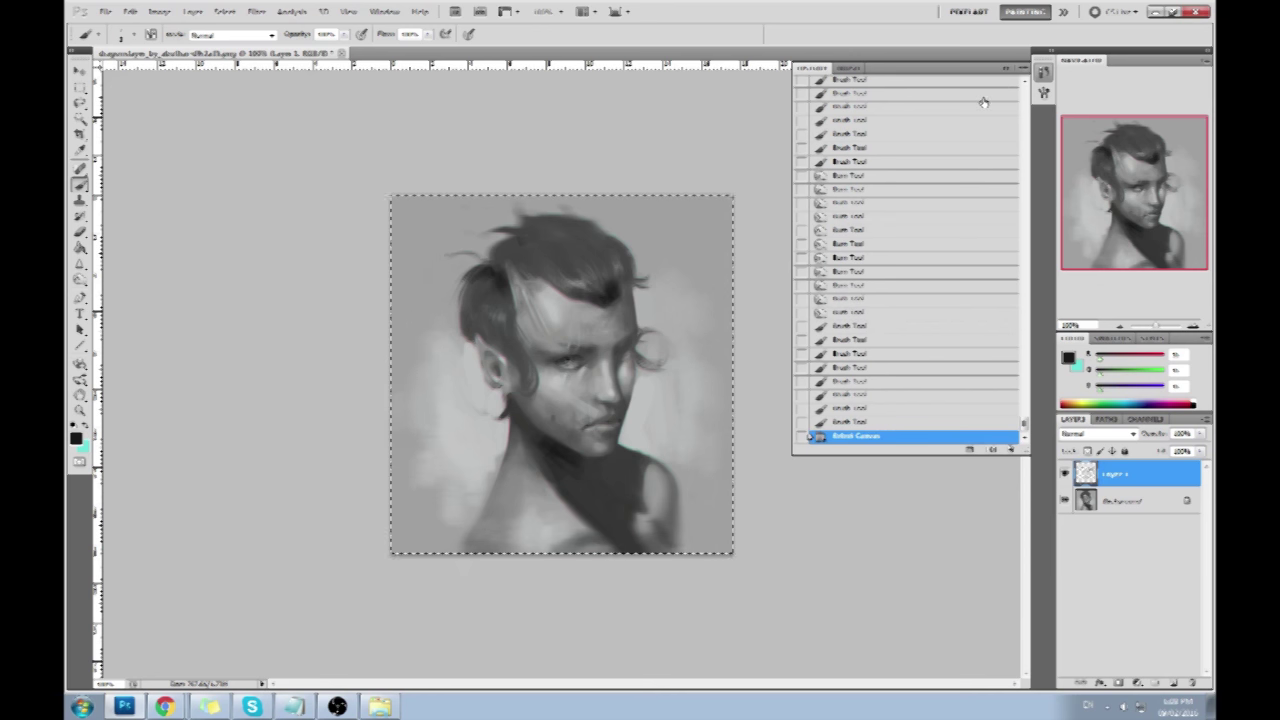
pyautogui.scroll(3, 1024, 416)
pyautogui.scroll(10, 1024, 416)
pyautogui.click(860, 108)
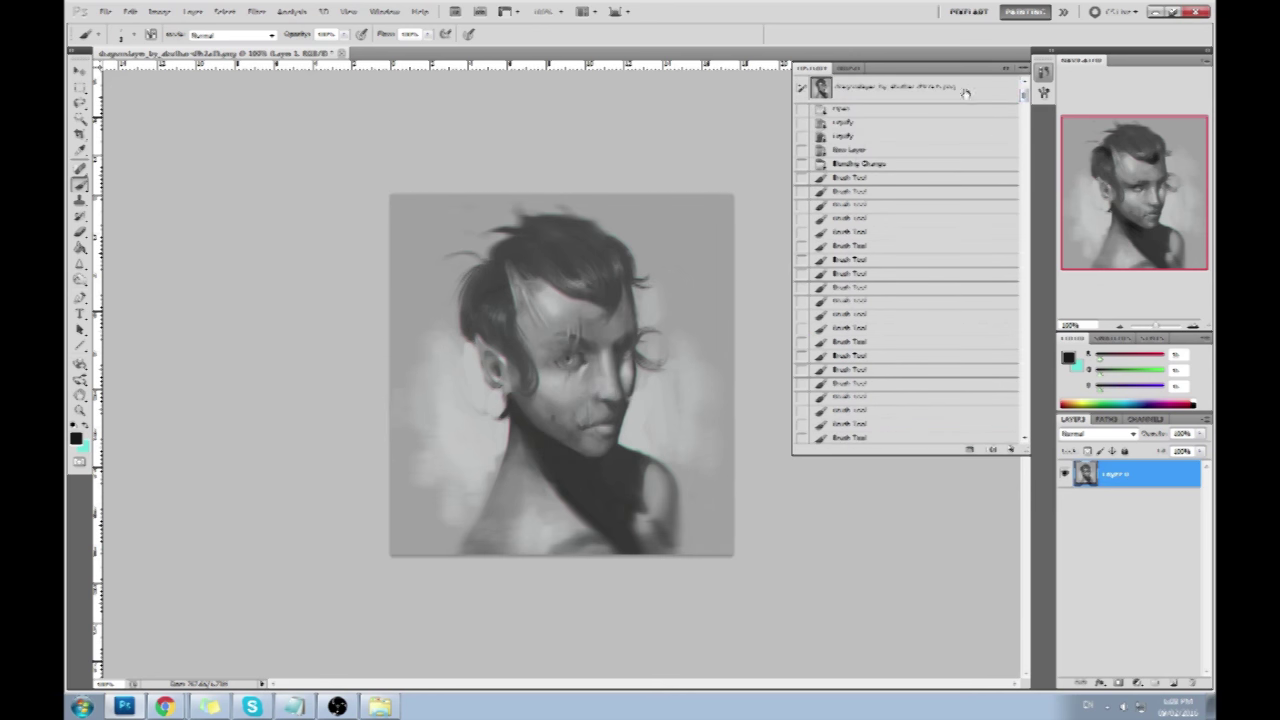
pyautogui.click(1016, 68)
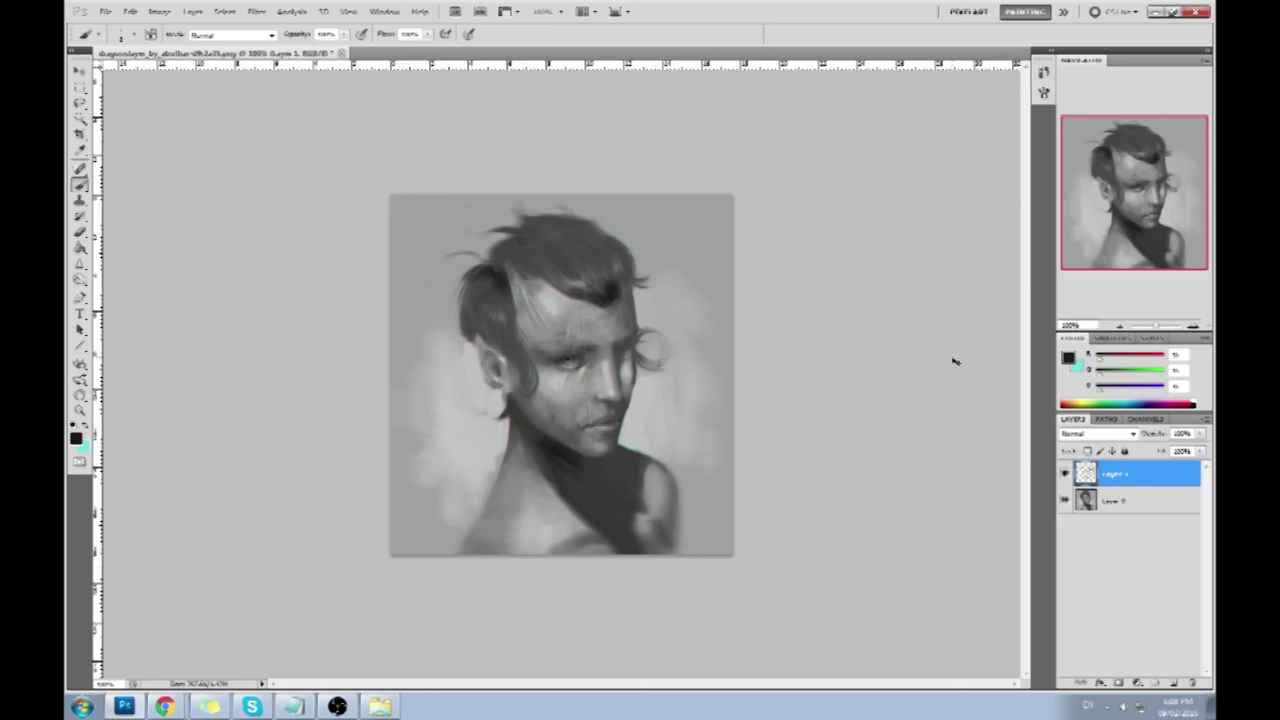
pyautogui.hotkey('ctrl', '-')
pyautogui.hotkey('ctrl', '+')
# Hide and show Layer 1's face strokes several times to compare the face.
pyautogui.click(1065, 475)
pyautogui.click(1065, 475)
pyautogui.click(1065, 475)
pyautogui.click(1065, 475)
pyautogui.click(1065, 476)
pyautogui.click(1065, 476)
pyautogui.click(1065, 475)
pyautogui.click(1065, 475)
# Compare the original History snapshot against the latest brush state, then recheck Layer 1 on and off.
pyautogui.click(1043, 72)
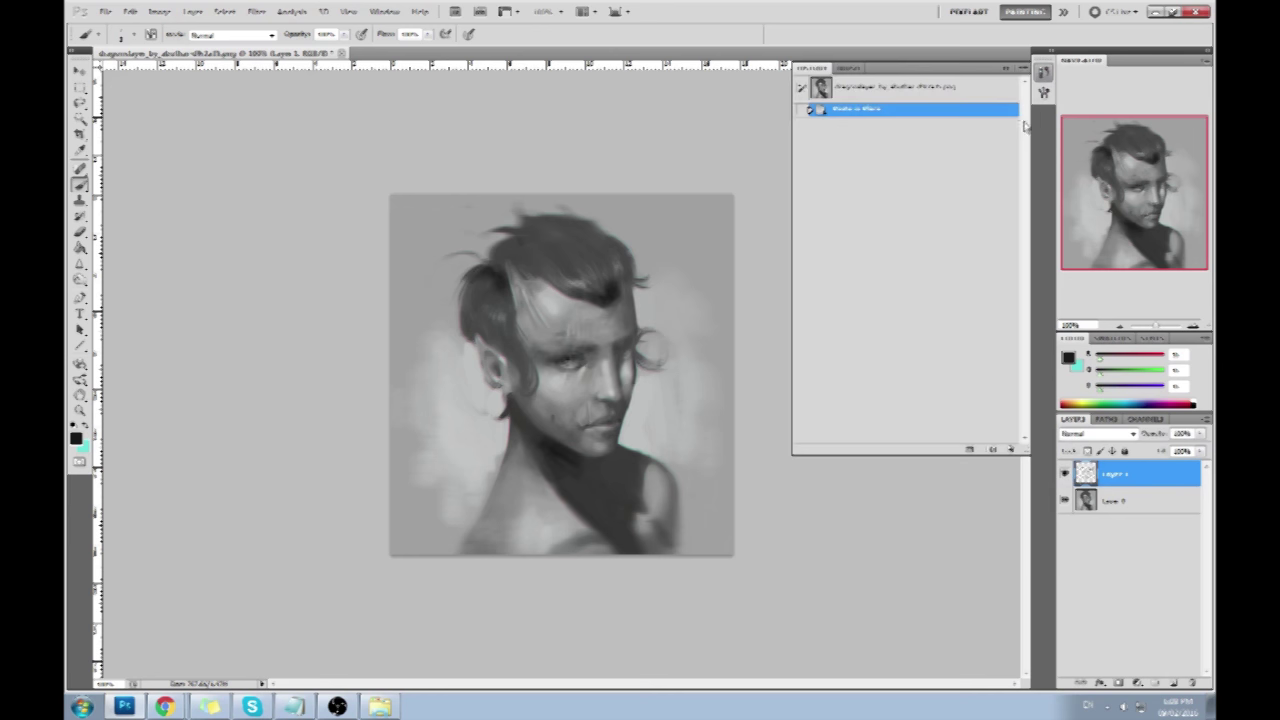
pyautogui.click(970, 92)
pyautogui.click(970, 108)
pyautogui.click(1006, 67)
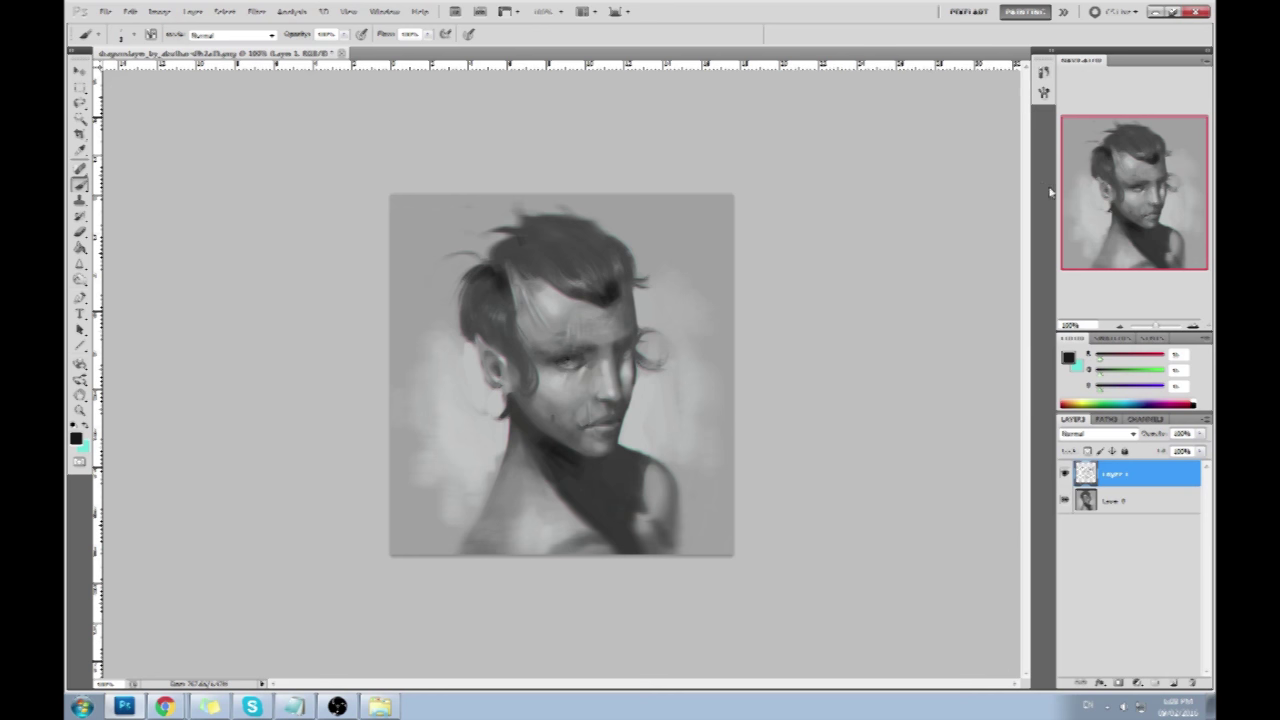
pyautogui.click(1063, 475)
pyautogui.click(1063, 475)
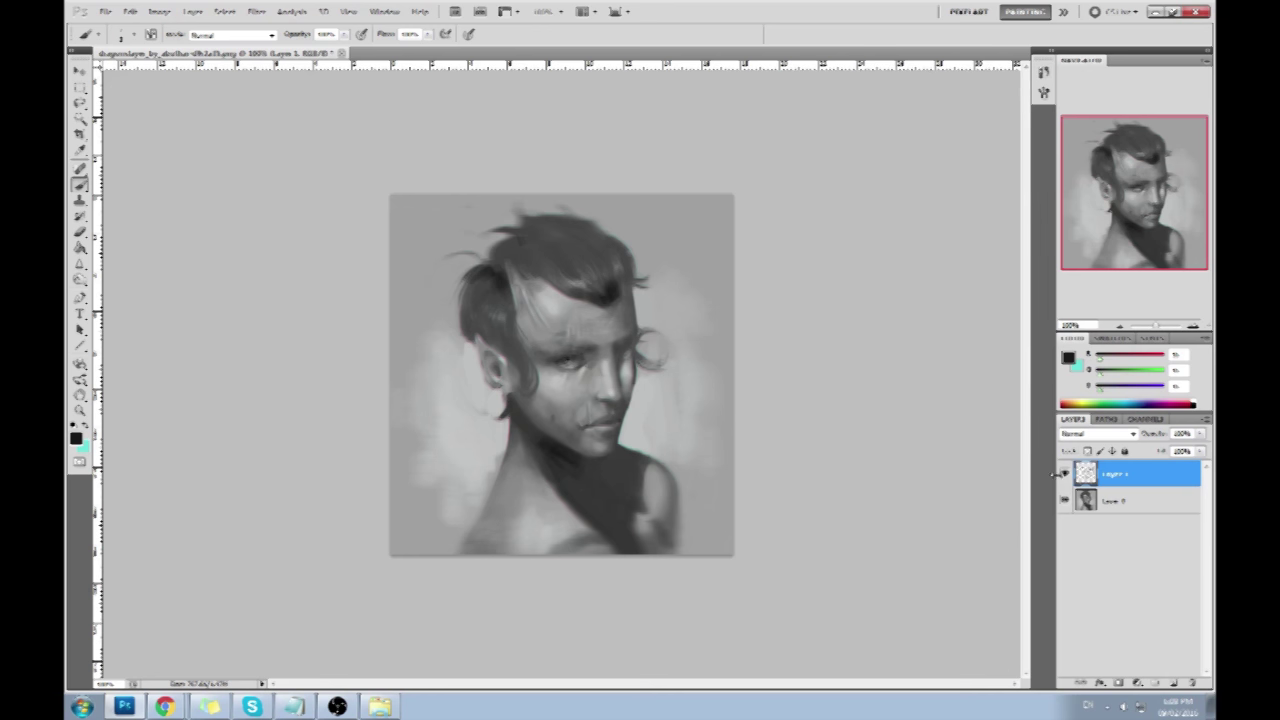
pyautogui.rightClick(1112, 477)
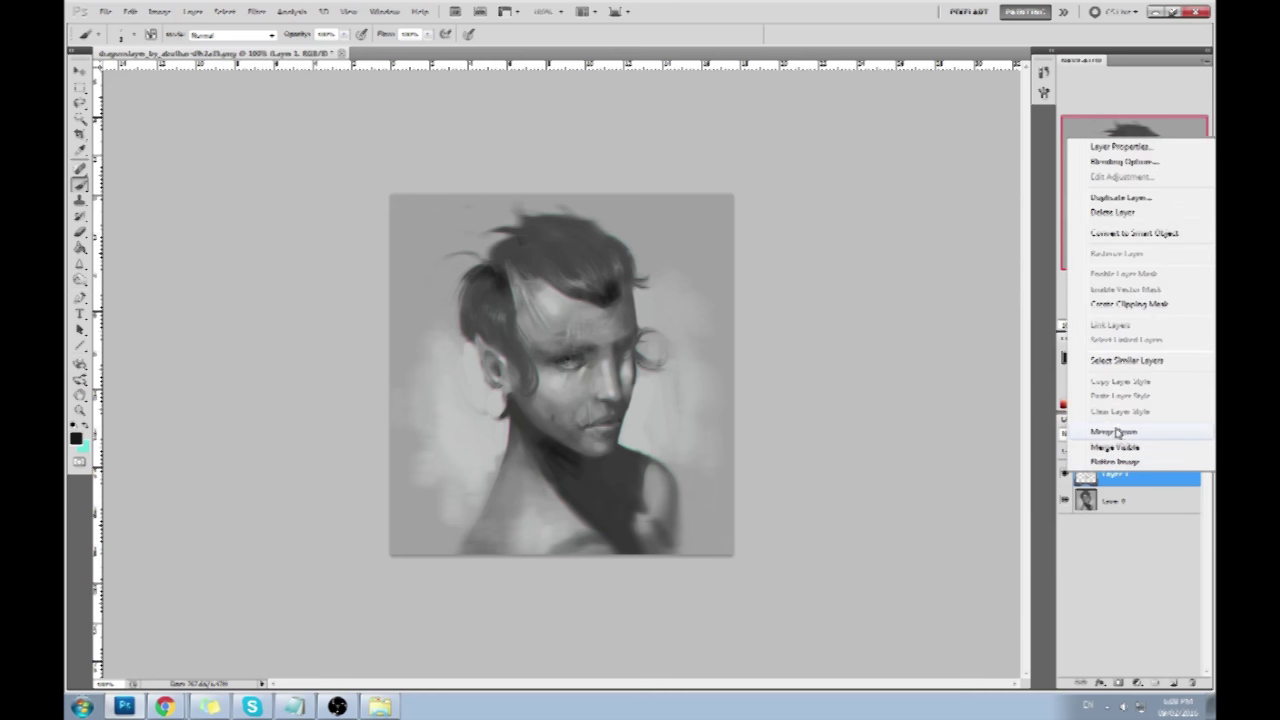
# Merge Layer 1 down into Layer 0 and check the merged layer at 200% zoom.
pyautogui.click(1116, 433)
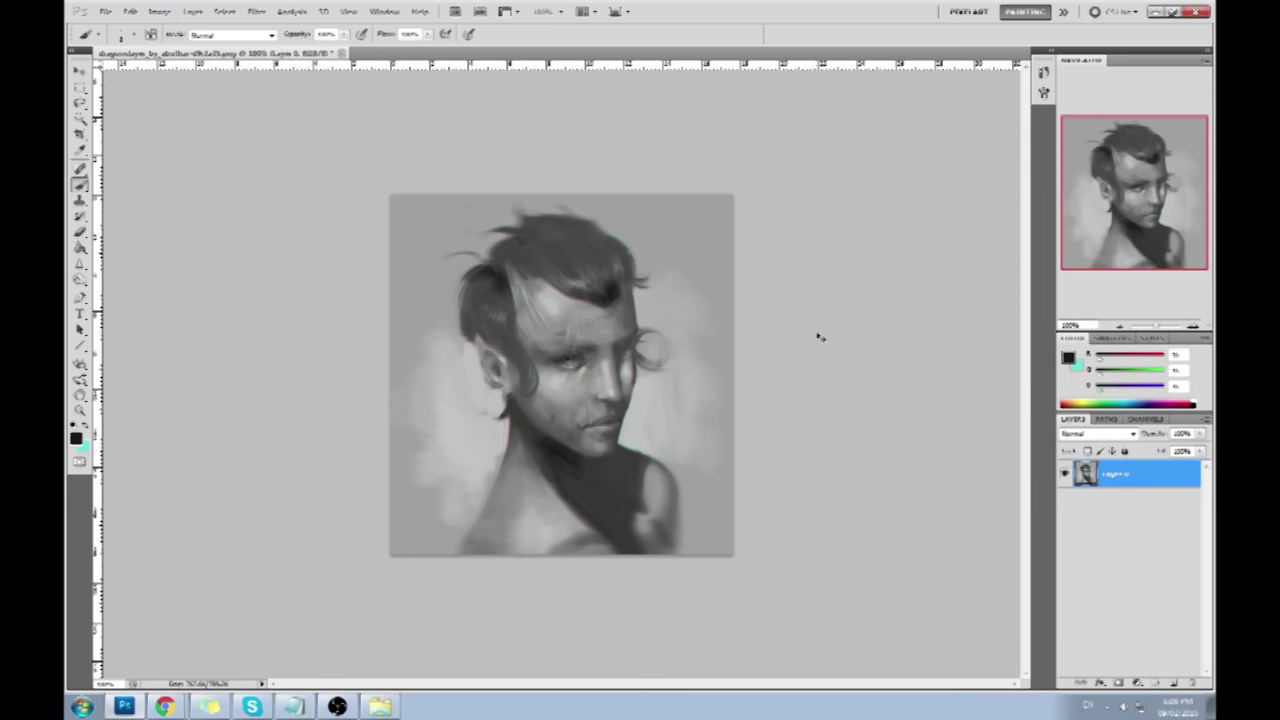
pyautogui.hotkey('ctrl', '+')
pyautogui.press(']')
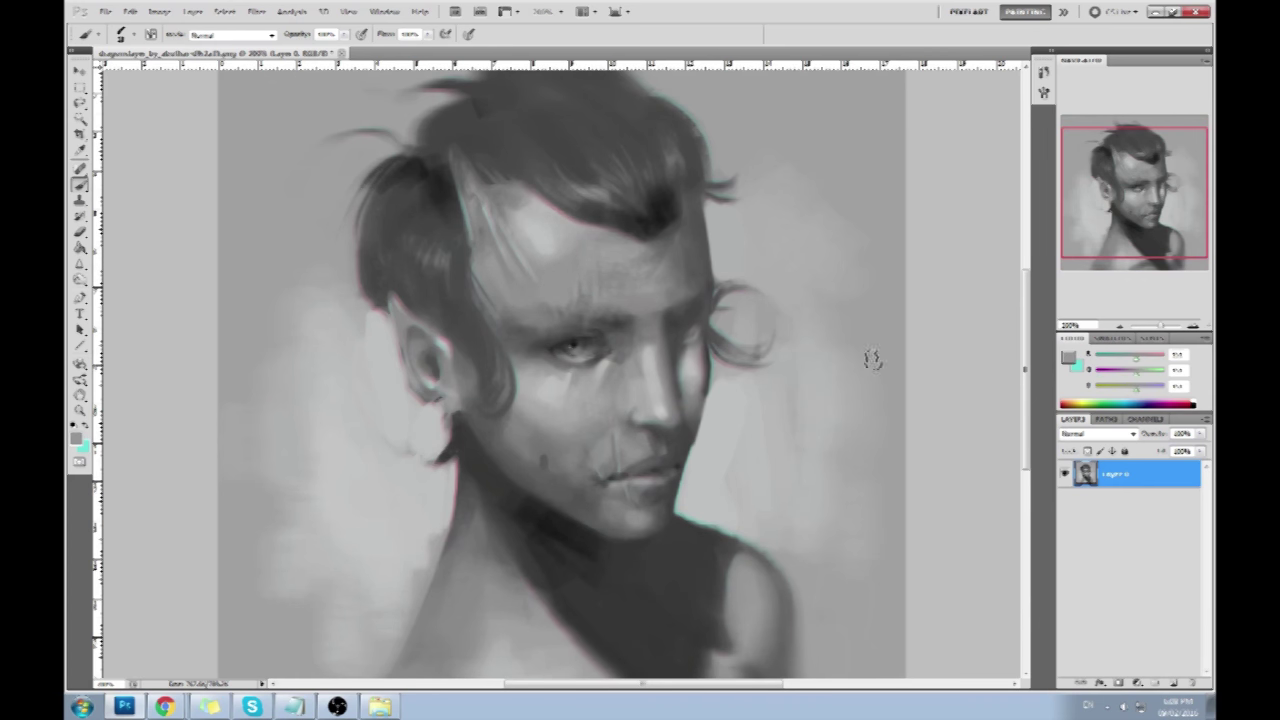
pyautogui.click(1065, 474)
pyautogui.click(1065, 474)
# Compare the original History snapshot with the latest state at 100%, then close the document.
pyautogui.click(1043, 92)
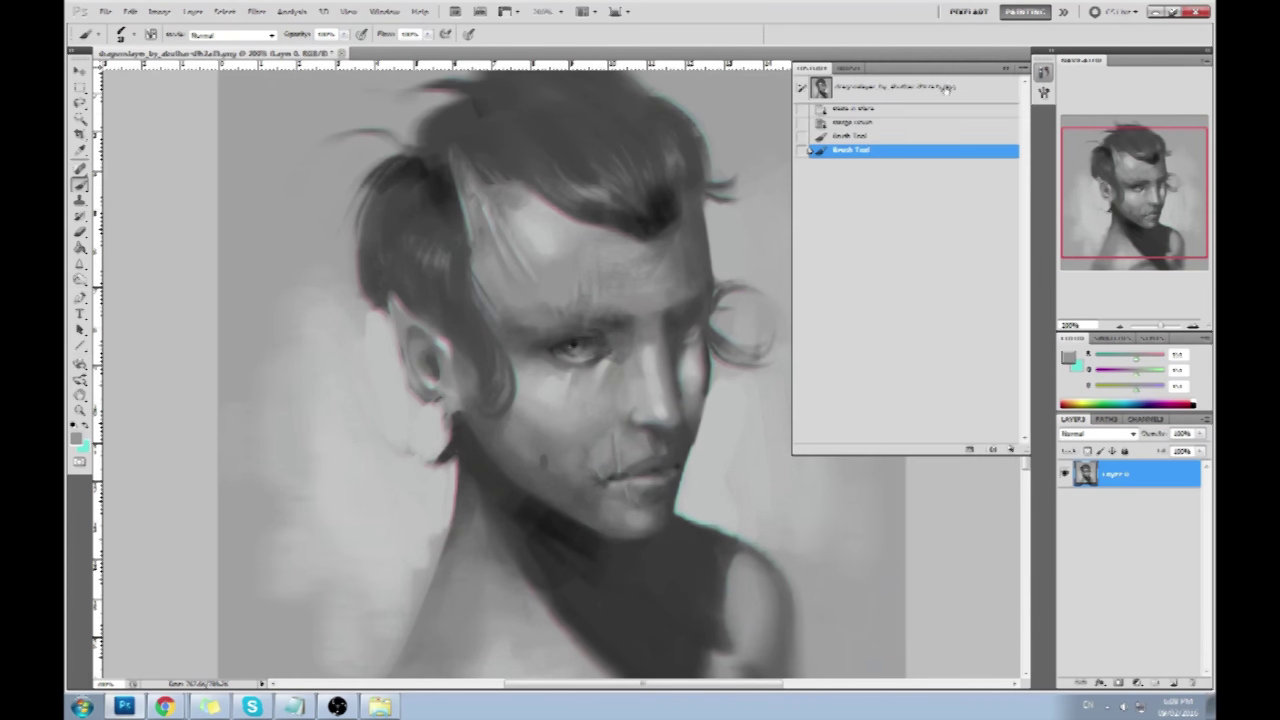
pyautogui.click(918, 90)
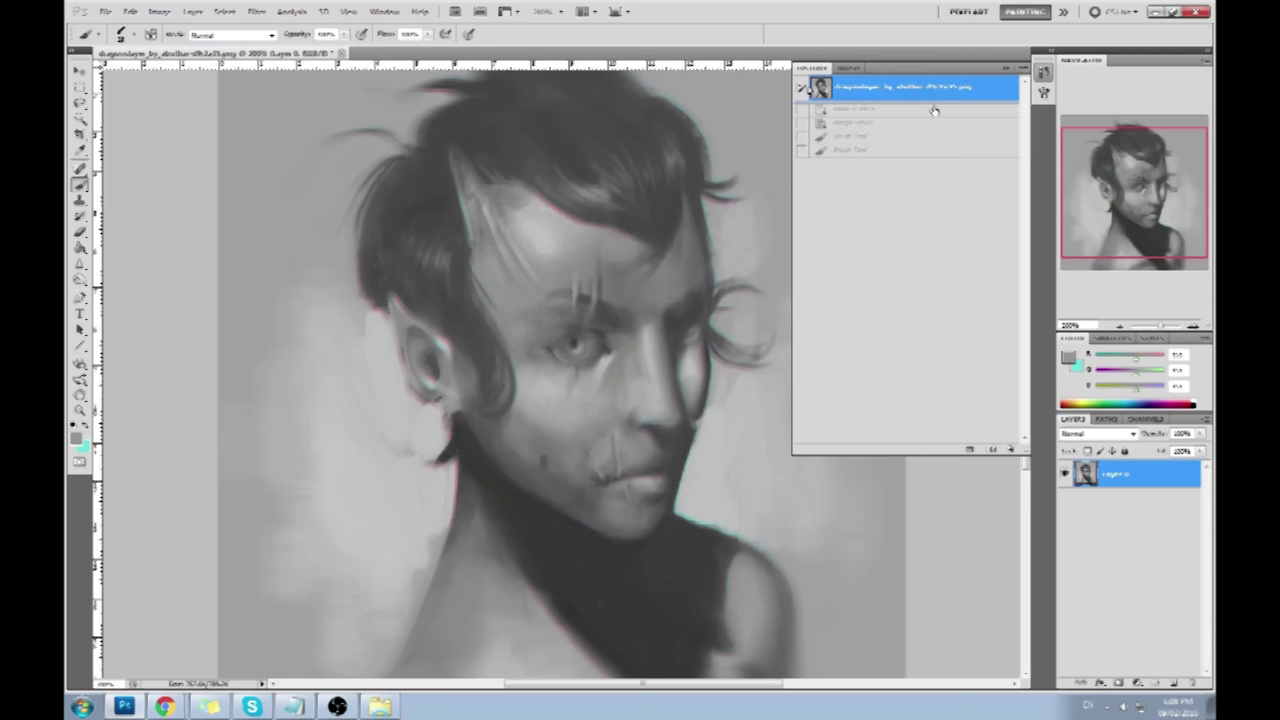
pyautogui.hotkey('ctrl', '-')
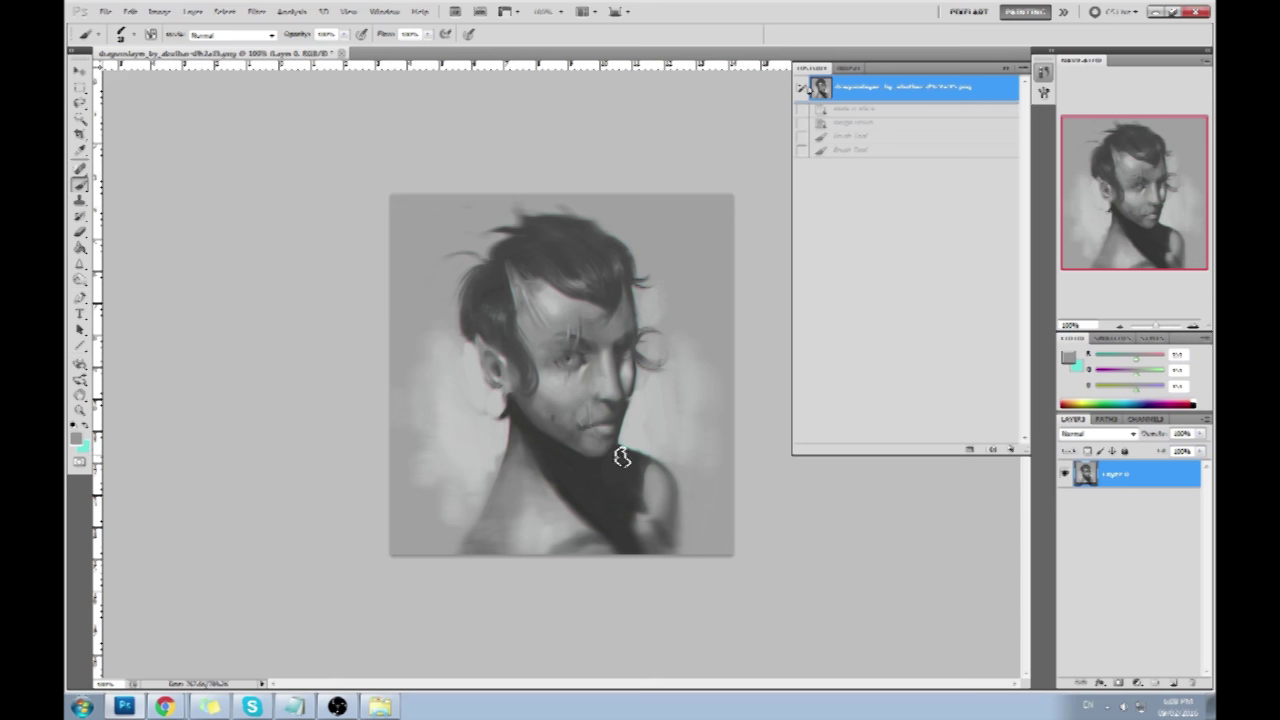
pyautogui.click(885, 152)
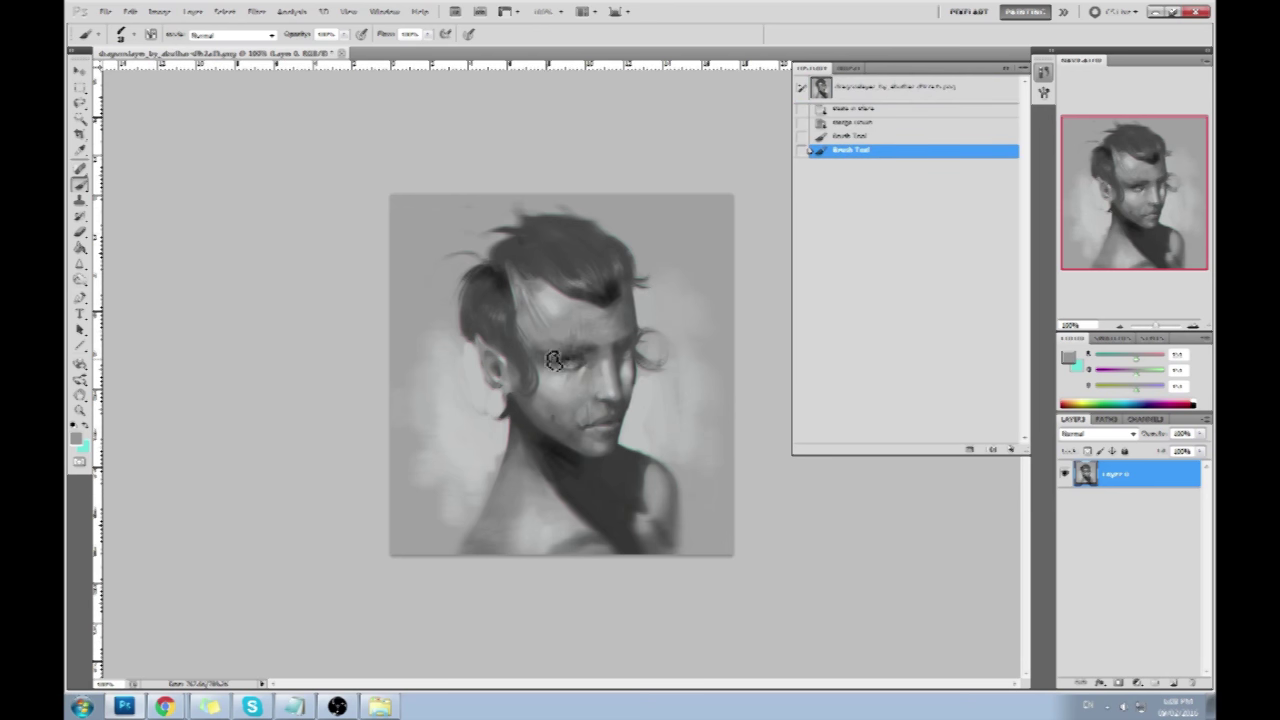
pyautogui.click(1008, 68)
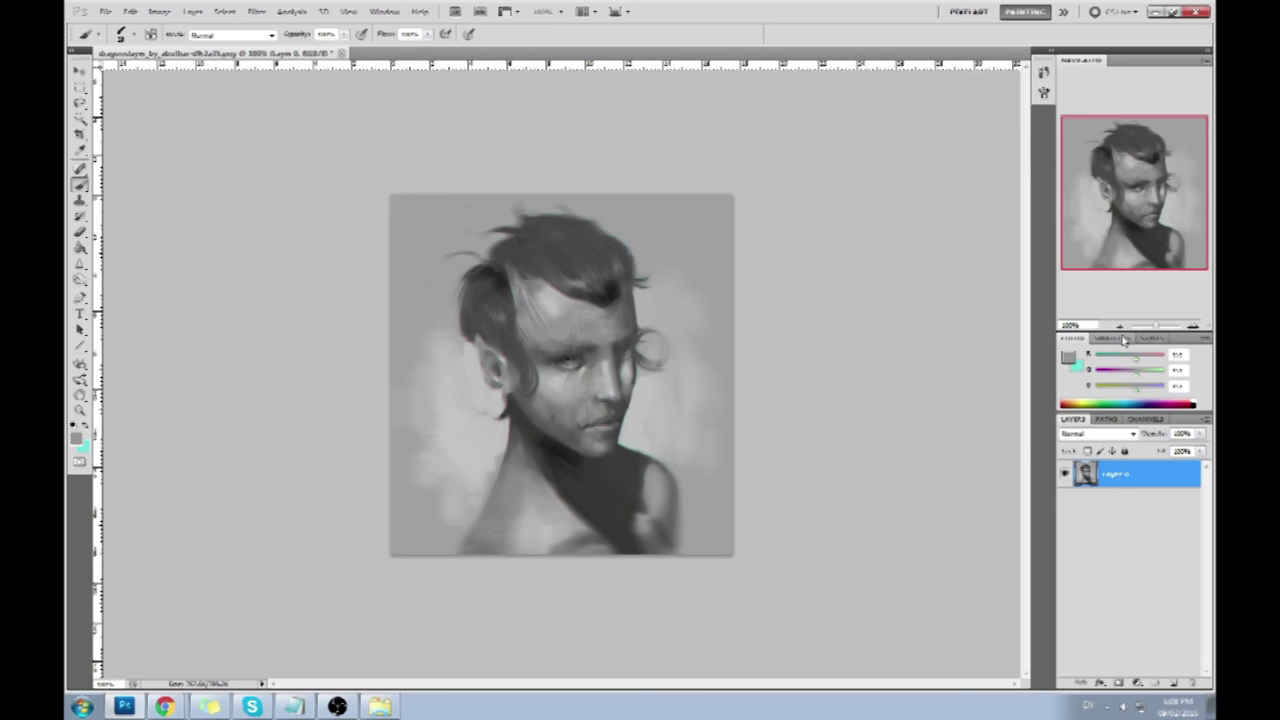
pyautogui.click(341, 53)
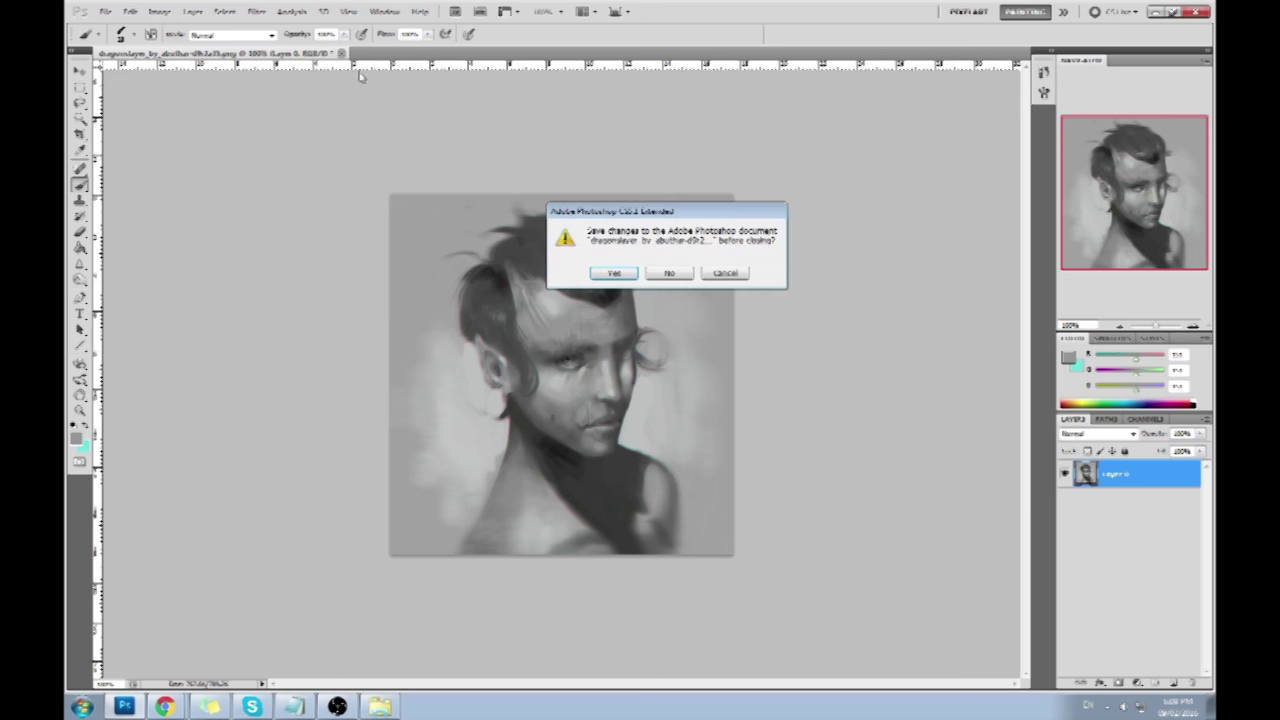
# Flatten the portrait into a single background, then close it and save the changes.
pyautogui.click(724, 272)
pyautogui.rightClick(1120, 481)
pyautogui.click(1130, 476)
pyautogui.click(312, 53)
pyautogui.click(724, 272)
# Restore down the Photoshop window and bring the DeviantArt browser page forward.
pyautogui.doubleClick(779, 18)
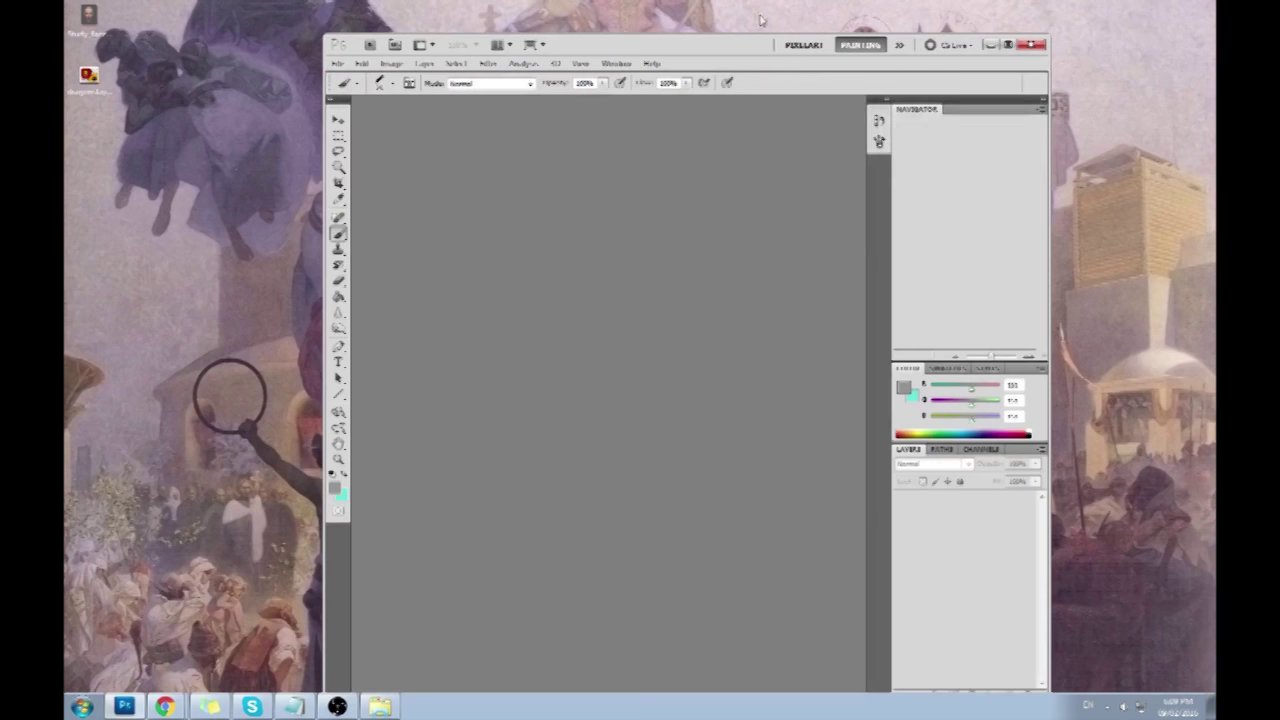
pyautogui.moveTo(737, 43); pyautogui.dragTo(729, 21)
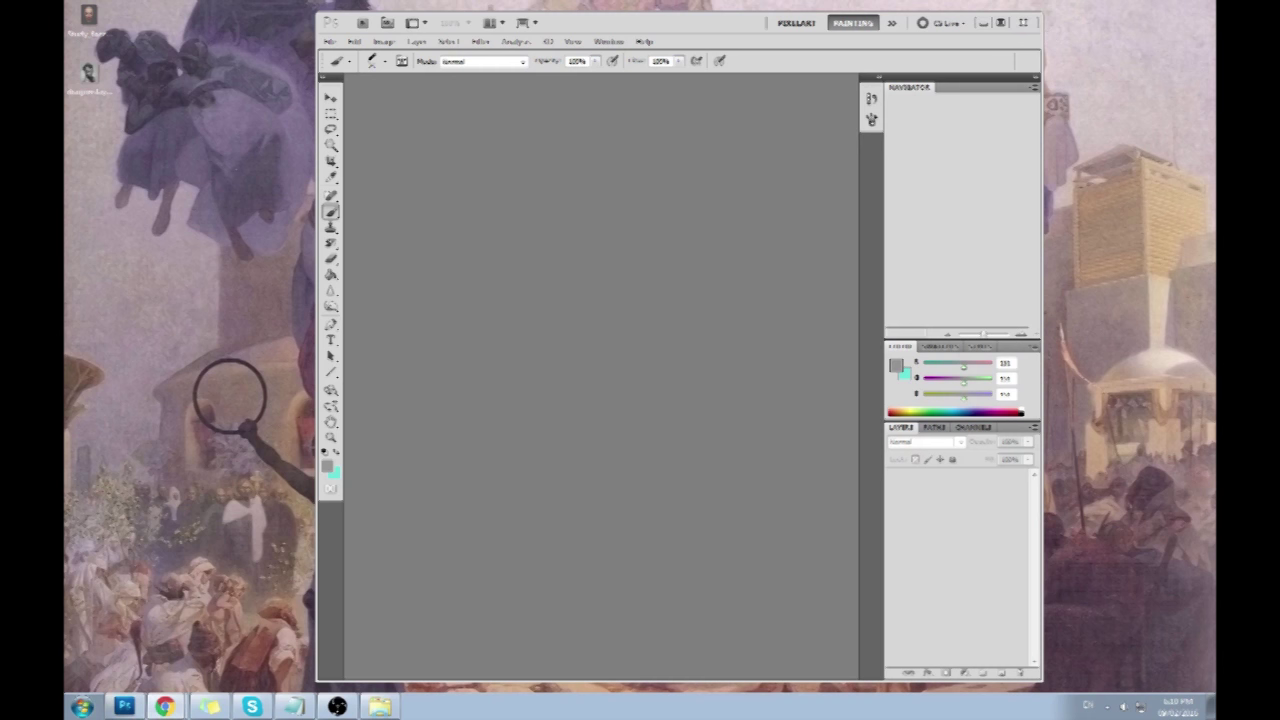
pyautogui.click(164, 707)
# Search Google for 'jinx concept art' from the browser's address bar.
pyautogui.click(403, 29)
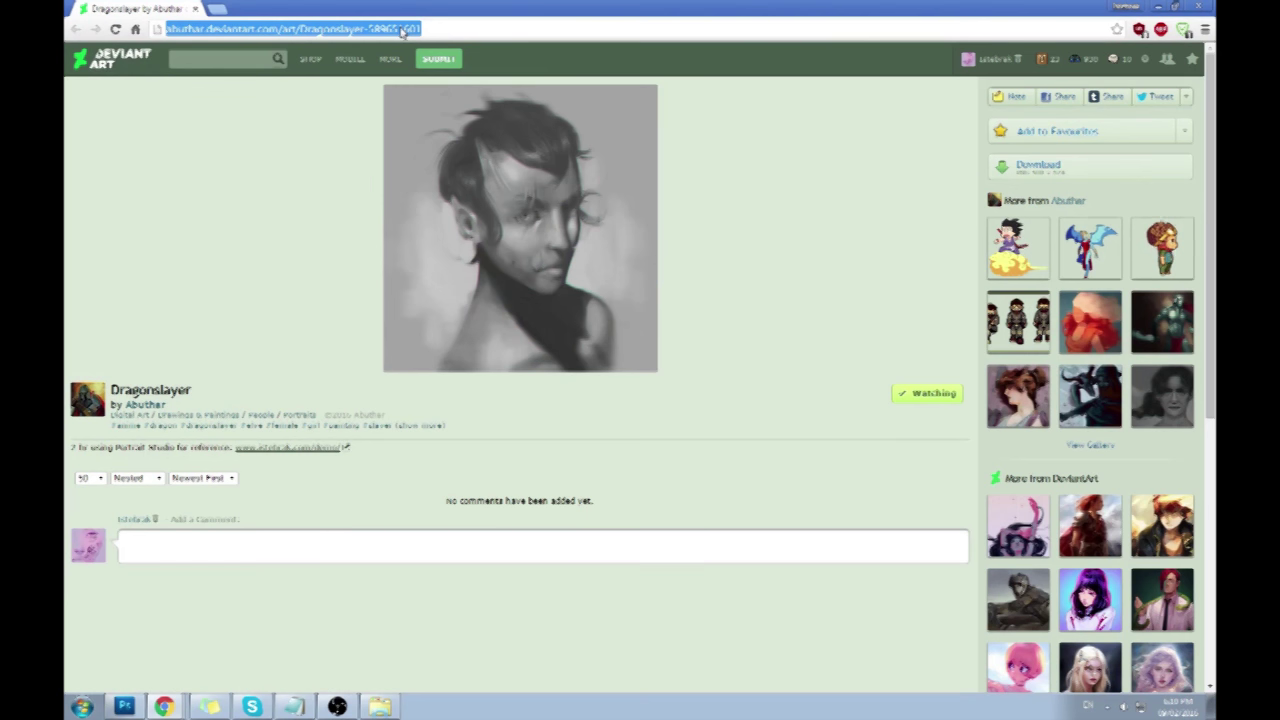
pyautogui.press('super+Down')
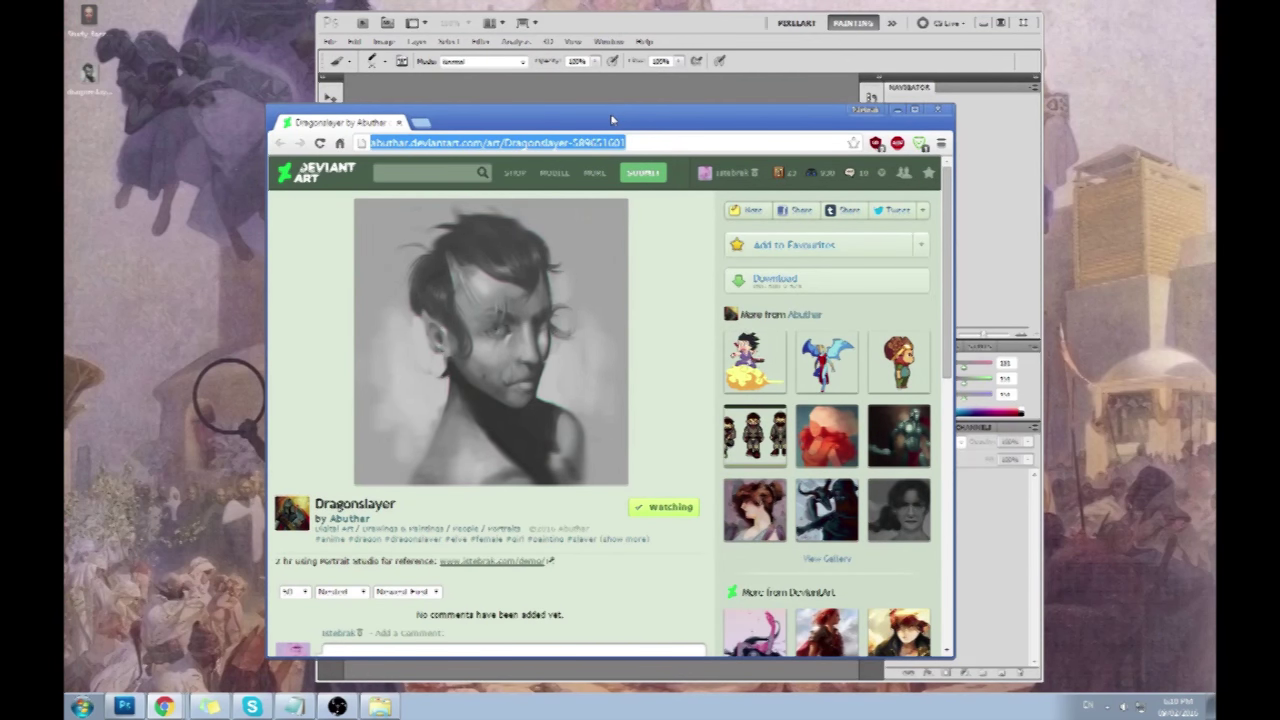
pyautogui.write('jinx concept art')
pyautogui.press('Return')
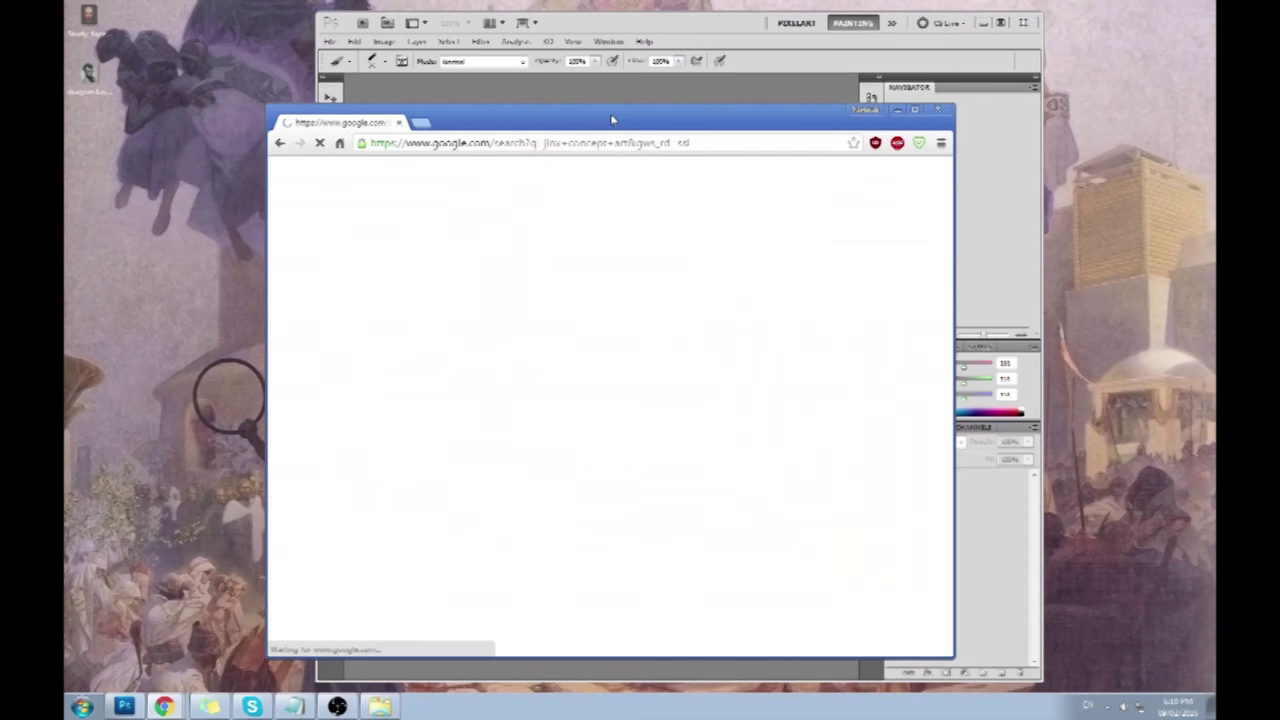
# Maximize the browser and show Google Images results for 'jinx splash'.
pyautogui.doubleClick(612, 120)
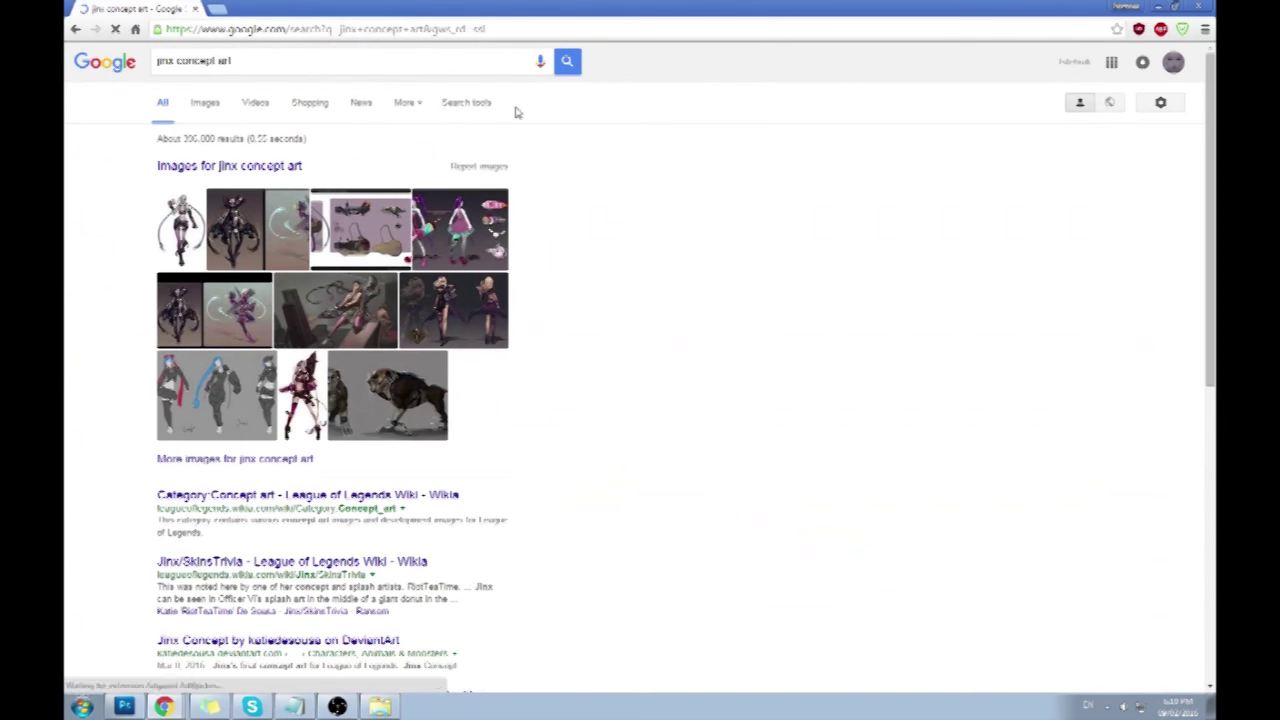
pyautogui.click(206, 108)
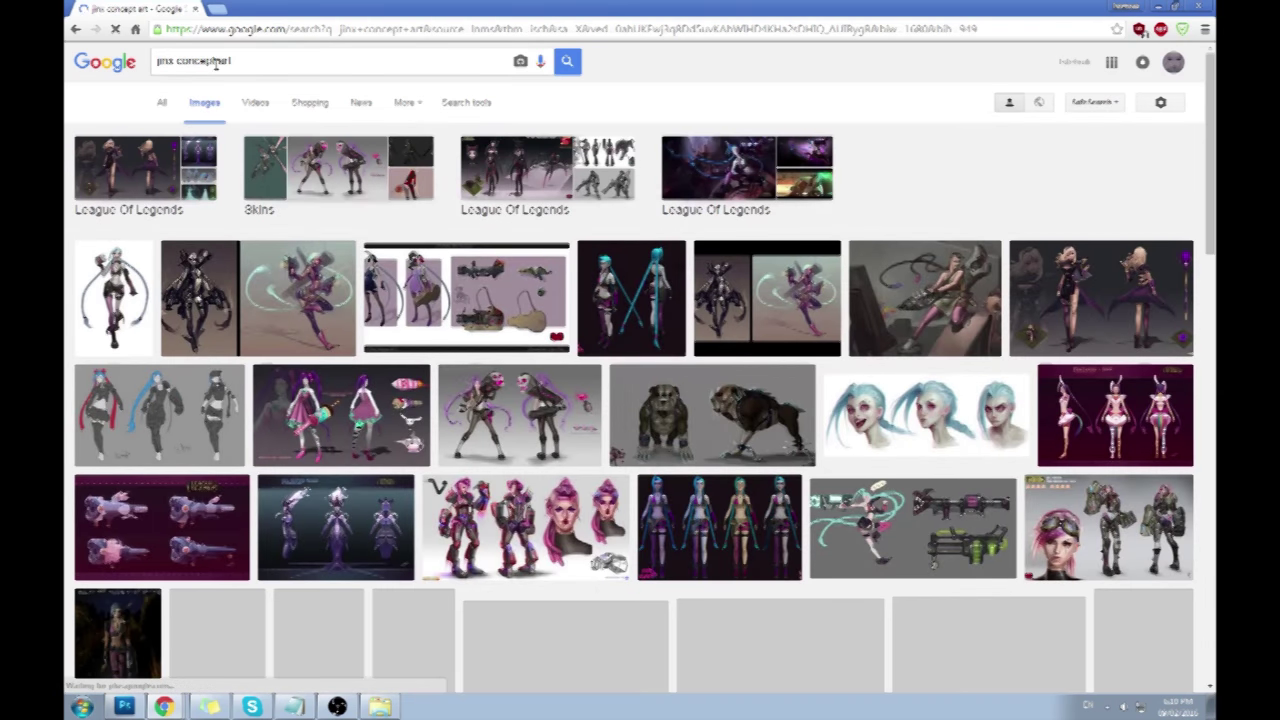
pyautogui.moveTo(178, 62); pyautogui.dragTo(663, 71)
pyautogui.write('splash')
pyautogui.press('Return')
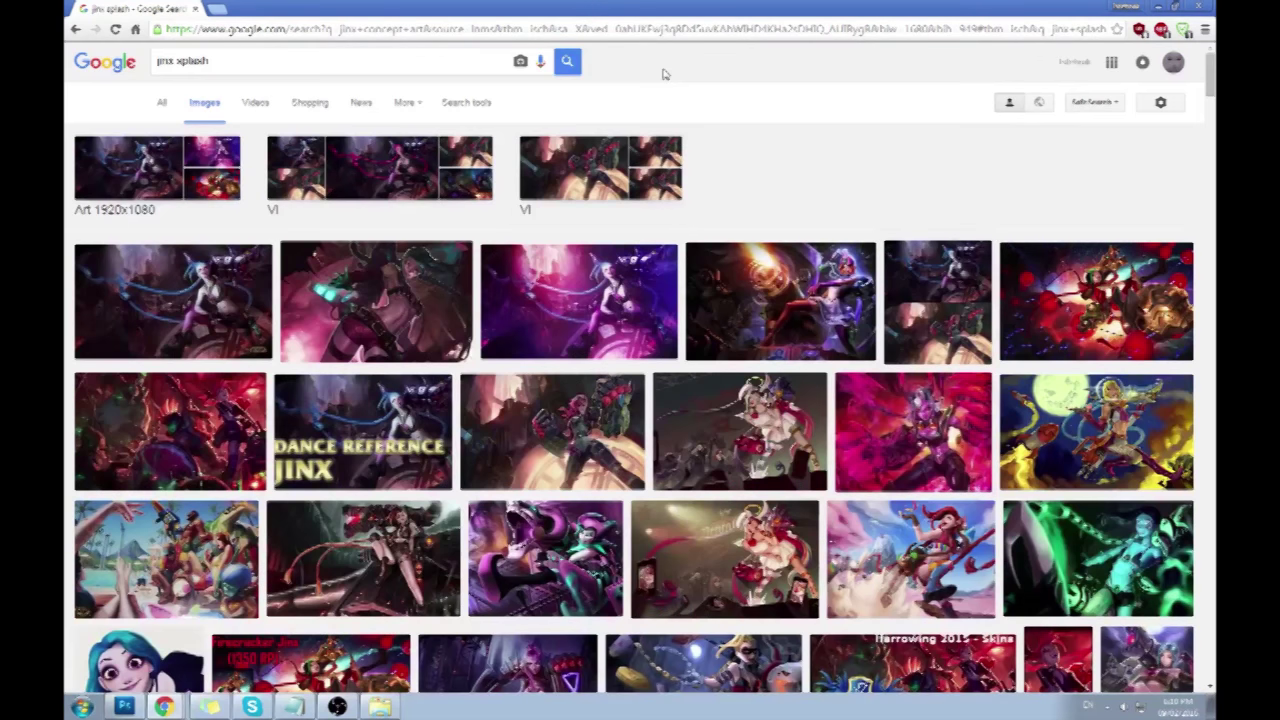
# Preview the Jinx splash images, including Loose Cannon and Firecracker, then close the browser.
pyautogui.click(209, 286)
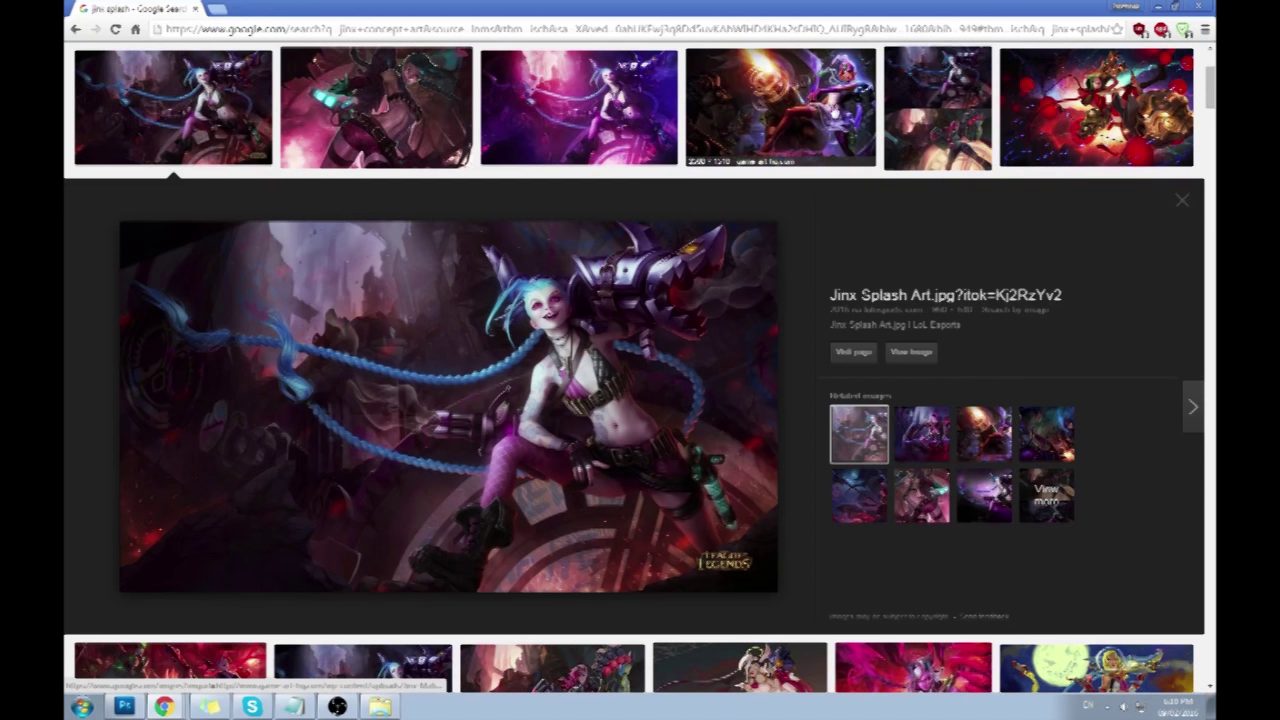
pyautogui.click(836, 112)
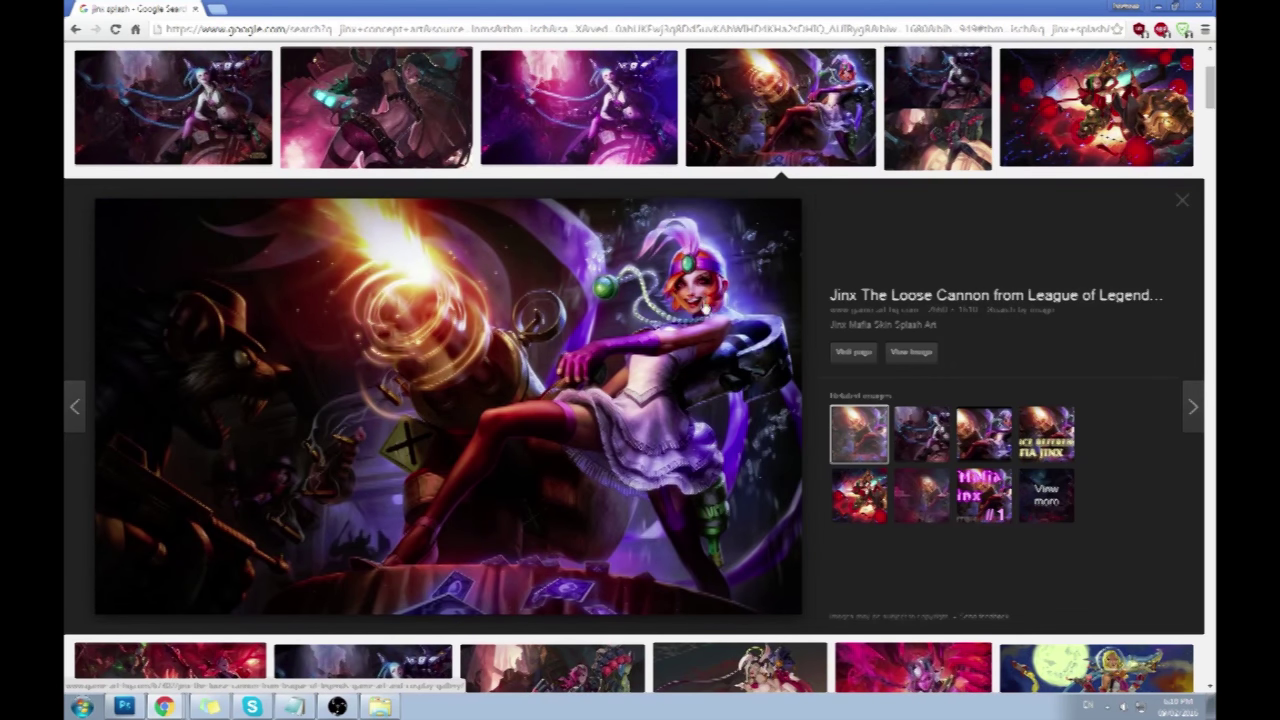
pyautogui.click(1006, 166)
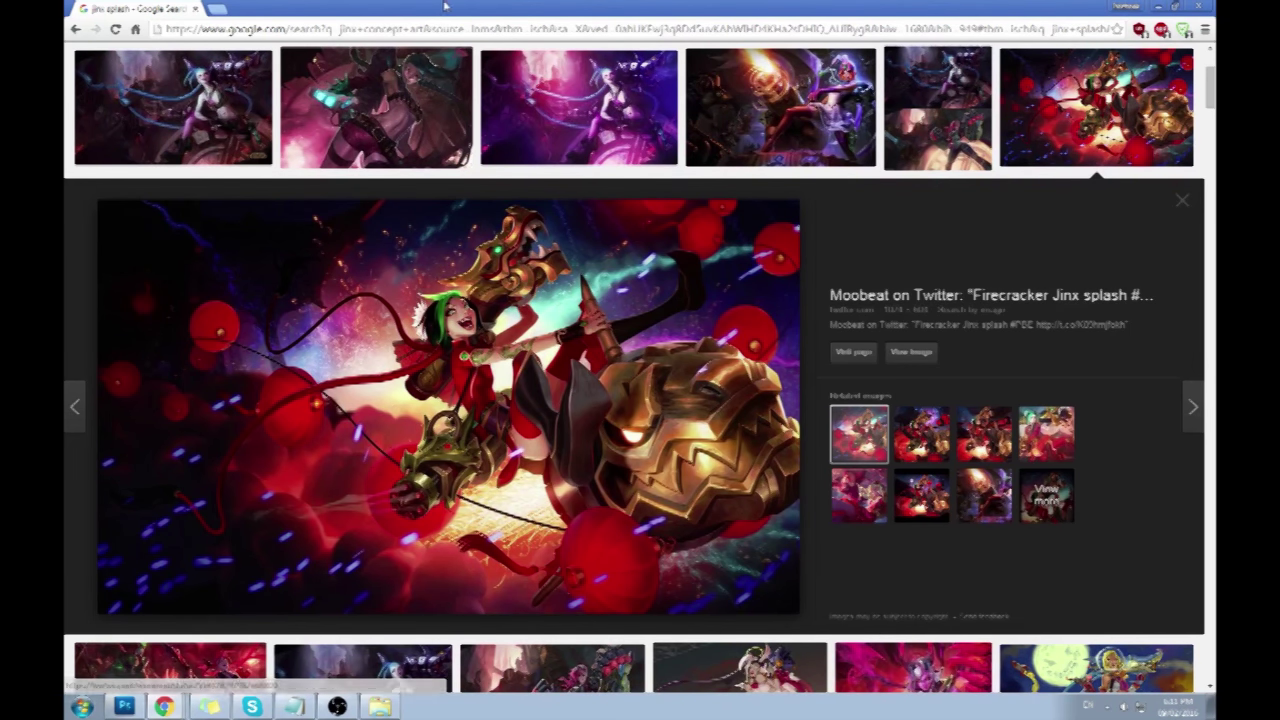
pyautogui.moveTo(250, 8); pyautogui.dragTo(438, 95)
pyautogui.click(437, 99)
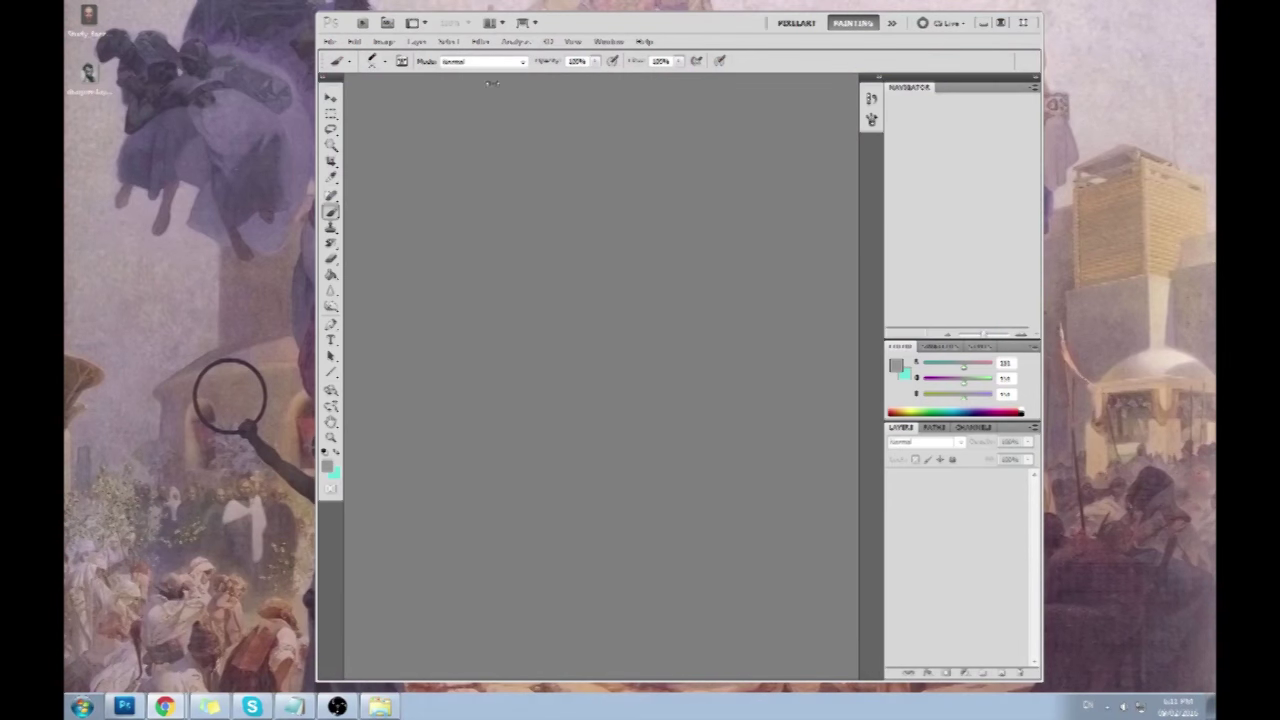